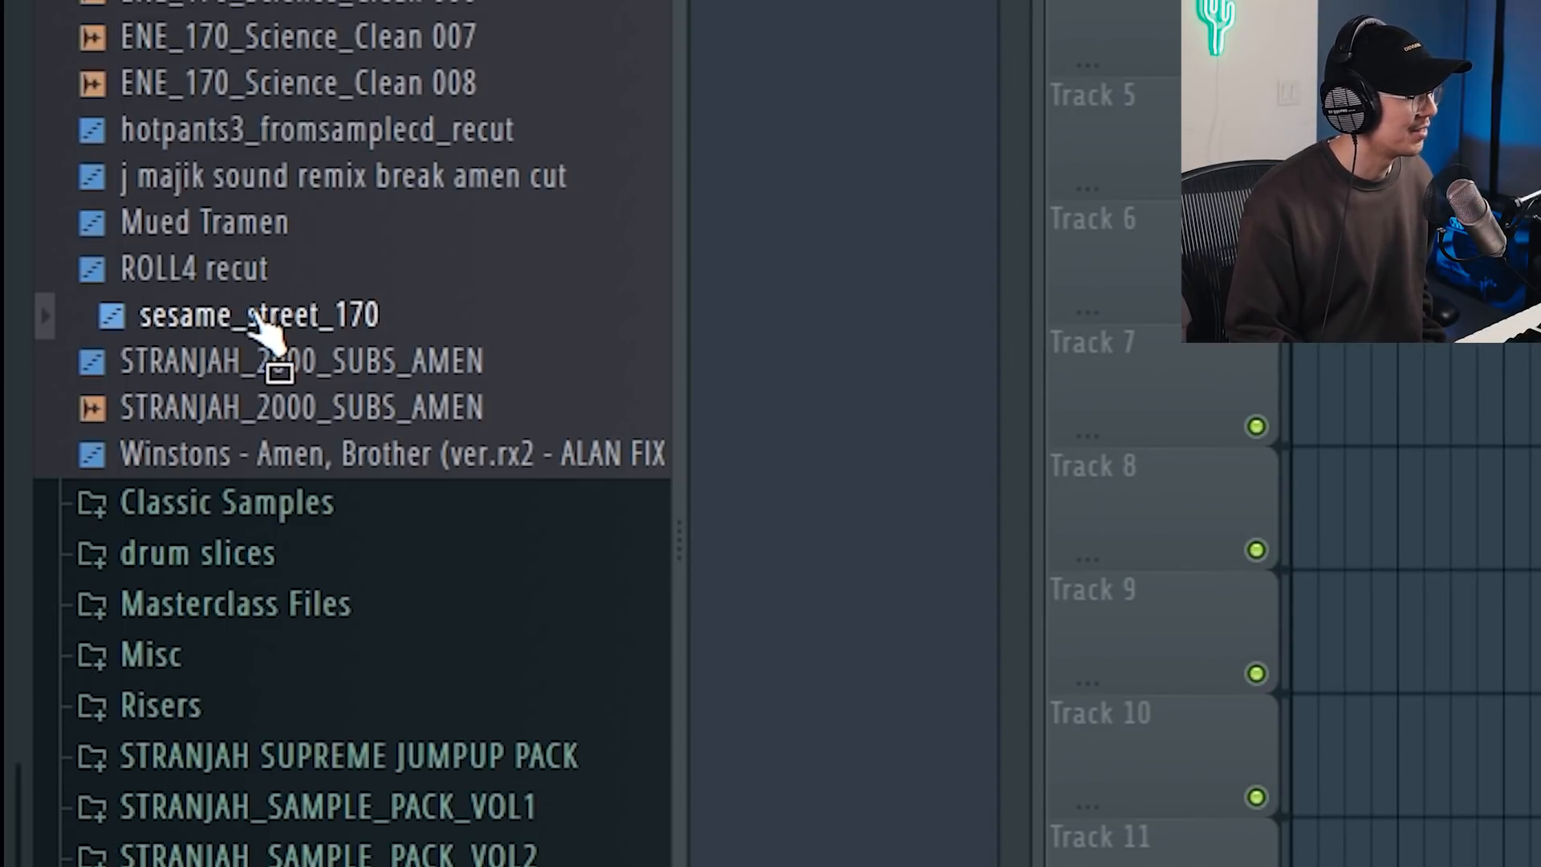
Load the sesame_street_170 break into a new Fruity Slicer channel and play its slice sequence.
right_click(251, 315)
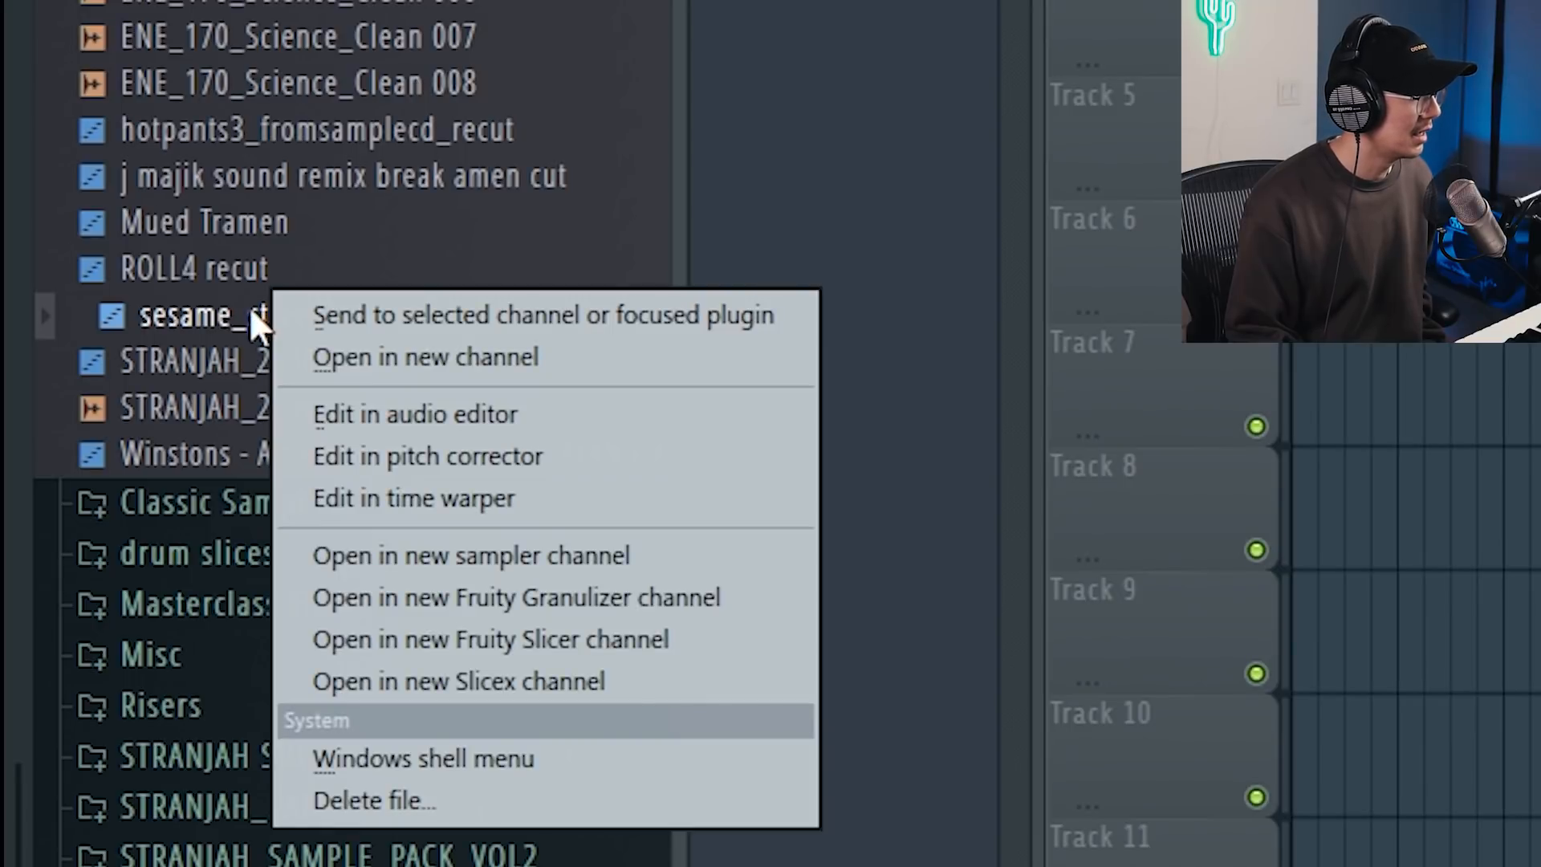
click(507, 640)
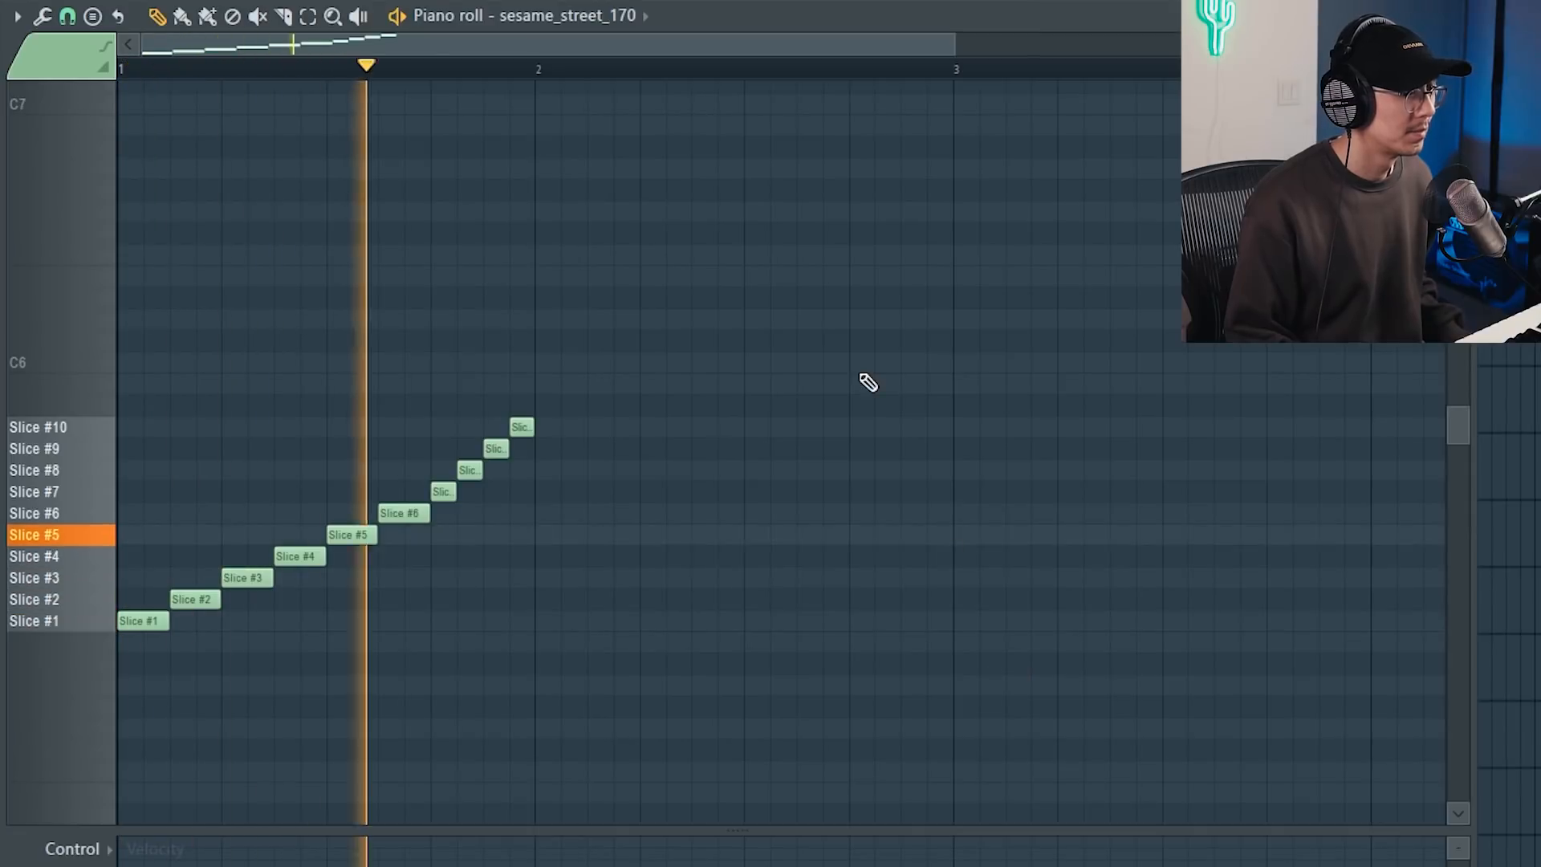
key(space)
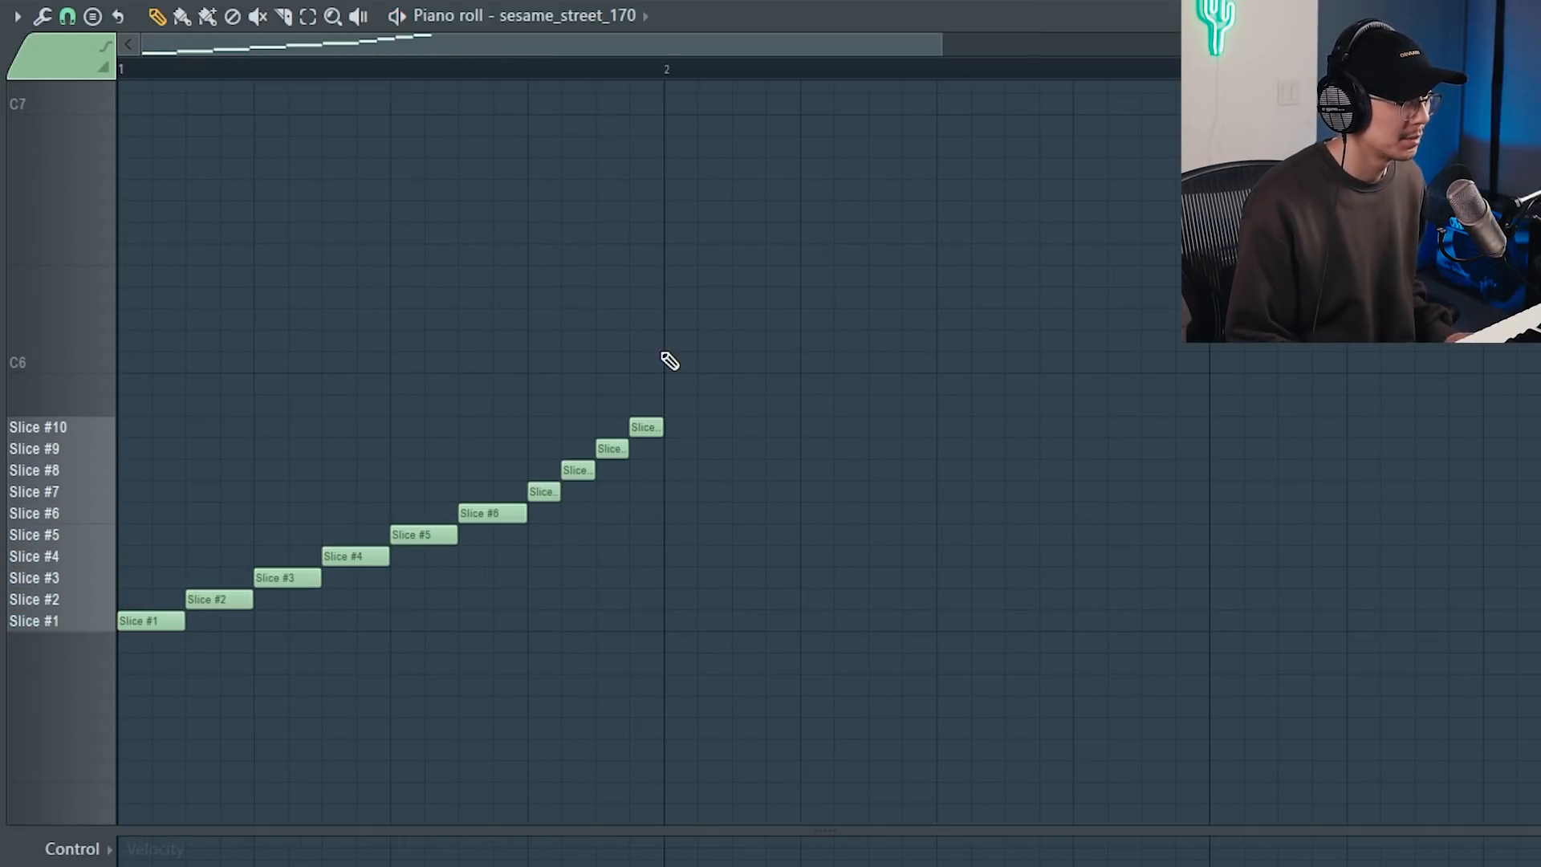
Duplicate the one-bar slice sequence into bar 2, and replace slices 4 and 5 in bar 1 with a copy of slices 7 to 10.
key(ctrl+a)
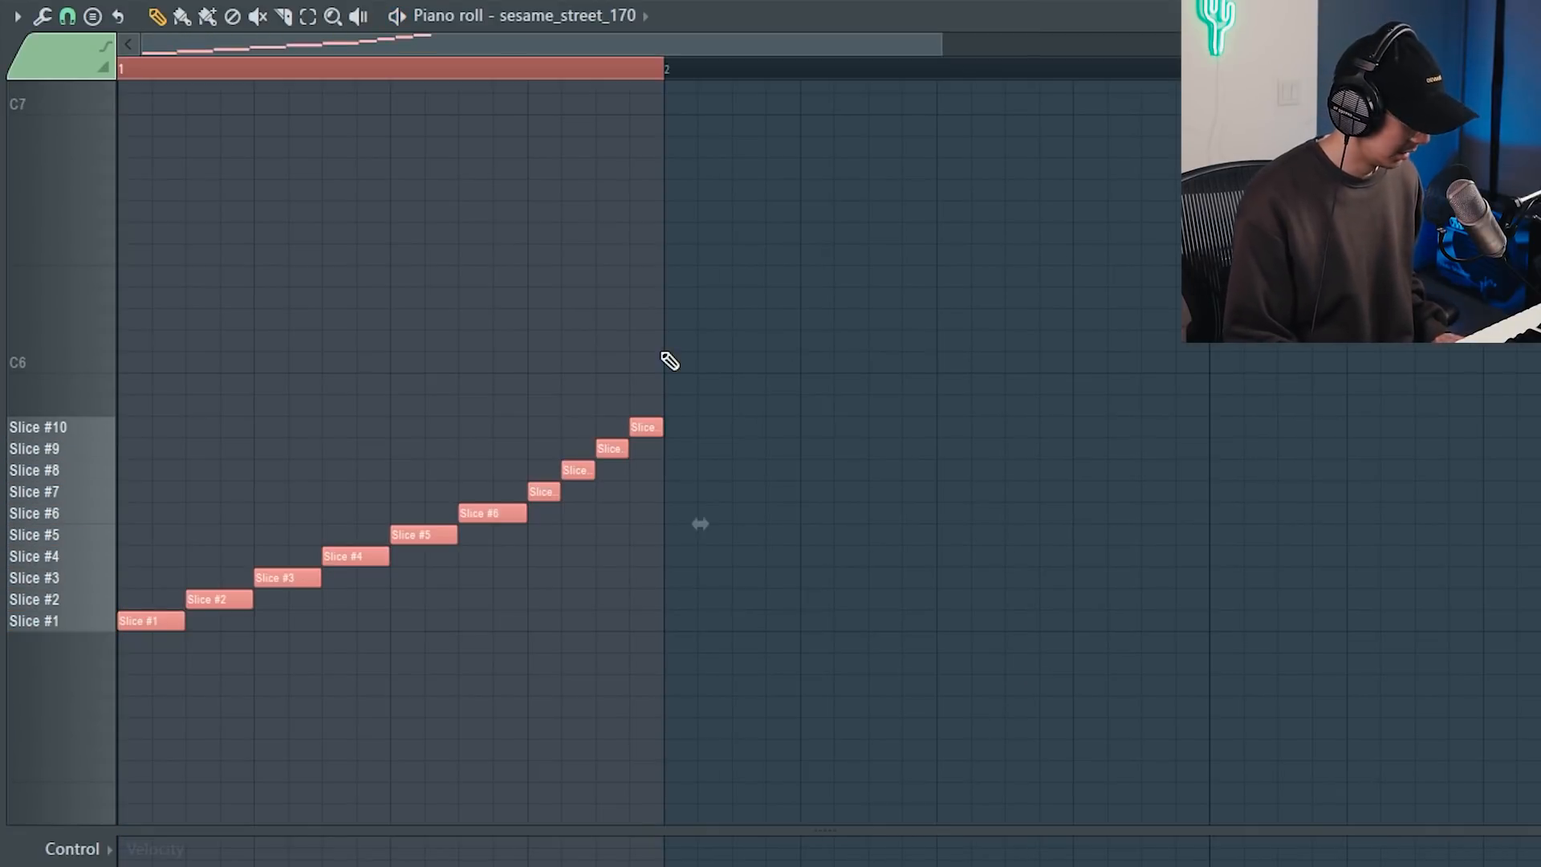
key(ctrl+b)
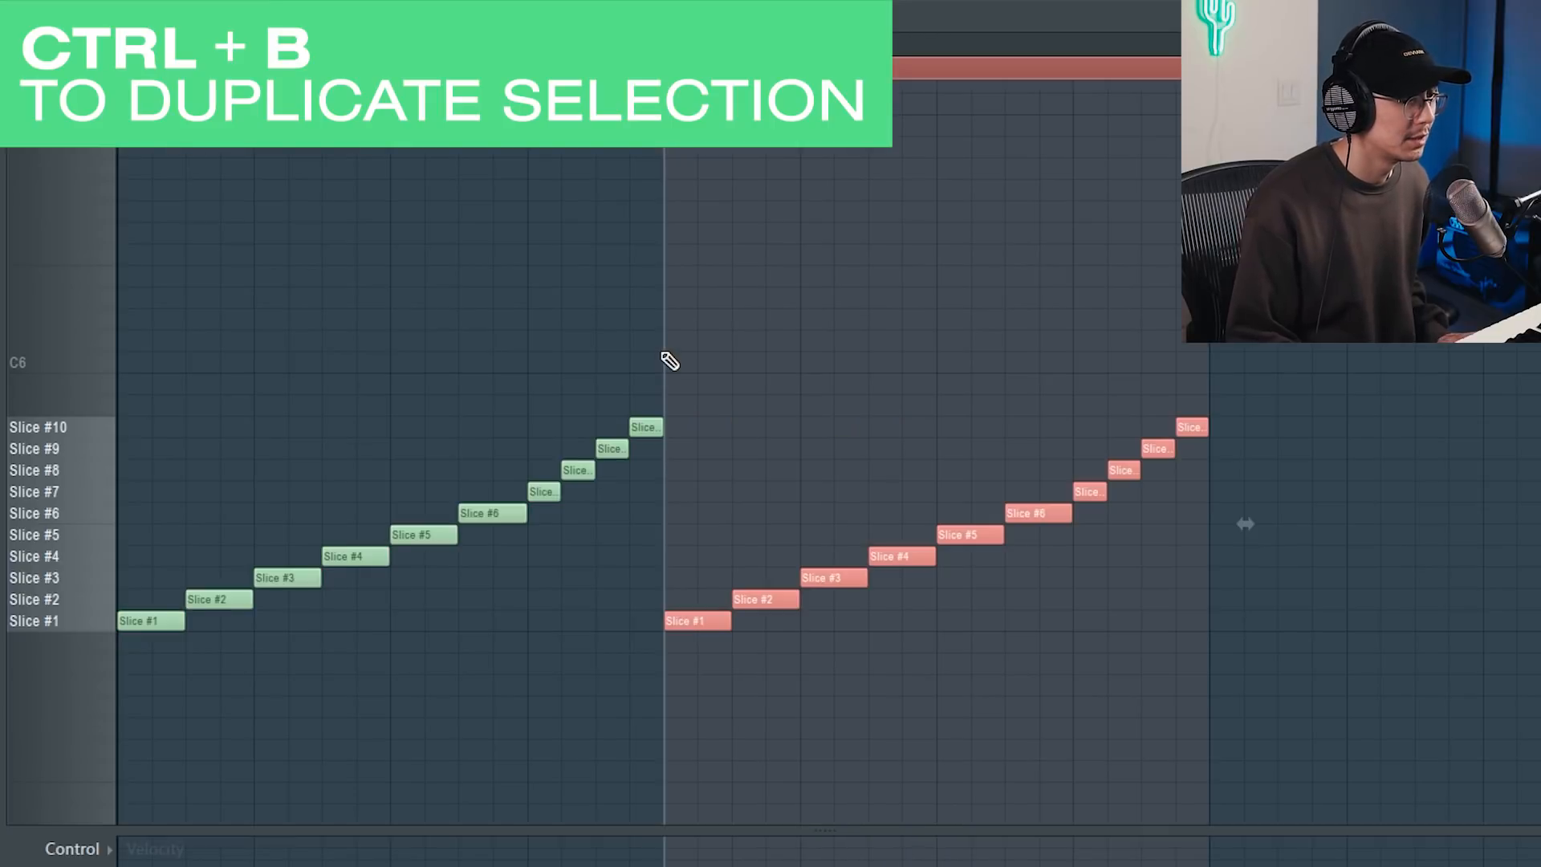
click(345, 556)
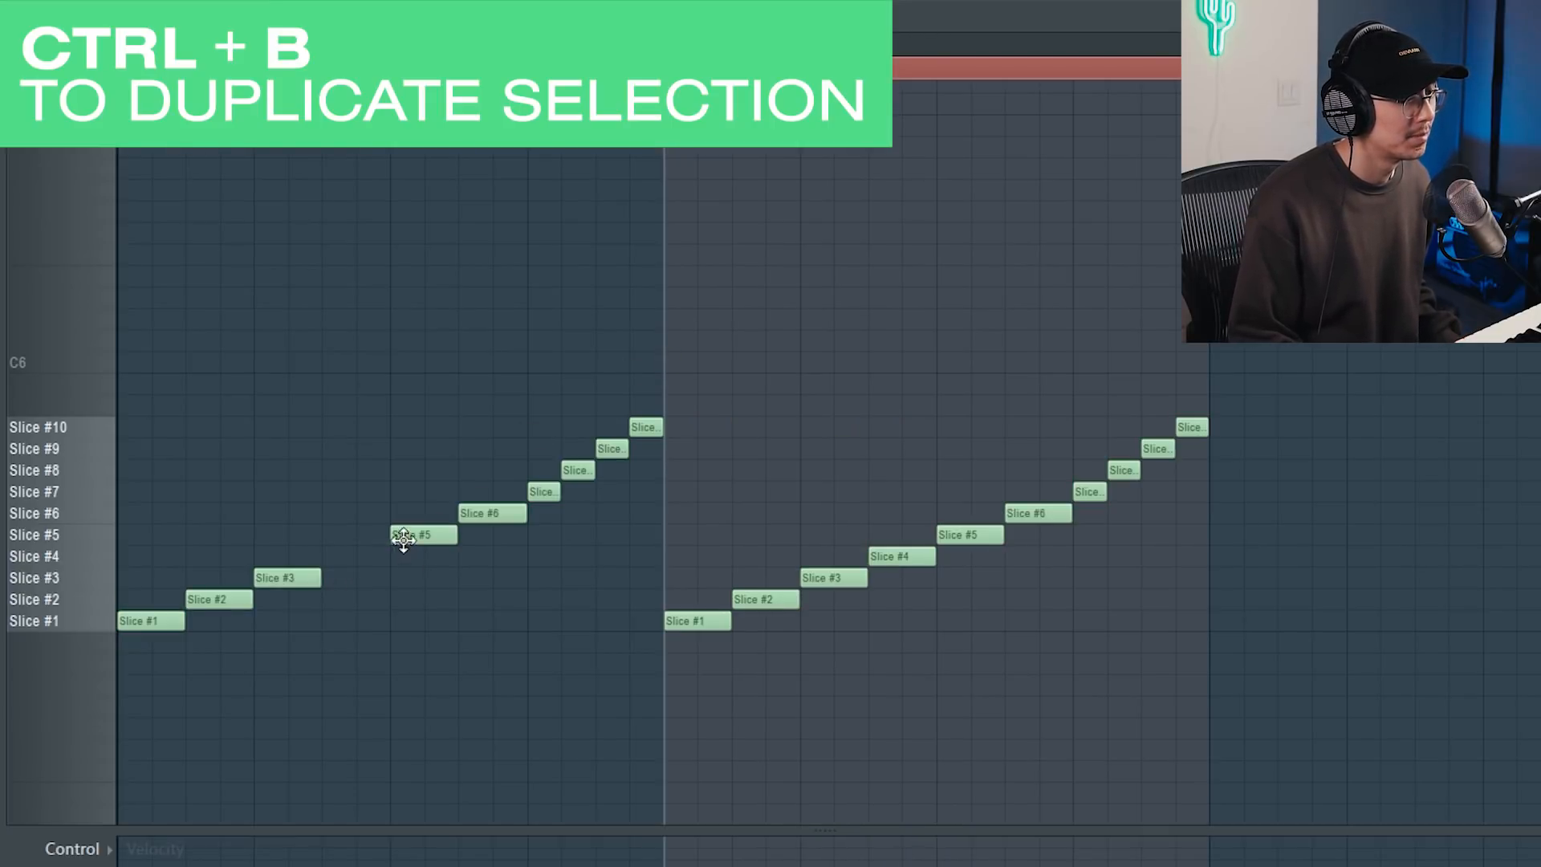
right_click(403, 539)
drag(682, 377, 346, 501)
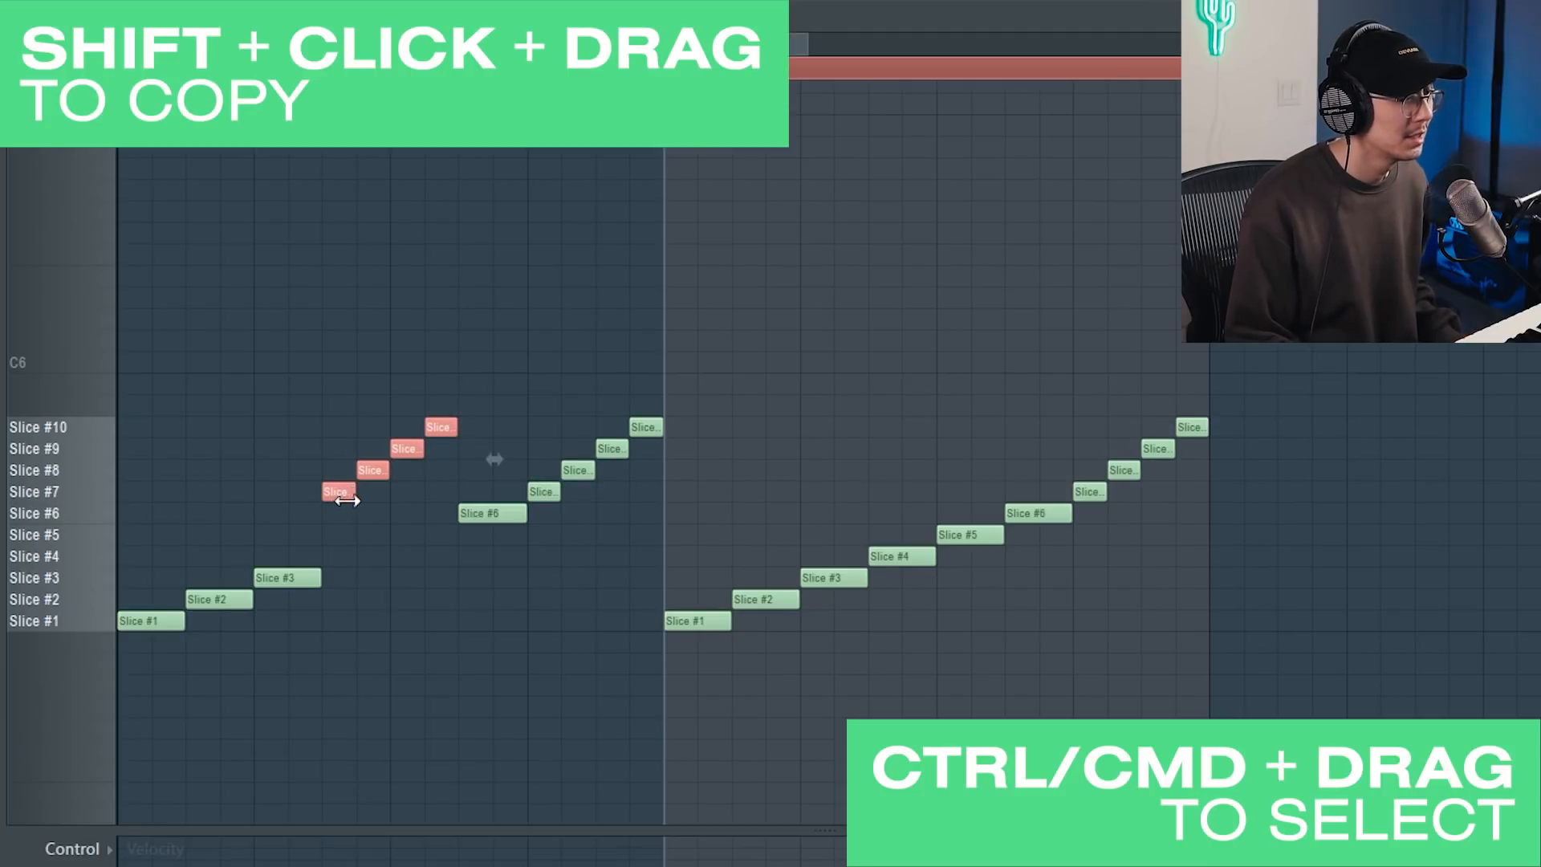
key(space)
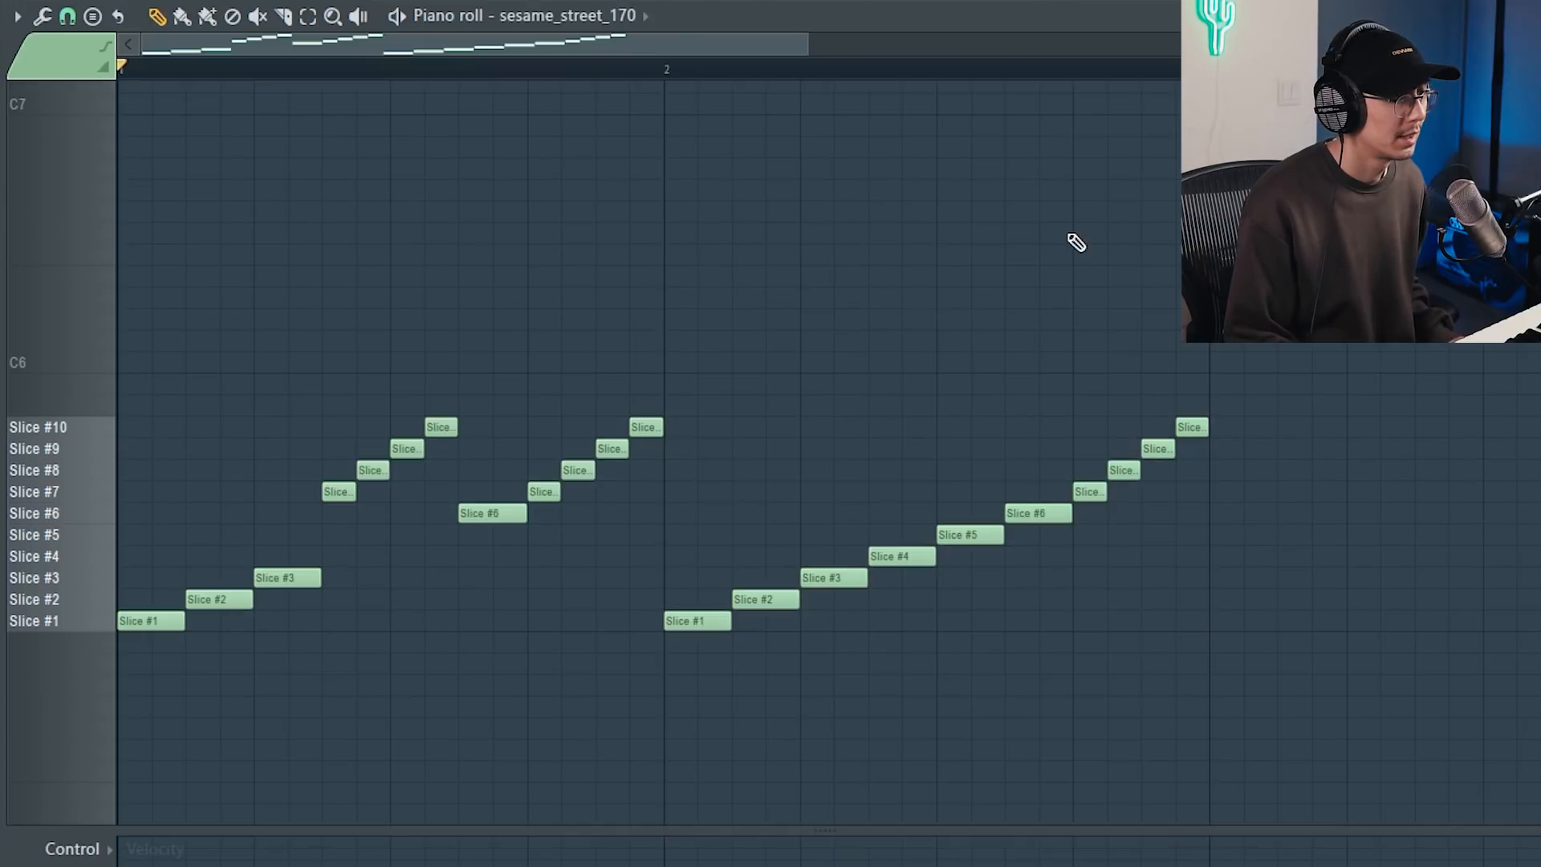
Duplicate the two-bar sequence into bars 3 and 4, and change the first note of bar 4 to Slice #3.
key(ctrl+a)
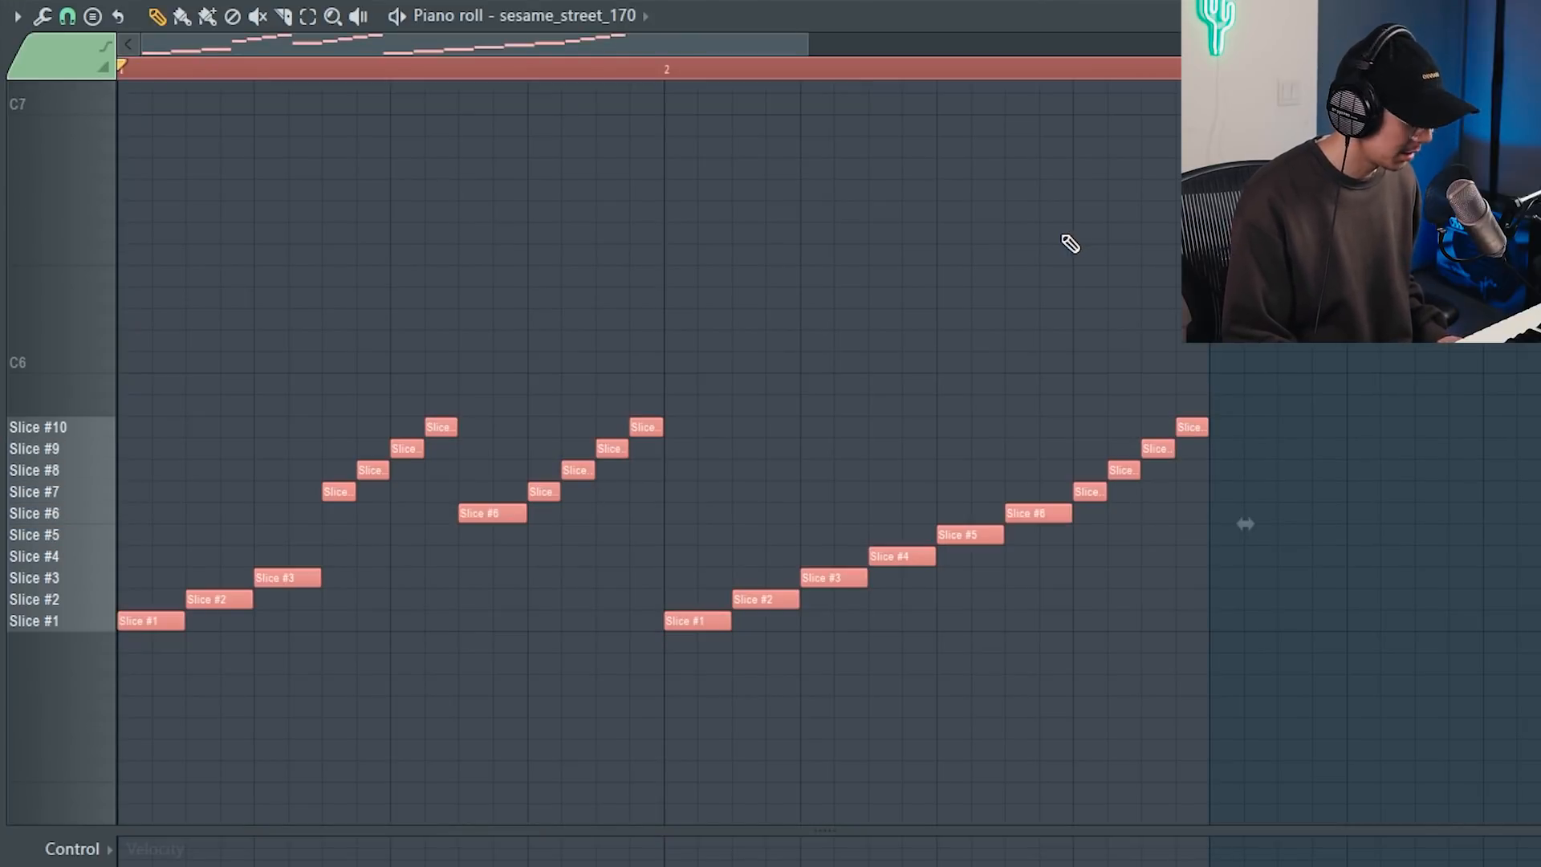
key(ctrl+b)
drag(954, 614, 951, 570)
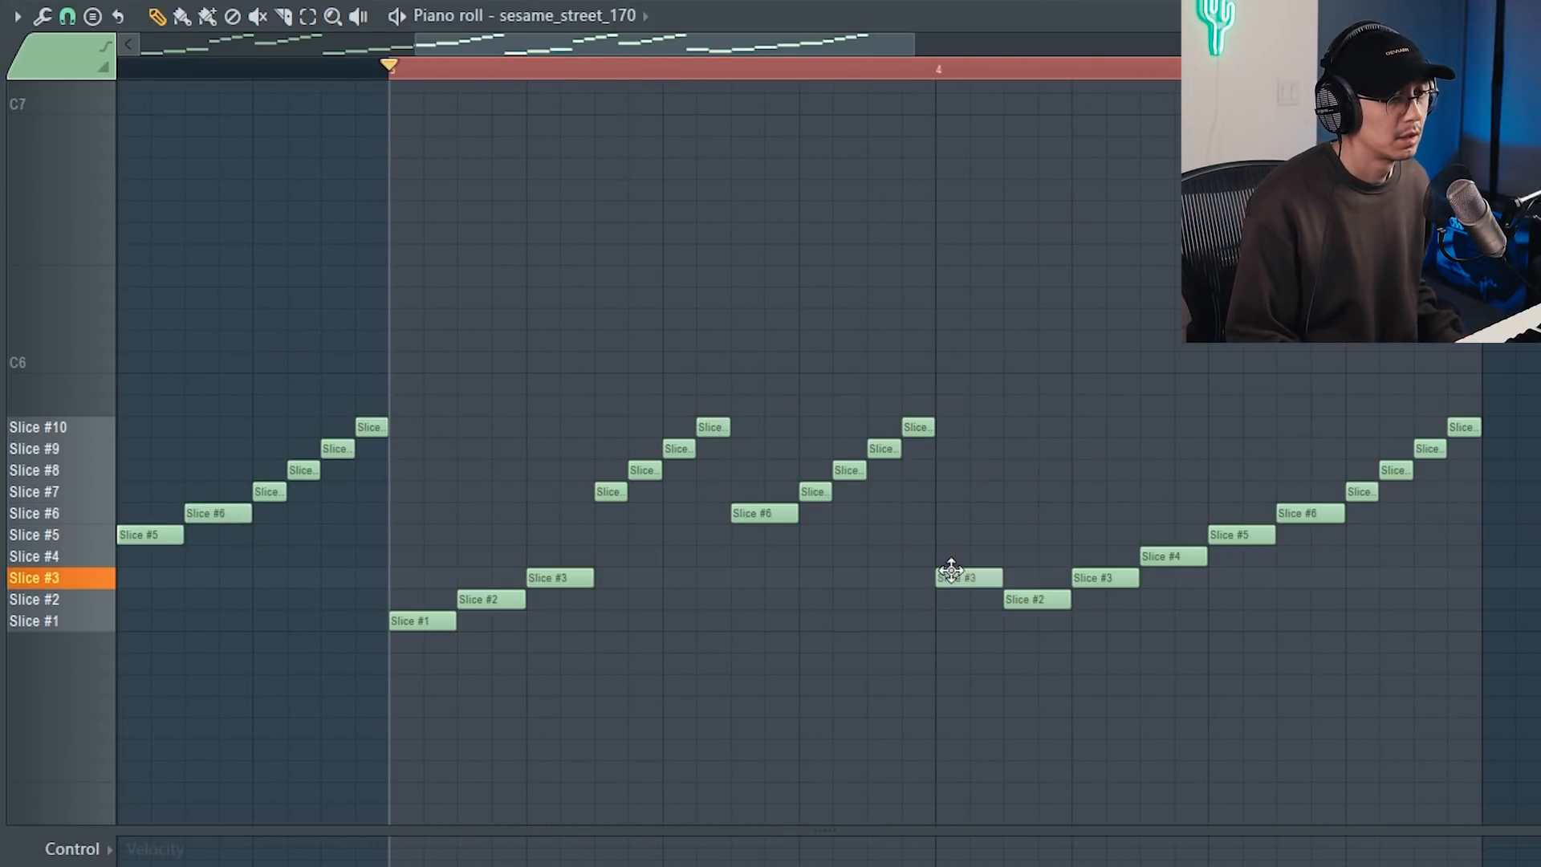
key(space)
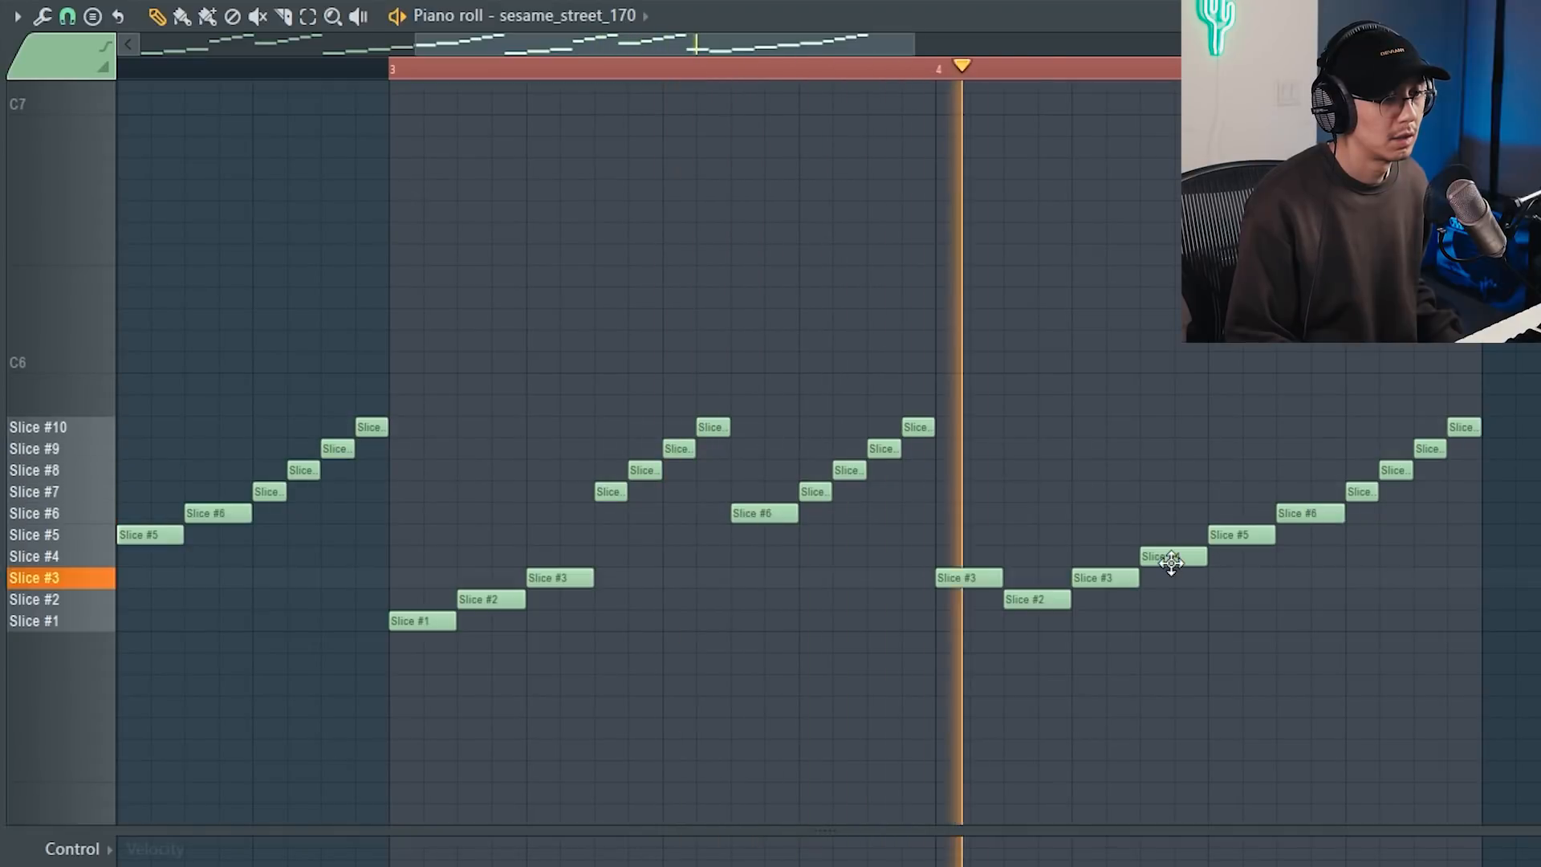
key(space)
Replace slices 7 to 10 at the end of bar 4 with two longer slice notes, the last one on Slice #7.
key(ctrl+a)
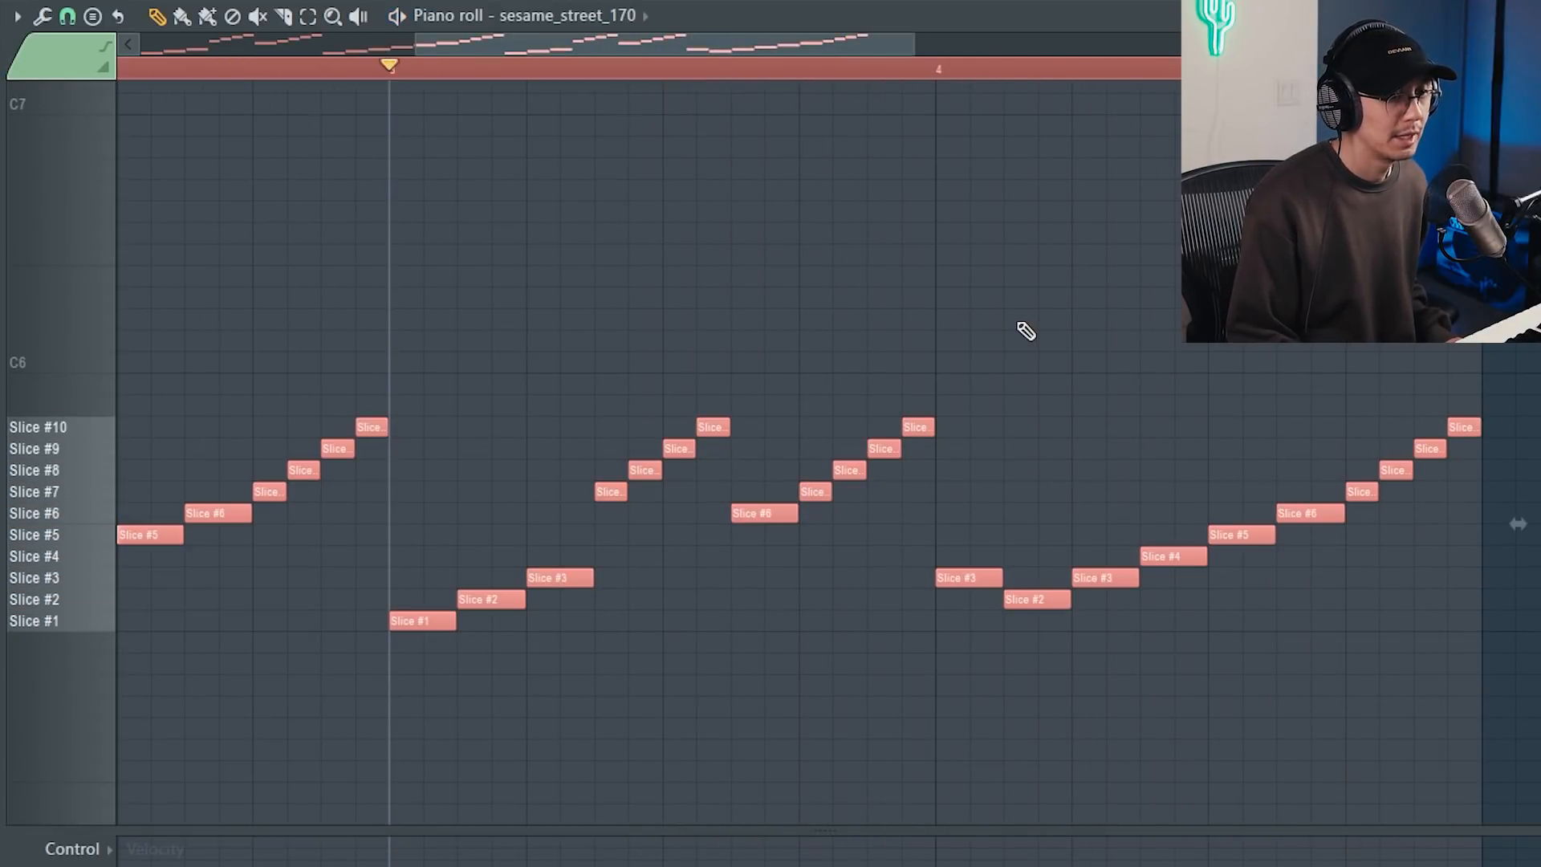
key(ctrl+d)
mouse_move(1483, 371)
mouse_down()
mouse_move(1396, 516)
mouse_move(1238, 553)
mouse_move(1302, 482)
mouse_up()
key(Delete)
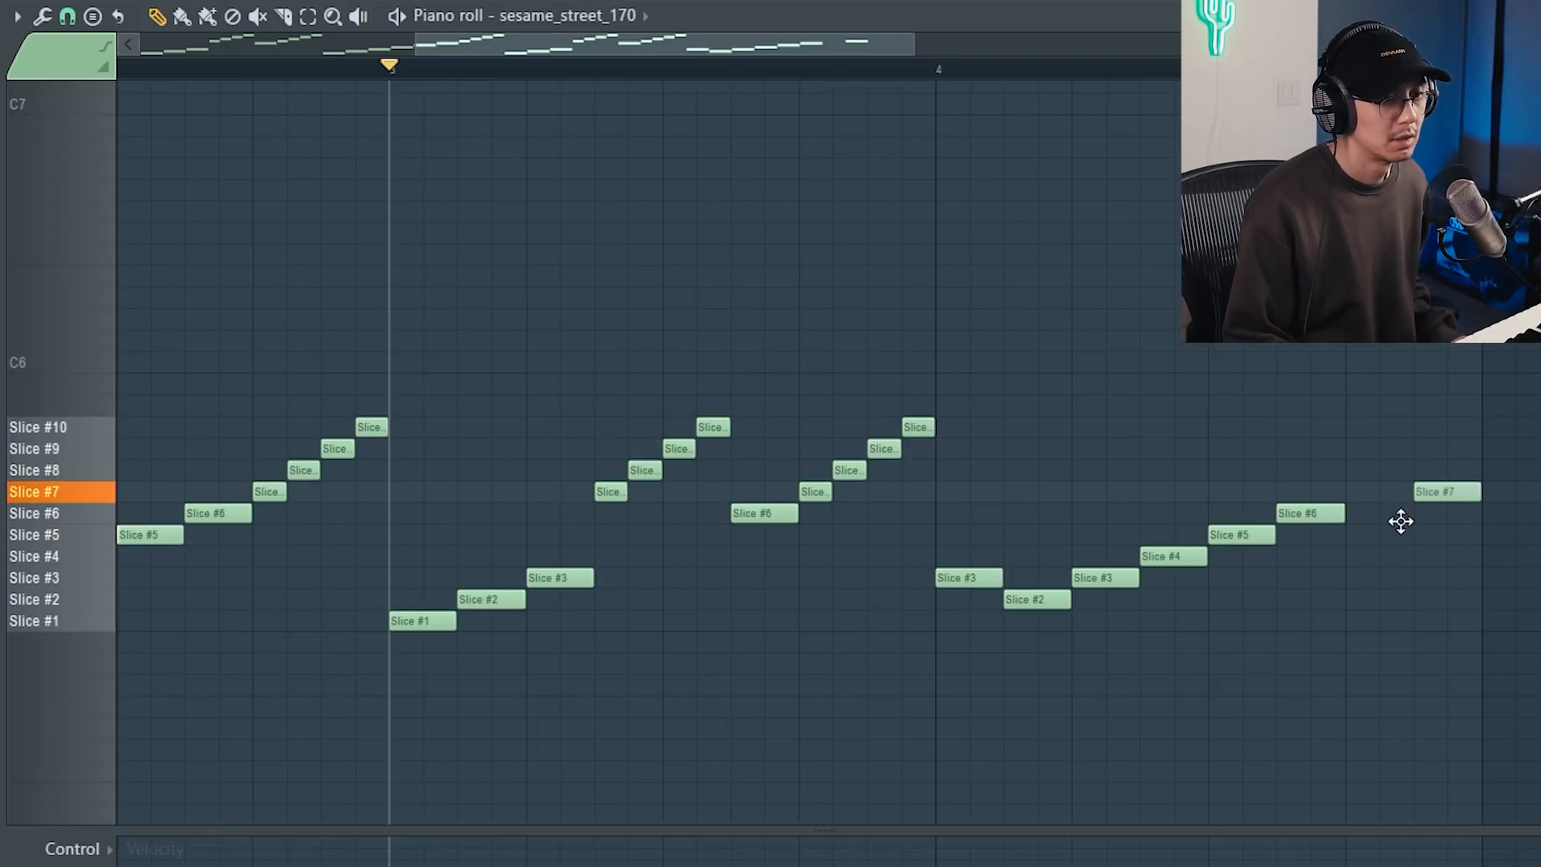
drag(1400, 521, 1388, 545)
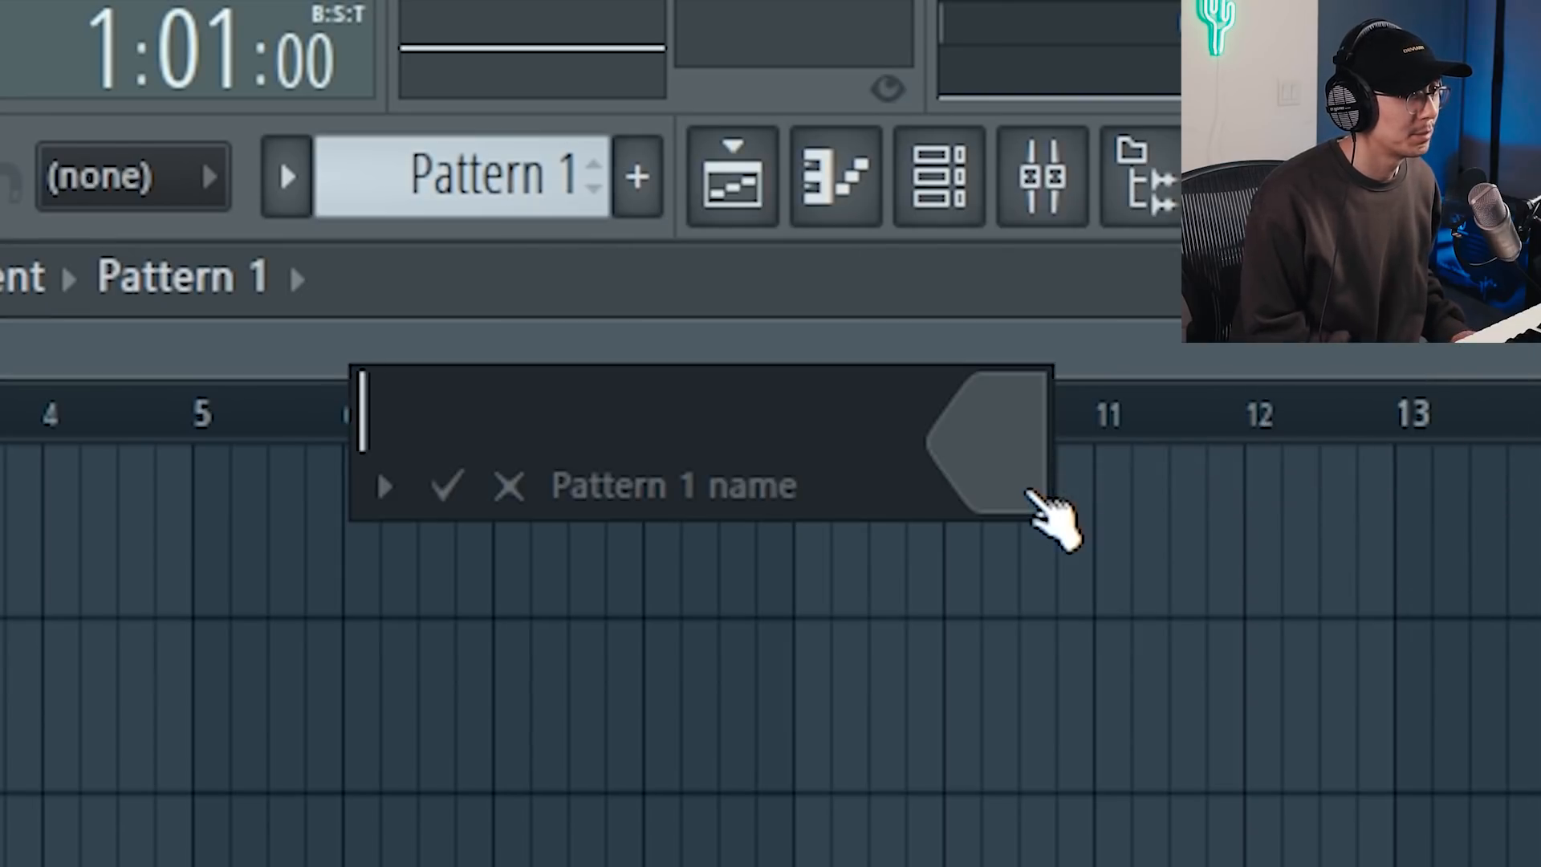
Name the current pattern Copter and add a new pattern named Hotpantz.
text(Copter)
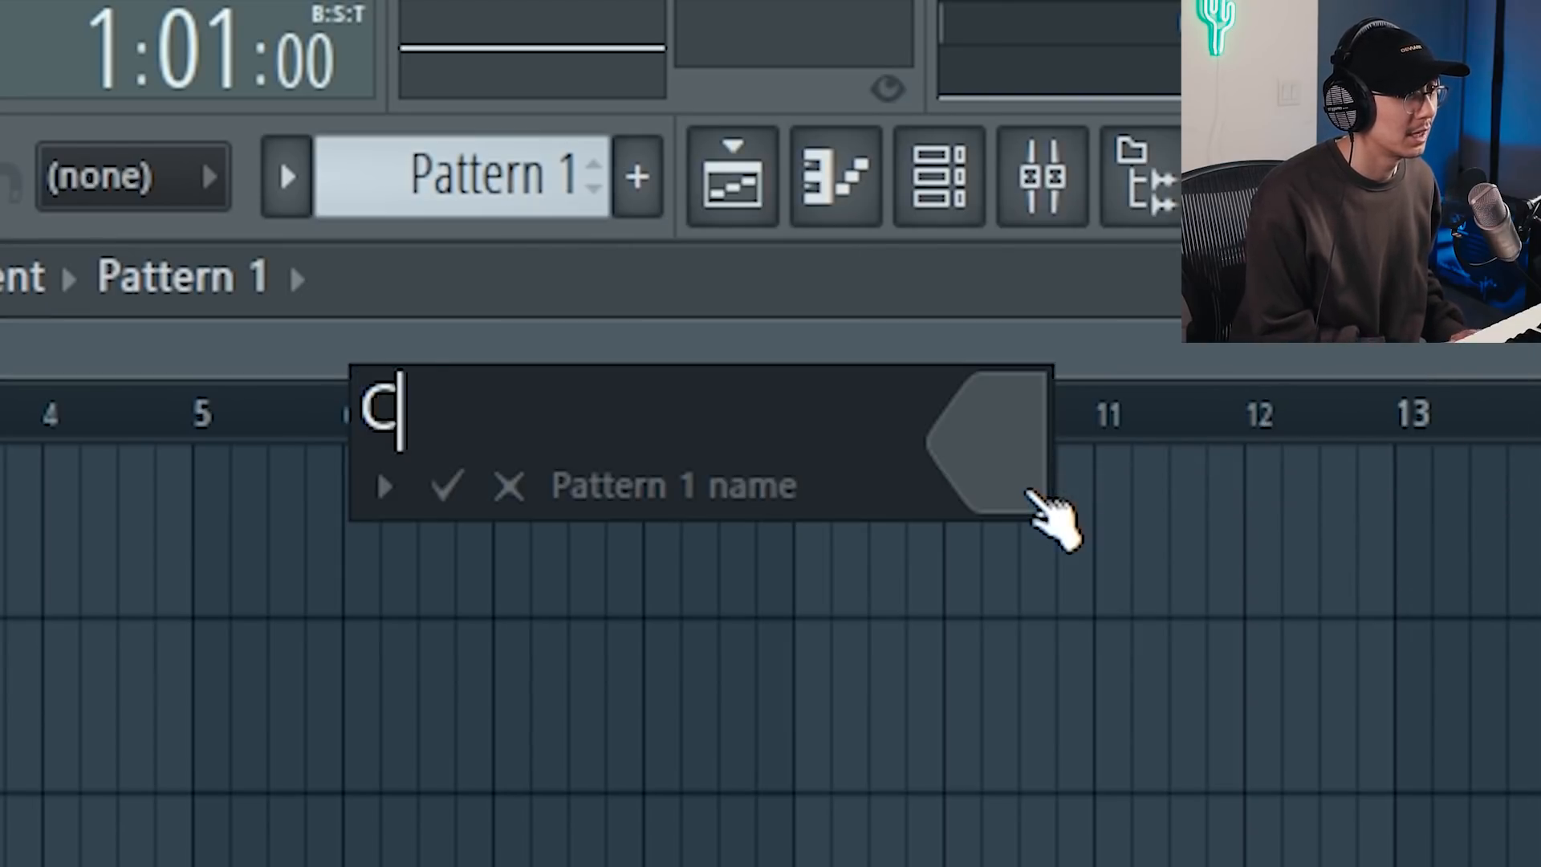
key(Return)
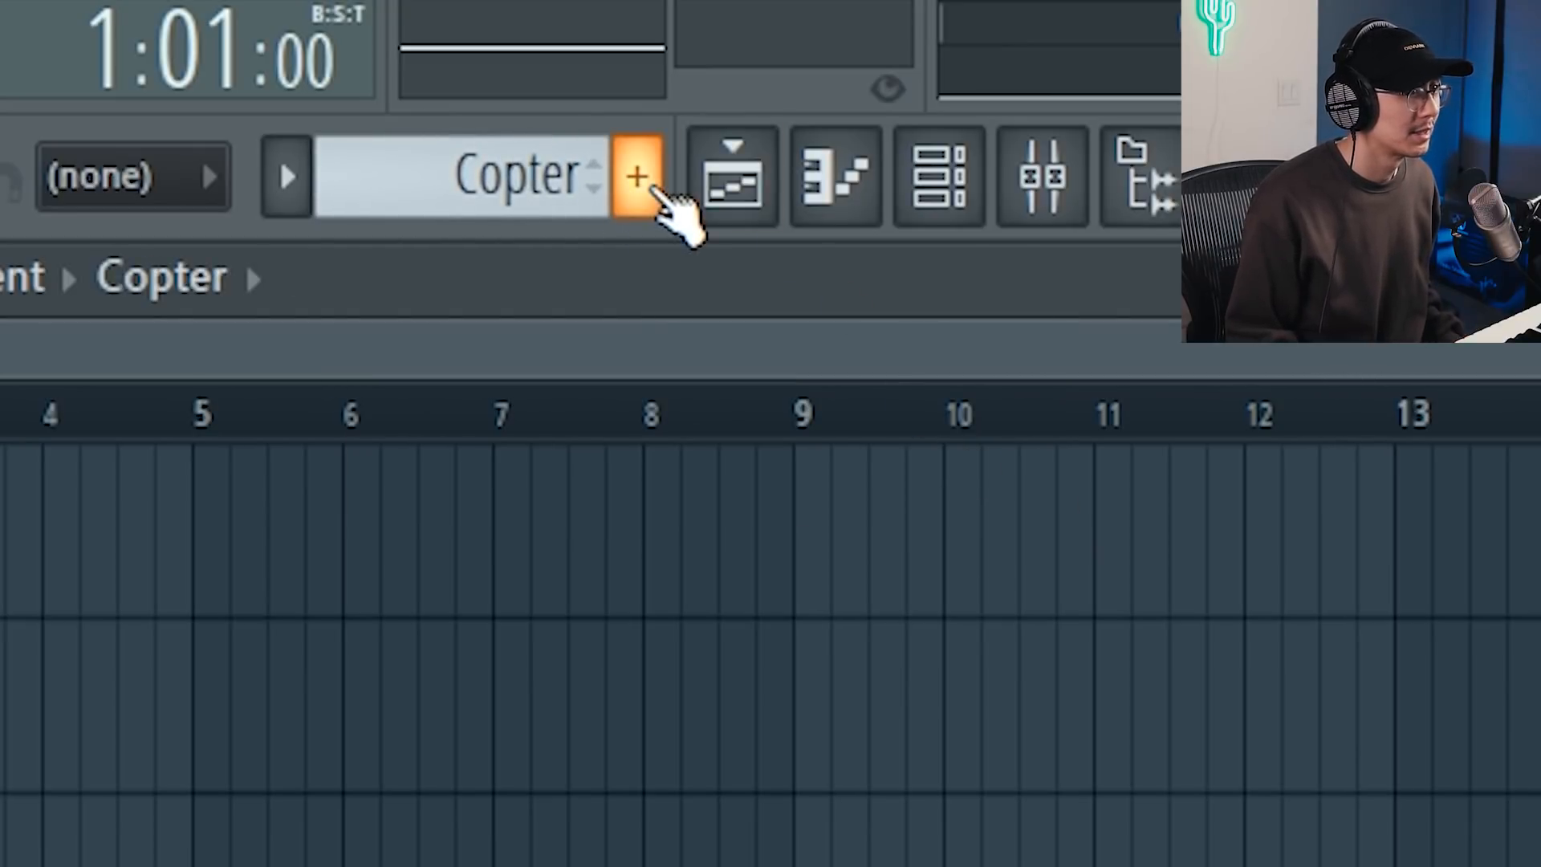
click(638, 177)
text(Hotpantz)
key(Return)
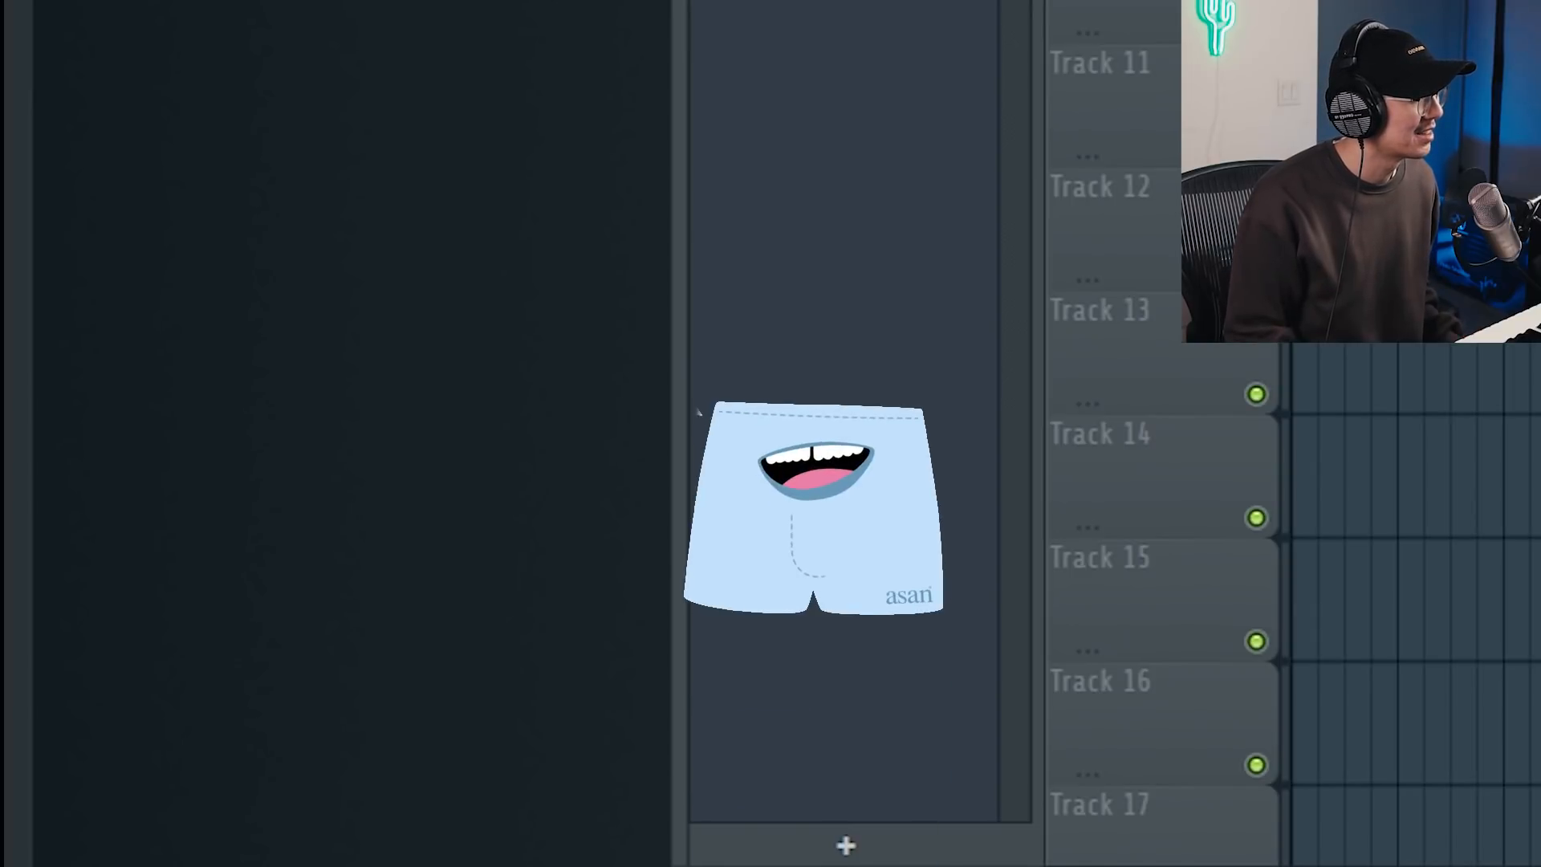
Load the hot pants break into a new slicer channel and play its slice sequence.
scroll(353, 434, up, 3)
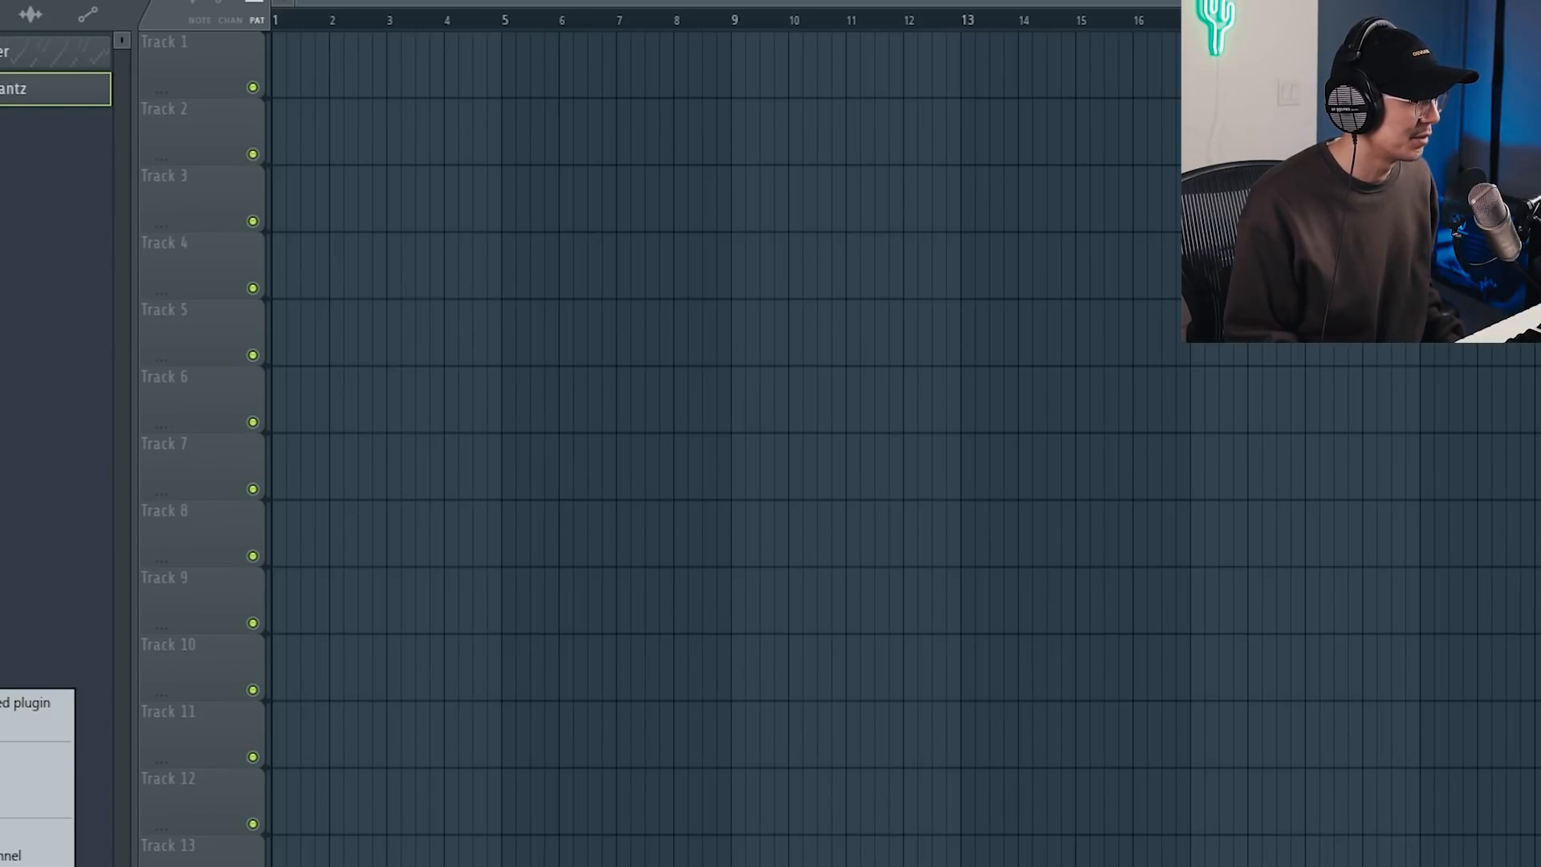
key(space)
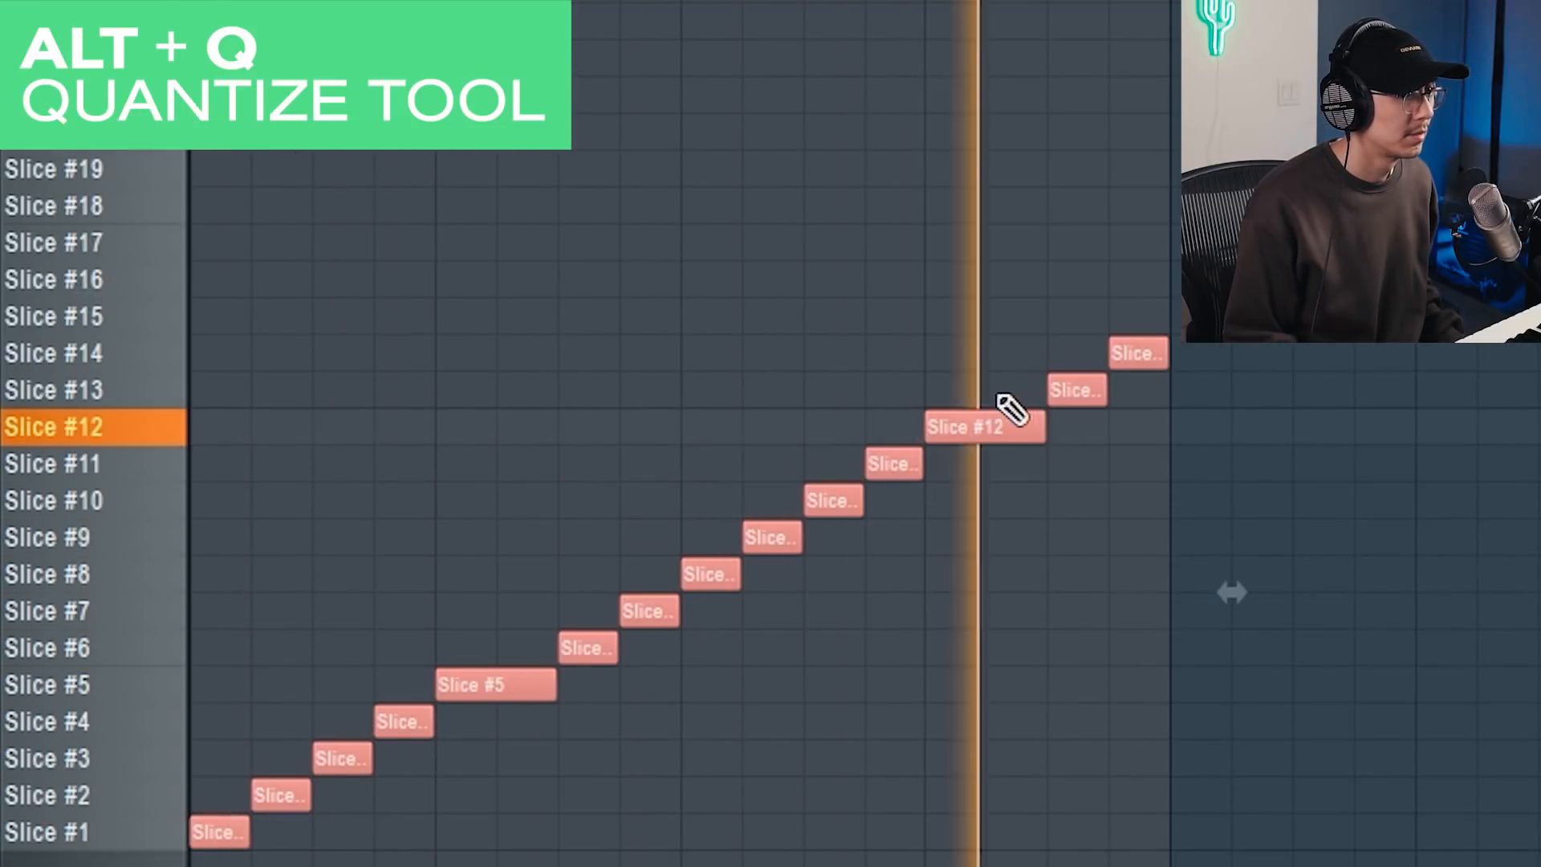
key(space)
Delete slices 1, 2, 5 and 12 from the hot pants sequence and copy slices 6 and 7 into the gap left by slice 12.
right_click(963, 422)
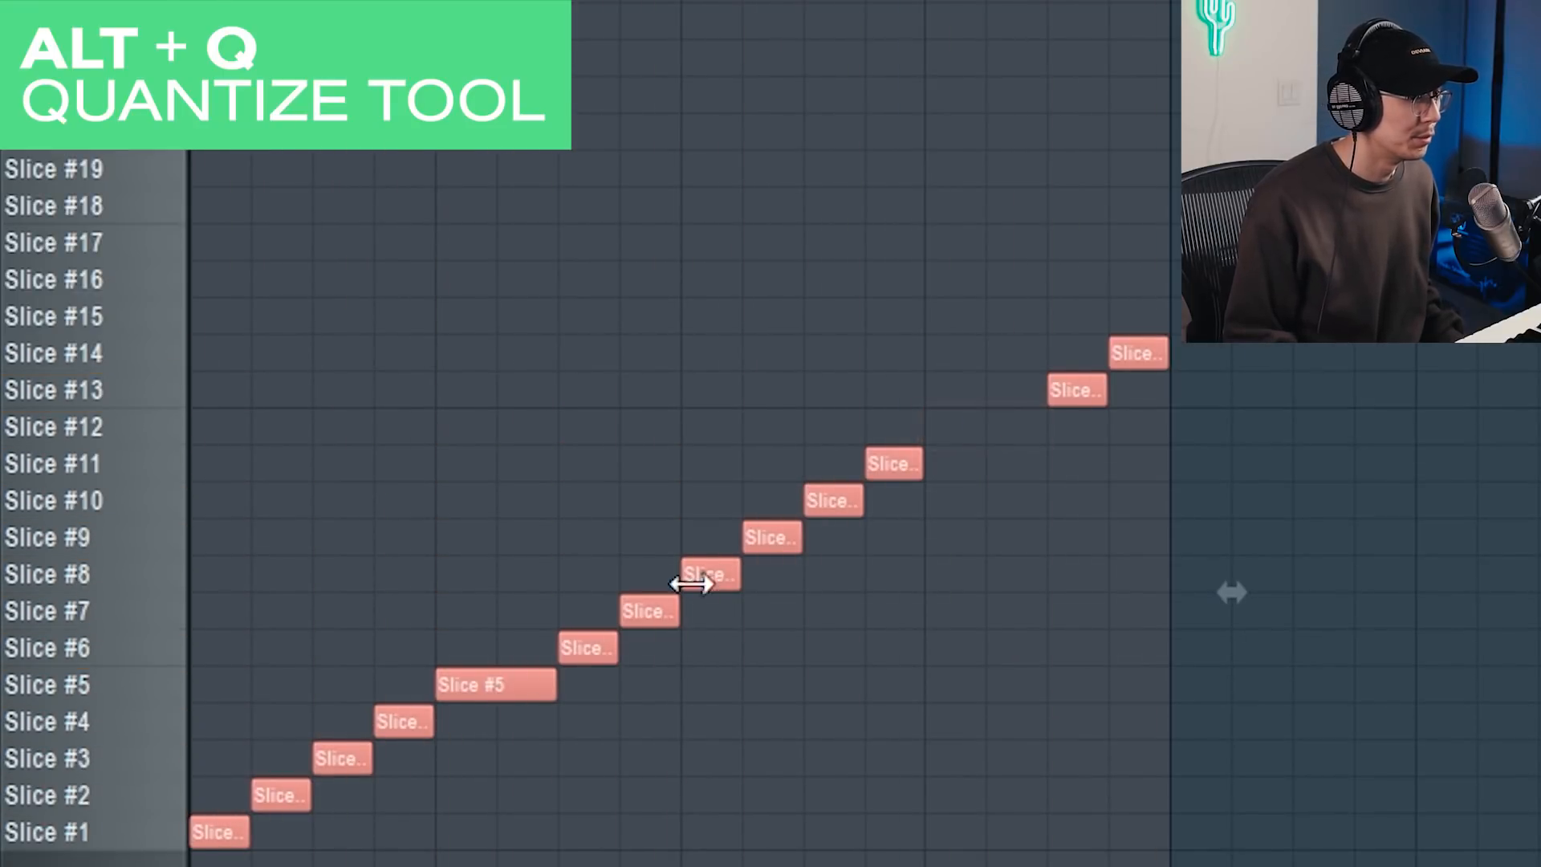
right_click(493, 690)
key(space)
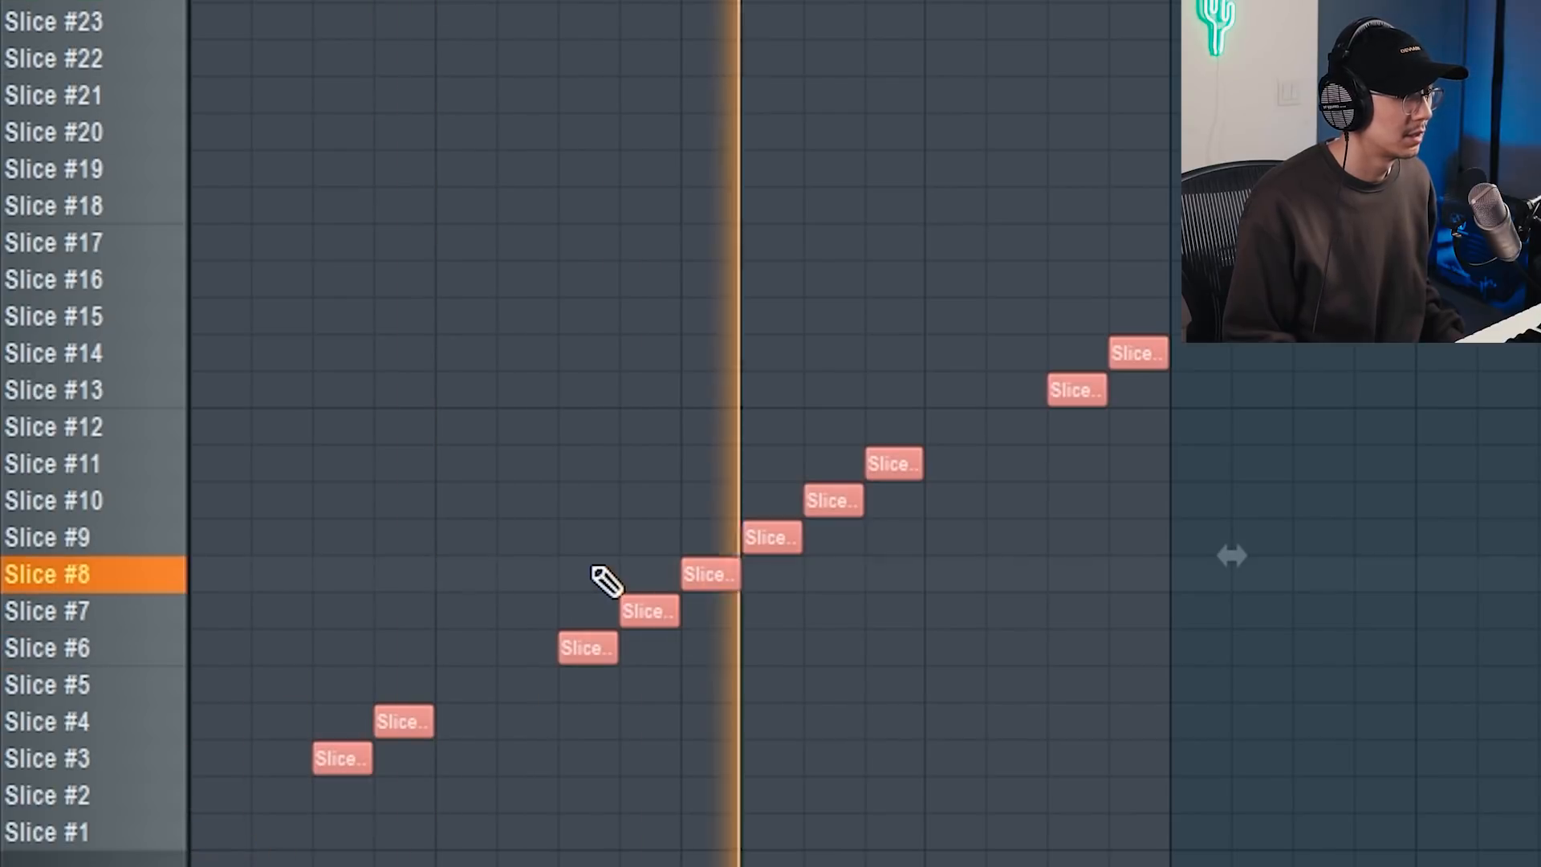
drag(569, 523, 653, 748)
mouse_move(591, 646)
shift+mouse_down()
mouse_move(233, 647)
mouse_move(960, 664)
shift+mouse_up()
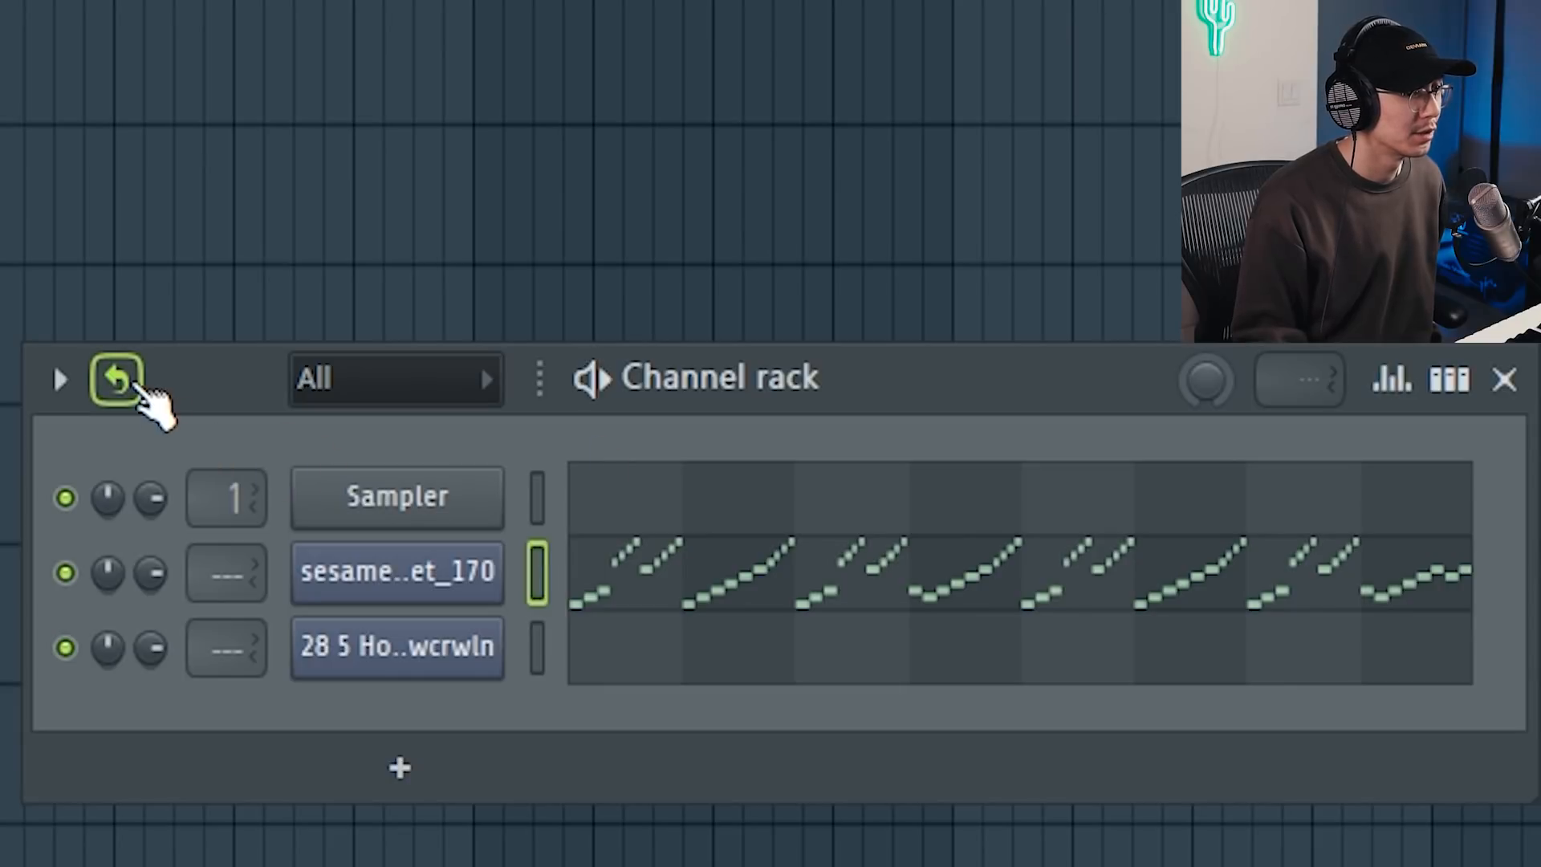
Review the Channel rack's loop type options for the Copter pattern and close the rack.
click(120, 382)
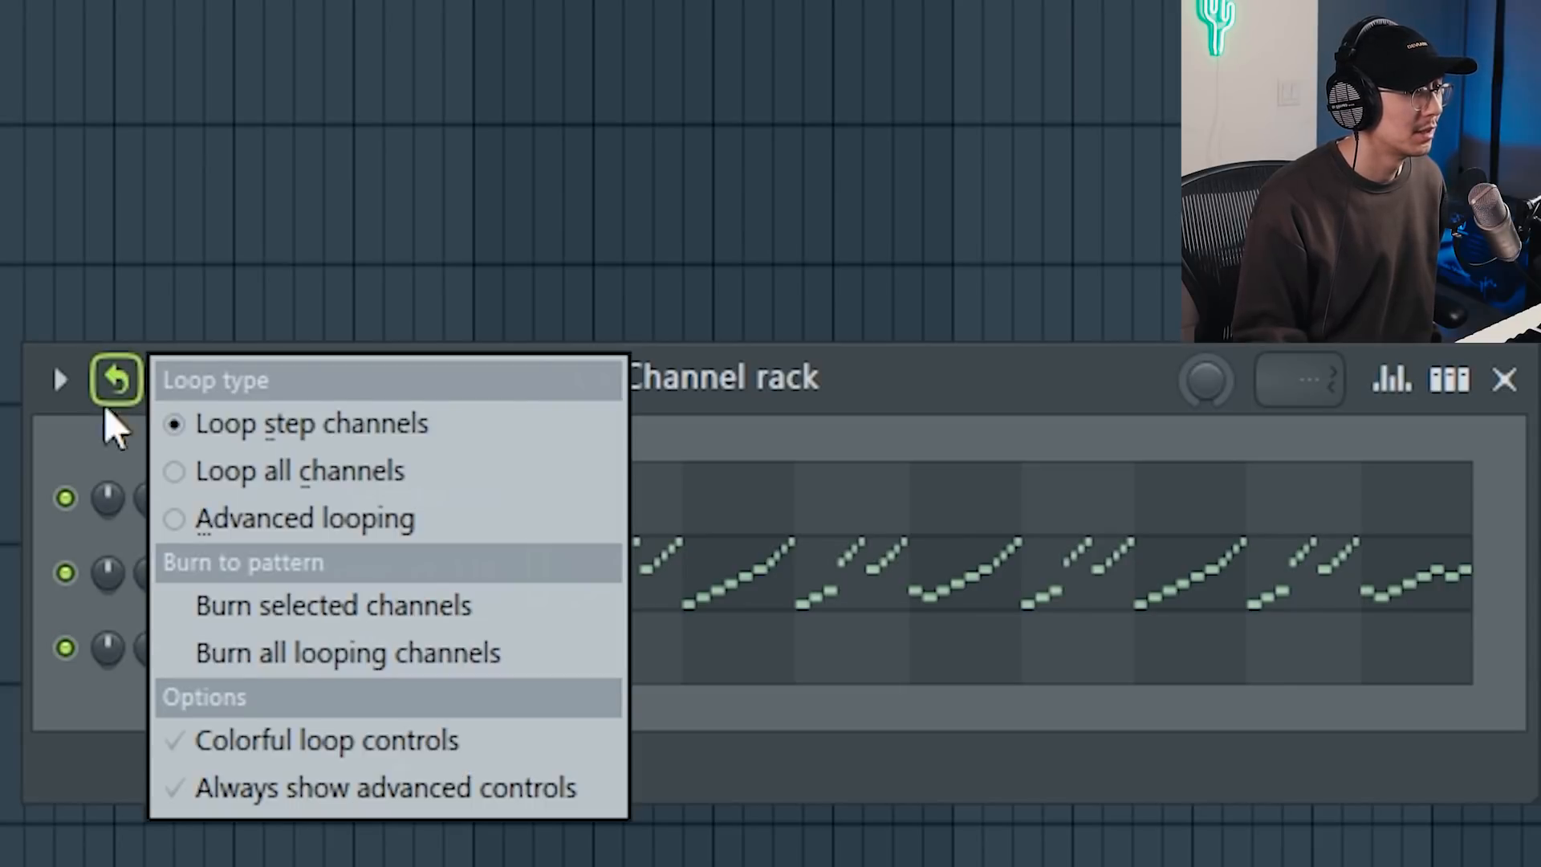
click(105, 440)
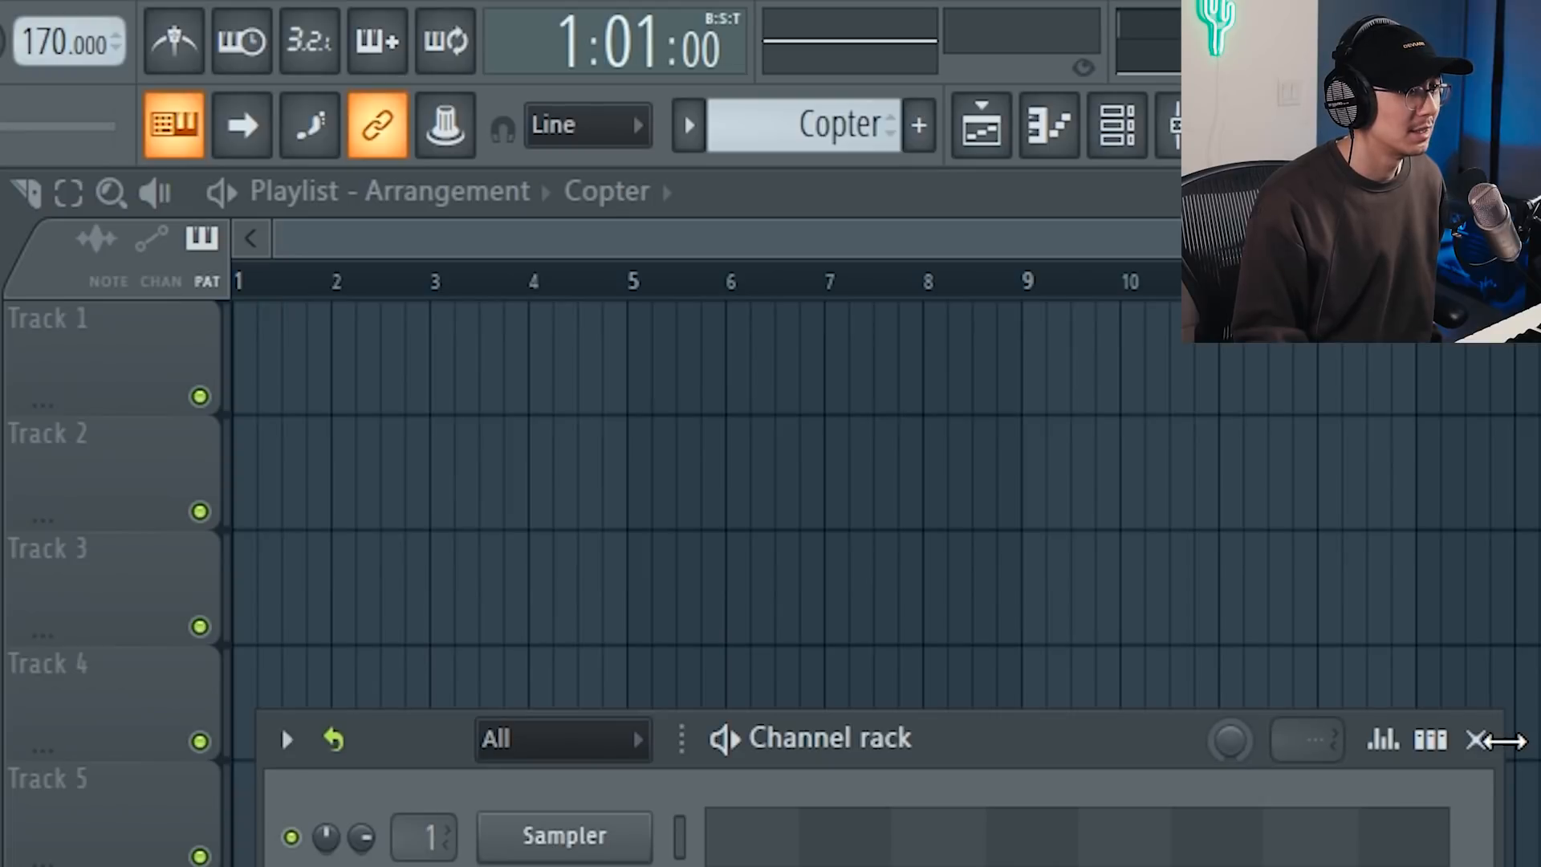
click(1473, 740)
Place the Copter pattern at bar 1 of Track 1, extend it as a looping clip past bar 13, and play it.
click(258, 358)
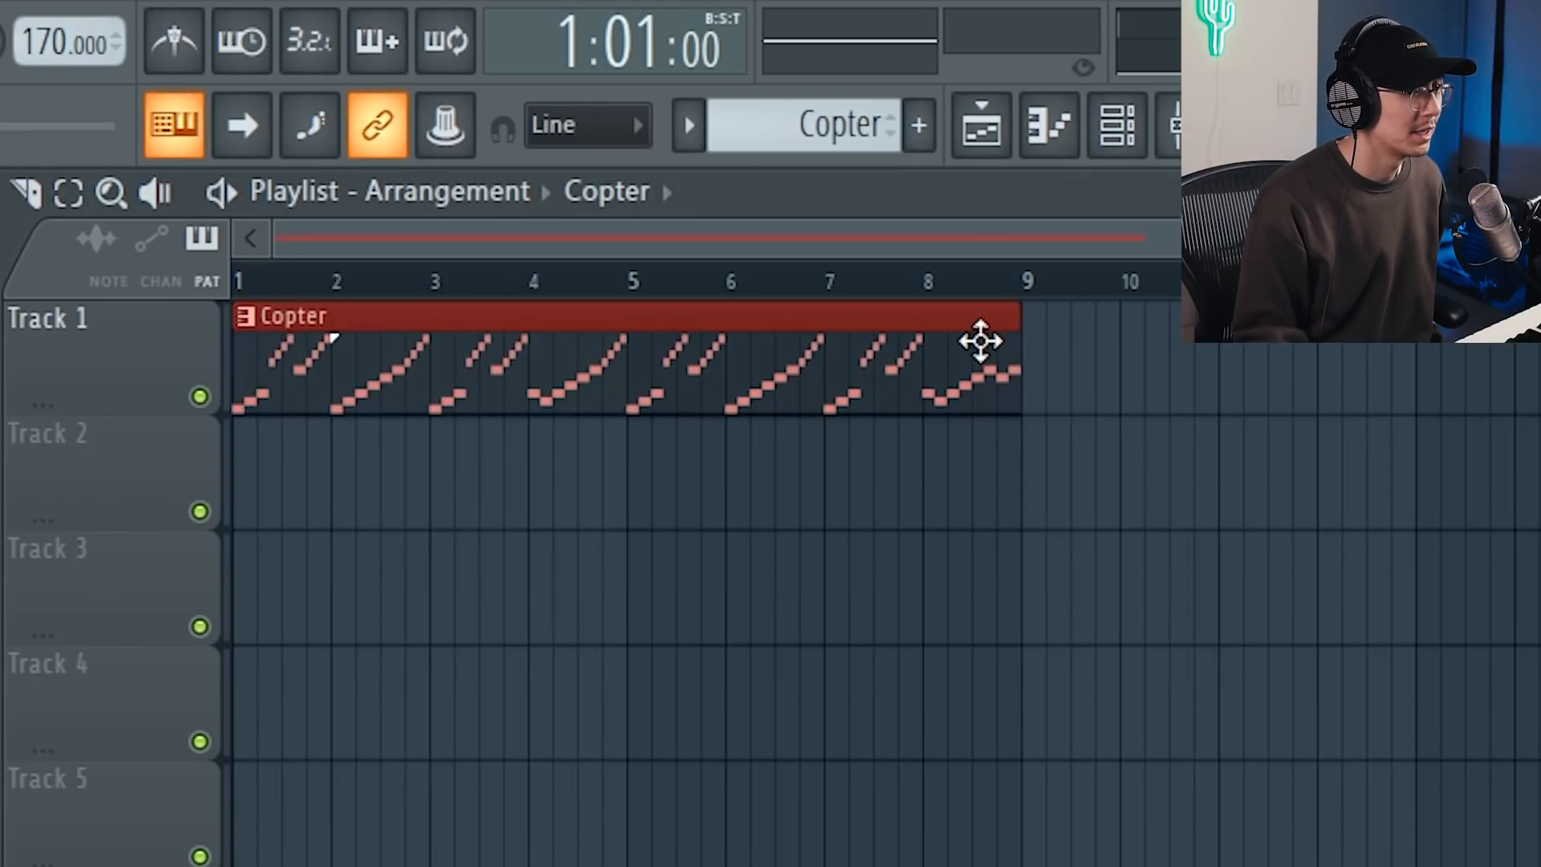
drag(1007, 343, 1537, 343)
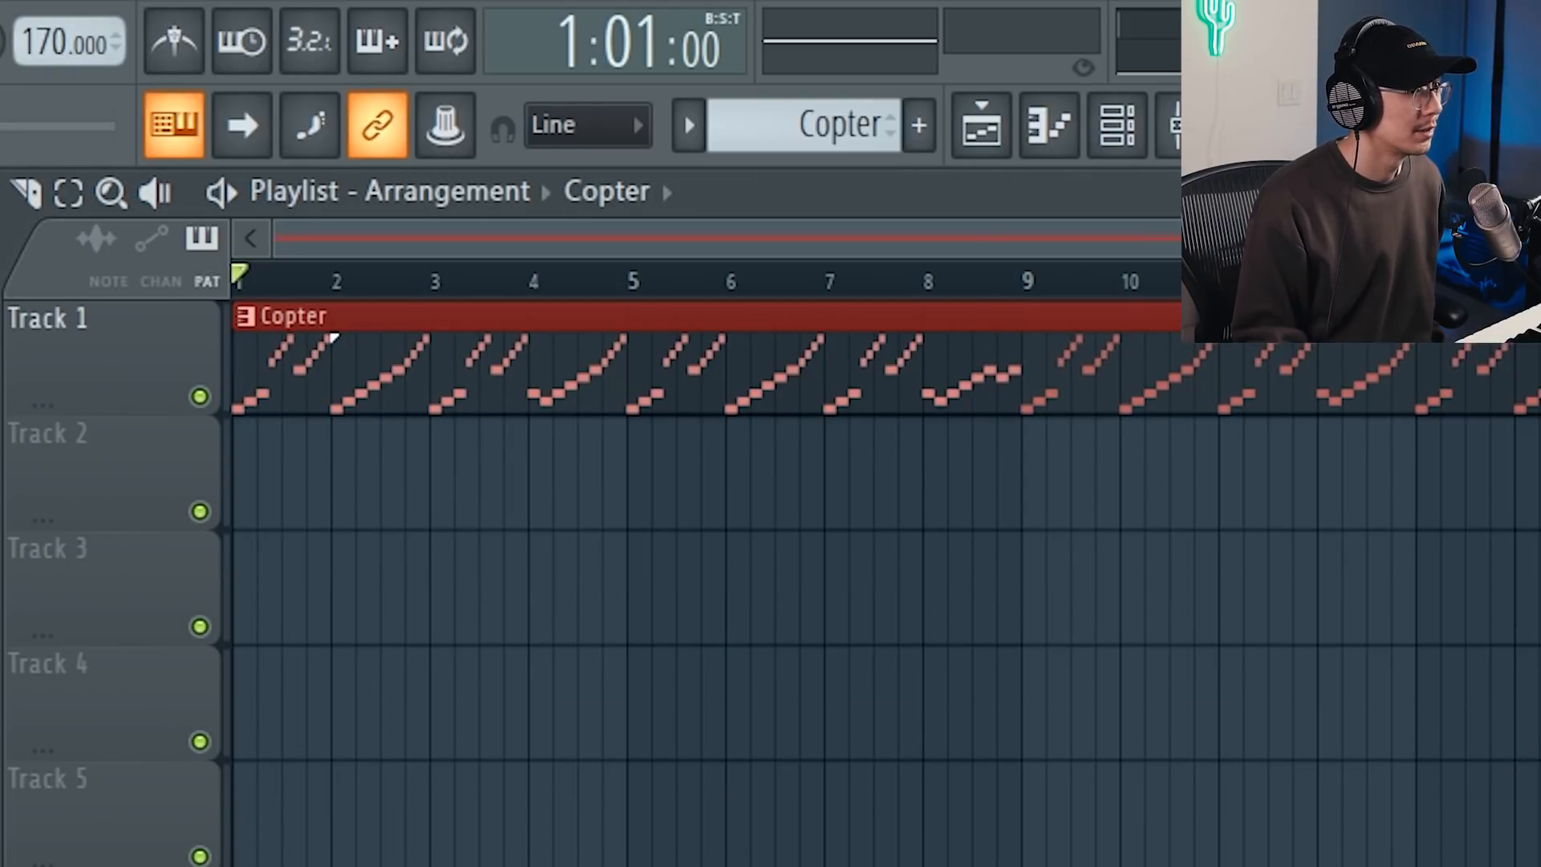
key(space)
key(space)
click(265, 473)
drag(321, 460, 370, 472)
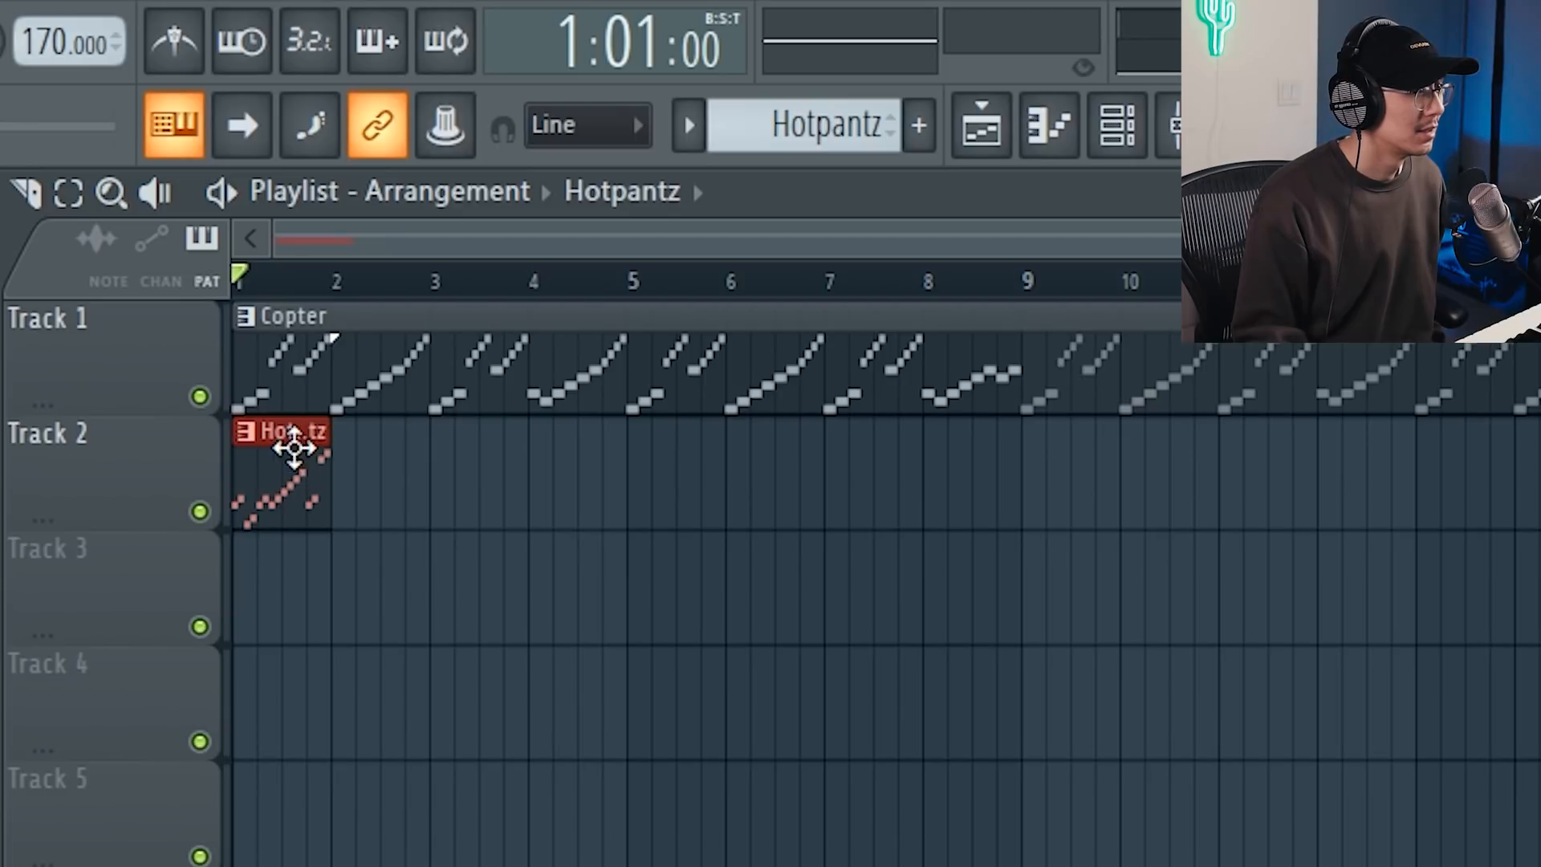
right_click(293, 447)
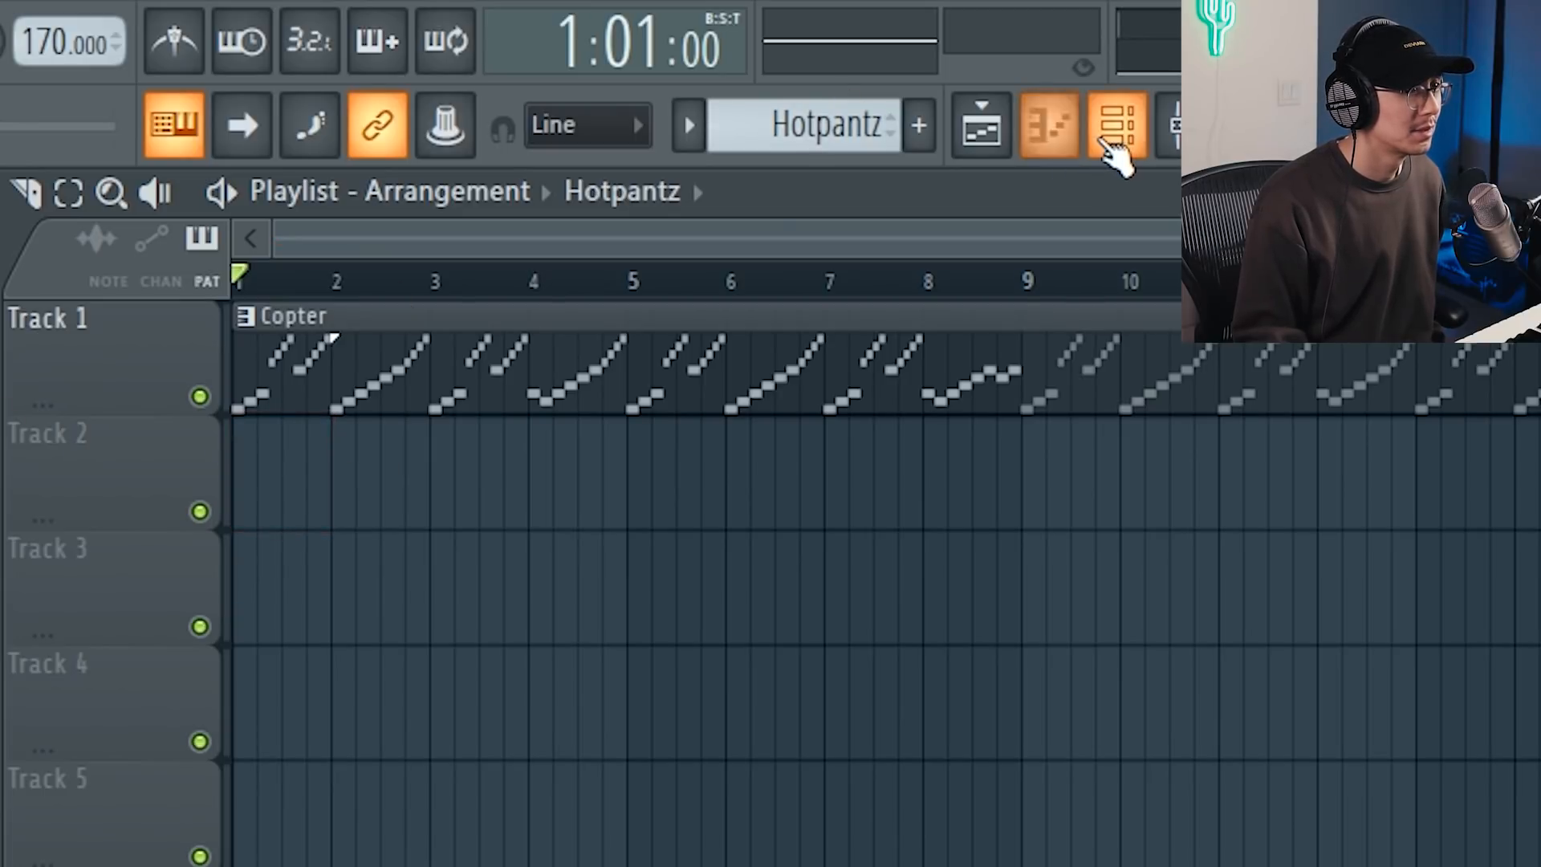
With the Hotpantz pattern set to loop step channels, place it at bar 1 of Track 2 and extend it past bar 13.
click(1116, 149)
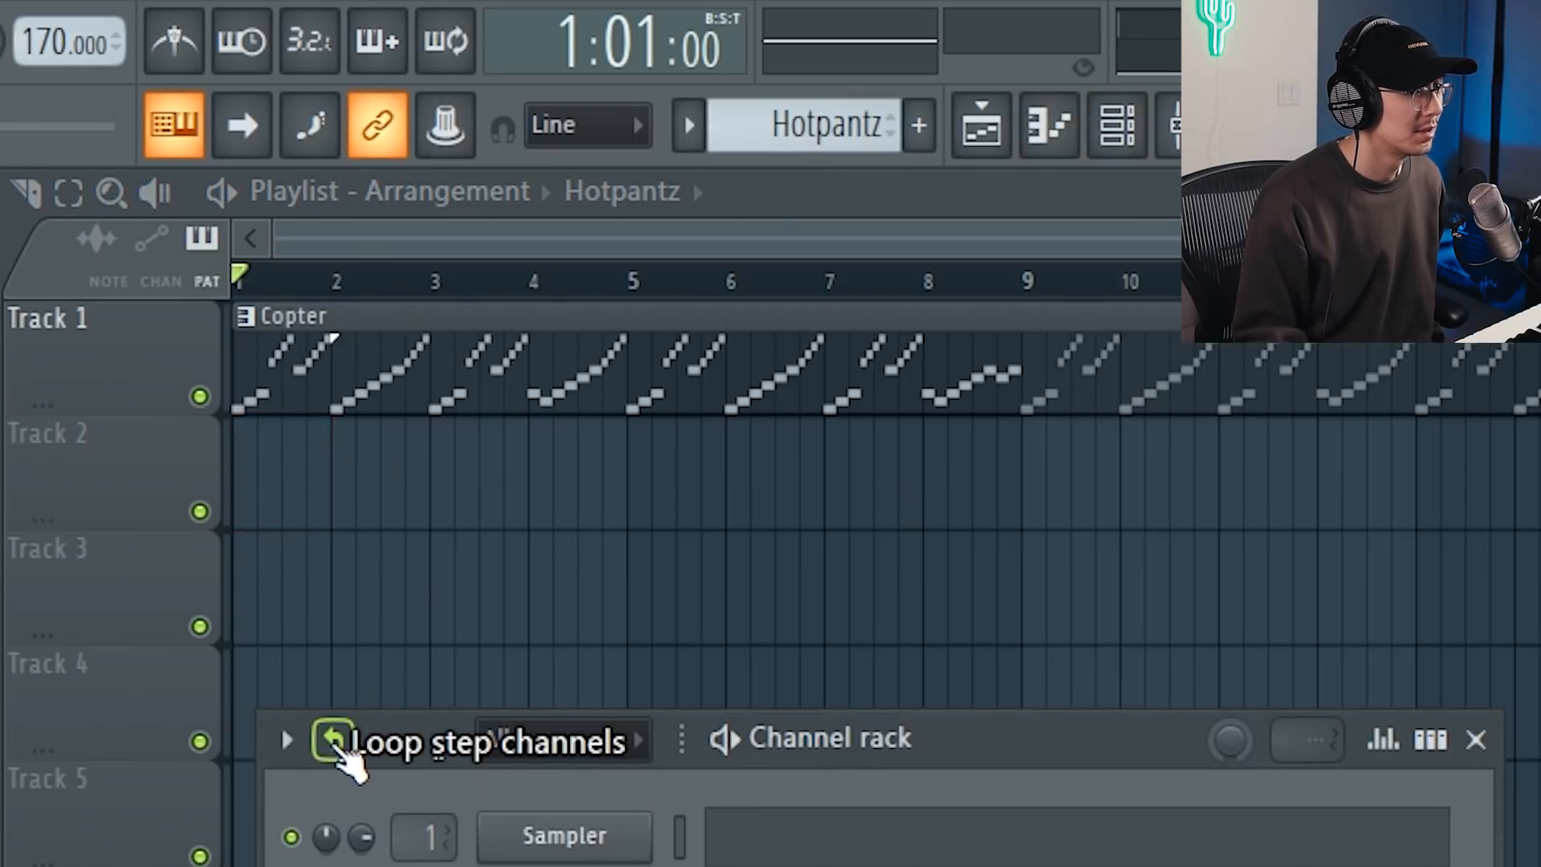
click(1475, 739)
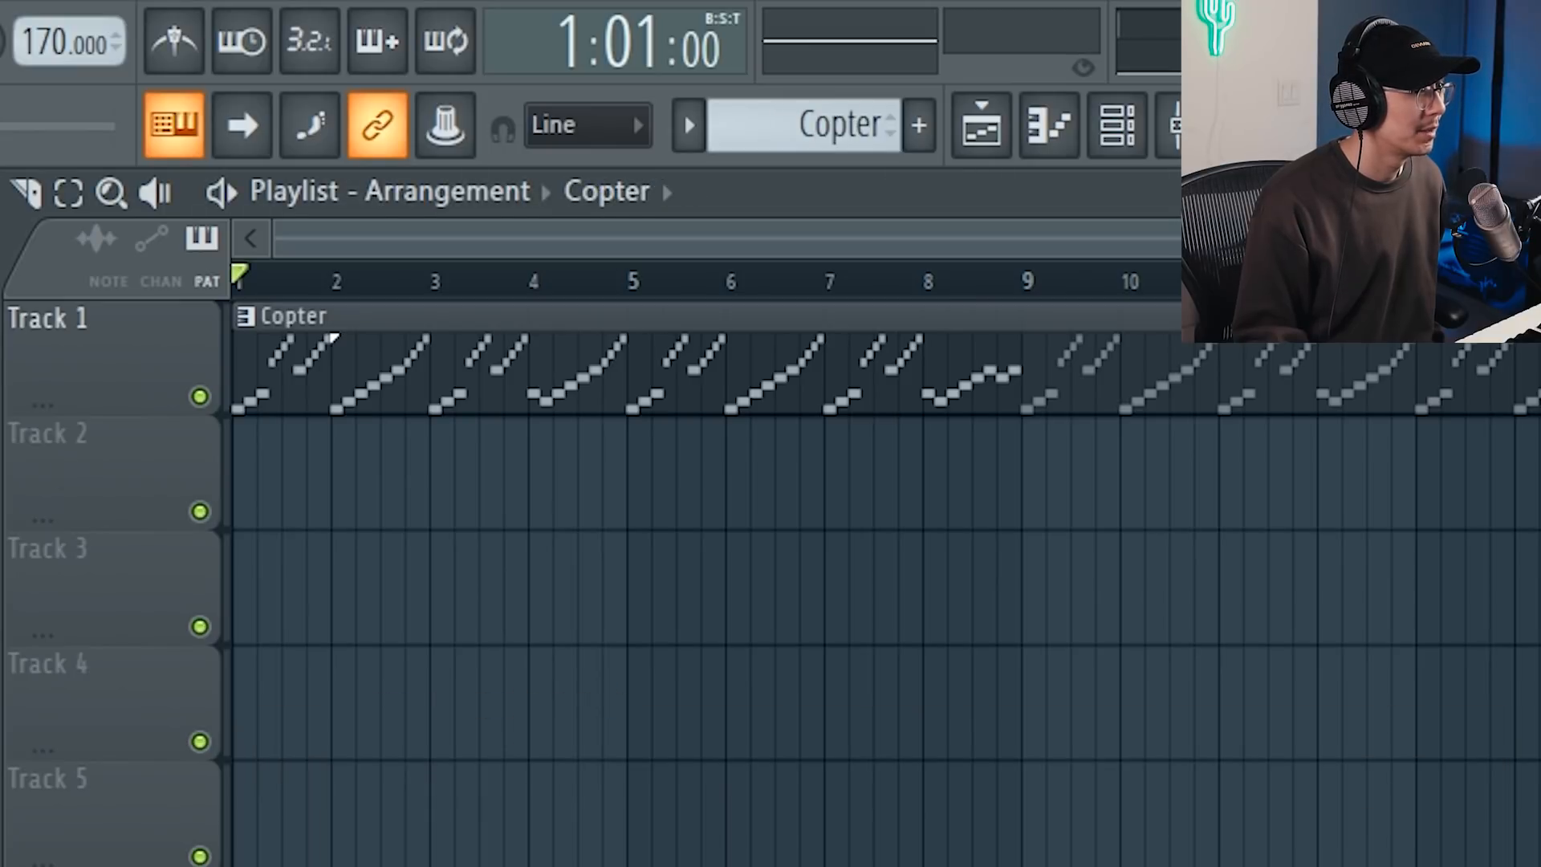
click(272, 457)
drag(333, 455, 1525, 481)
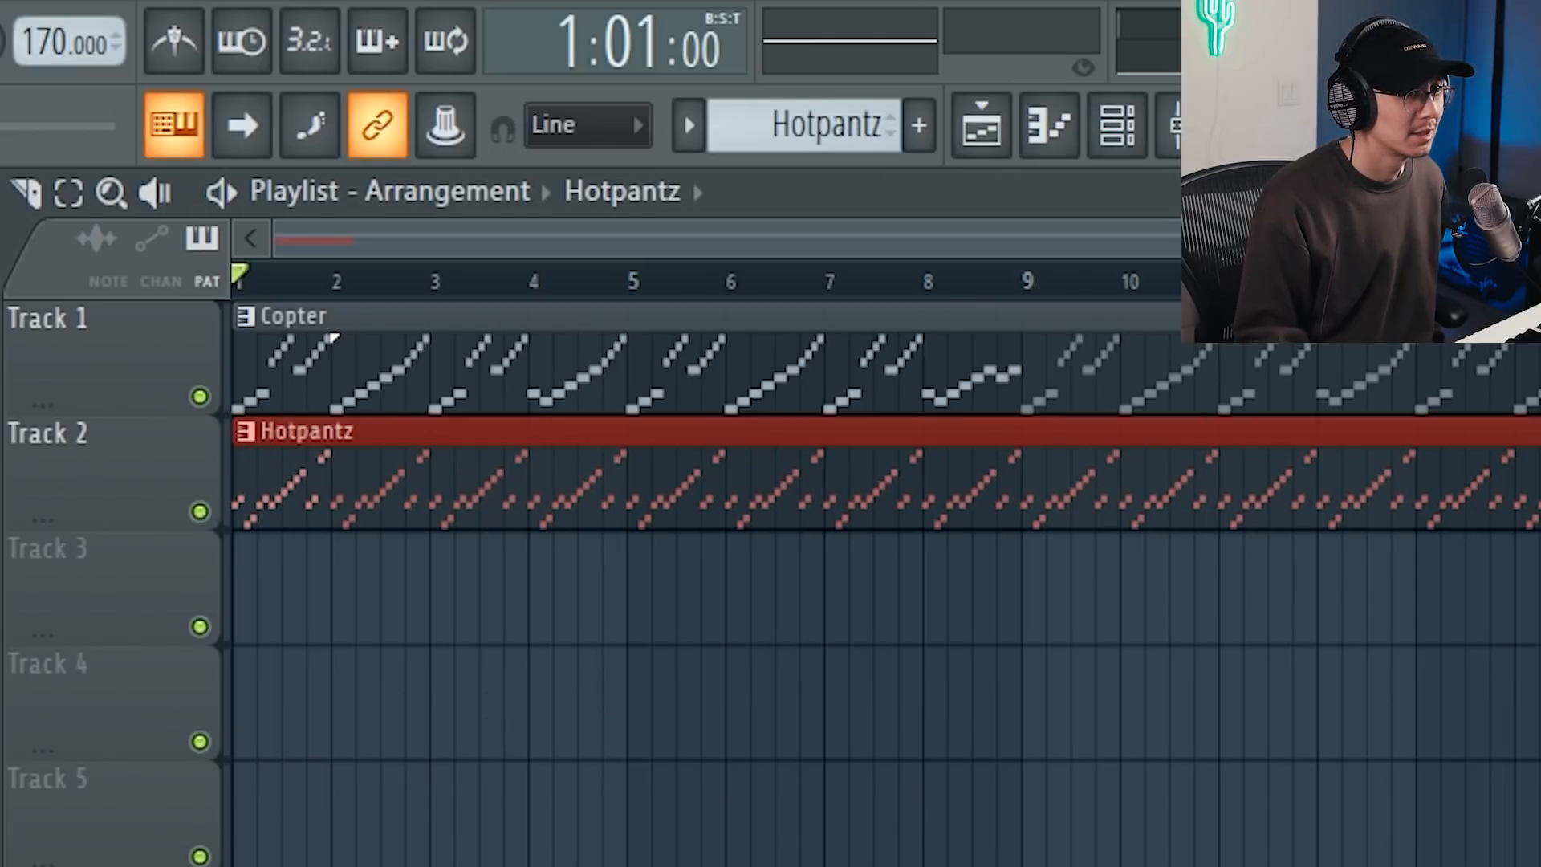
Play the arrangement and audition Insert 1 and Insert 2 in the mixer by soloing each in turn.
key(space)
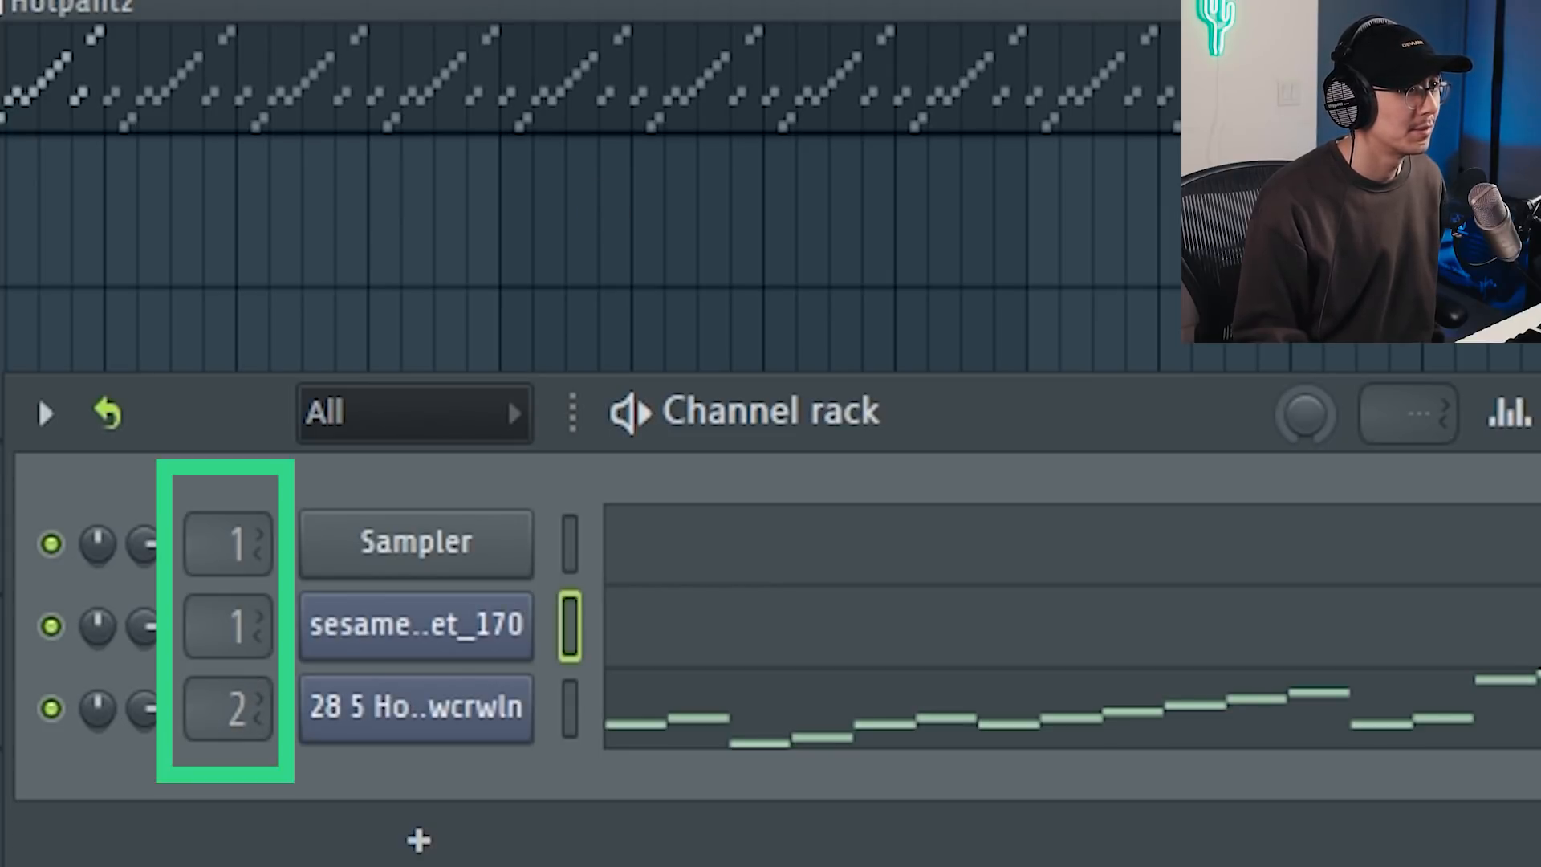
key(F9)
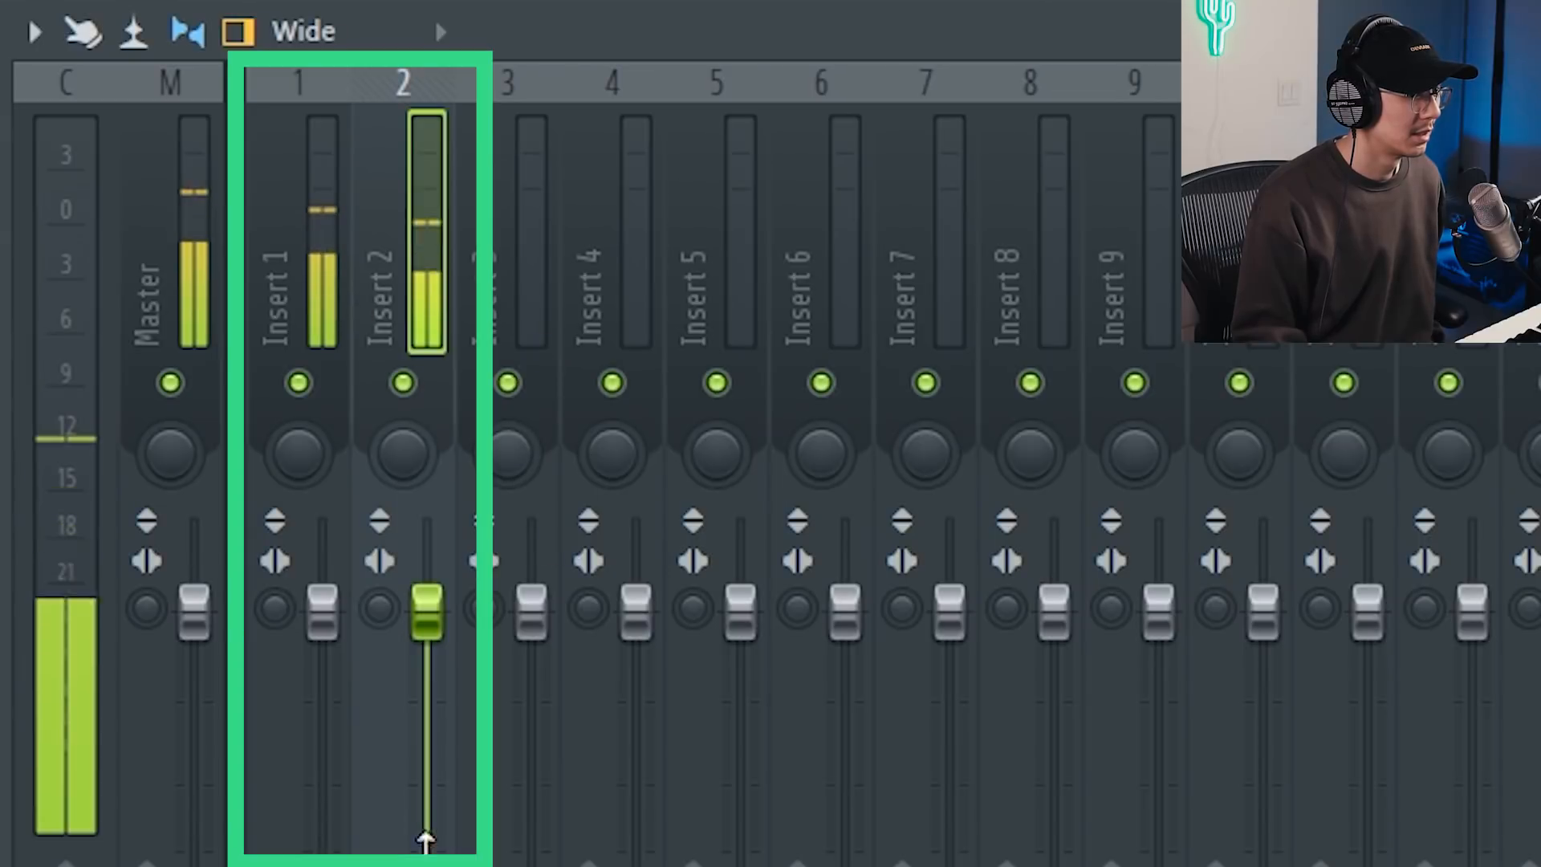
right_click(299, 384)
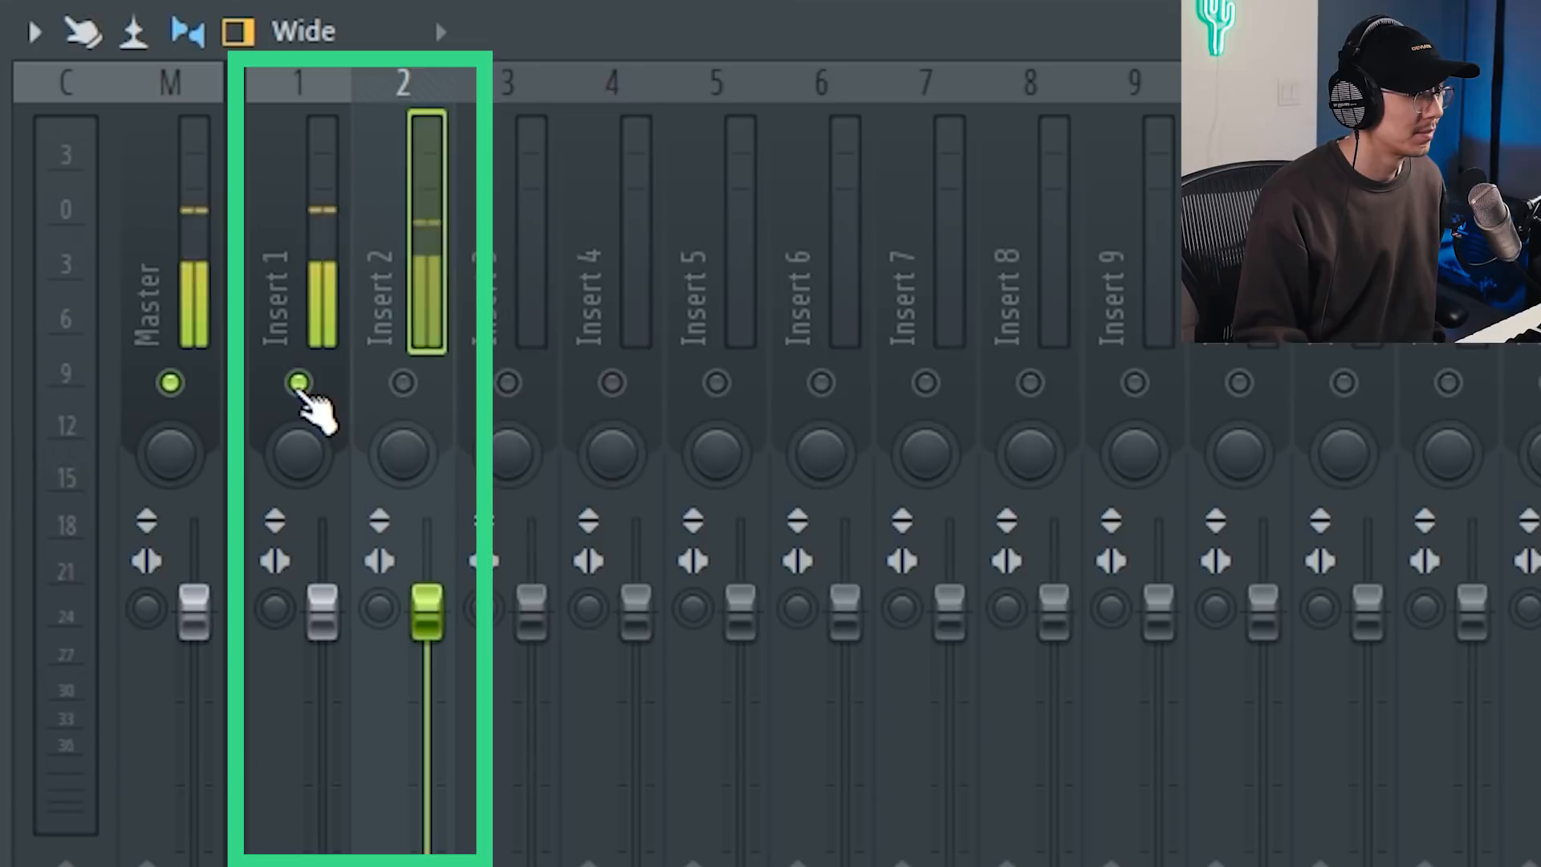
right_click(300, 386)
right_click(404, 385)
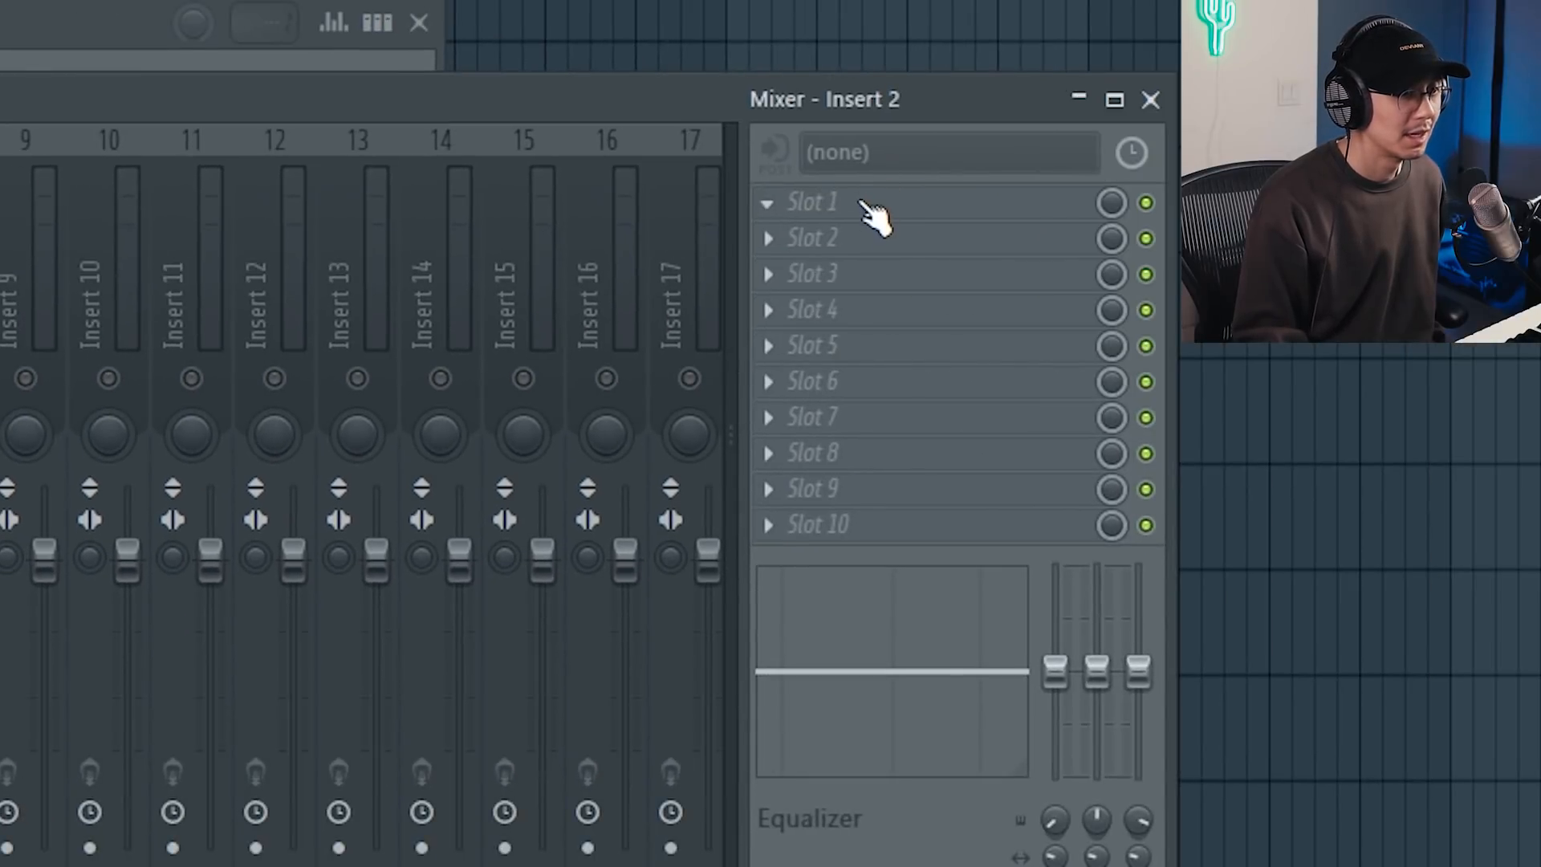
Add Pro-Q 3 to Insert 2 with a 48 dB/oct low cut at about 240 Hz, and unsolo the insert.
click(873, 210)
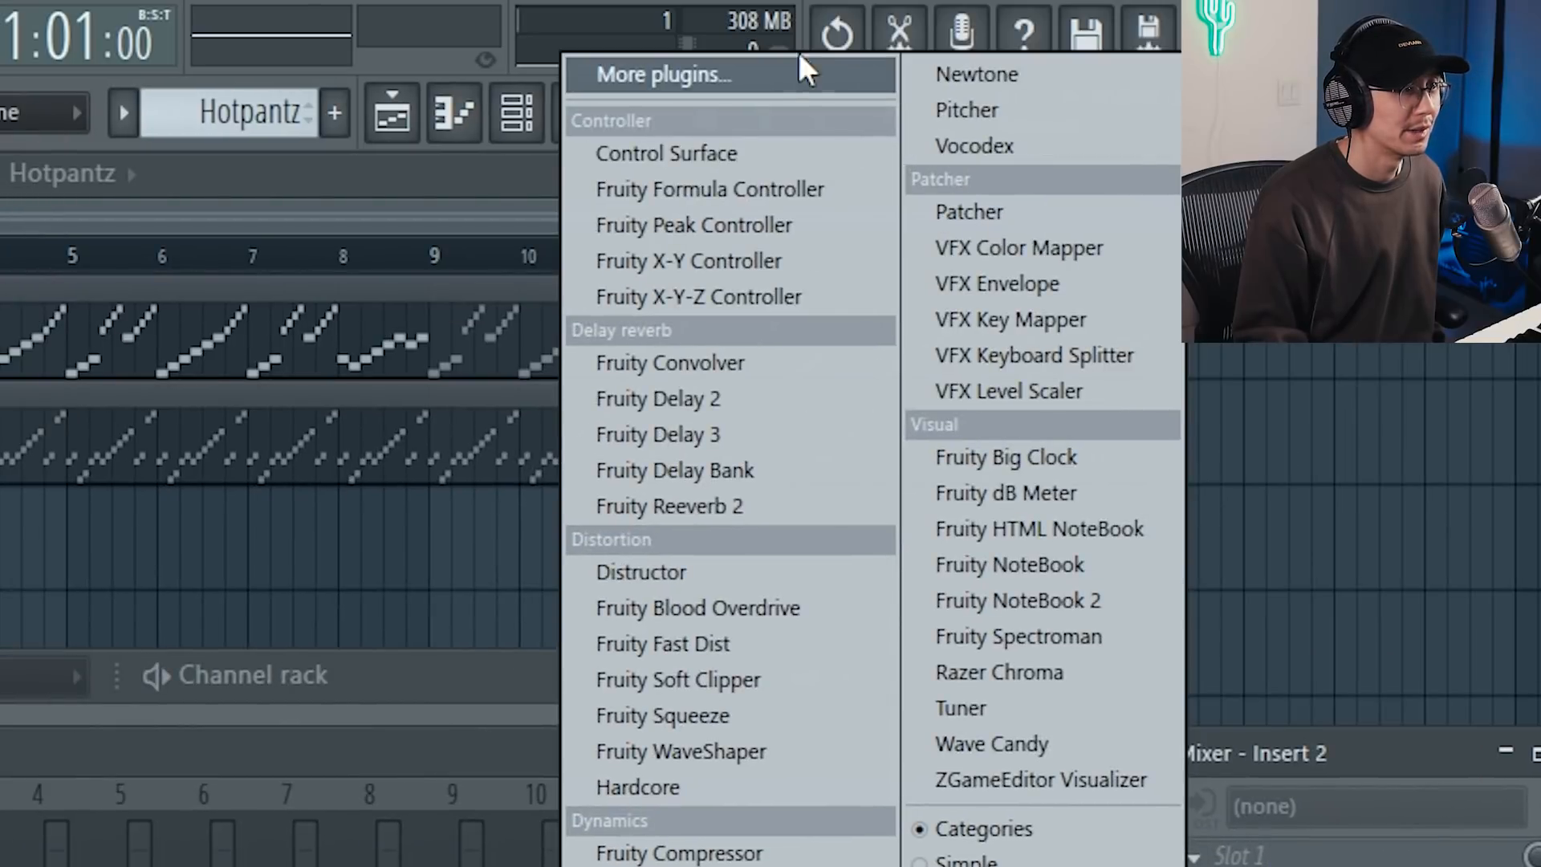
click(751, 67)
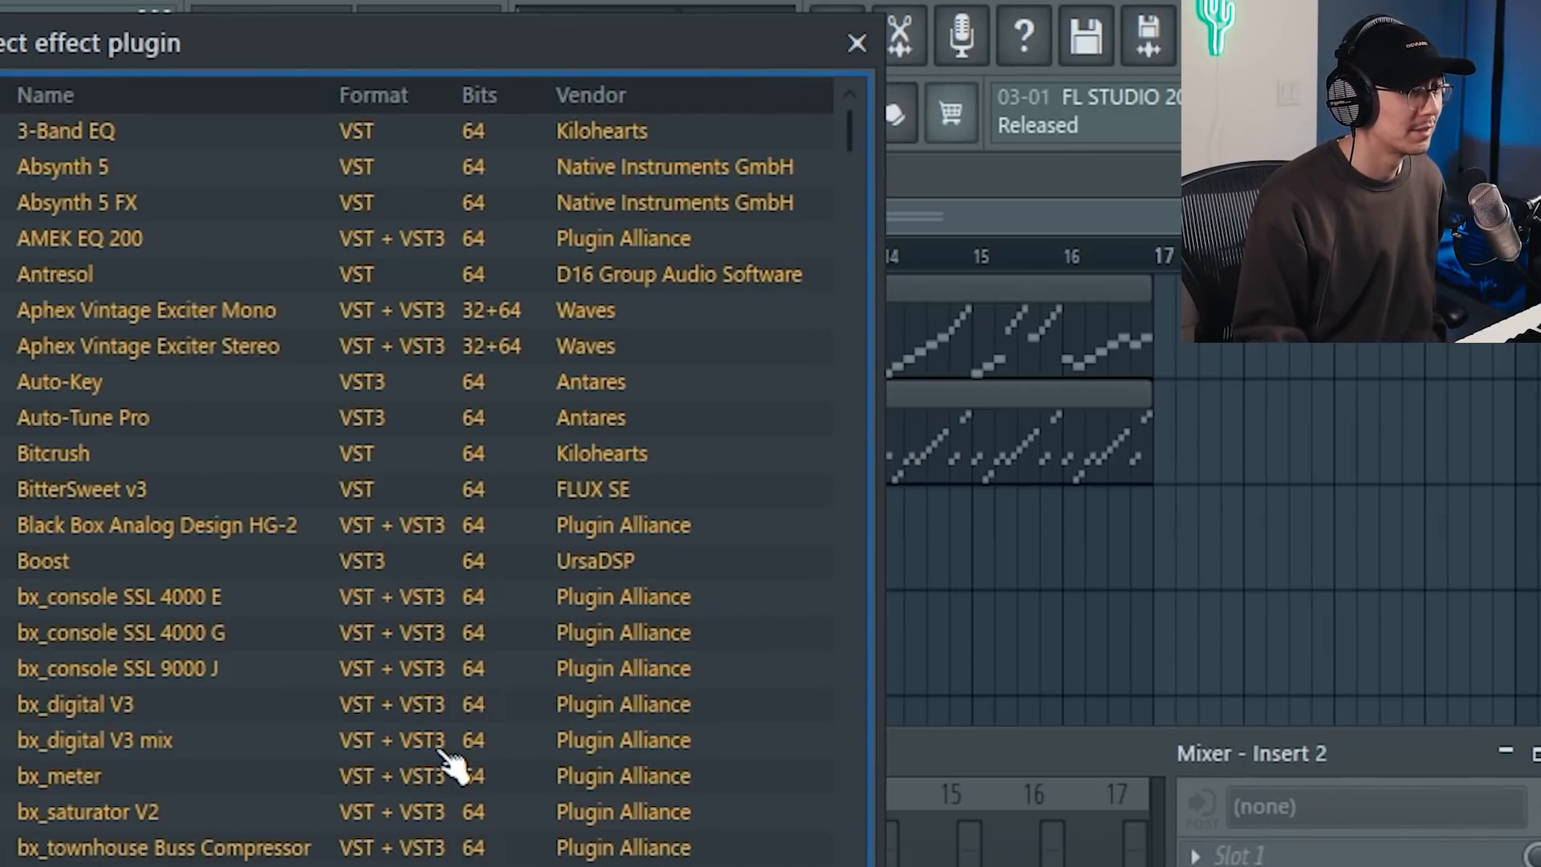
scroll(353, 860, down, 15)
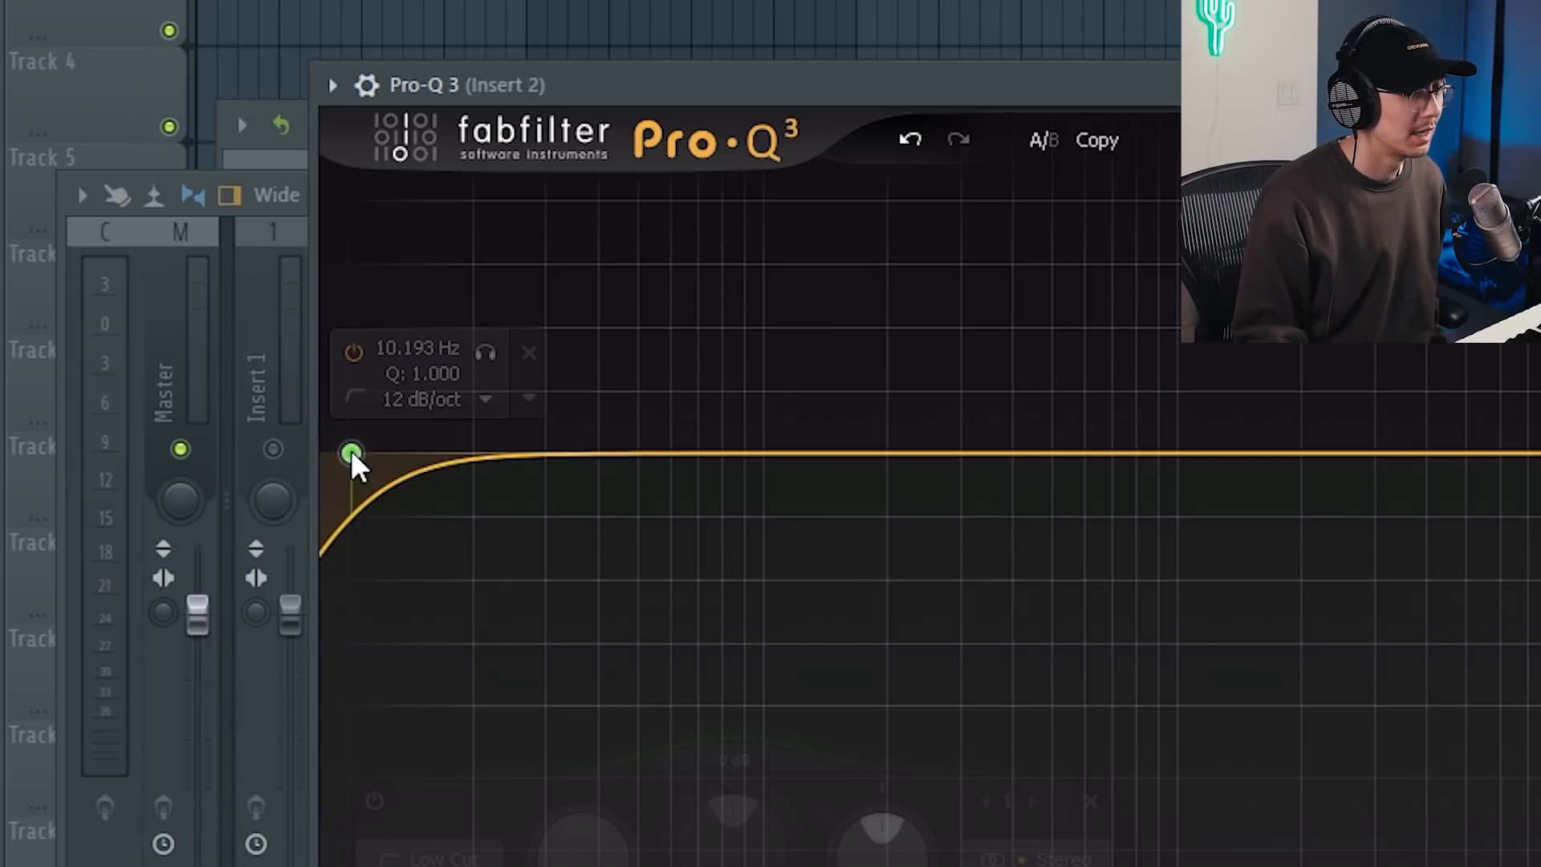
drag(352, 453, 918, 481)
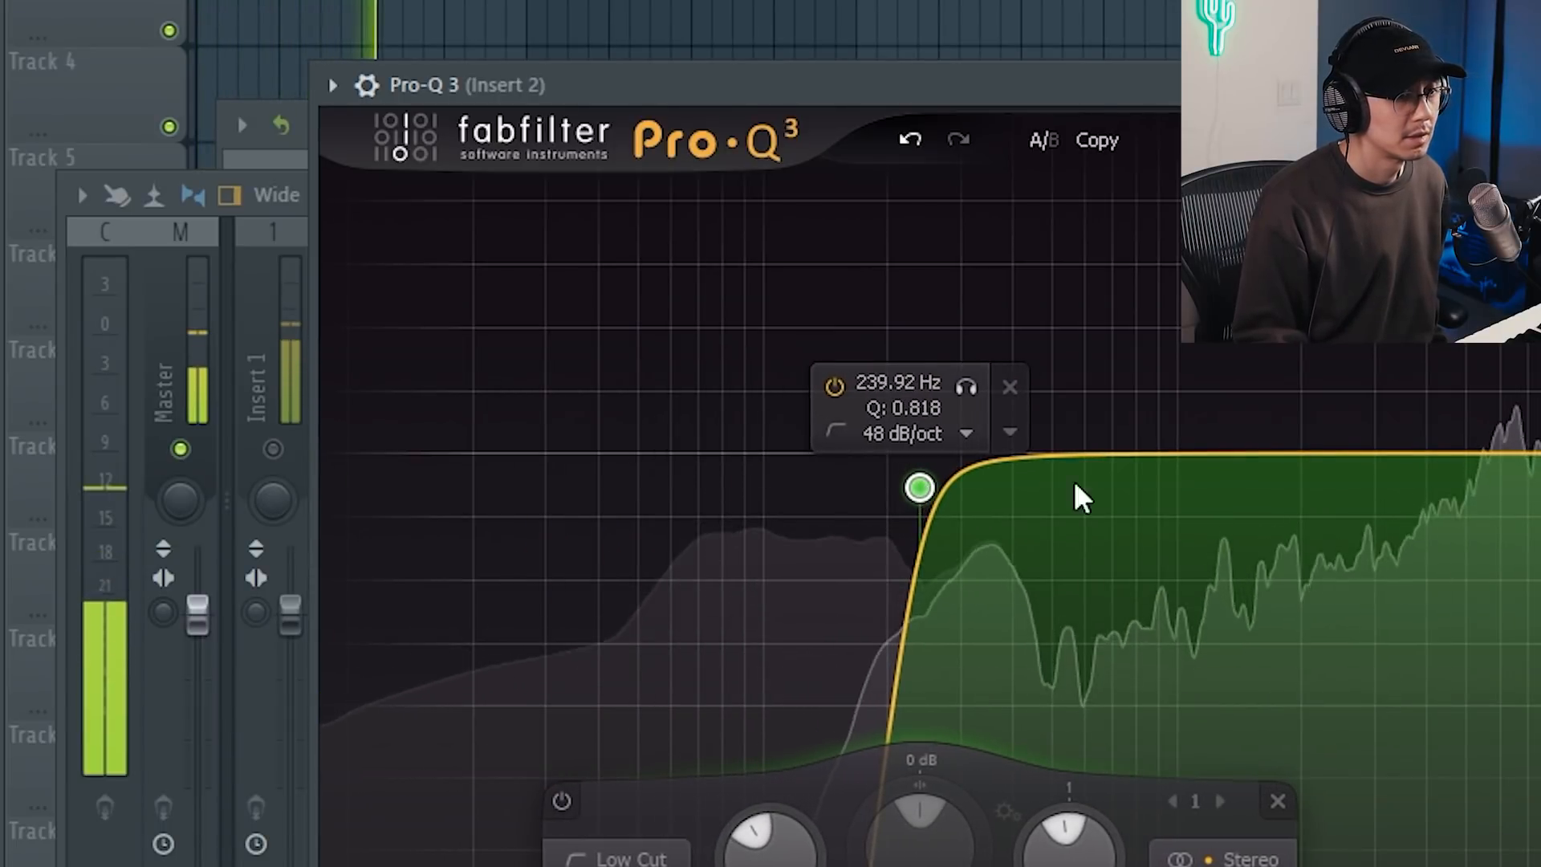
key(Escape)
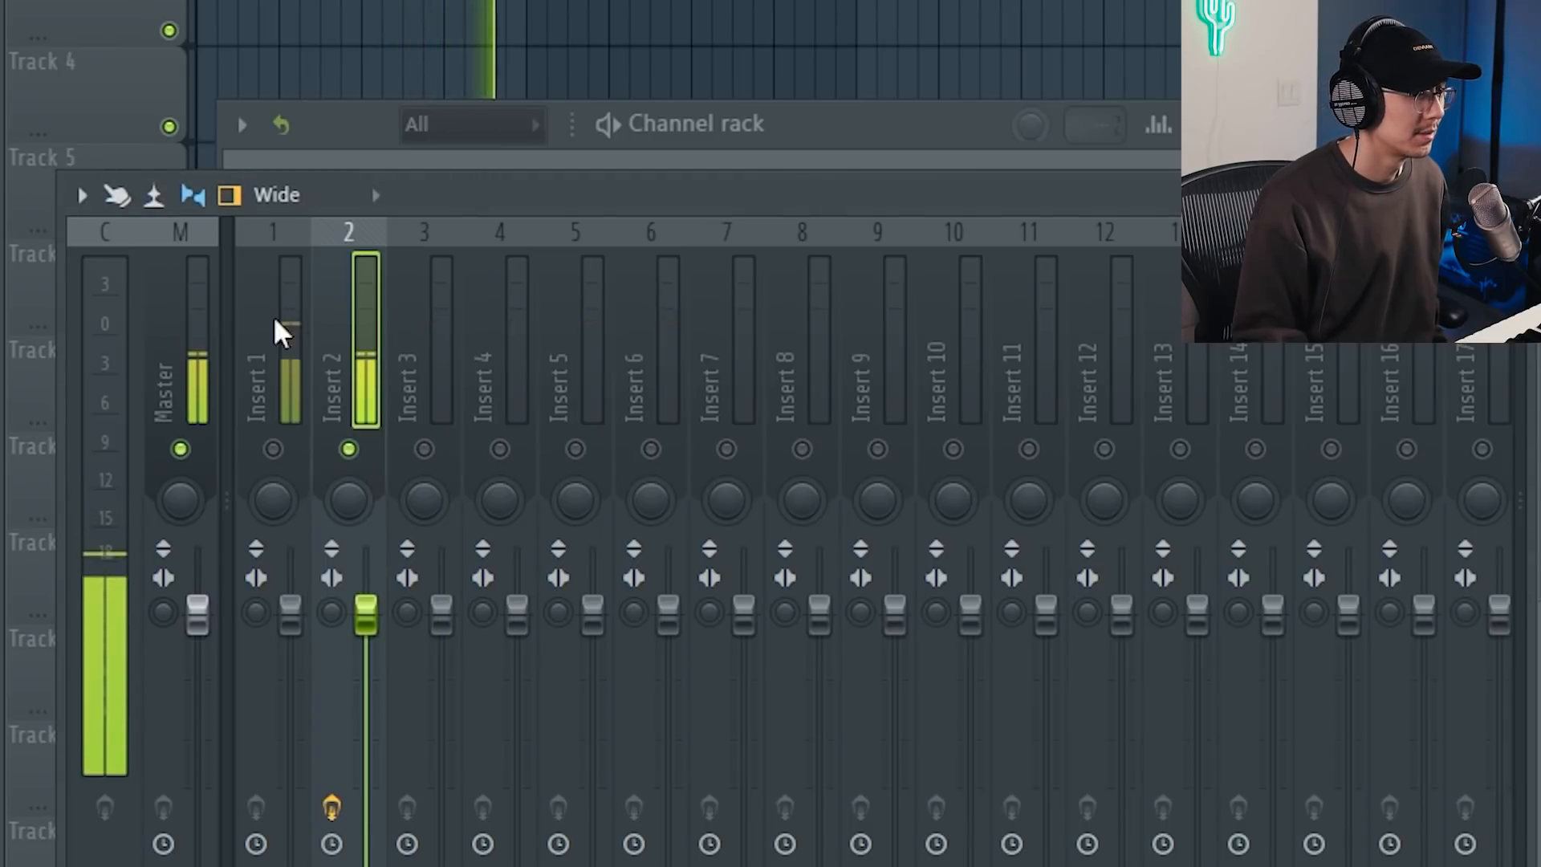
right_click(348, 449)
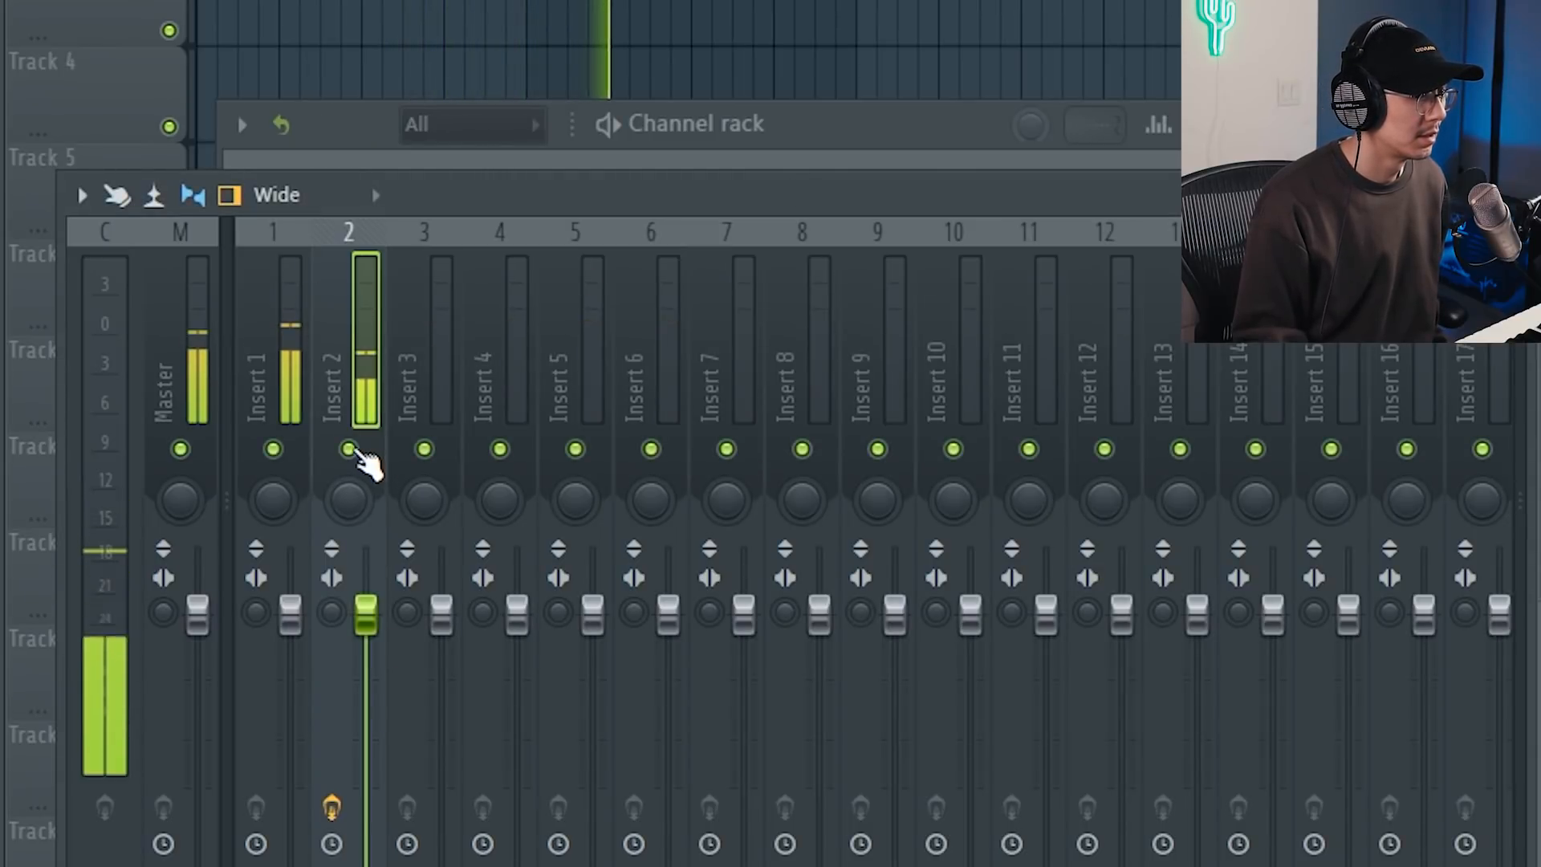
key(space)
Add Pro-Q 3 to Insert 1, create a 48 dB/oct low cut, and raise its cutoff to trim the low end.
click(282, 248)
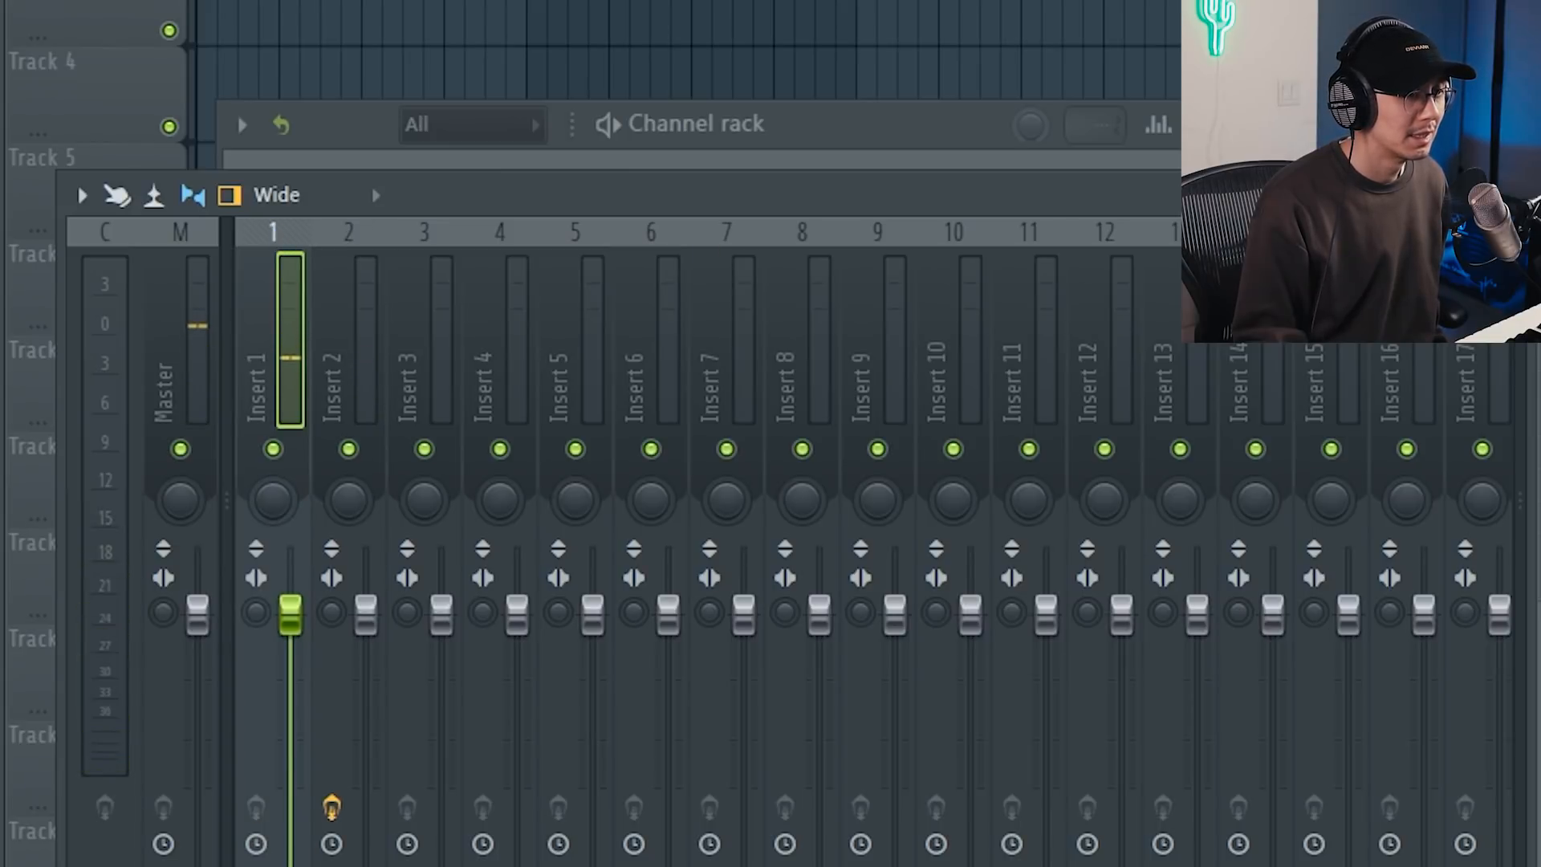
click(1537, 276)
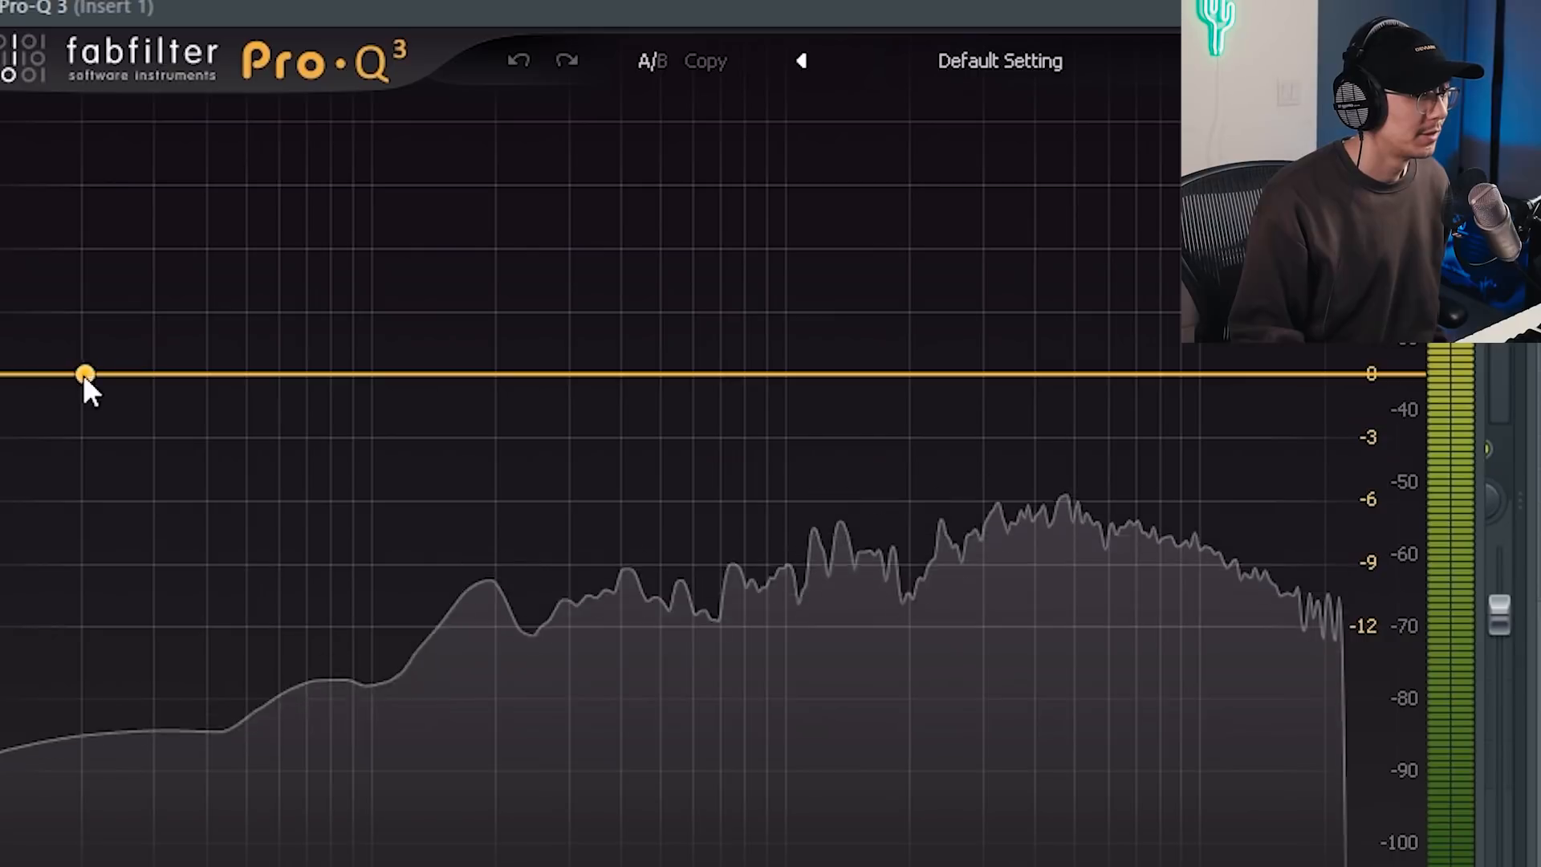
double_click(49, 374)
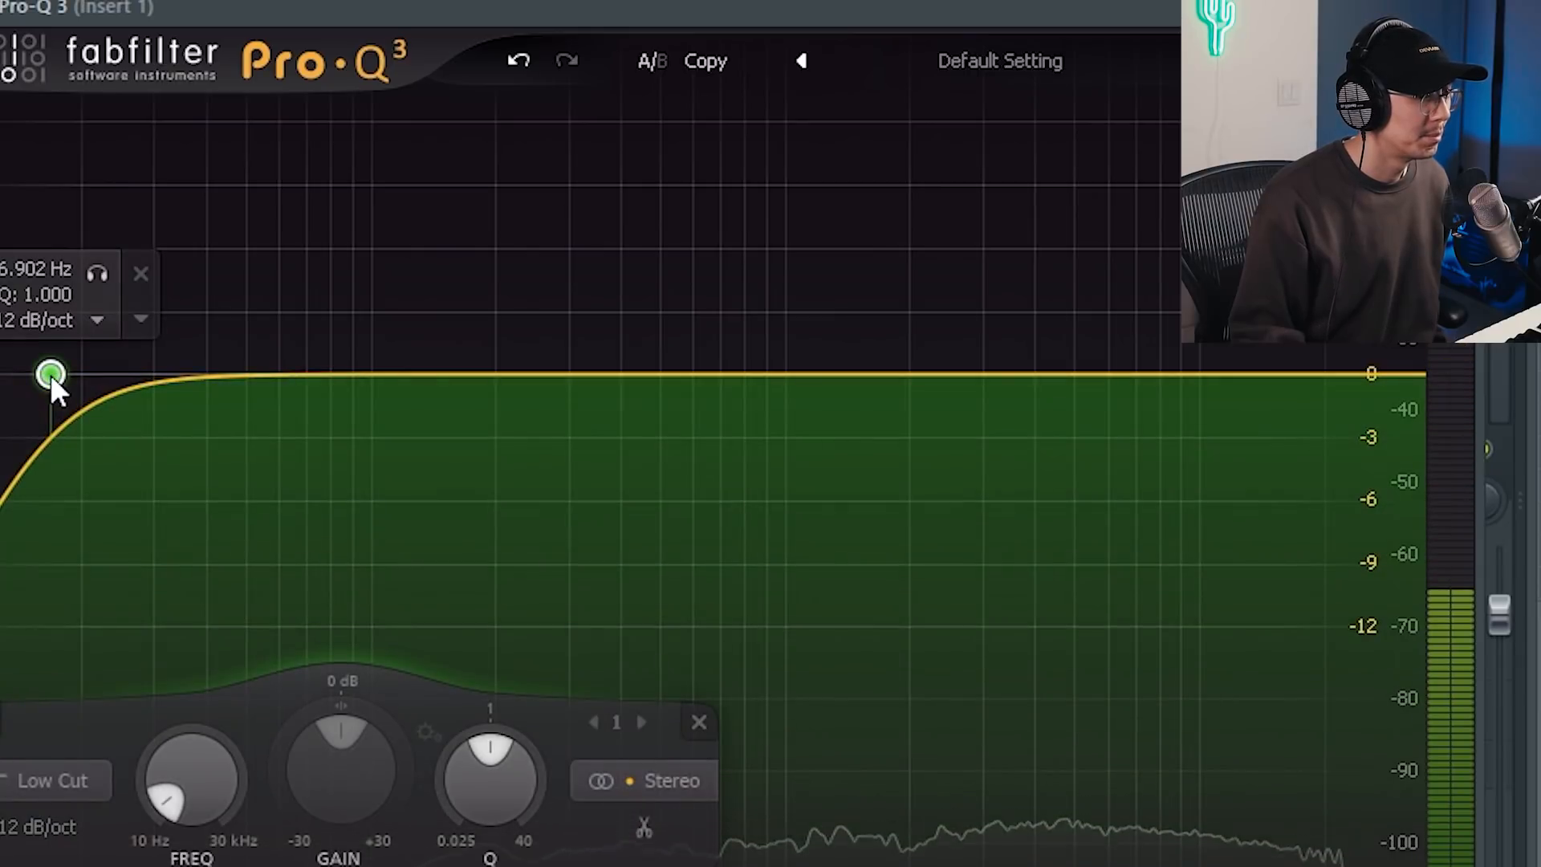
click(88, 325)
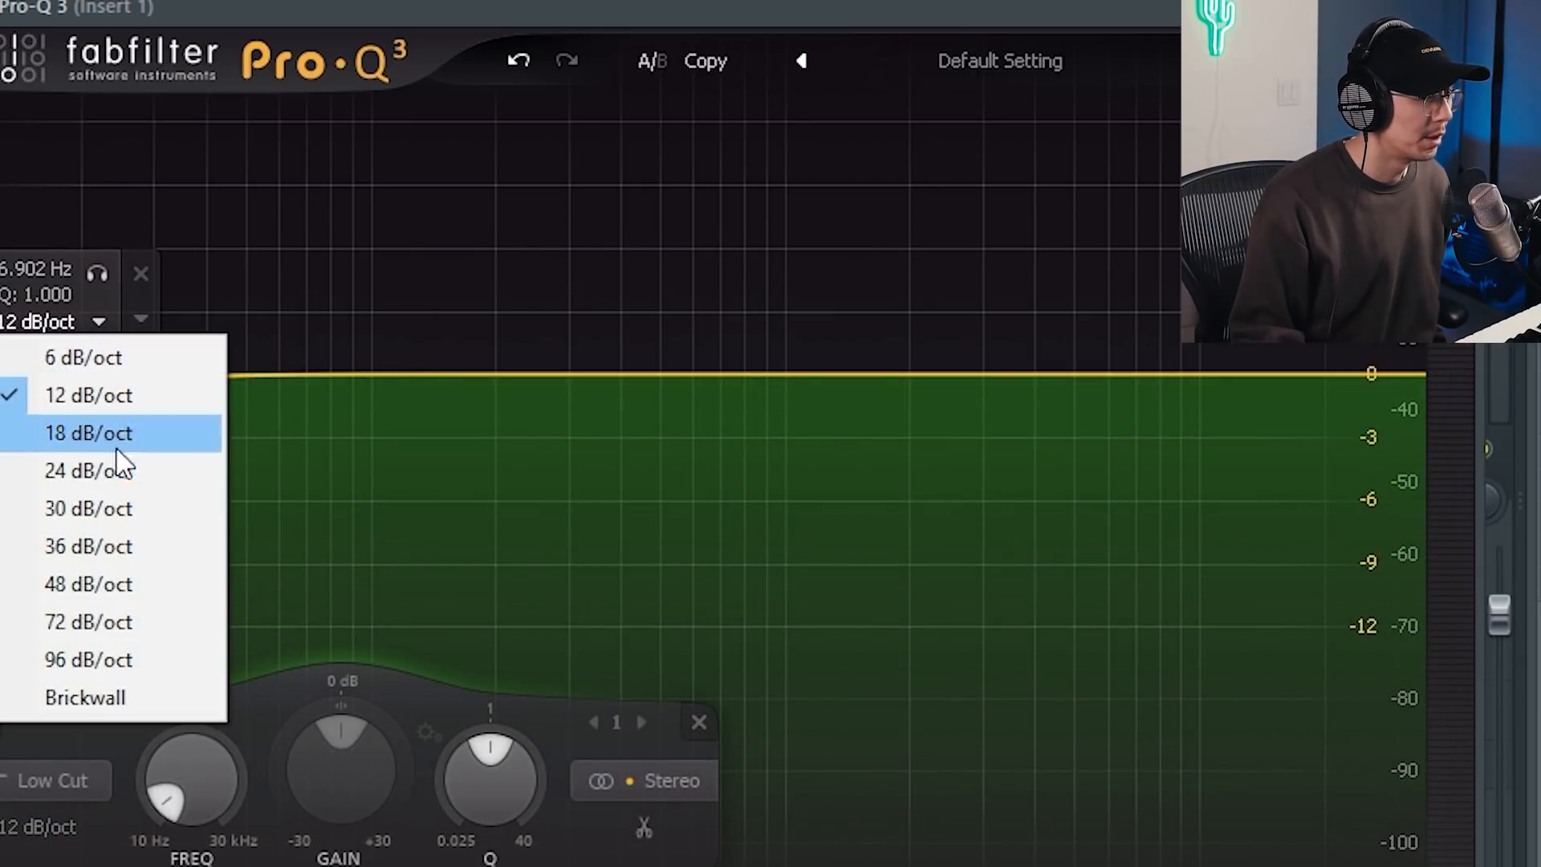
click(113, 590)
drag(56, 391, 366, 388)
Shape the mid and high range of Insert 1's Pro-Q 3 curve with further band adjustments.
drag(857, 372, 1172, 353)
drag(936, 371, 859, 395)
drag(1179, 367, 1172, 314)
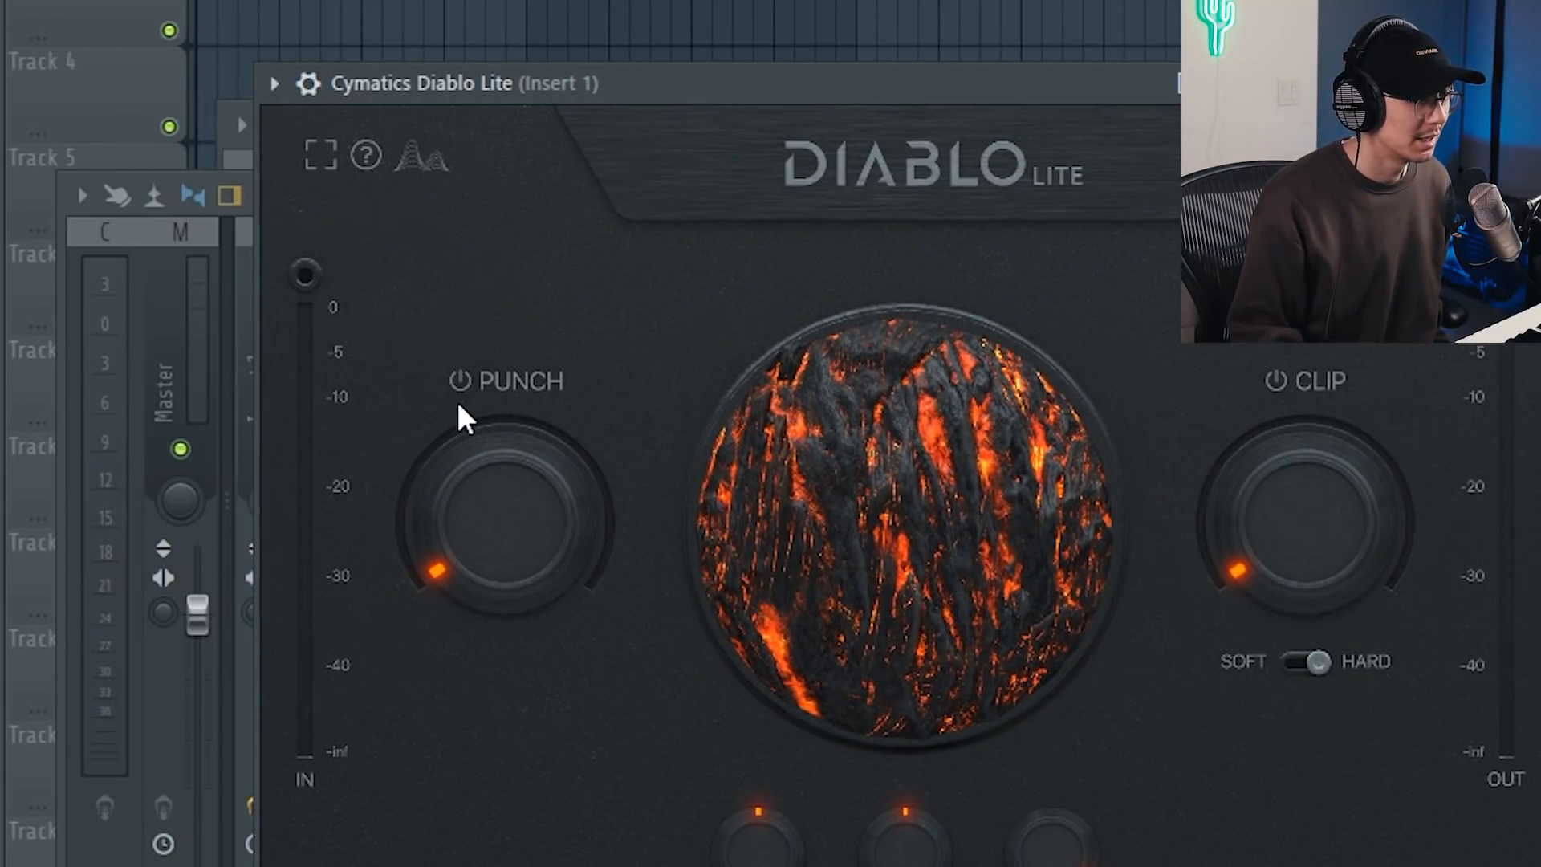
Use Cymatics Diablo Lite on Insert 1 to increase Punch and Clip, keeping the clipping mode on Hard.
drag(461, 554, 461, 485)
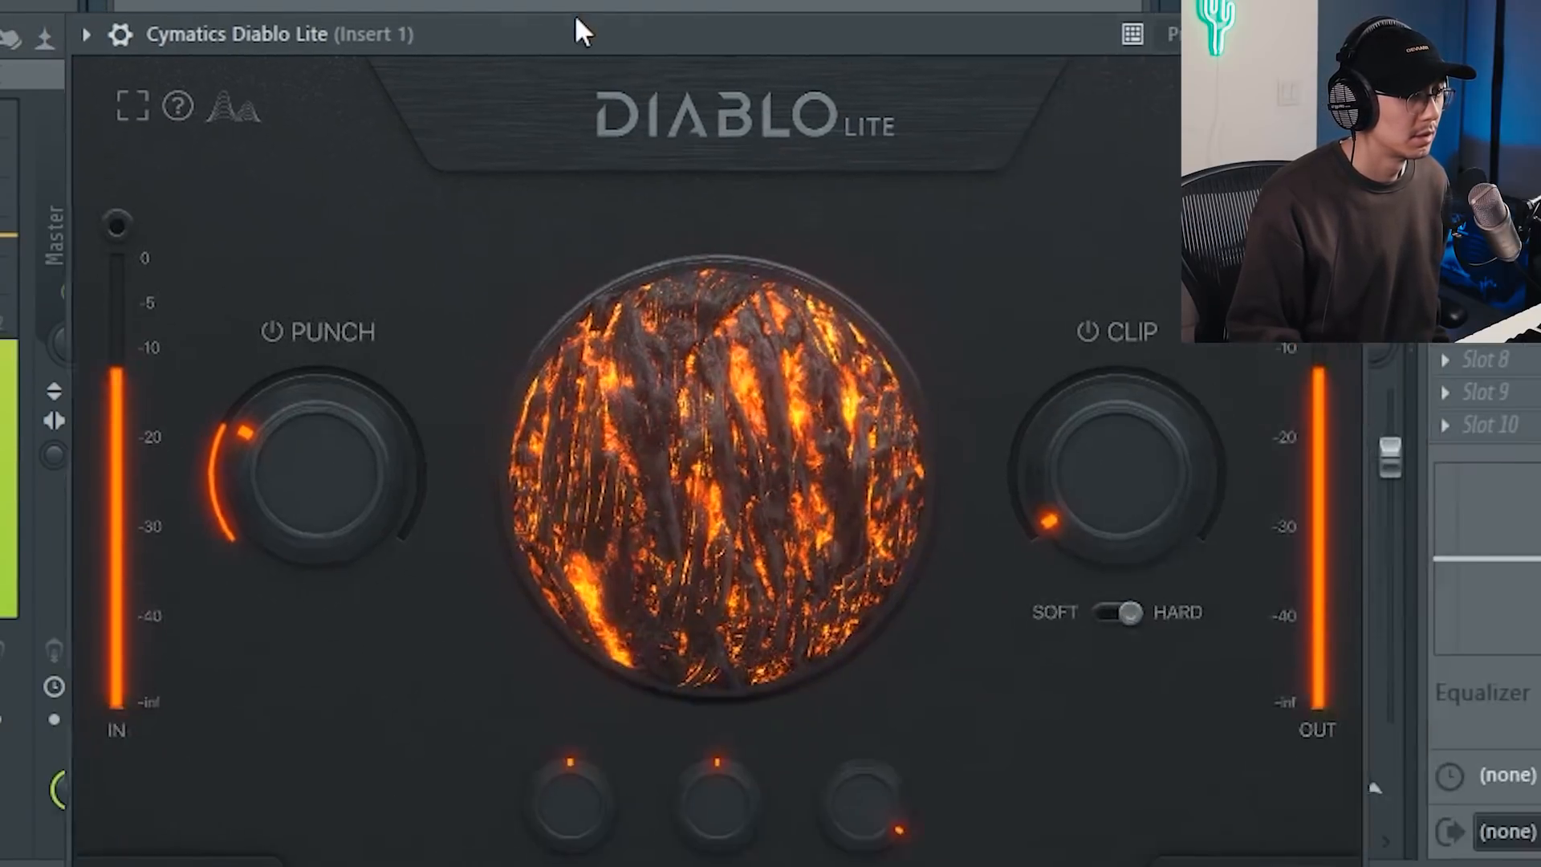
mouse_move(1075, 417)
drag(1069, 405, 1067, 323)
drag(1064, 305, 1053, 319)
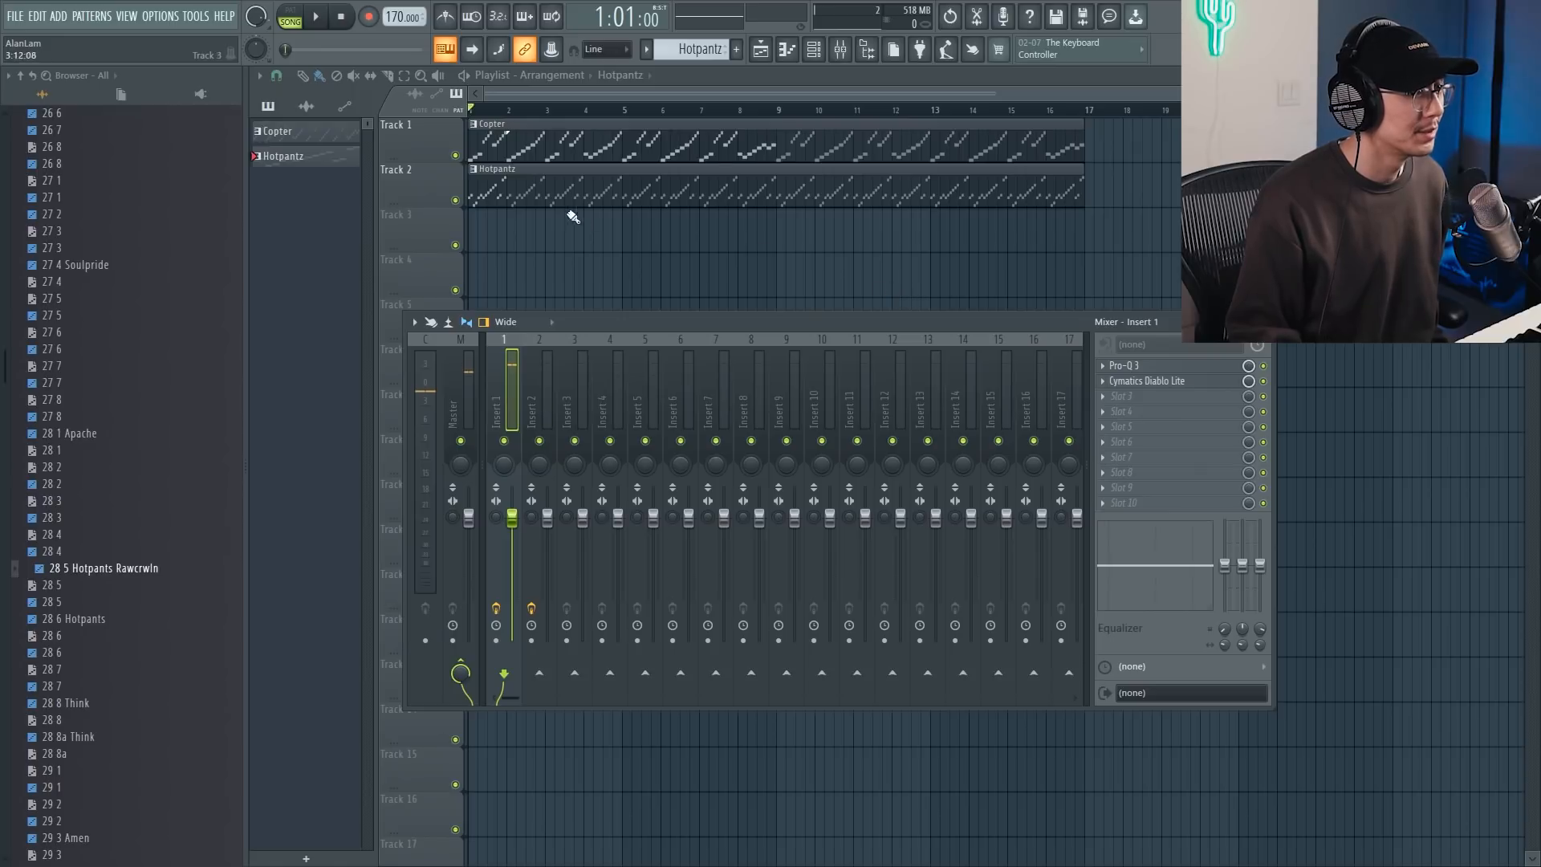
Mute the Copter track and play the Hotpantz track on its own.
click(455, 156)
key(space)
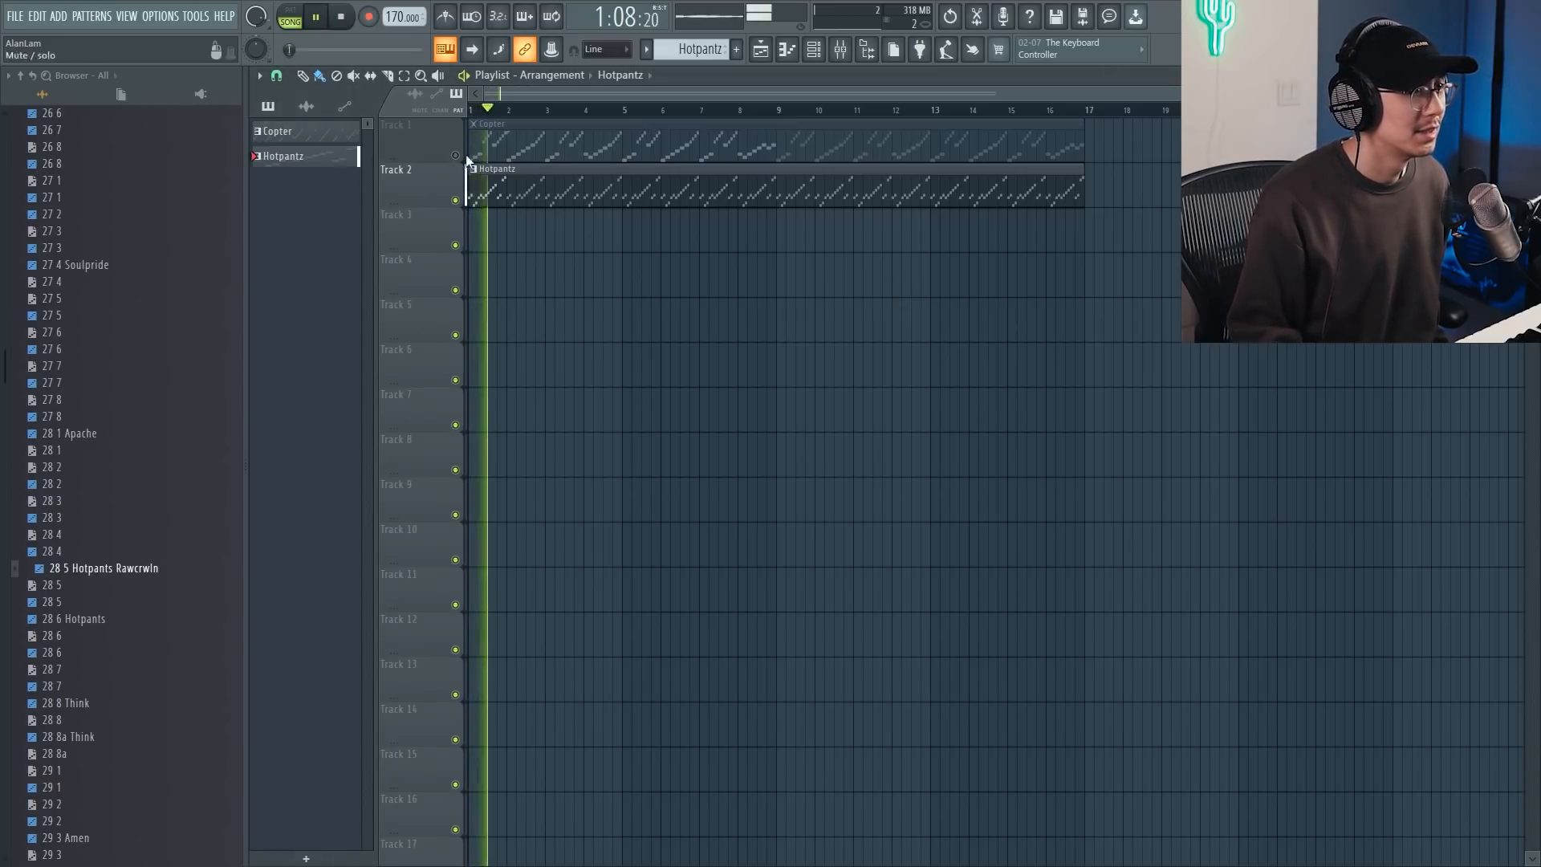
key(space)
In the Hotpants loop's Fruity Slicer, raise the pitch shift and adjust the time stretch during playback.
click(813, 50)
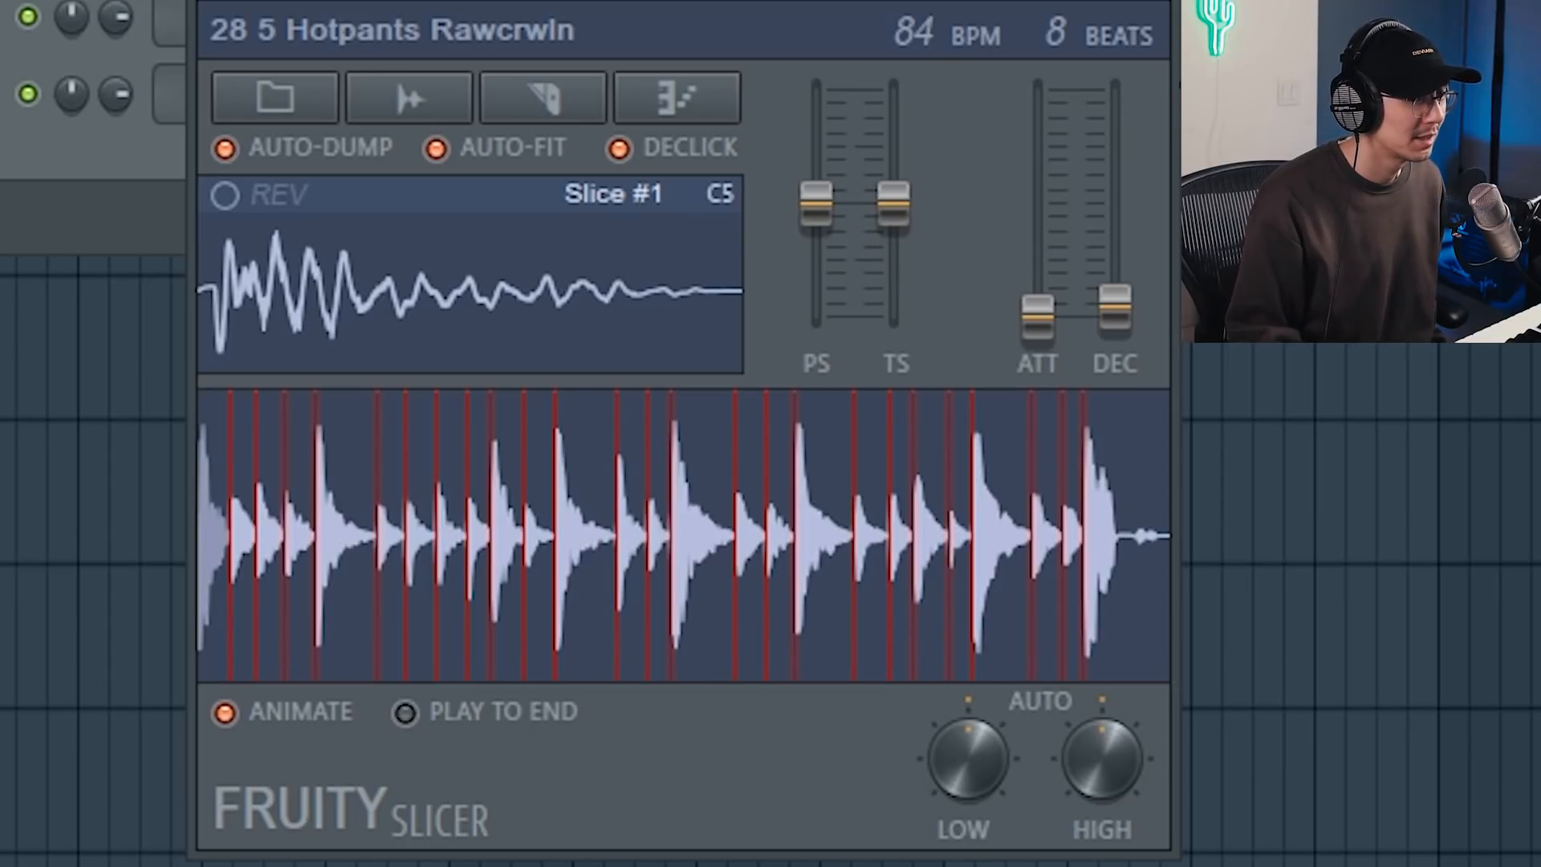
key(space)
mouse_move(831, 213)
mouse_down()
mouse_move(830, 156)
mouse_move(839, 184)
mouse_up()
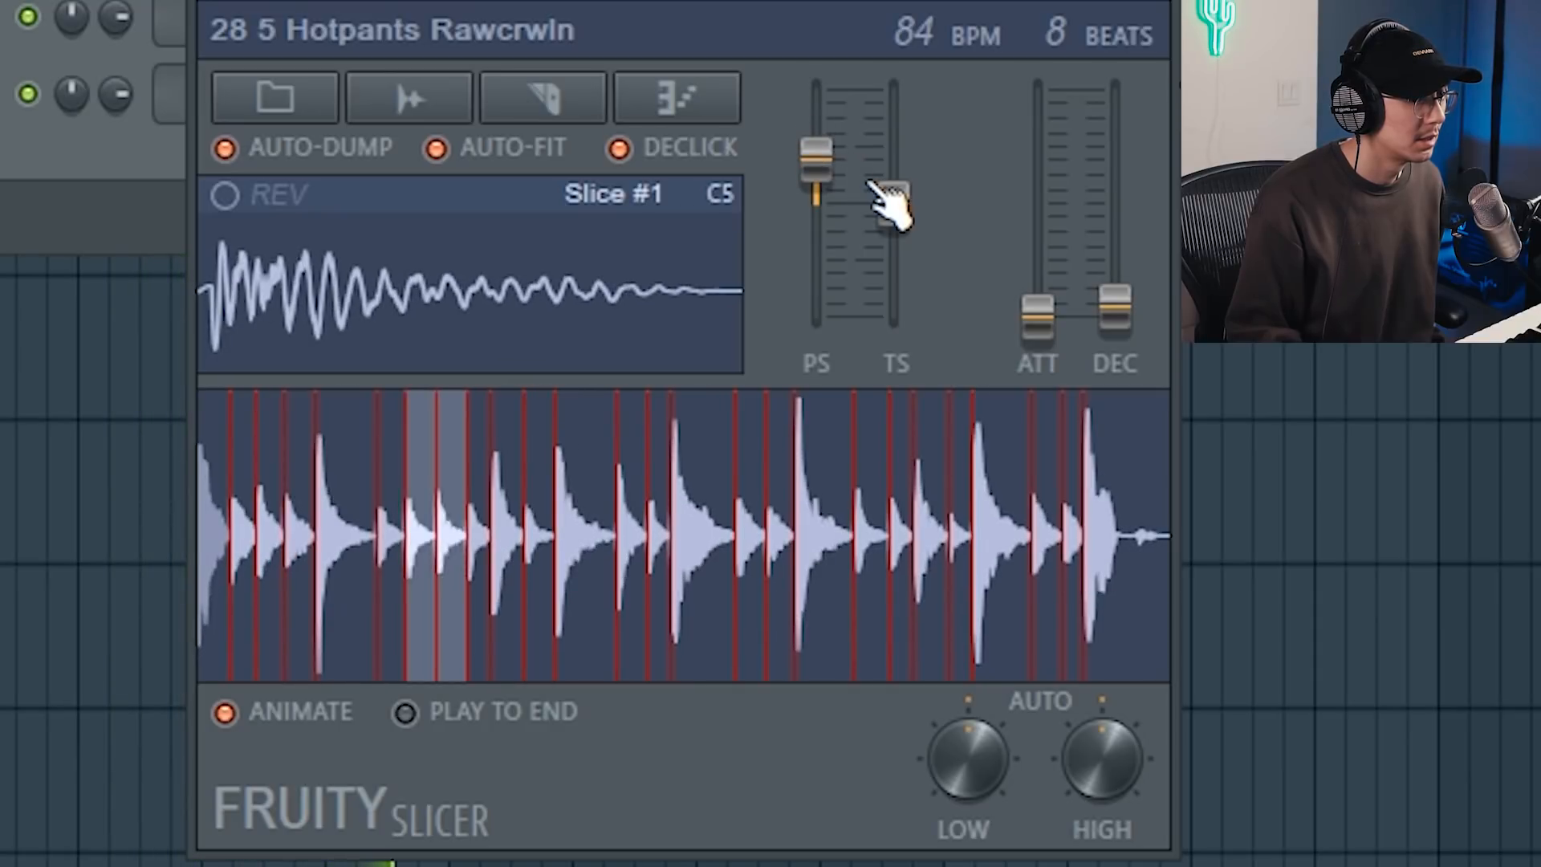
mouse_move(908, 227)
mouse_down()
mouse_move(899, 236)
mouse_move(898, 176)
mouse_move(902, 240)
mouse_up()
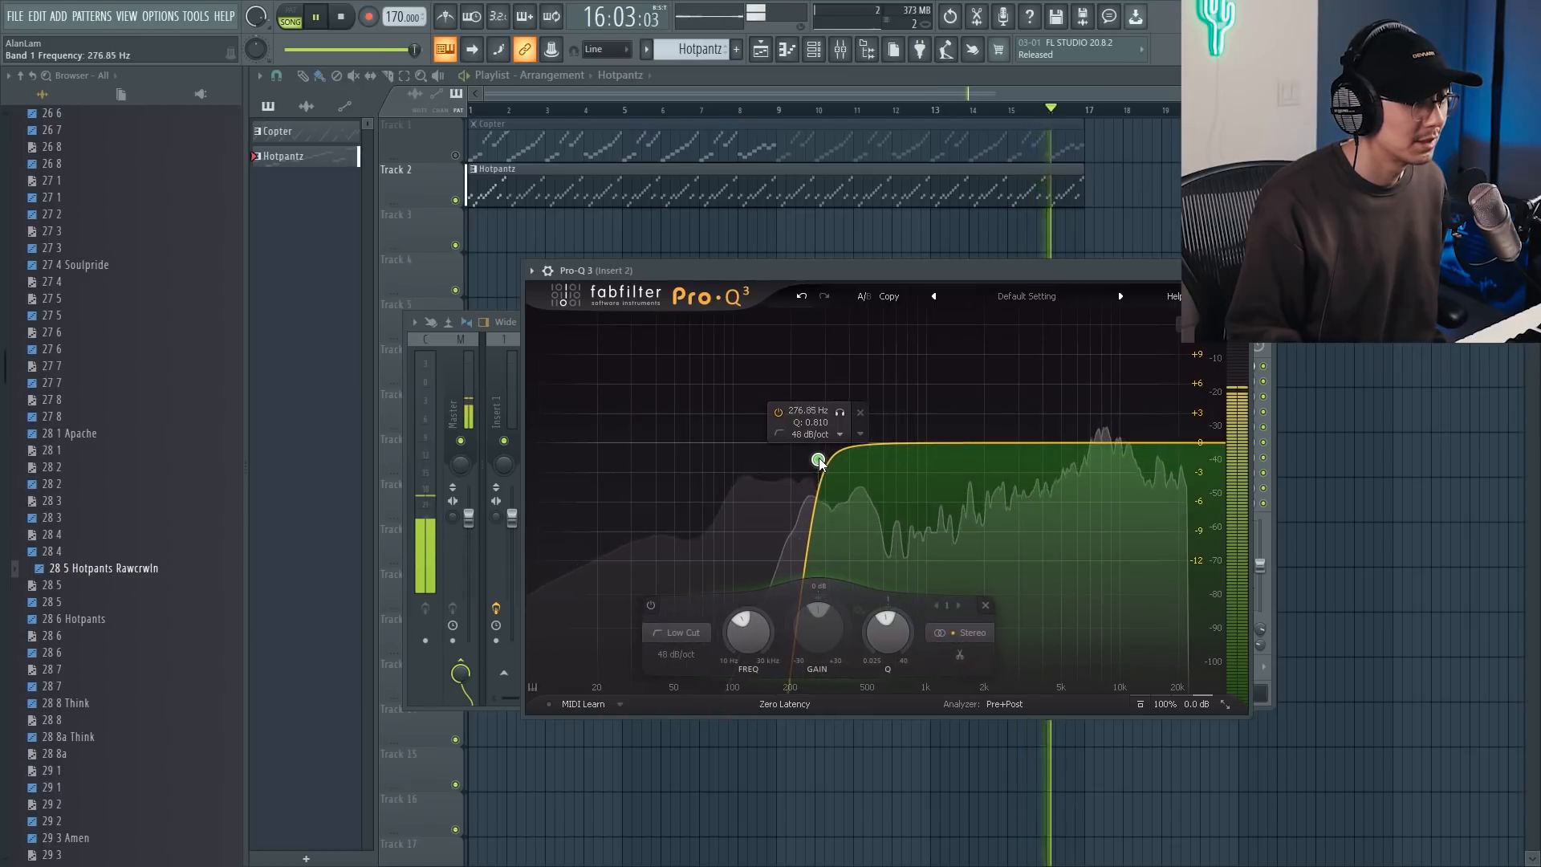
Raise the Pro-Q 3 low cut on Insert 2 to about 417 Hz, close the equalizer, and stop playback.
drag(819, 461, 854, 462)
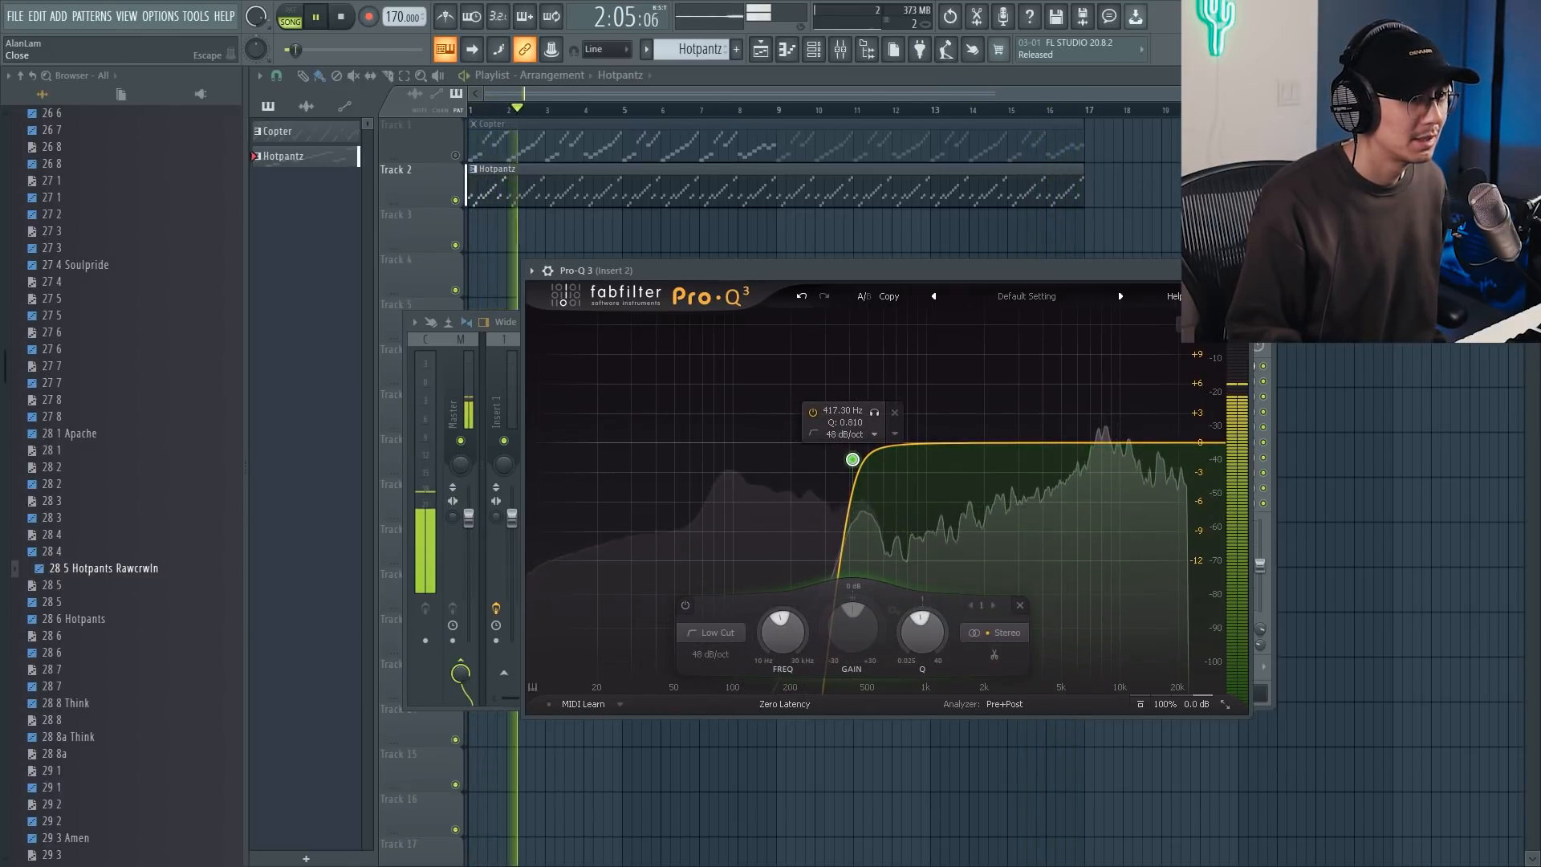
click(1241, 270)
key(space)
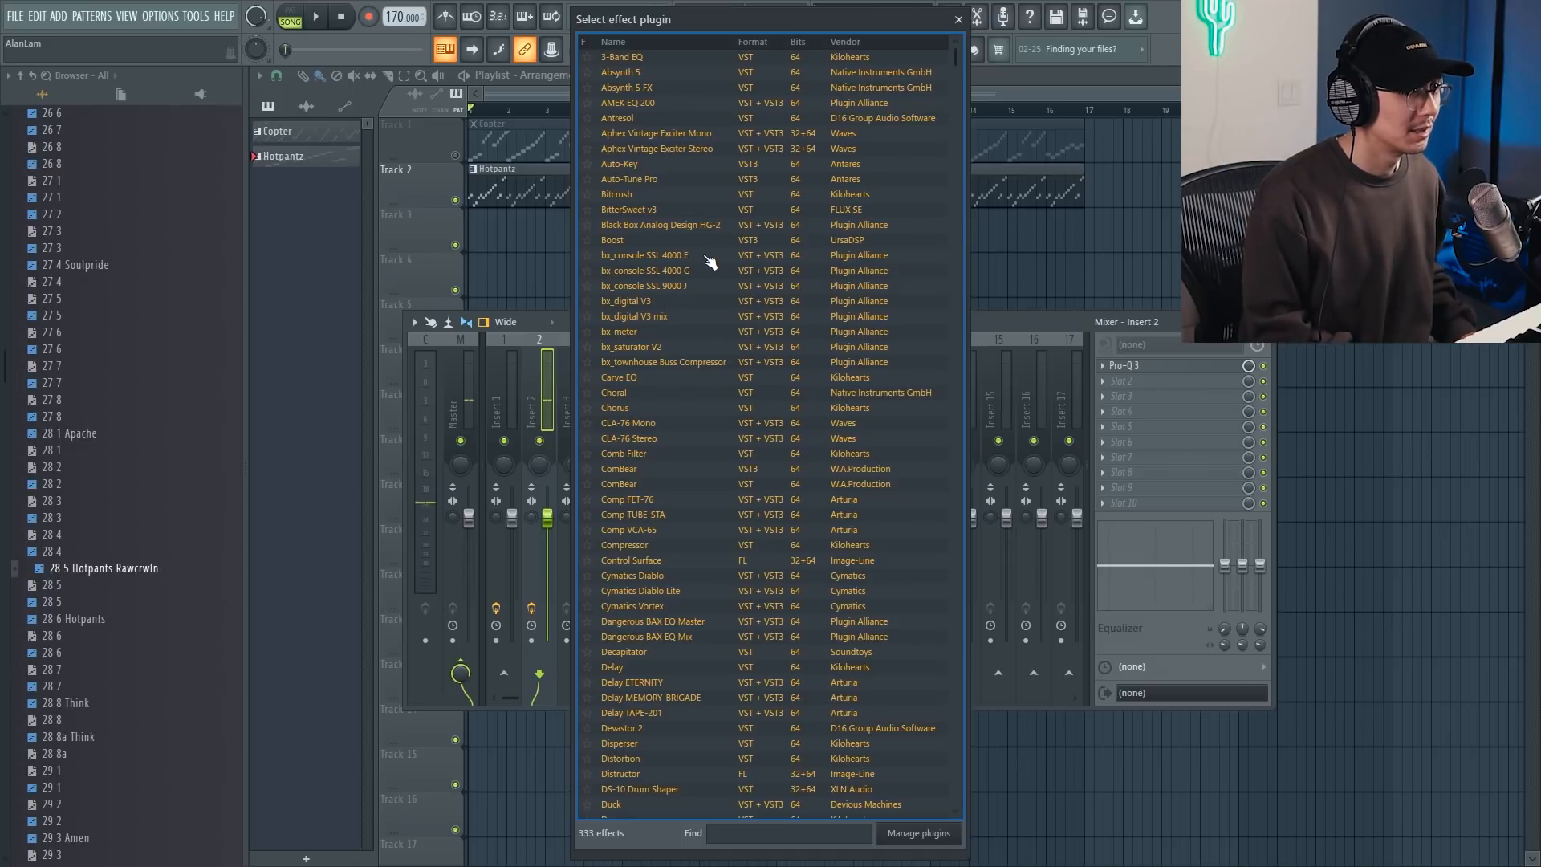
Add the SAMPLEX effect to Insert 2 after Pro-Q 3 and load its Disk XSP-1200 C preset.
text(sample)
double_click(625, 56)
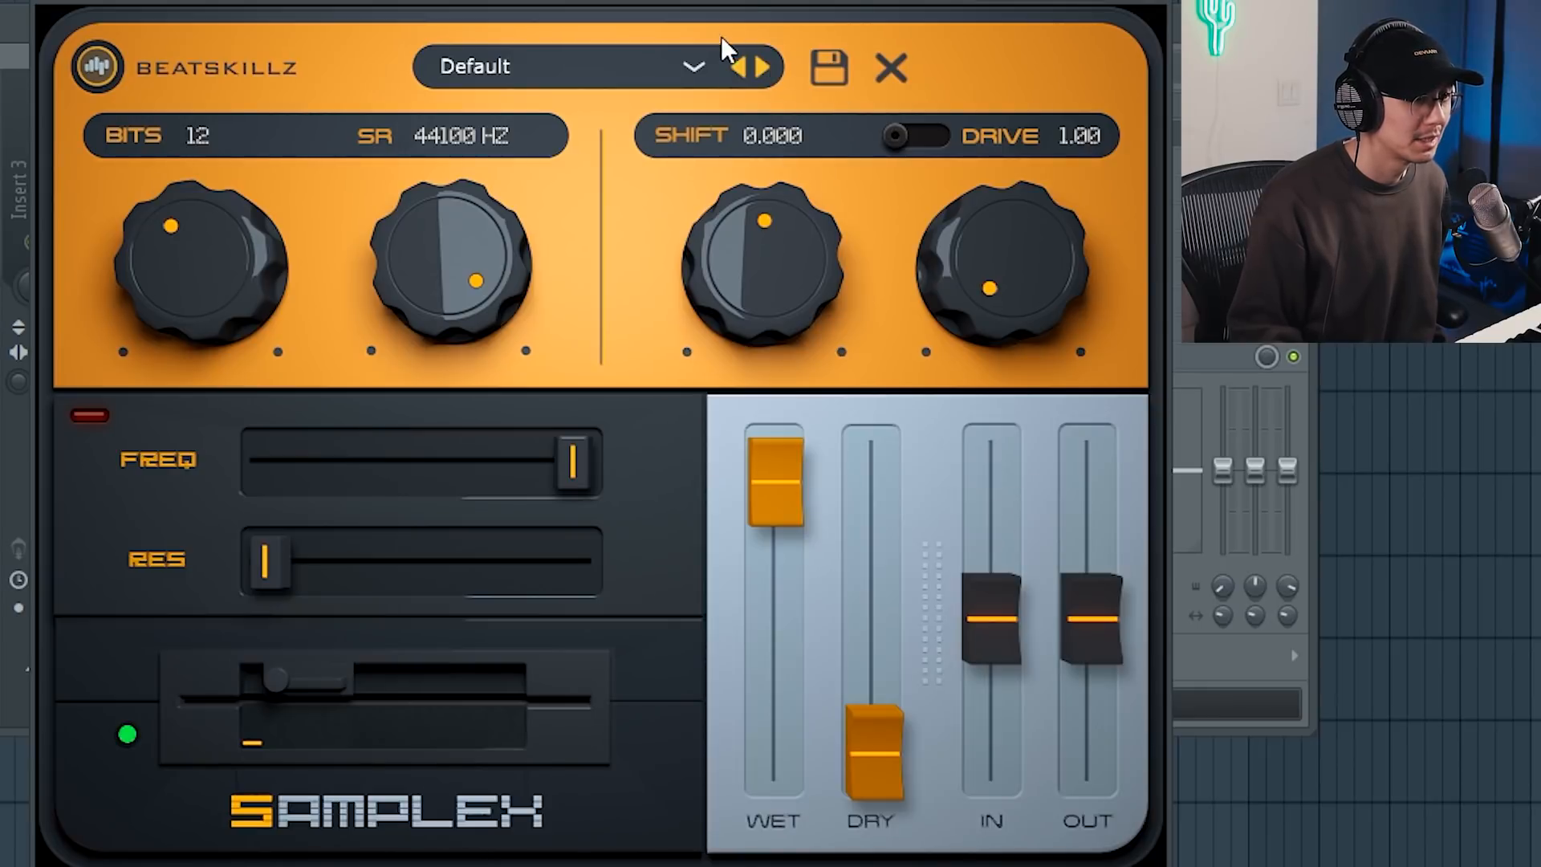
click(767, 65)
click(767, 66)
click(768, 66)
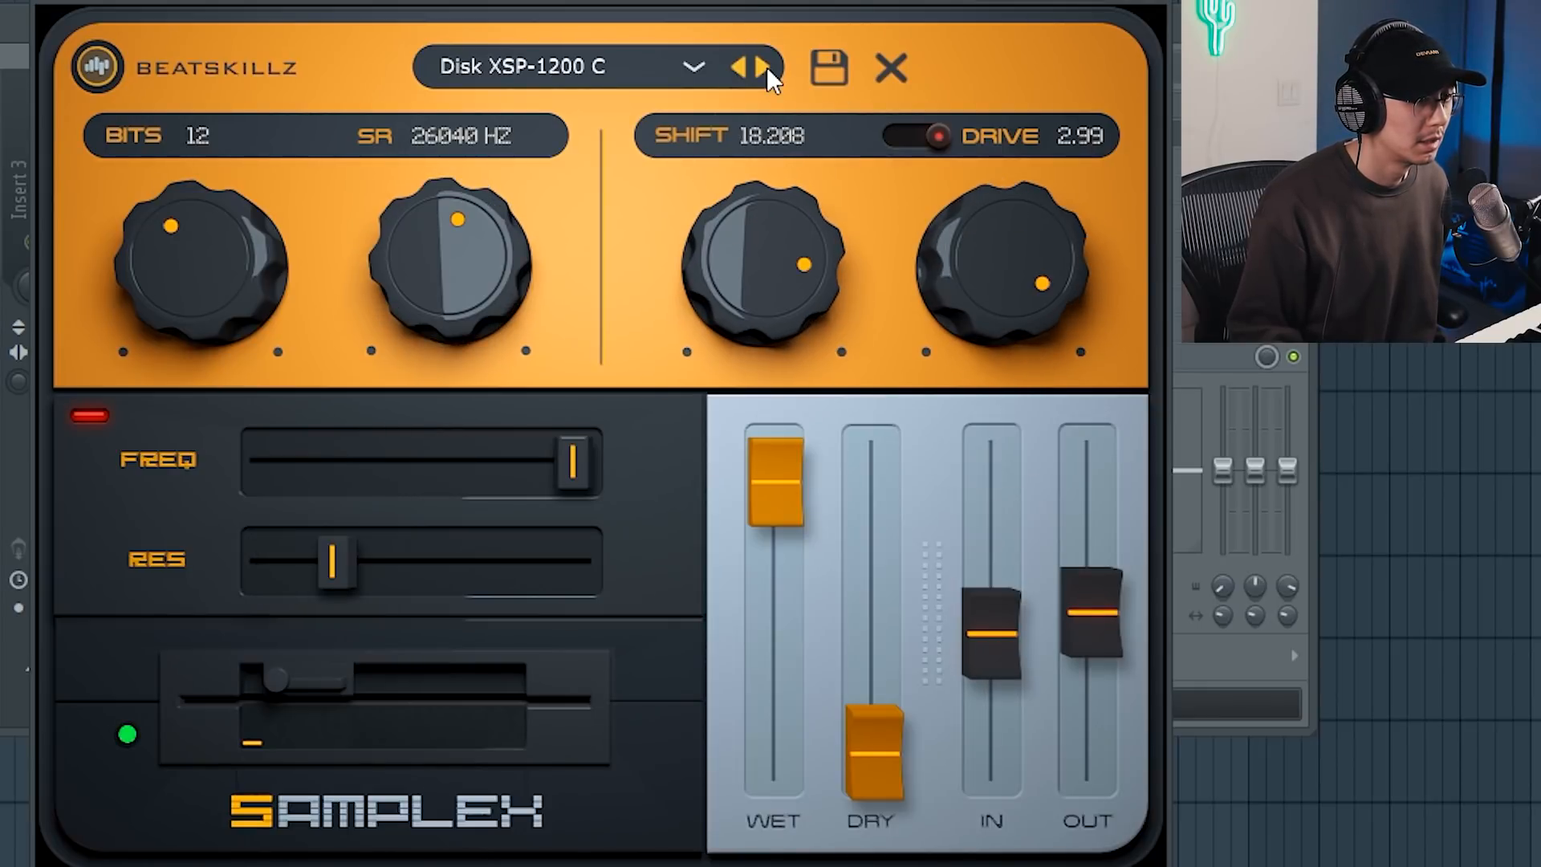
Move the SAMPLEX window aside and compare Insert 2's sound with the effect on and bypassed.
drag(873, 2, 565, 0)
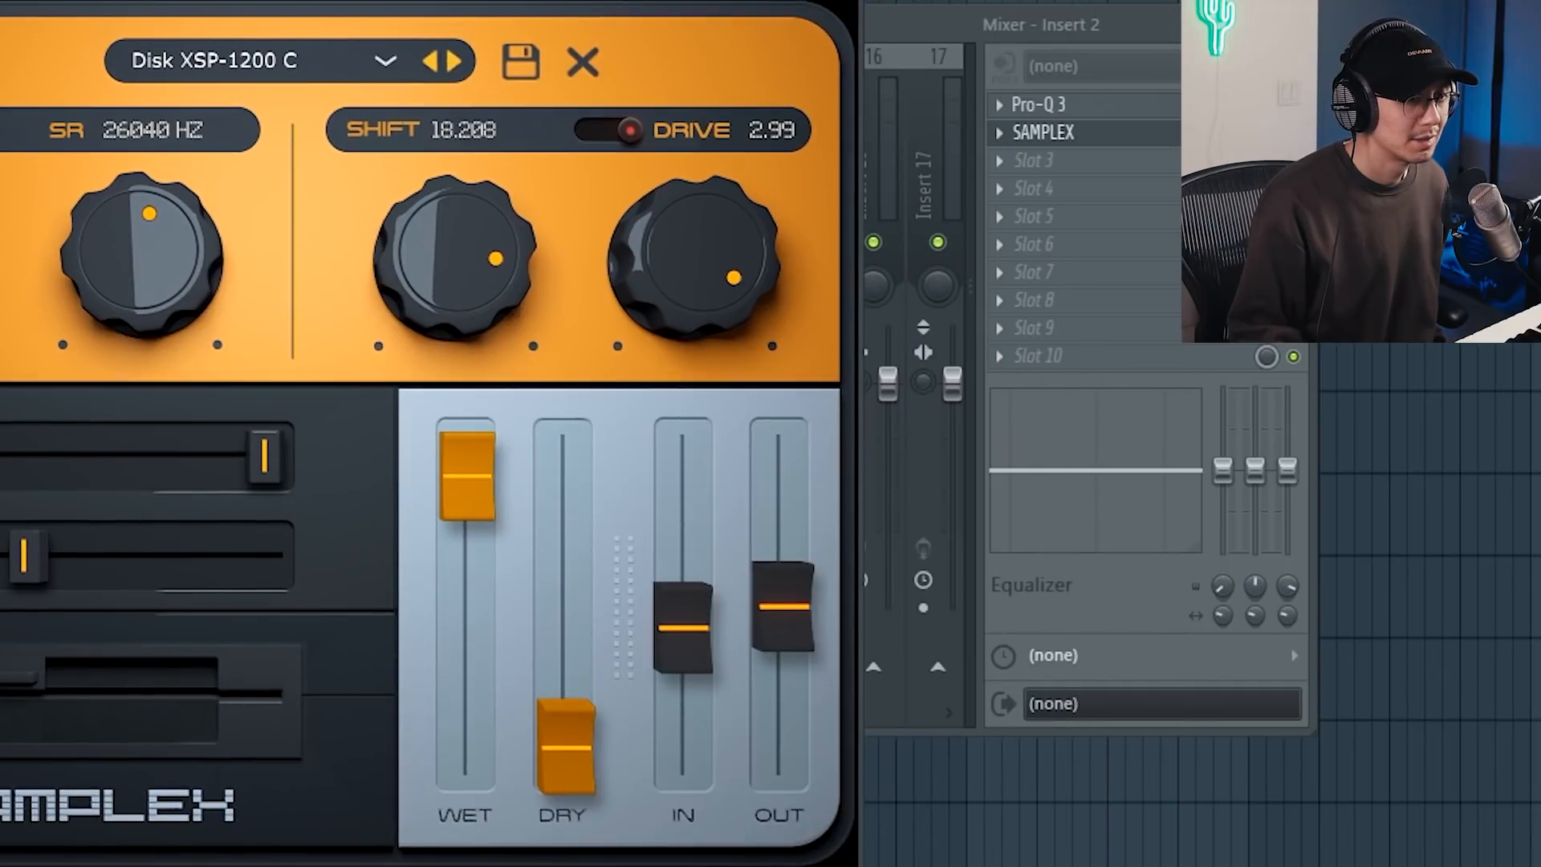
click(1294, 132)
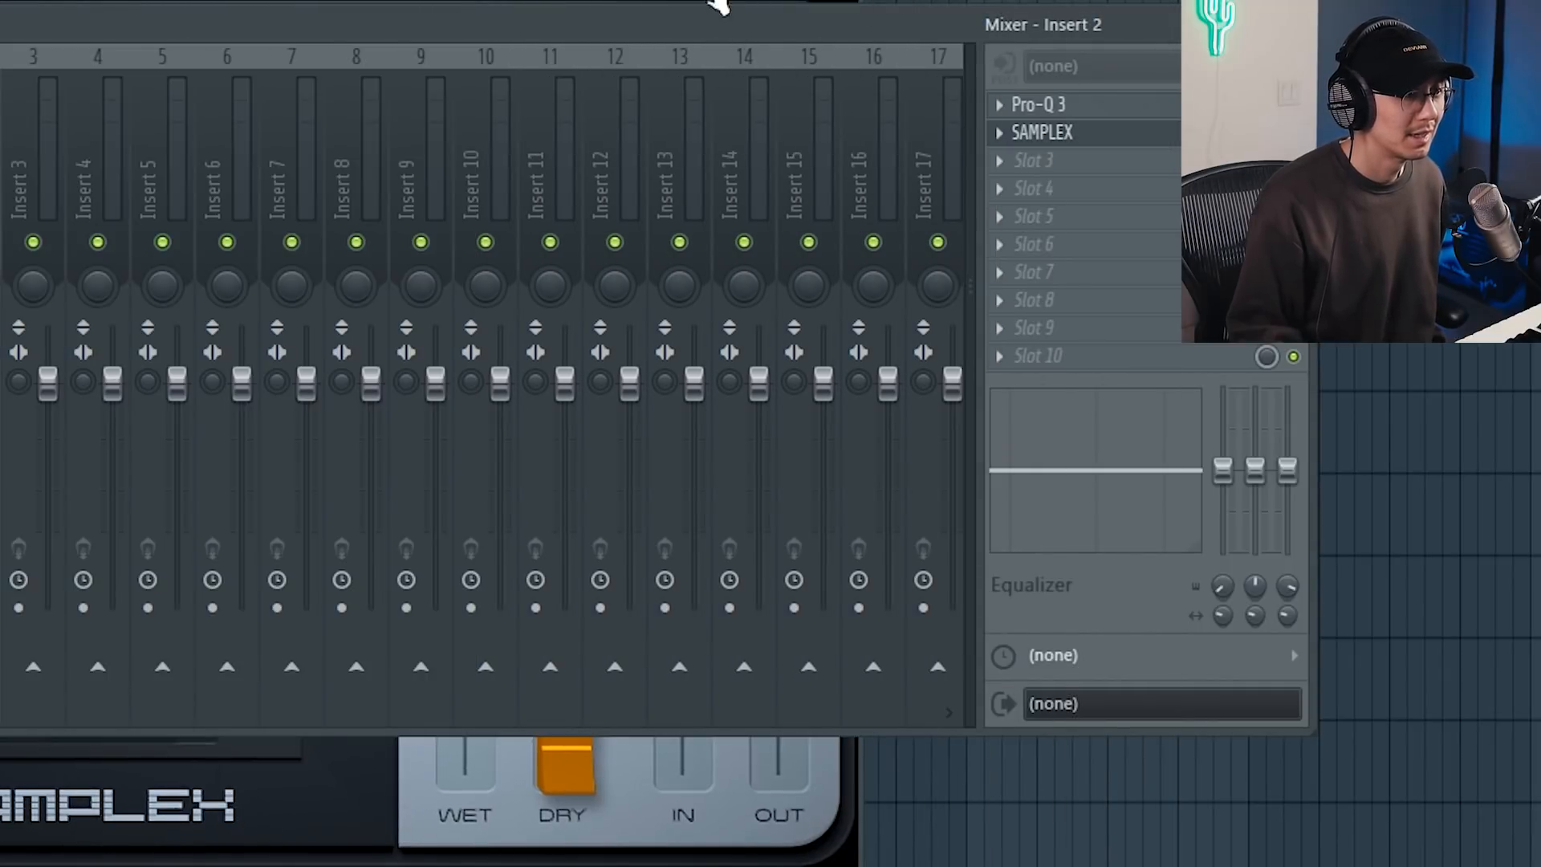
click(488, 2)
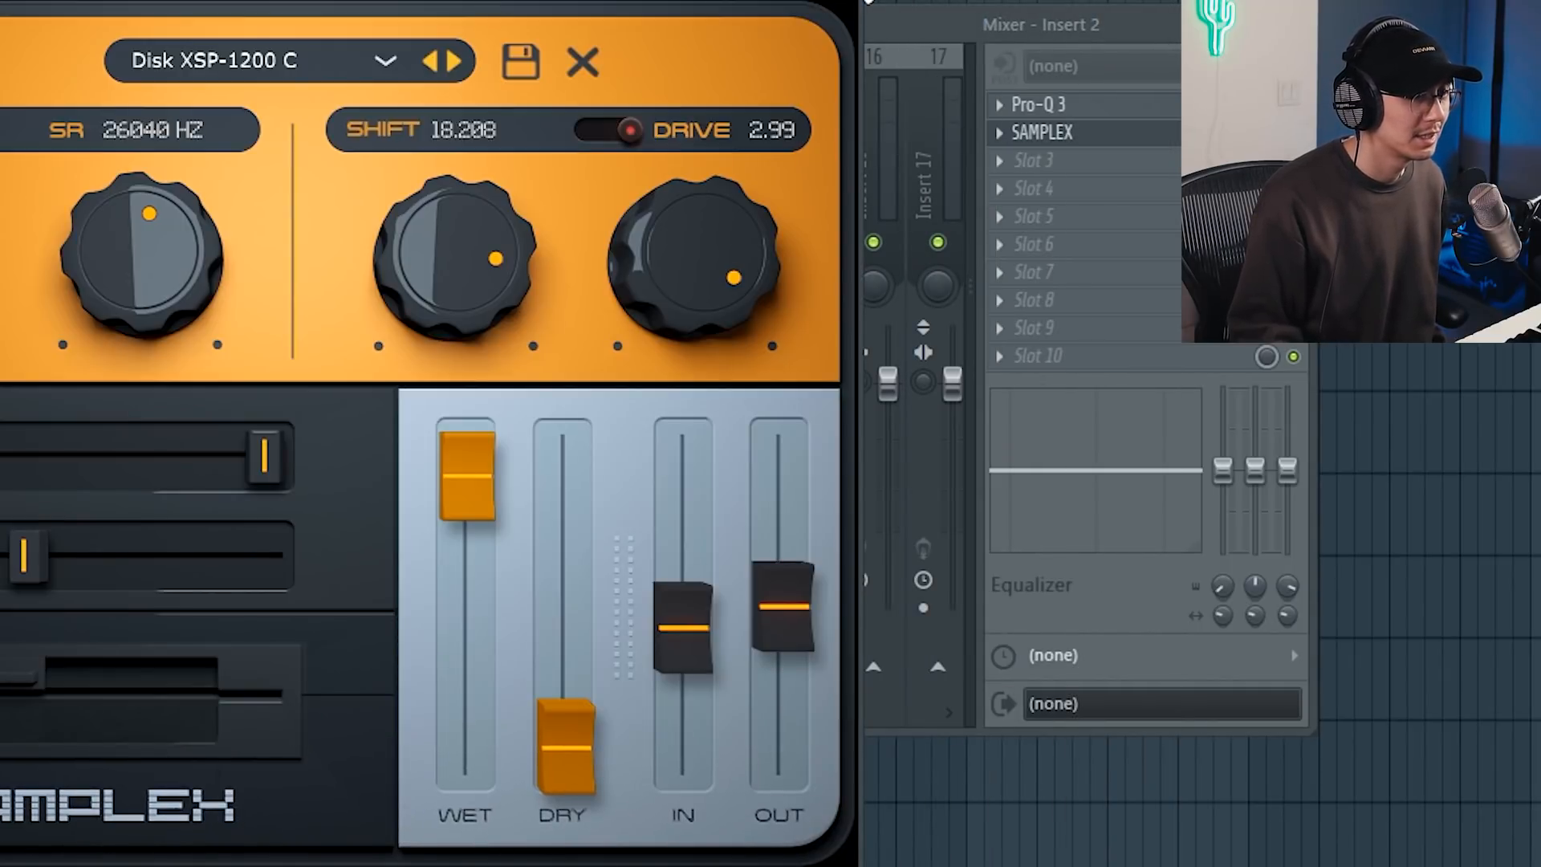
key(Escape)
key(space)
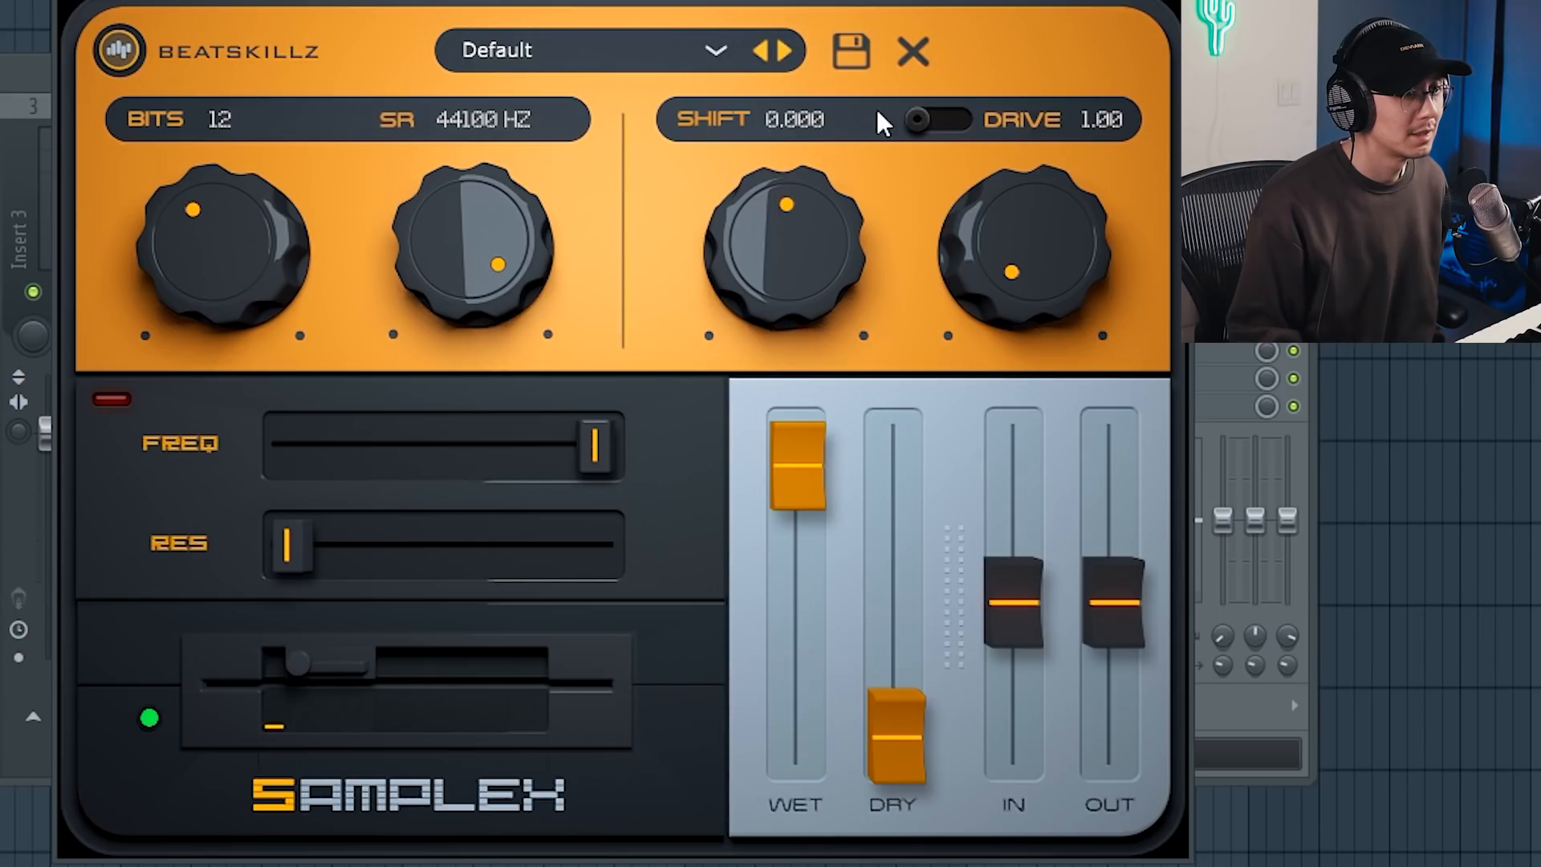
Audition the SAMPLEX presets on Insert 1 and load Disk Mix 3.
click(787, 61)
click(788, 60)
click(788, 60)
click(788, 60)
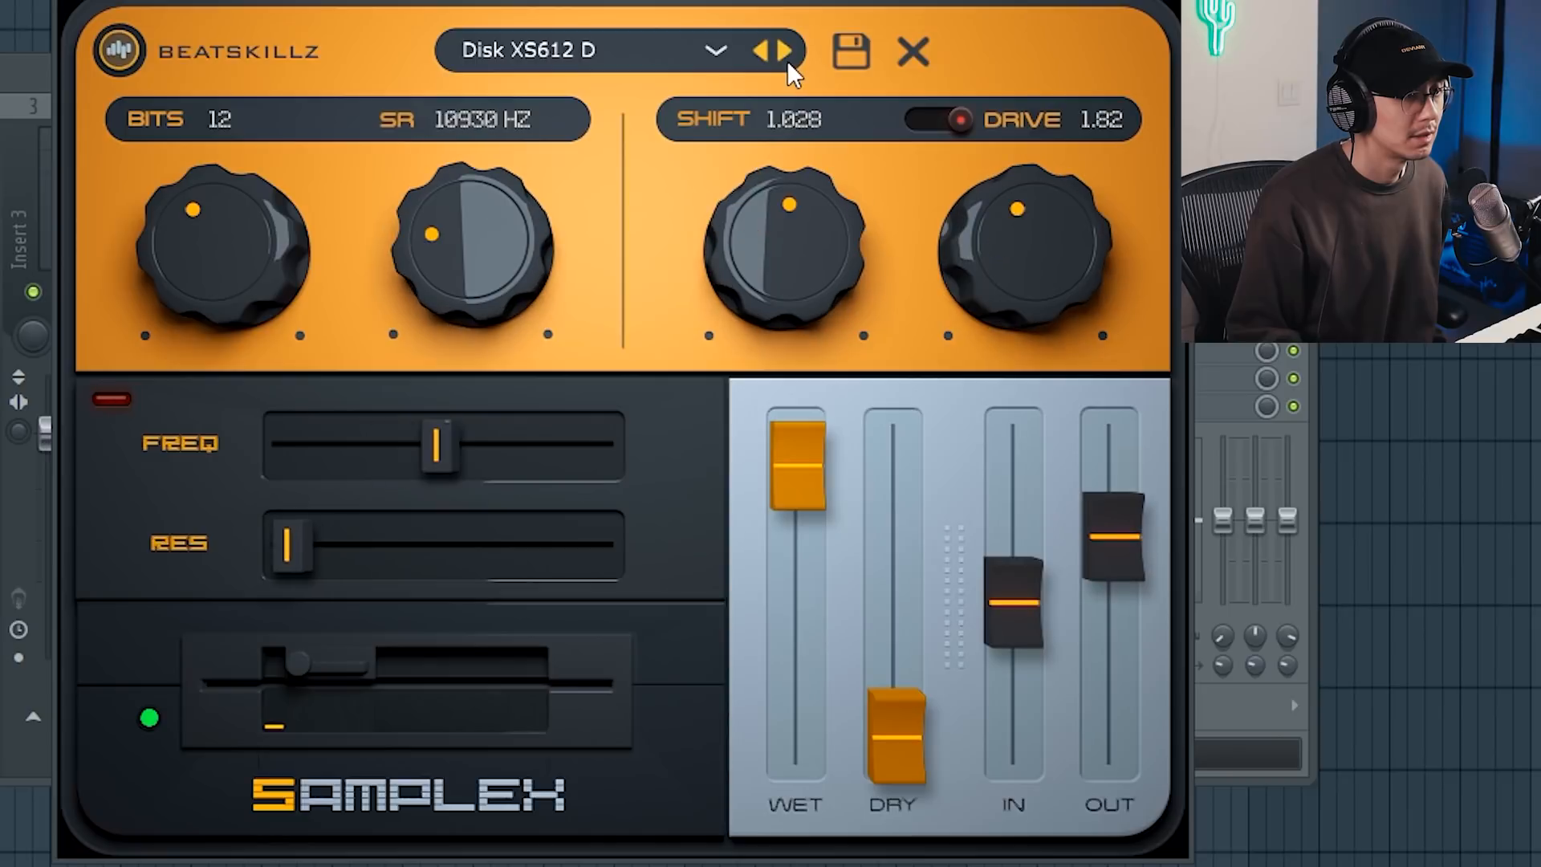
click(787, 61)
click(760, 50)
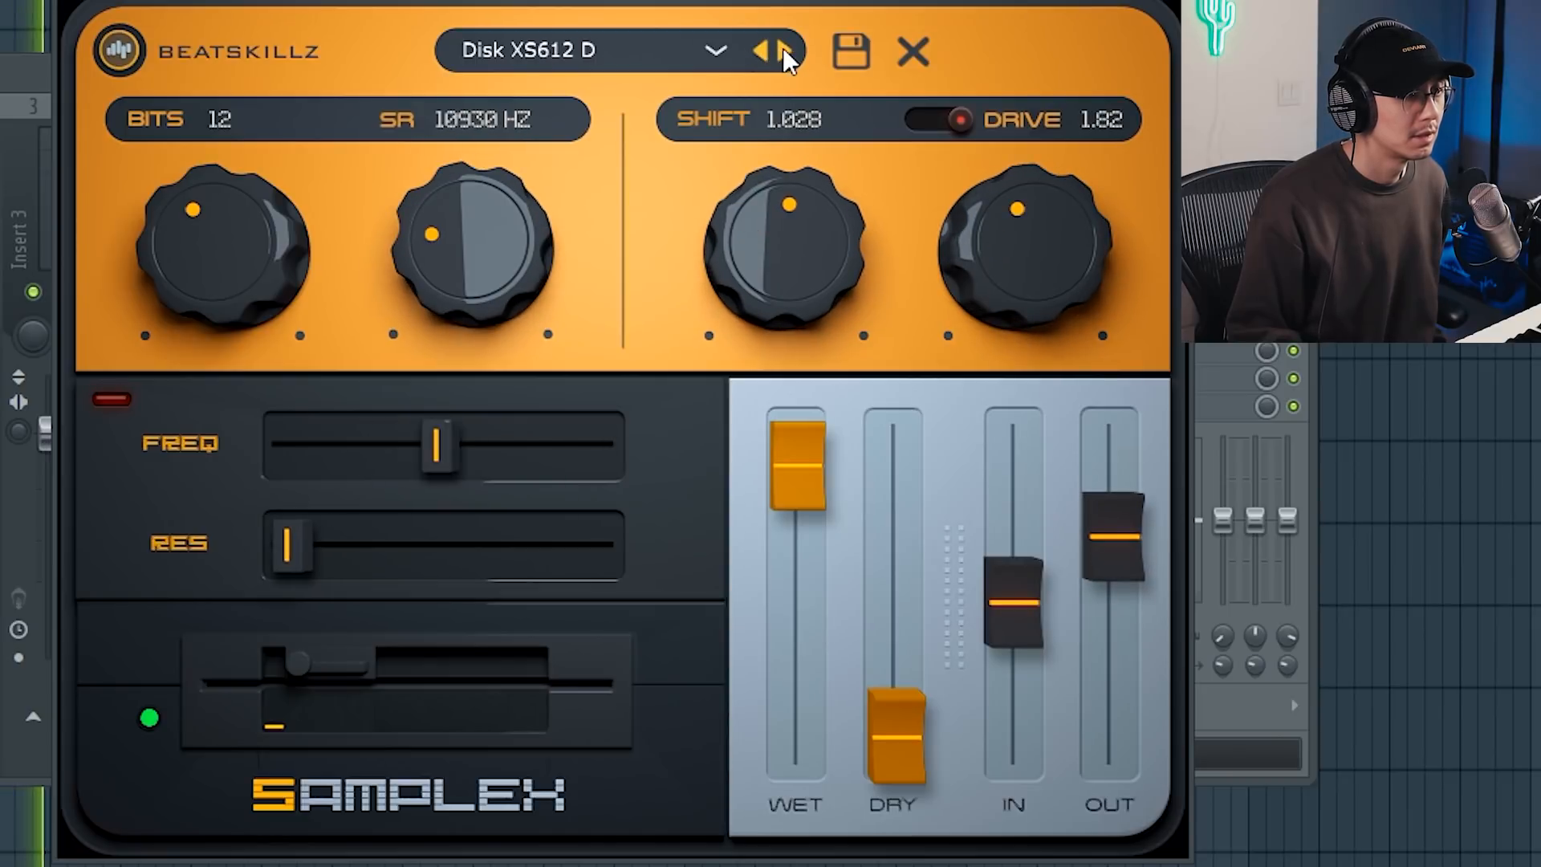
click(783, 47)
click(782, 46)
click(782, 46)
click(782, 47)
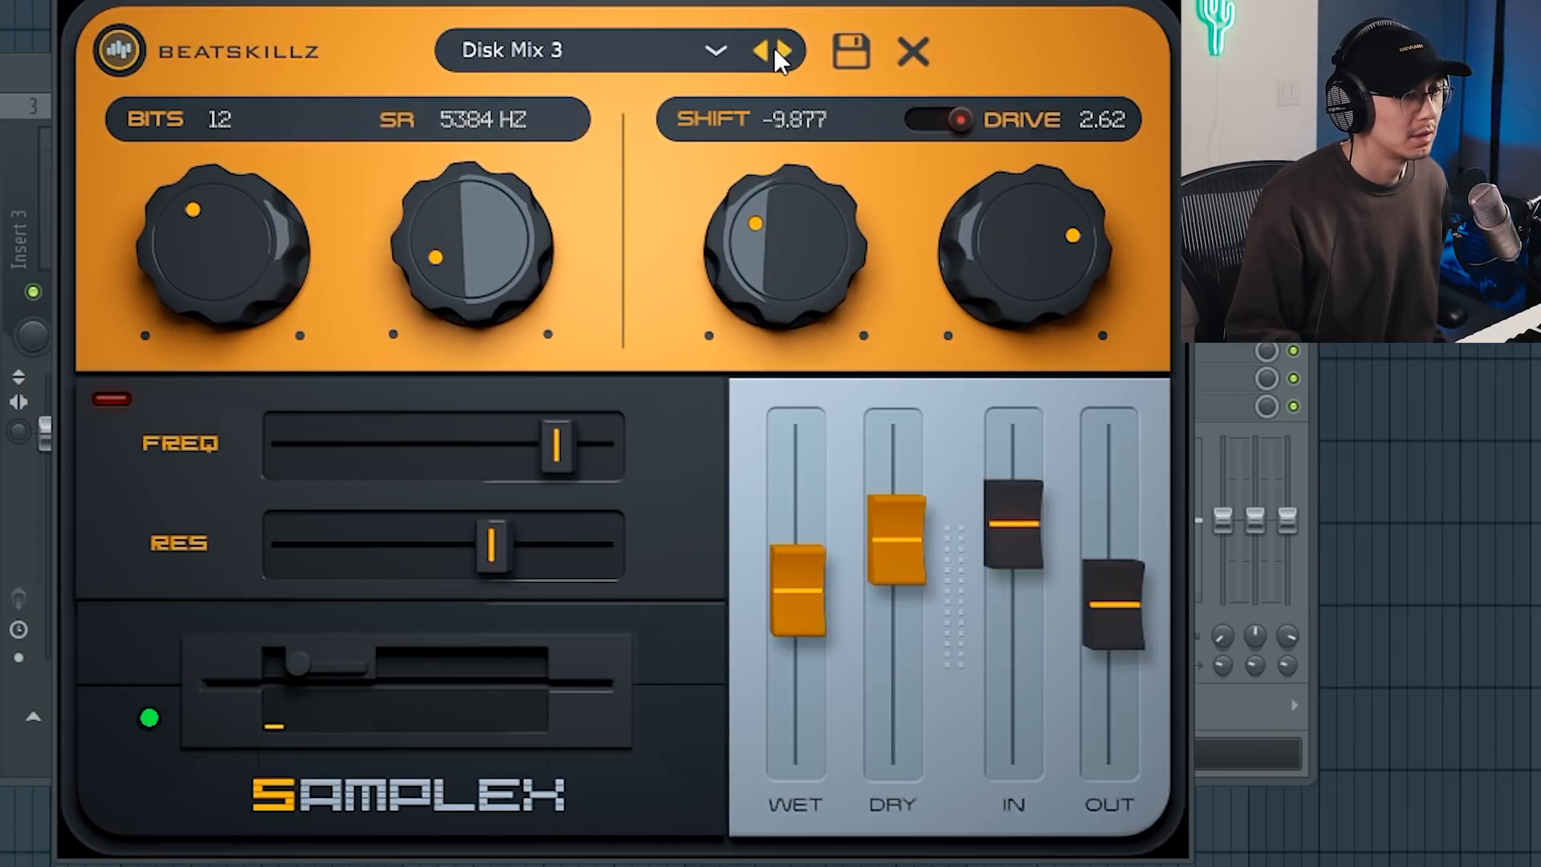
Compare Insert 1 with SAMPLEX bypassed, and move Cymatics Diablo Lite below SAMPLEX in the effect chain.
drag(782, 0, 474, 0)
click(1293, 211)
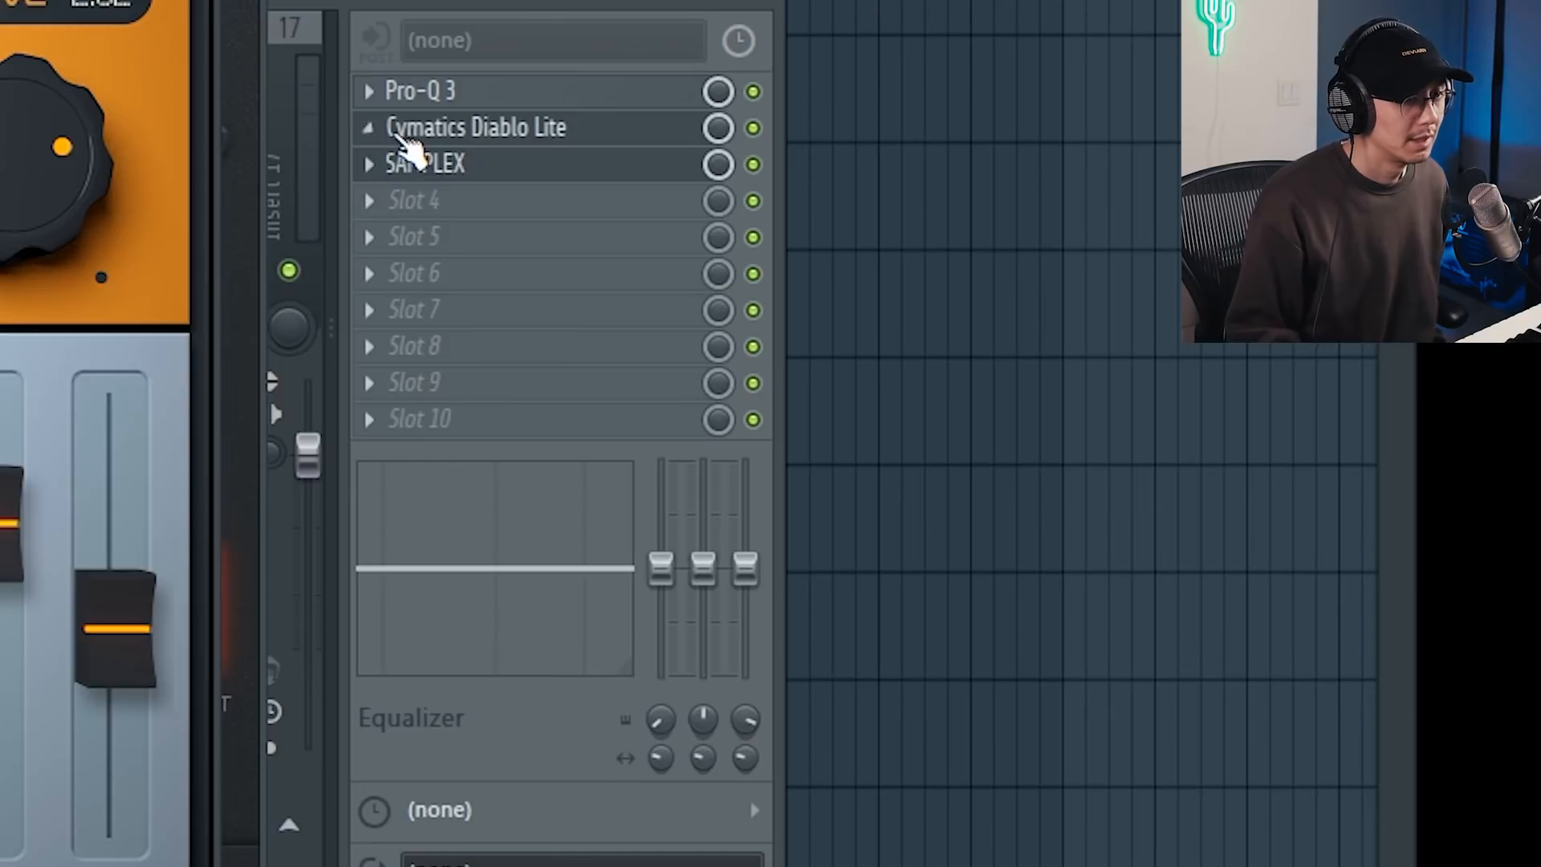
click(999, 182)
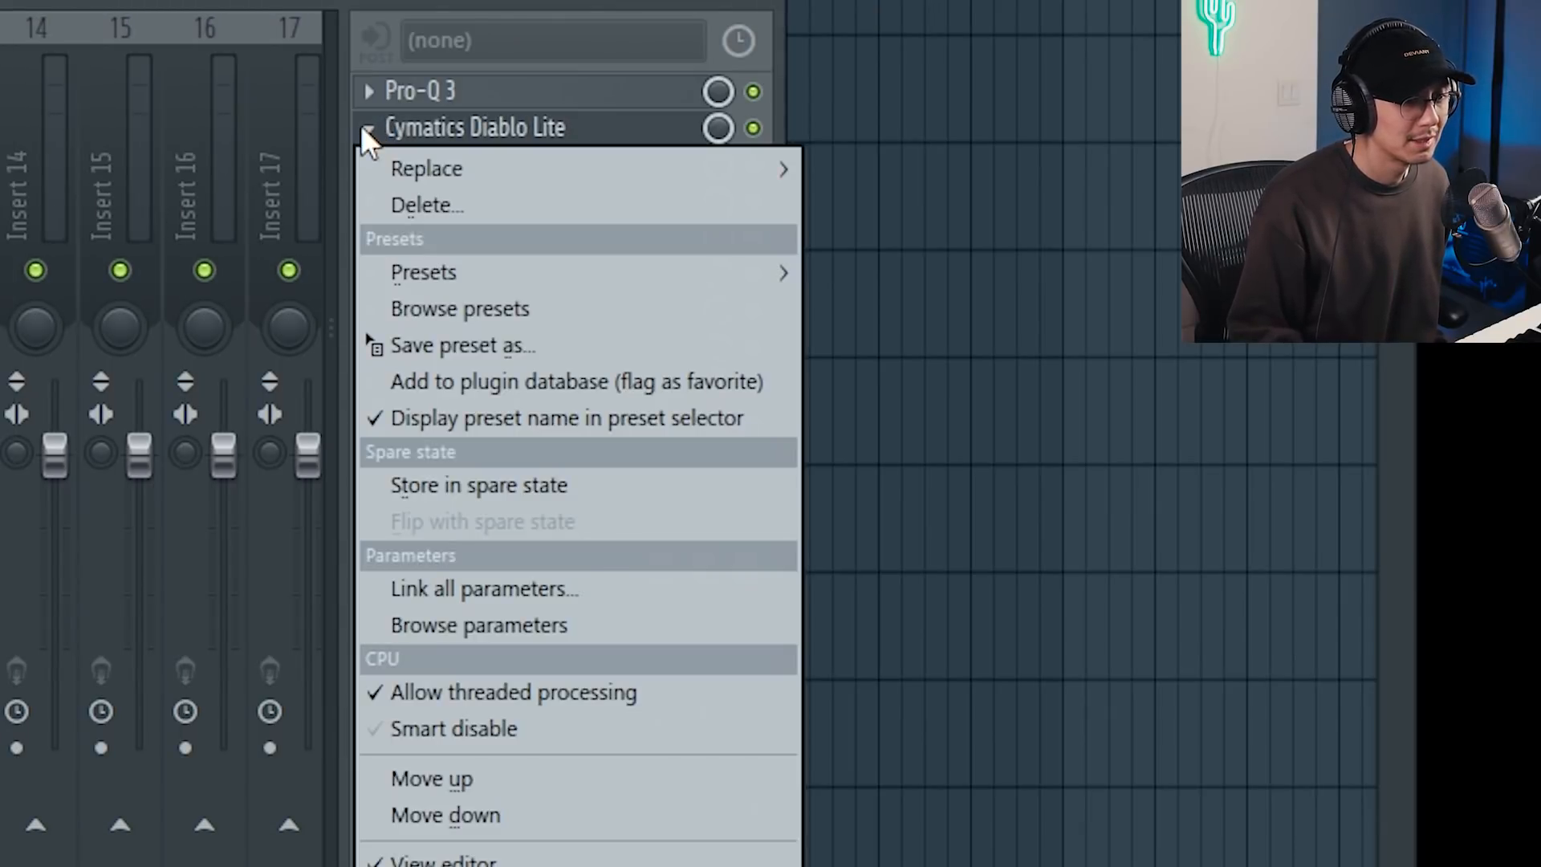
click(441, 815)
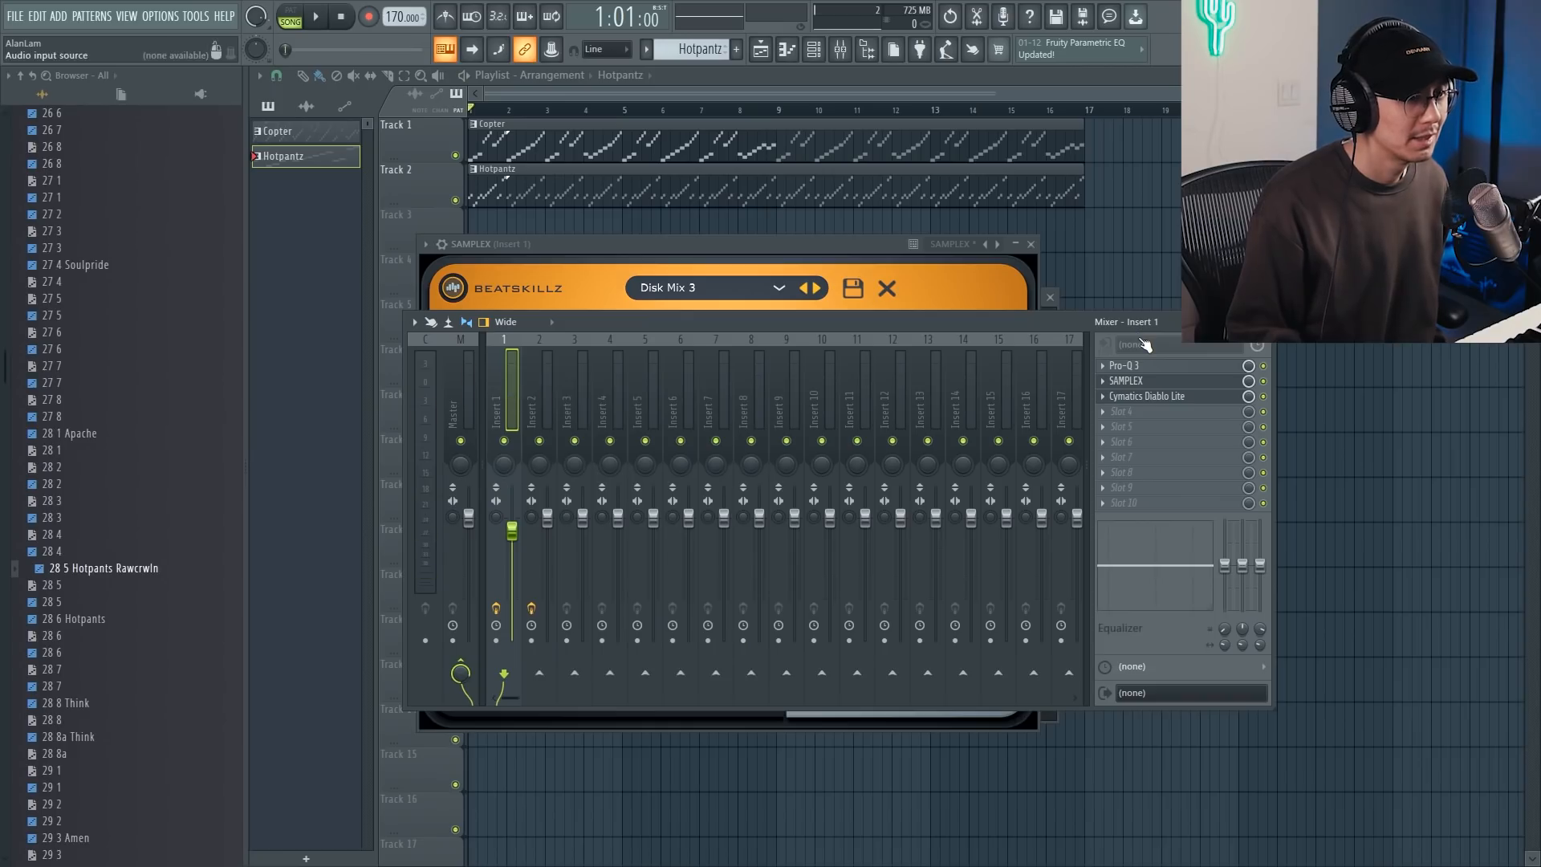
Play both layers with the reordered effect chain, close the SAMPLEX window, stop playback, and return to the mixer.
key(space)
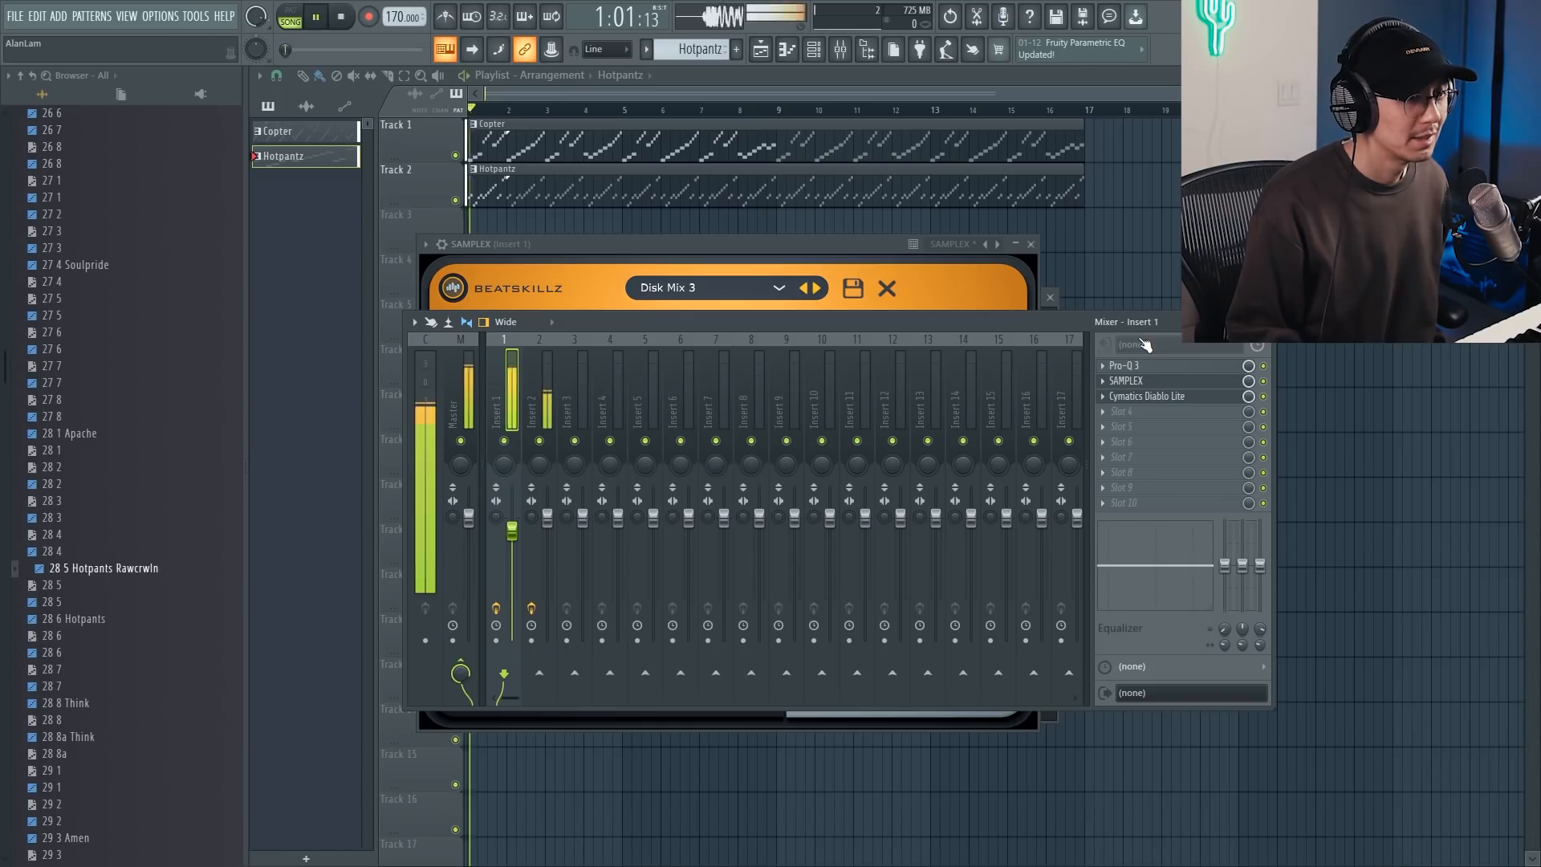
click(1032, 245)
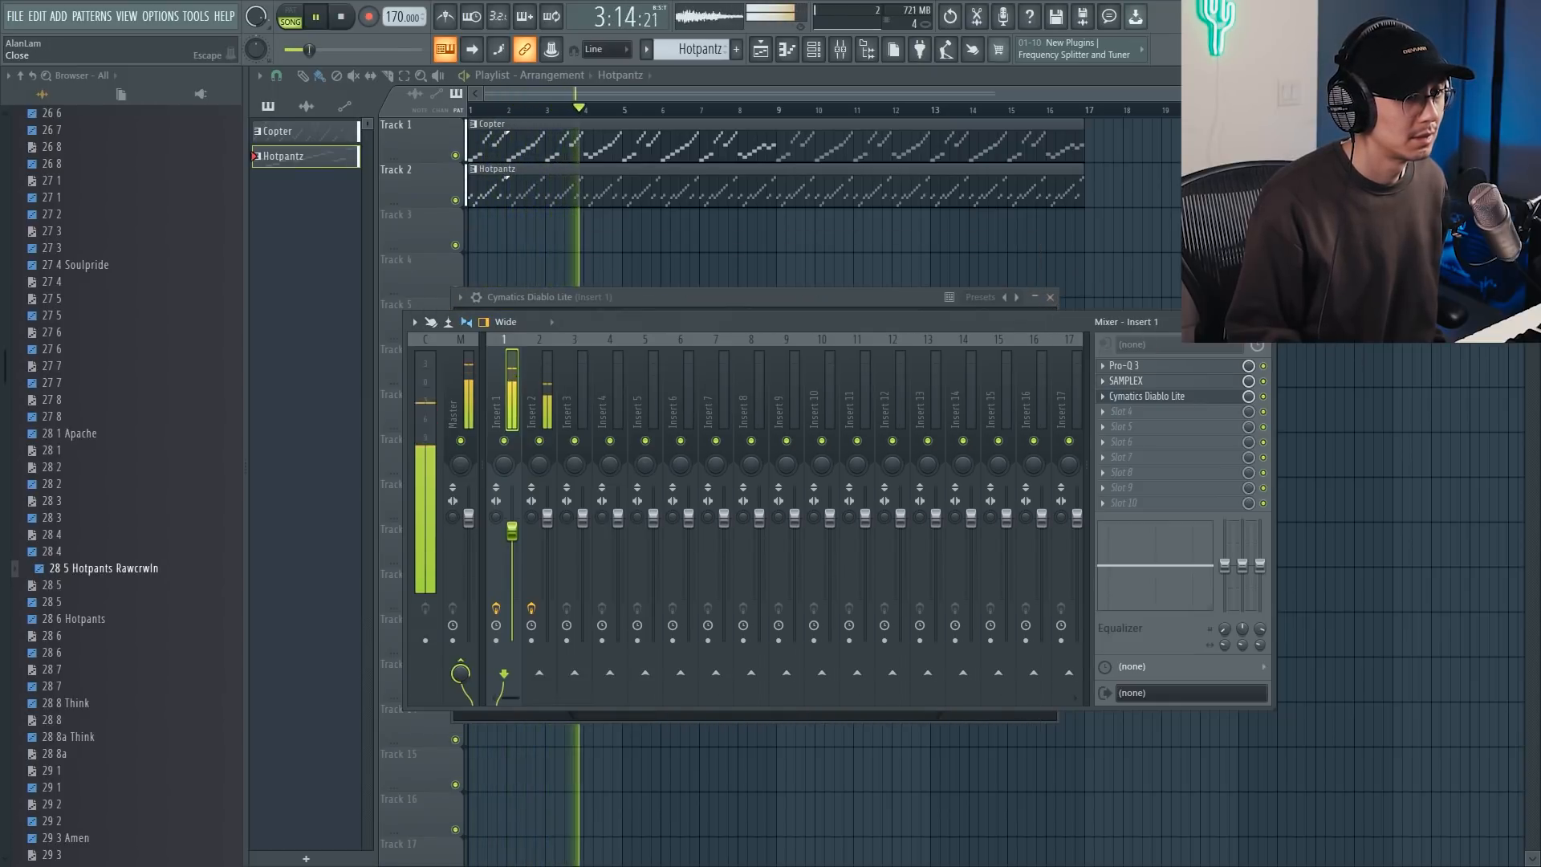
click(1262, 322)
key(space)
click(816, 49)
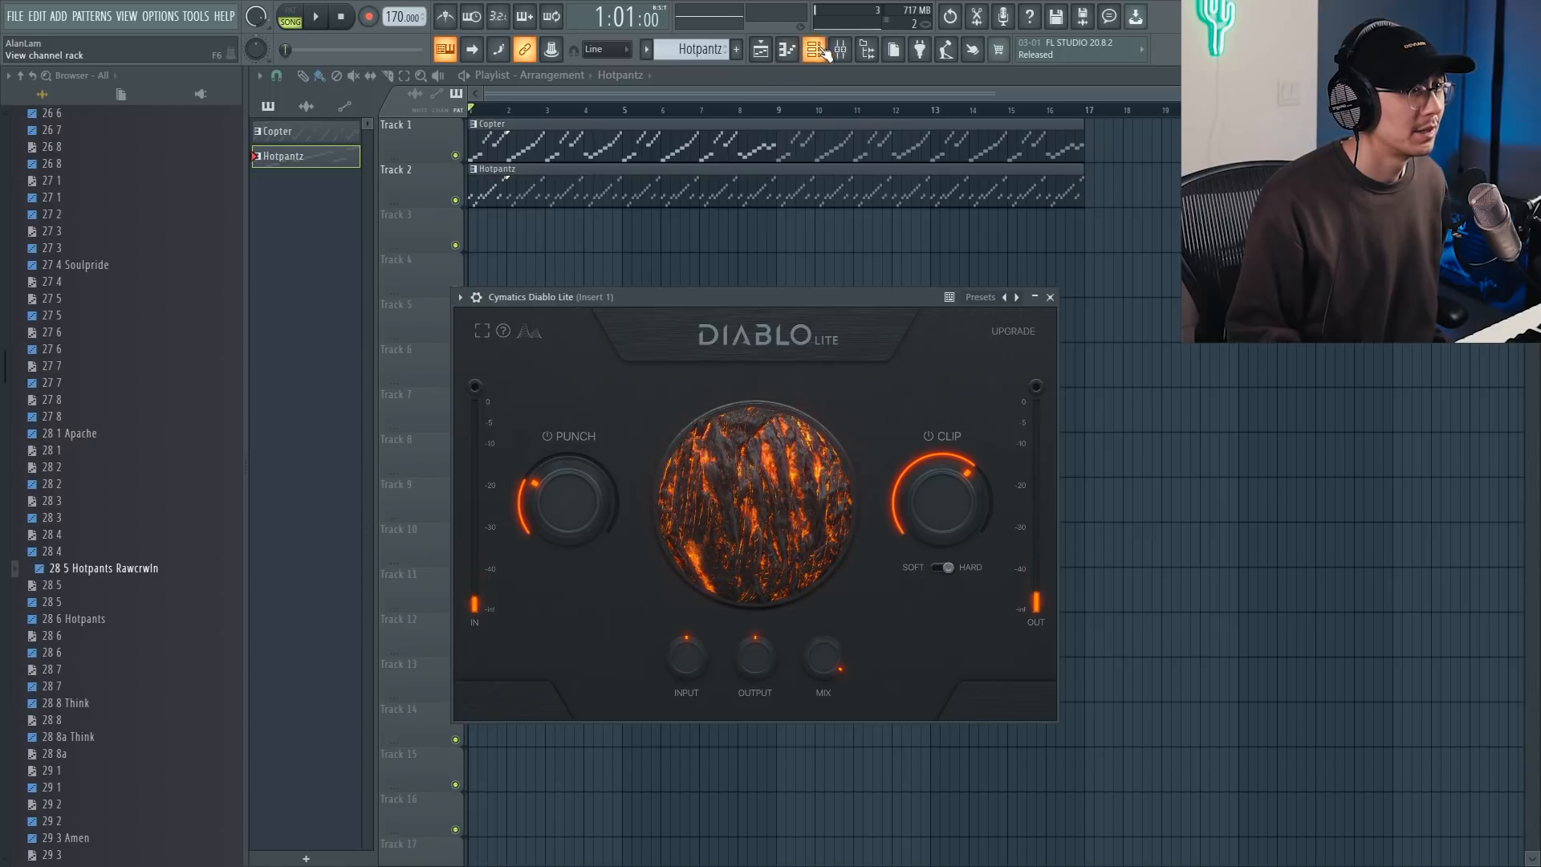
click(839, 50)
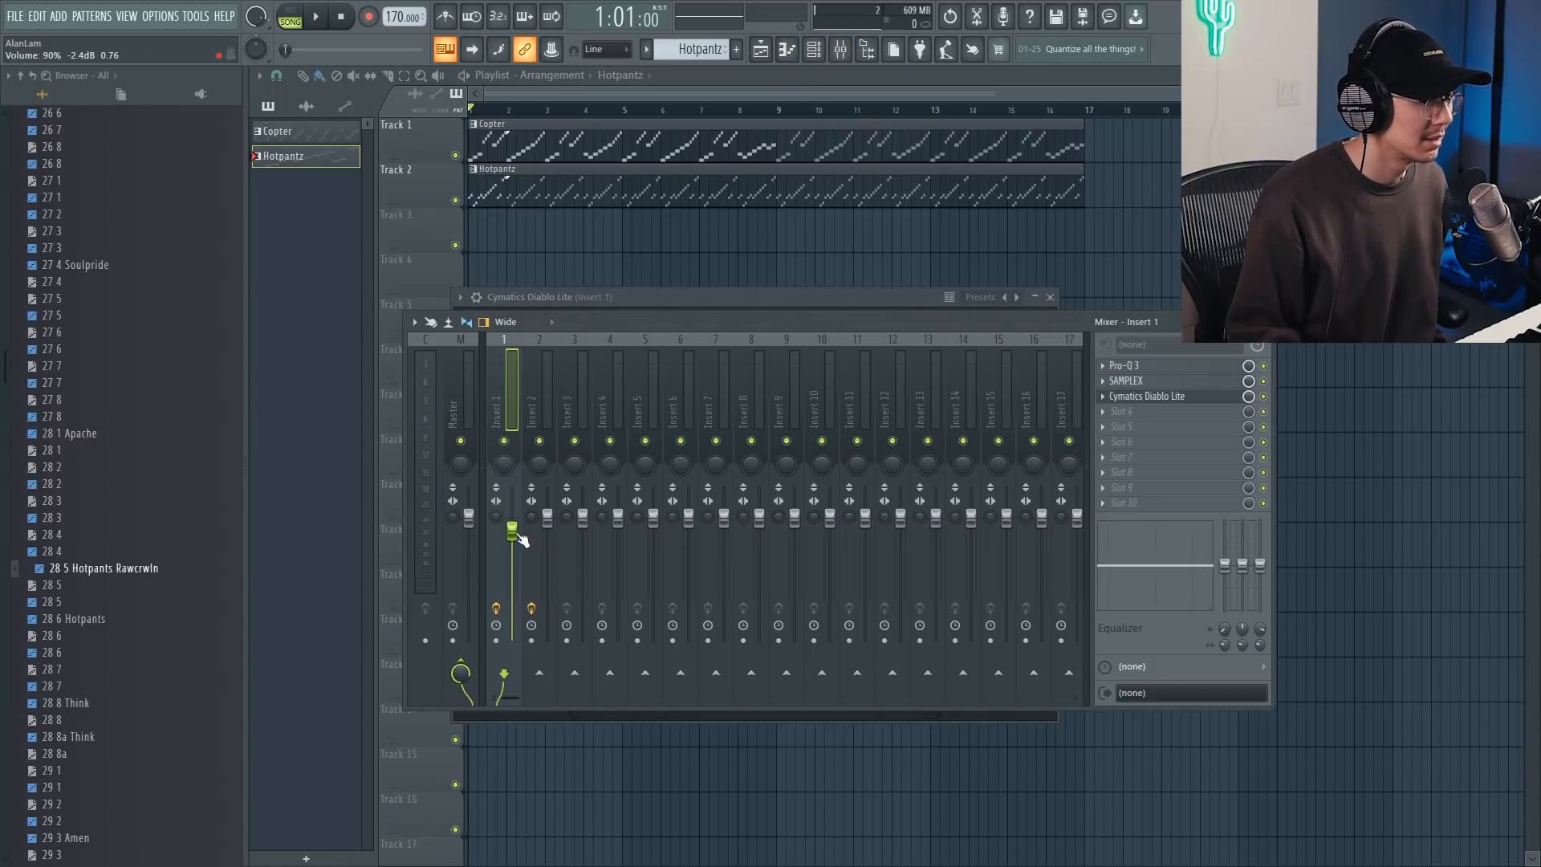
Play the song and rebalance the two break layers, setting Insert 1's fader to about -6.9 dB and lowering Insert 2's fader.
drag(511, 535, 511, 550)
key(space)
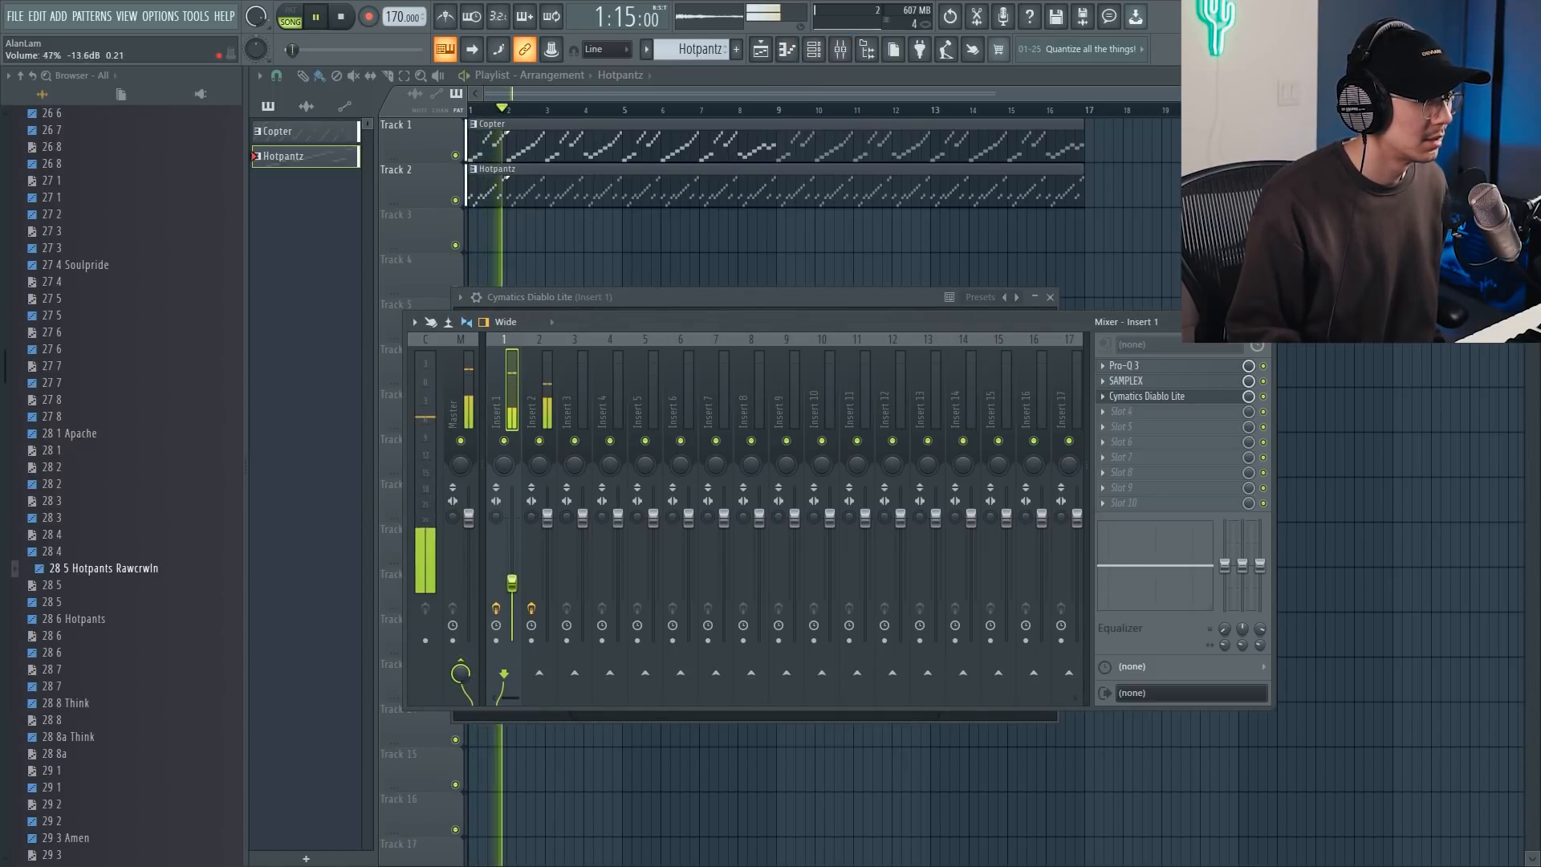
drag(512, 550, 511, 555)
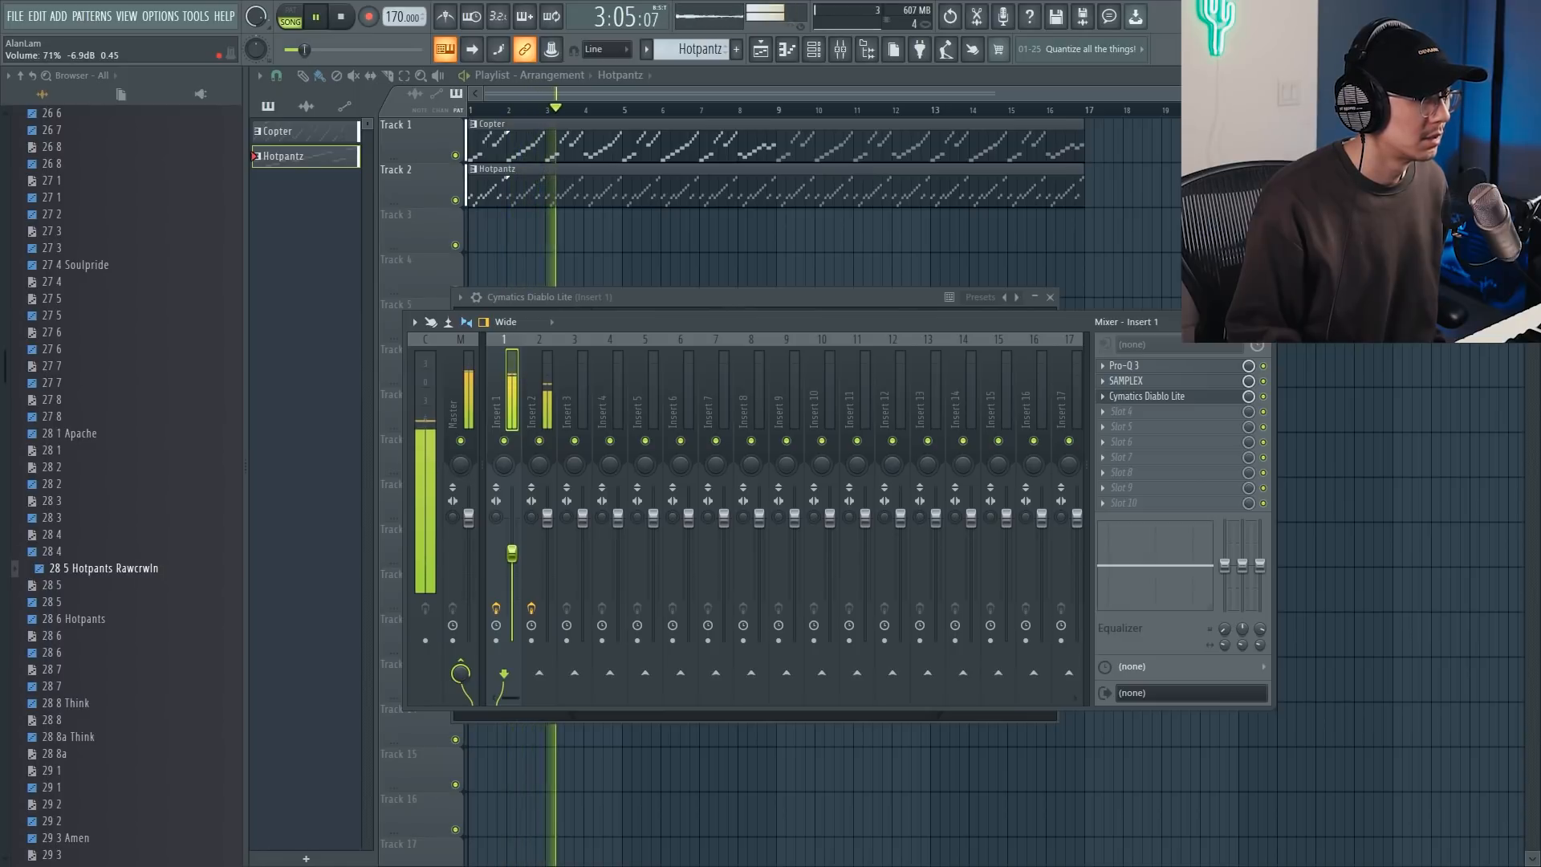
drag(547, 518, 547, 556)
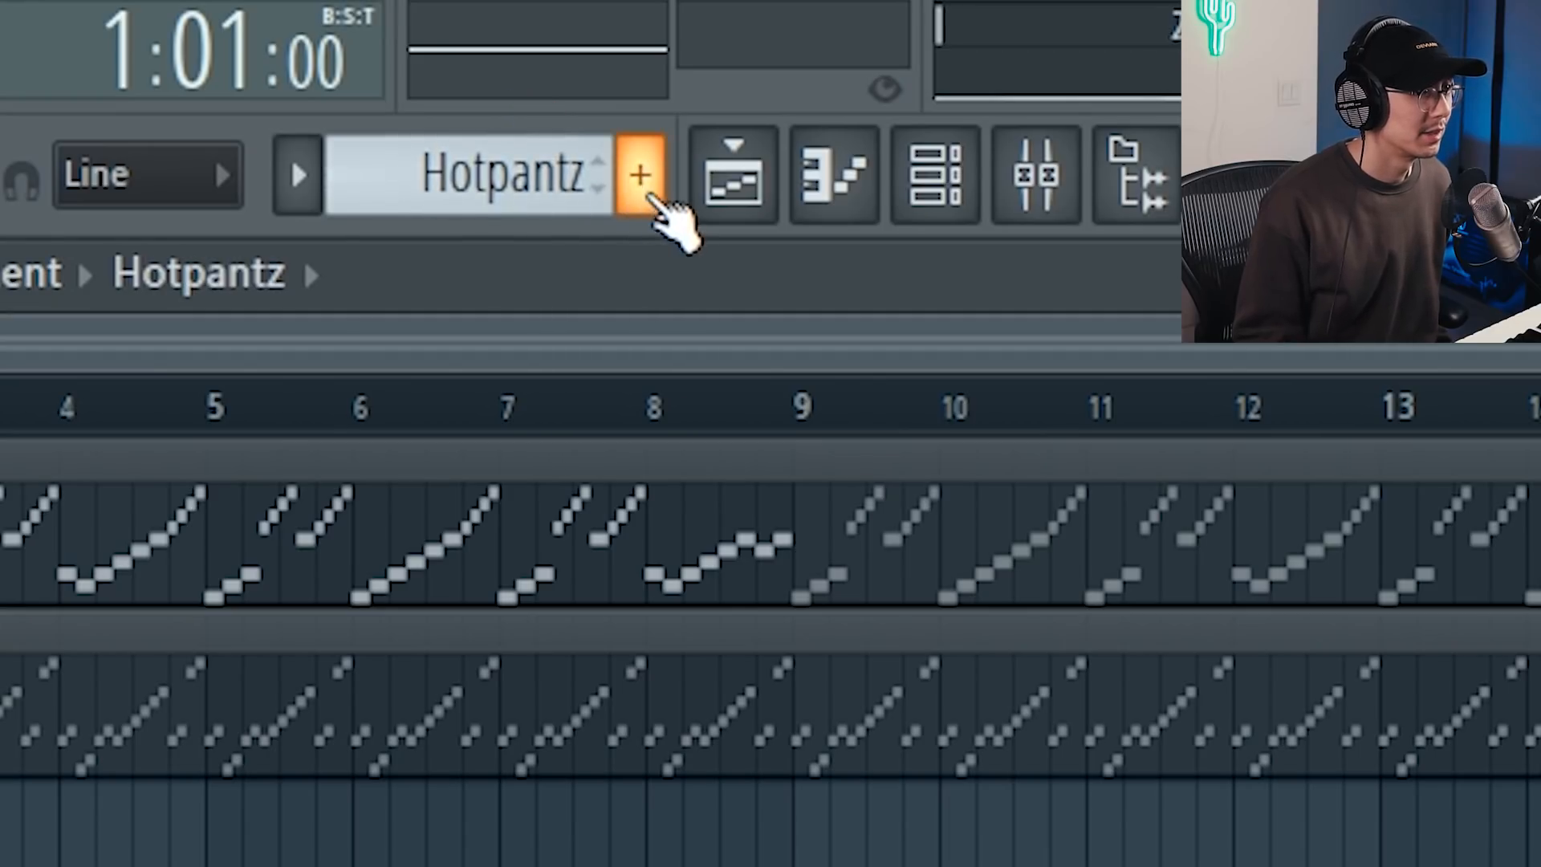
Create a pattern named 808 with Serum's BA 808 Attack 02-Straight preset, and extend the pattern's length to four bars.
click(642, 181)
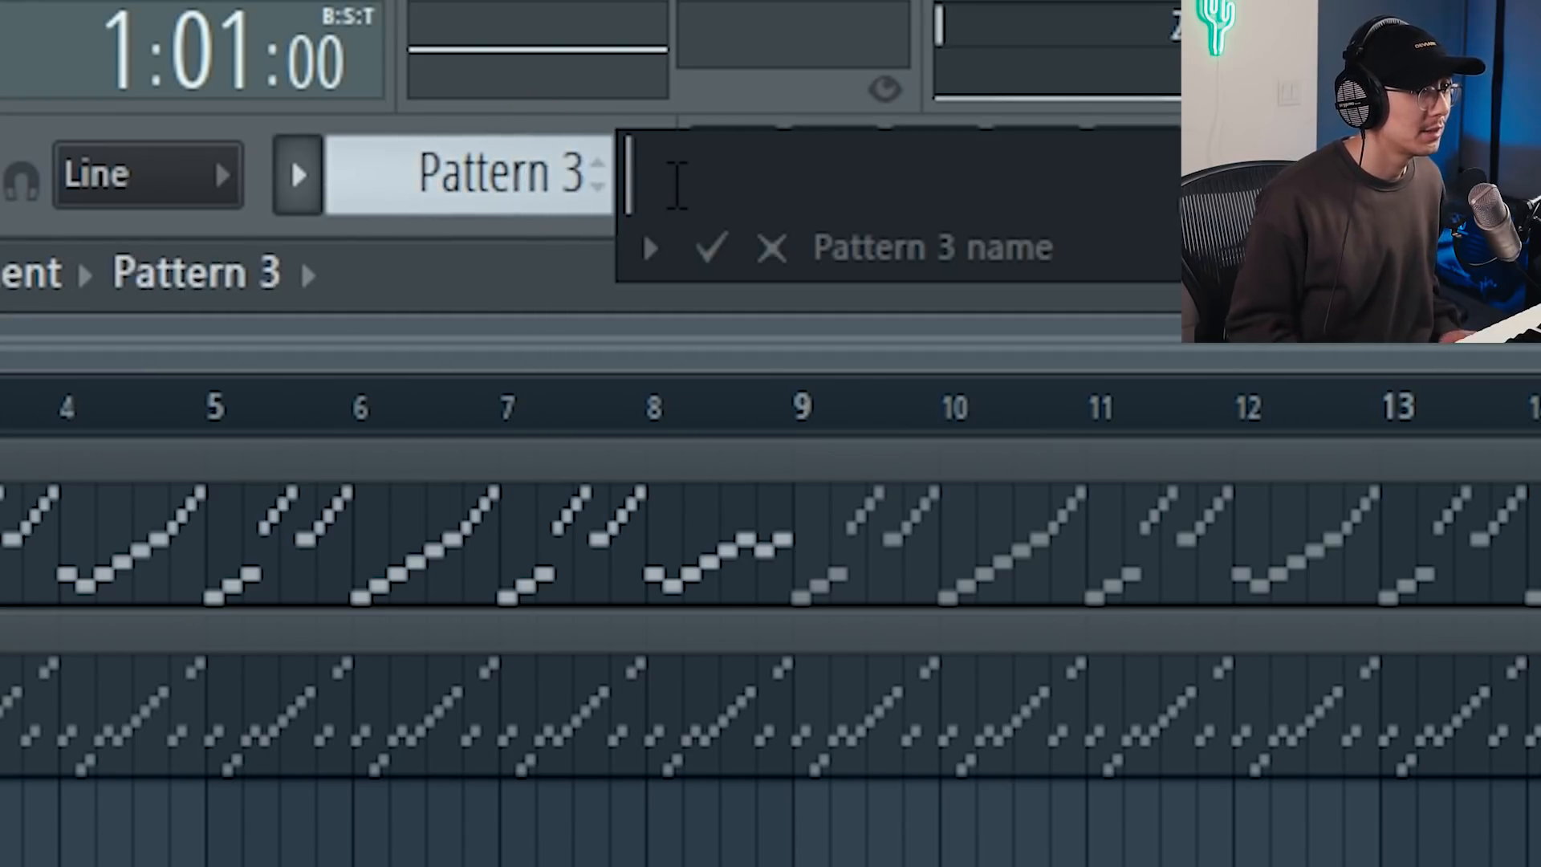
text(808)
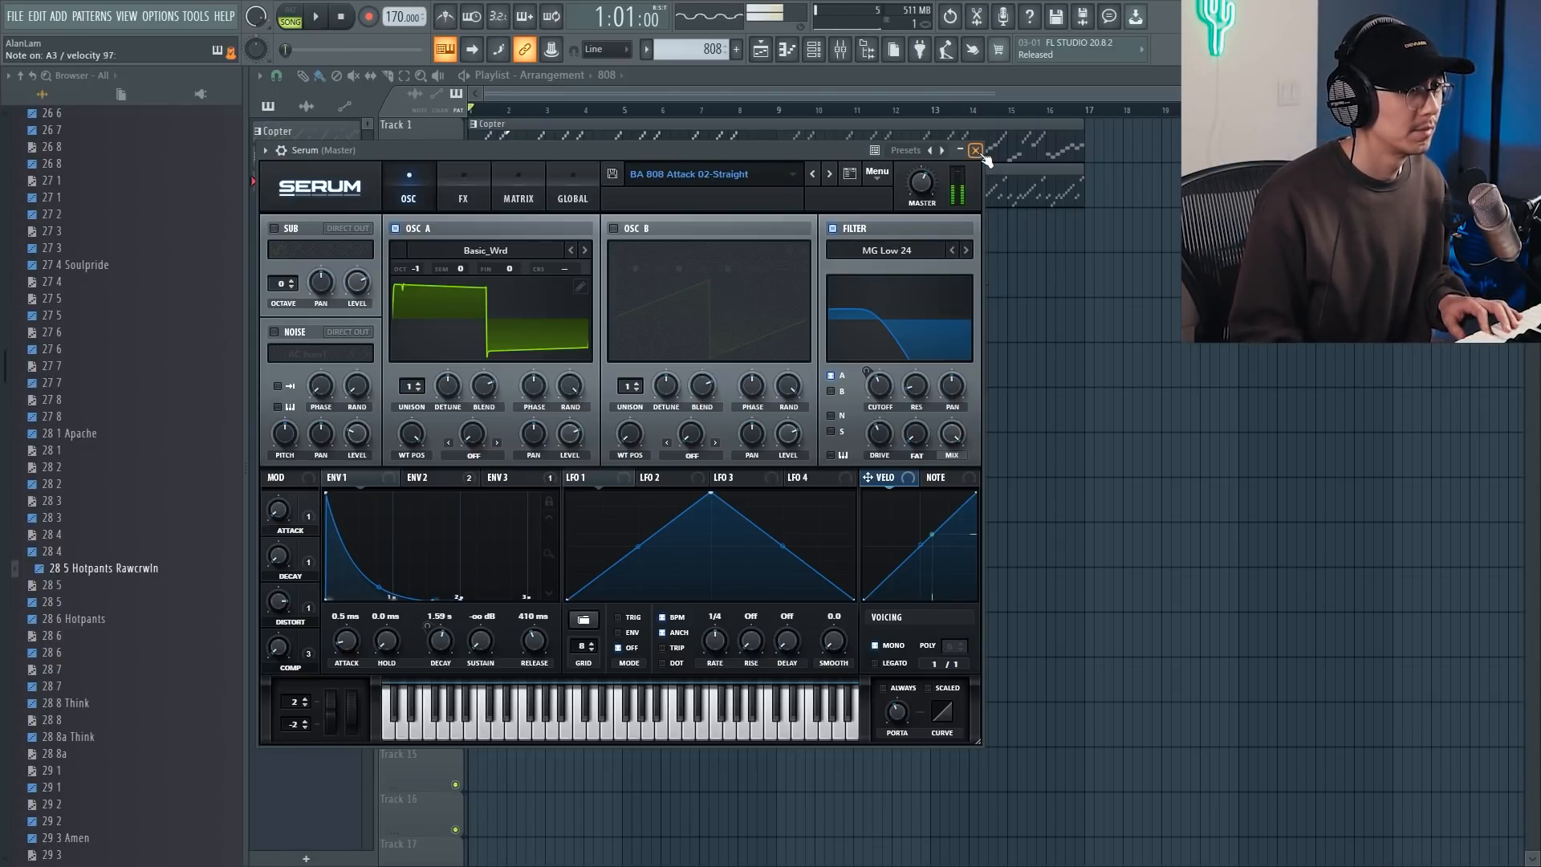
click(976, 150)
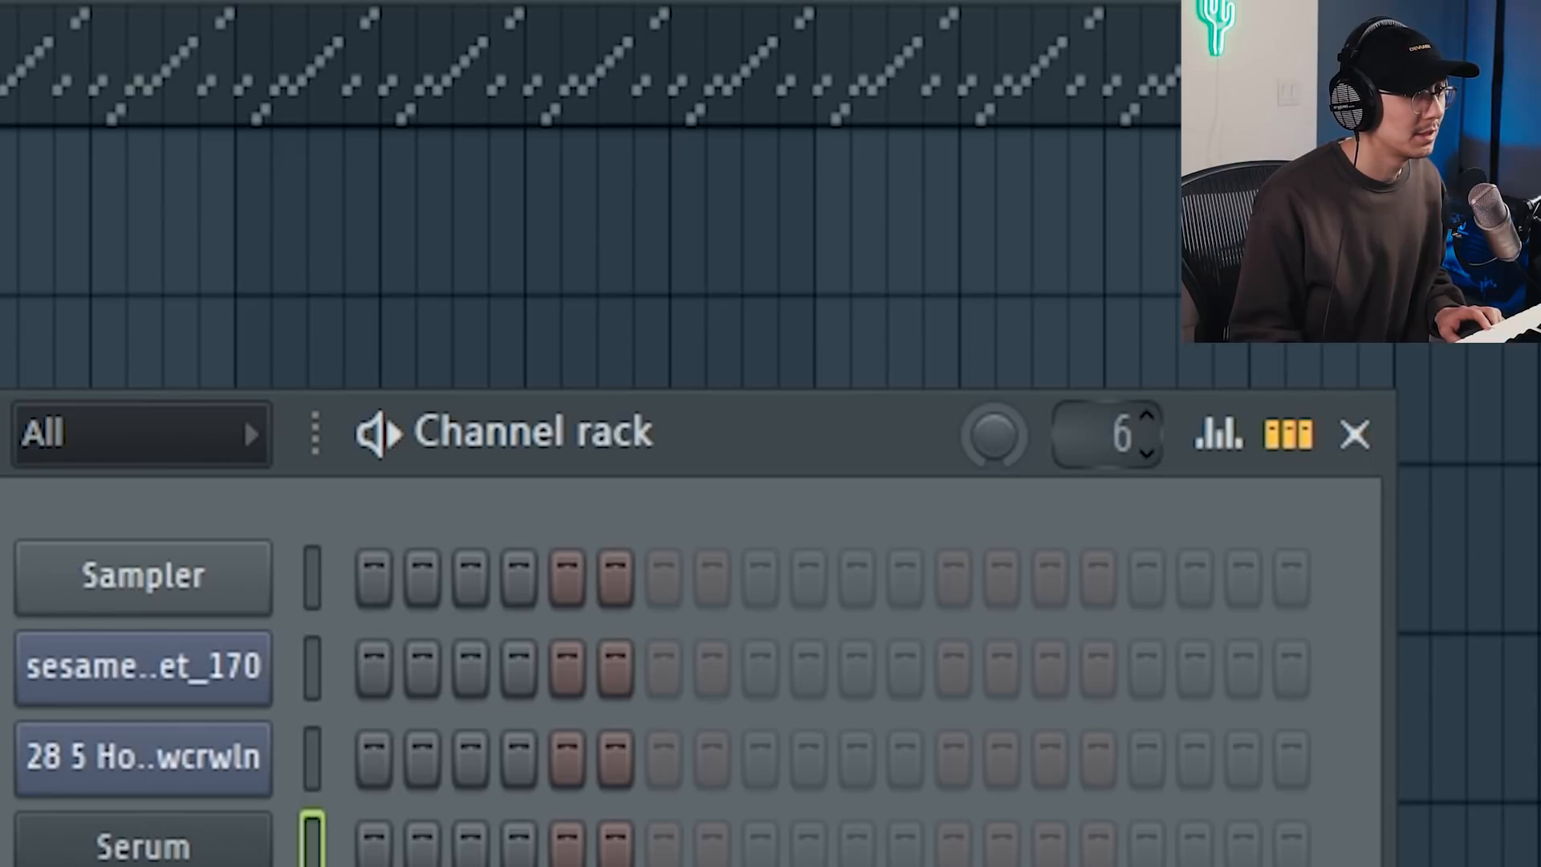
drag(1111, 435, 1111, 354)
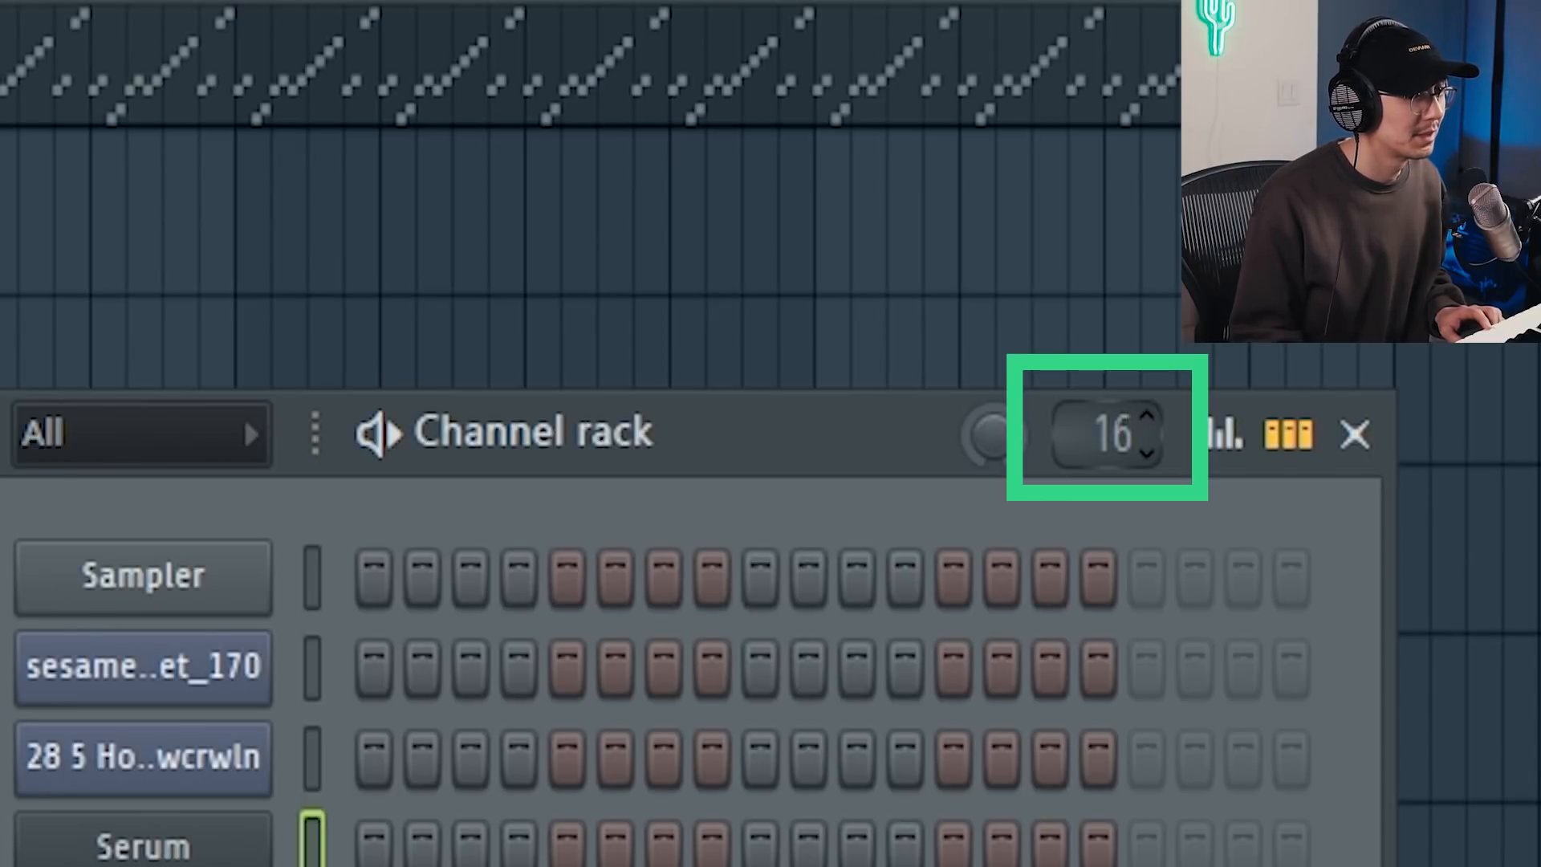
drag(1118, 434, 1118, 345)
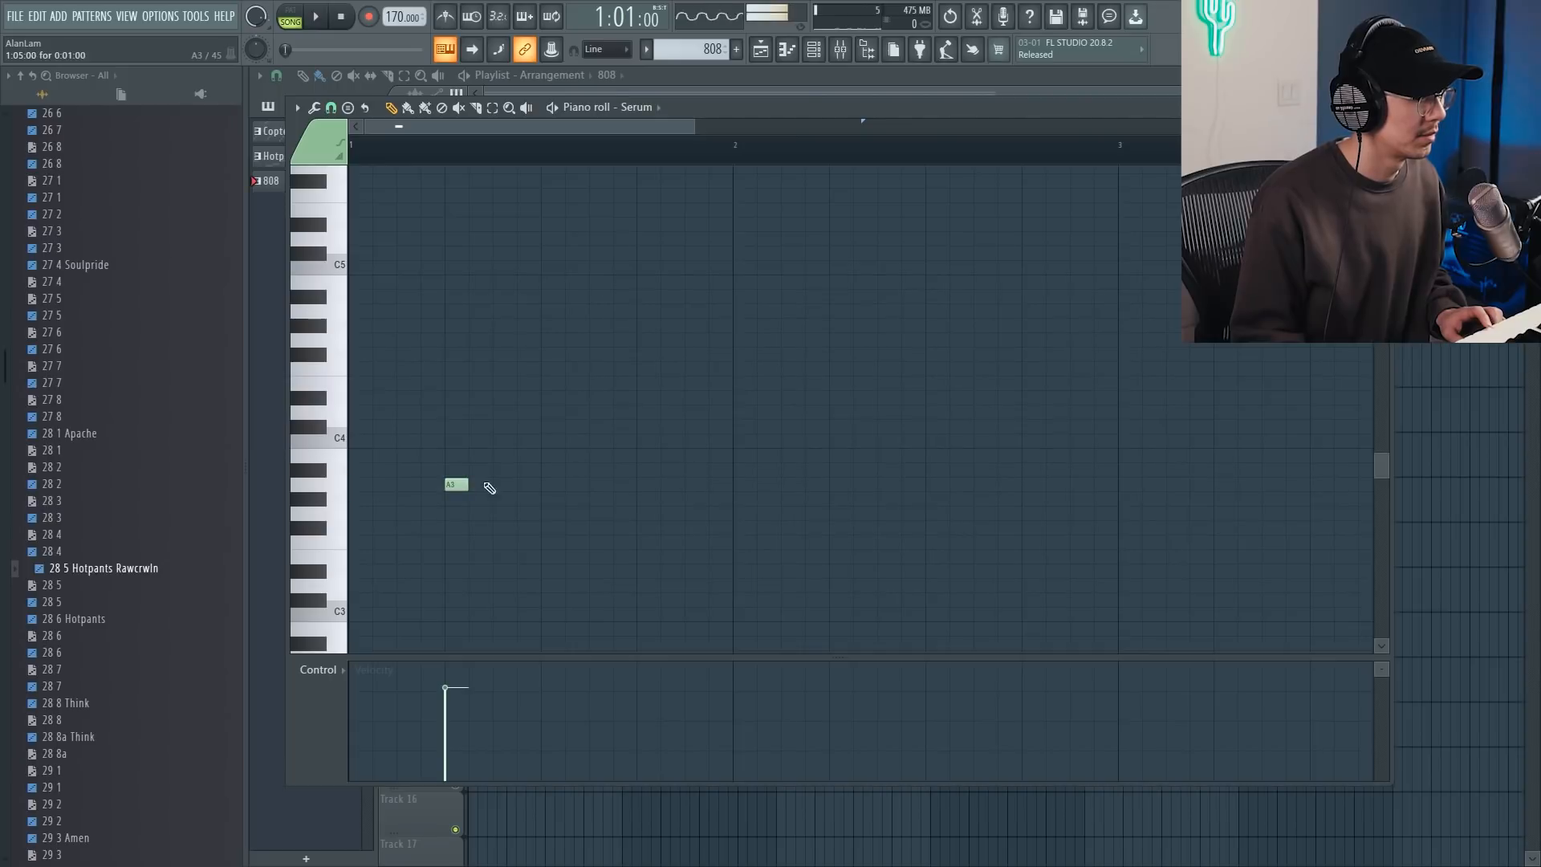
Lengthen the 808 pattern's A3 note to the start of bar 3, and stretch its Track 3 clip to bar 9.
drag(704, 493, 1088, 504)
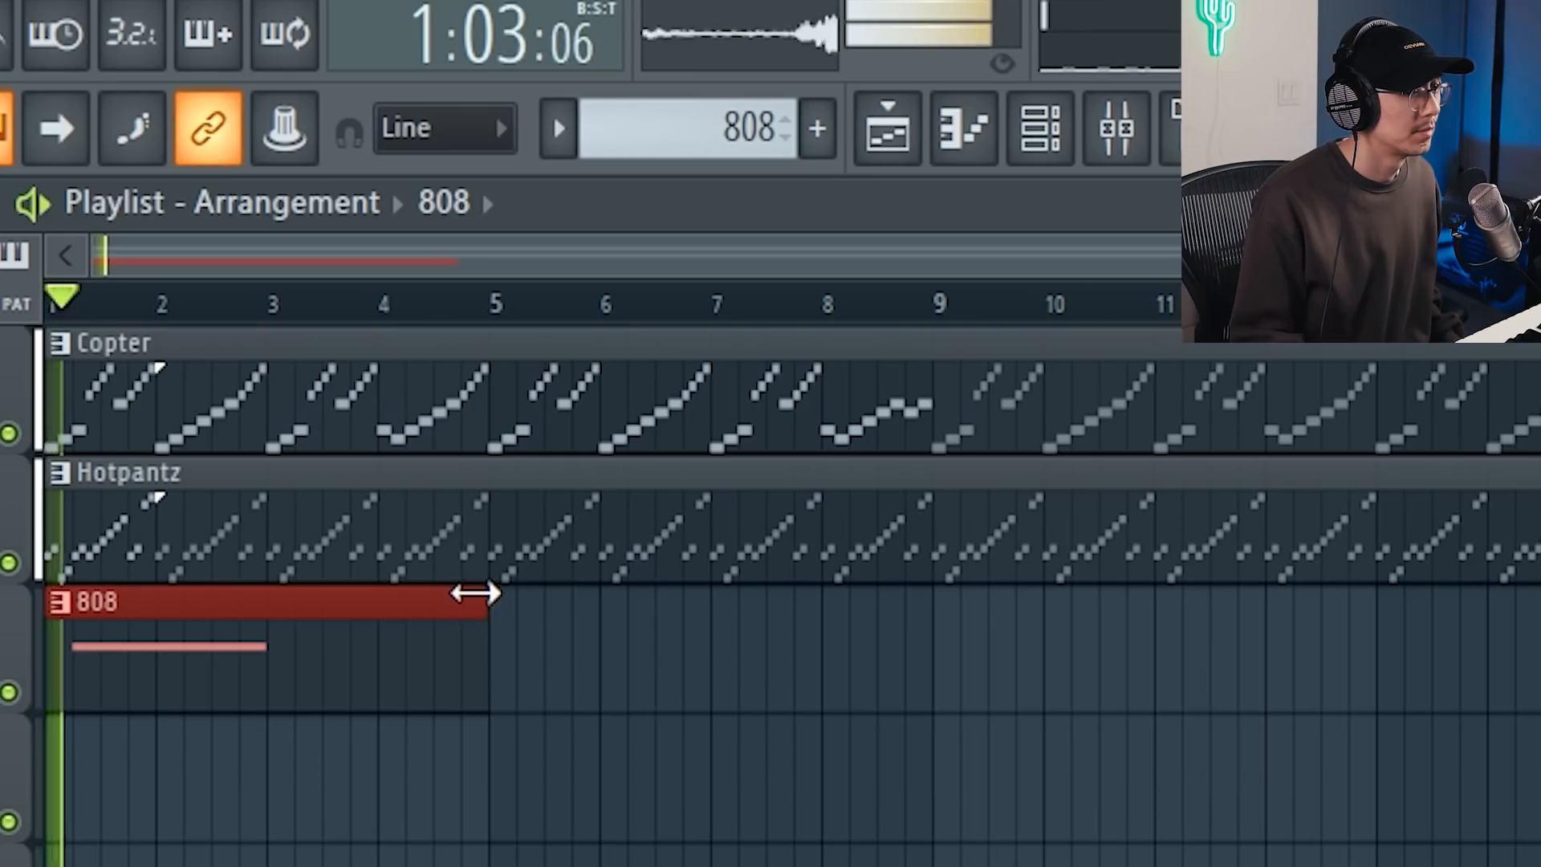
drag(616, 211, 768, 220)
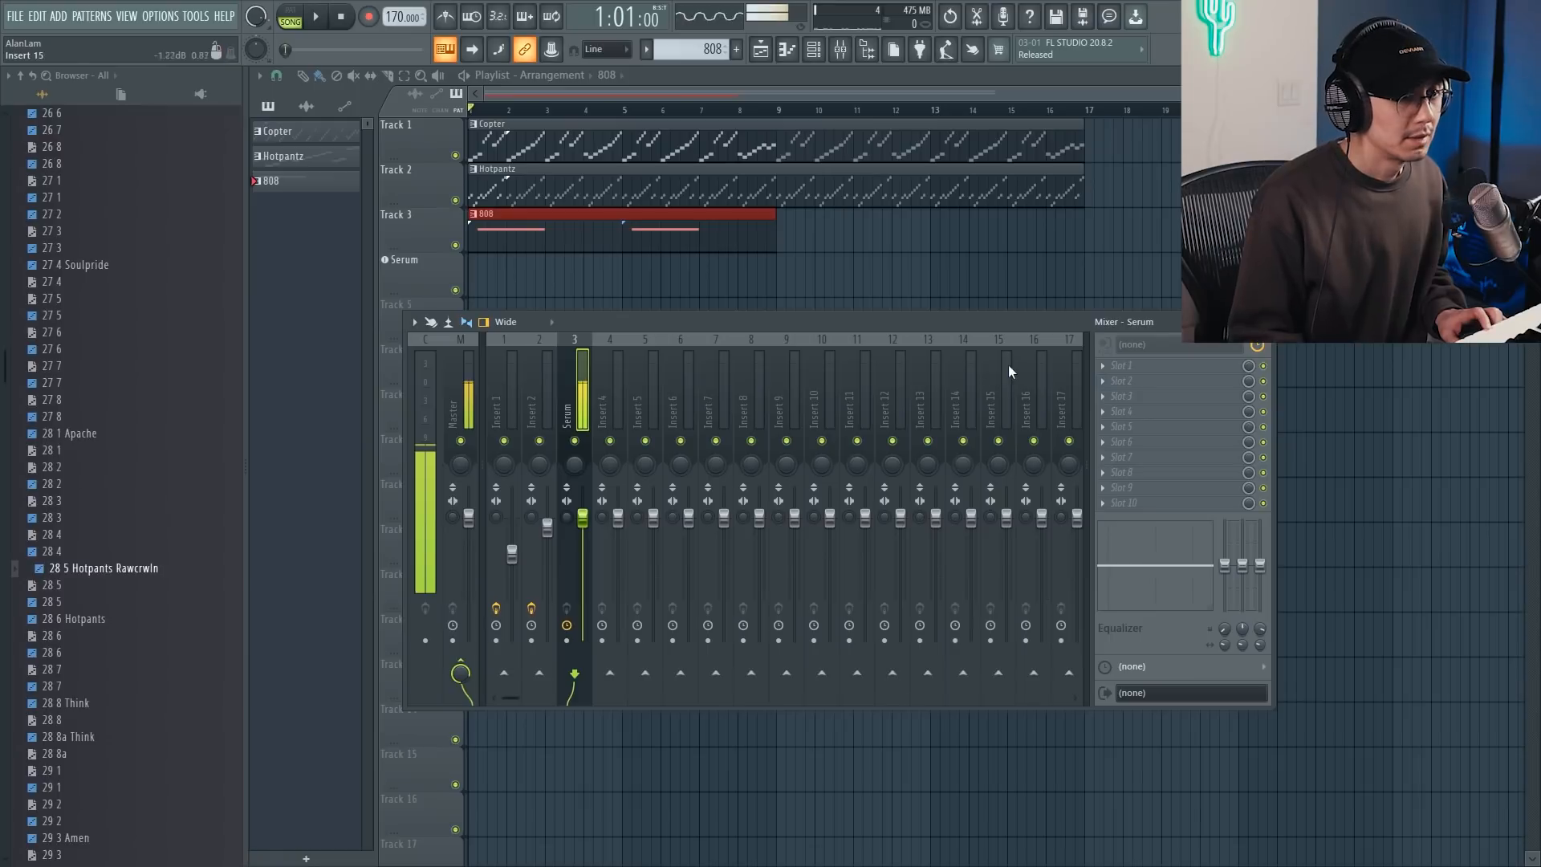
Load Decapitator in the first effect slot of the Serum mixer insert and adjust its Drive.
click(1138, 366)
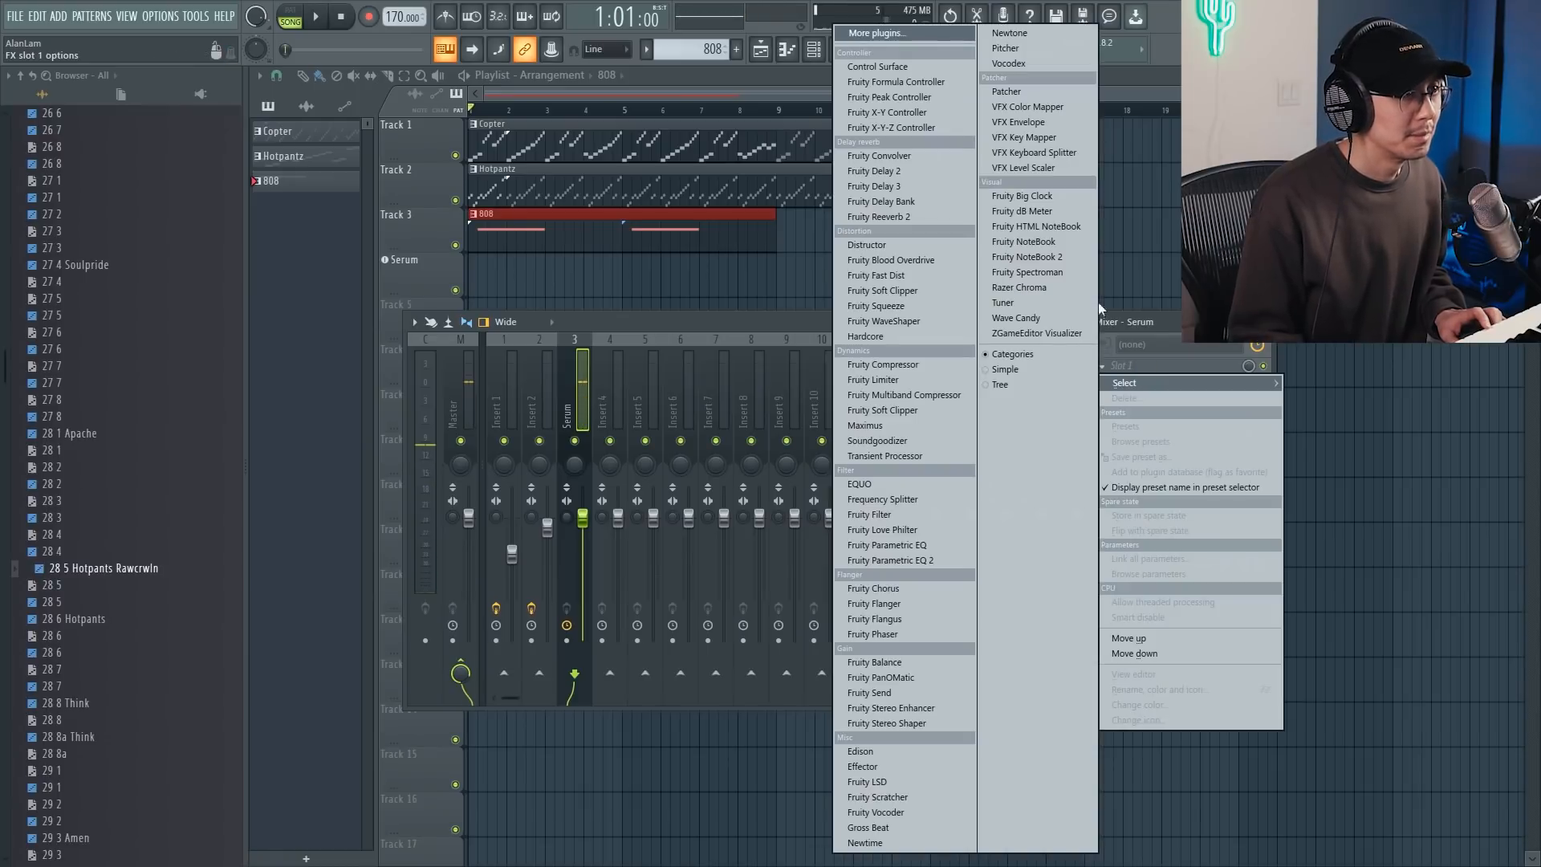
click(939, 37)
text(deca)
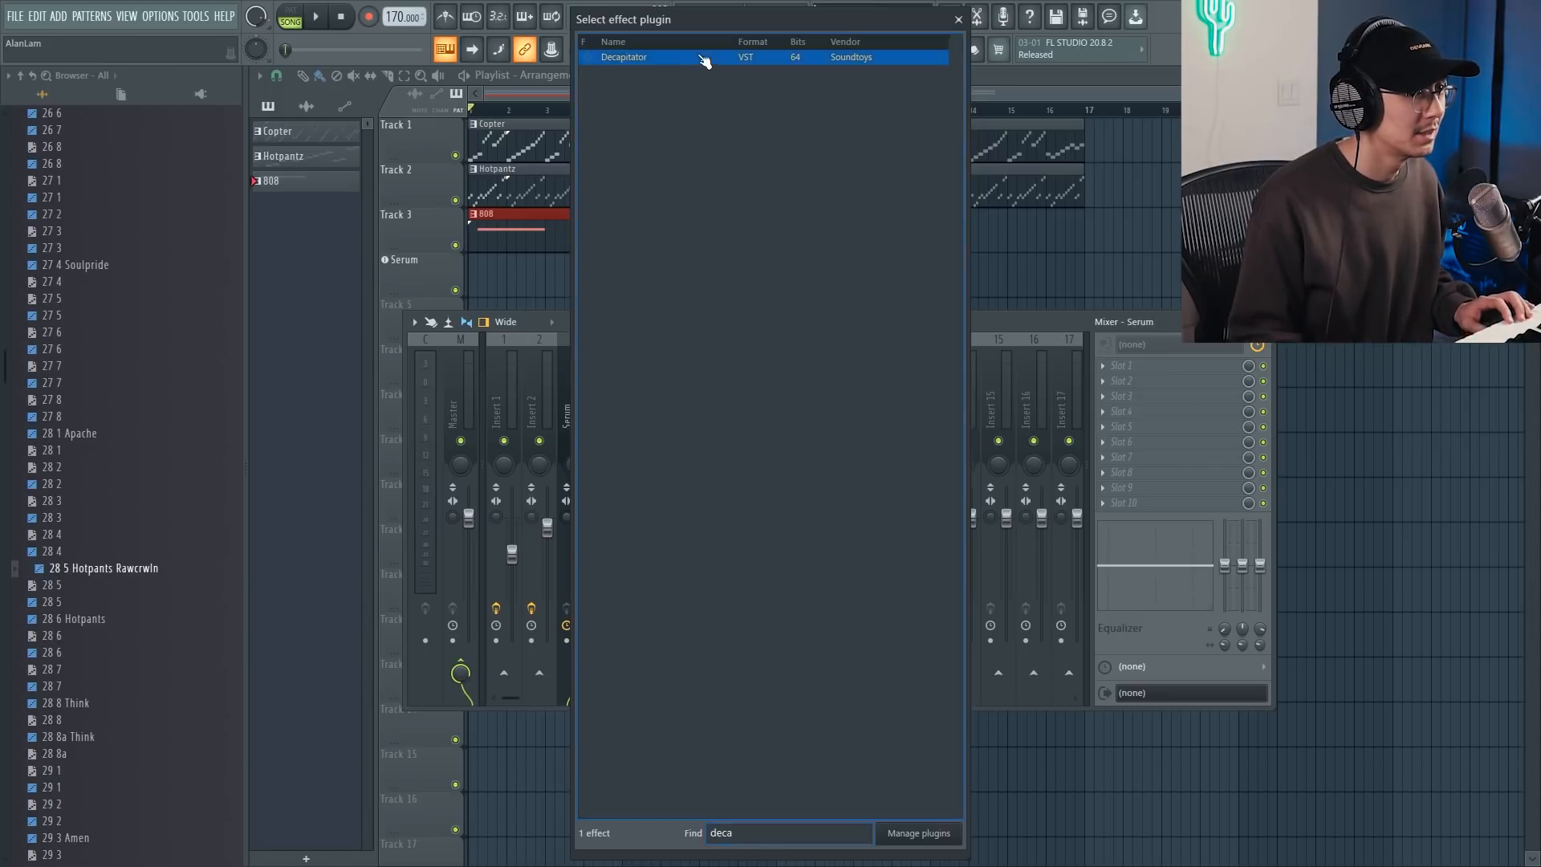
double_click(705, 58)
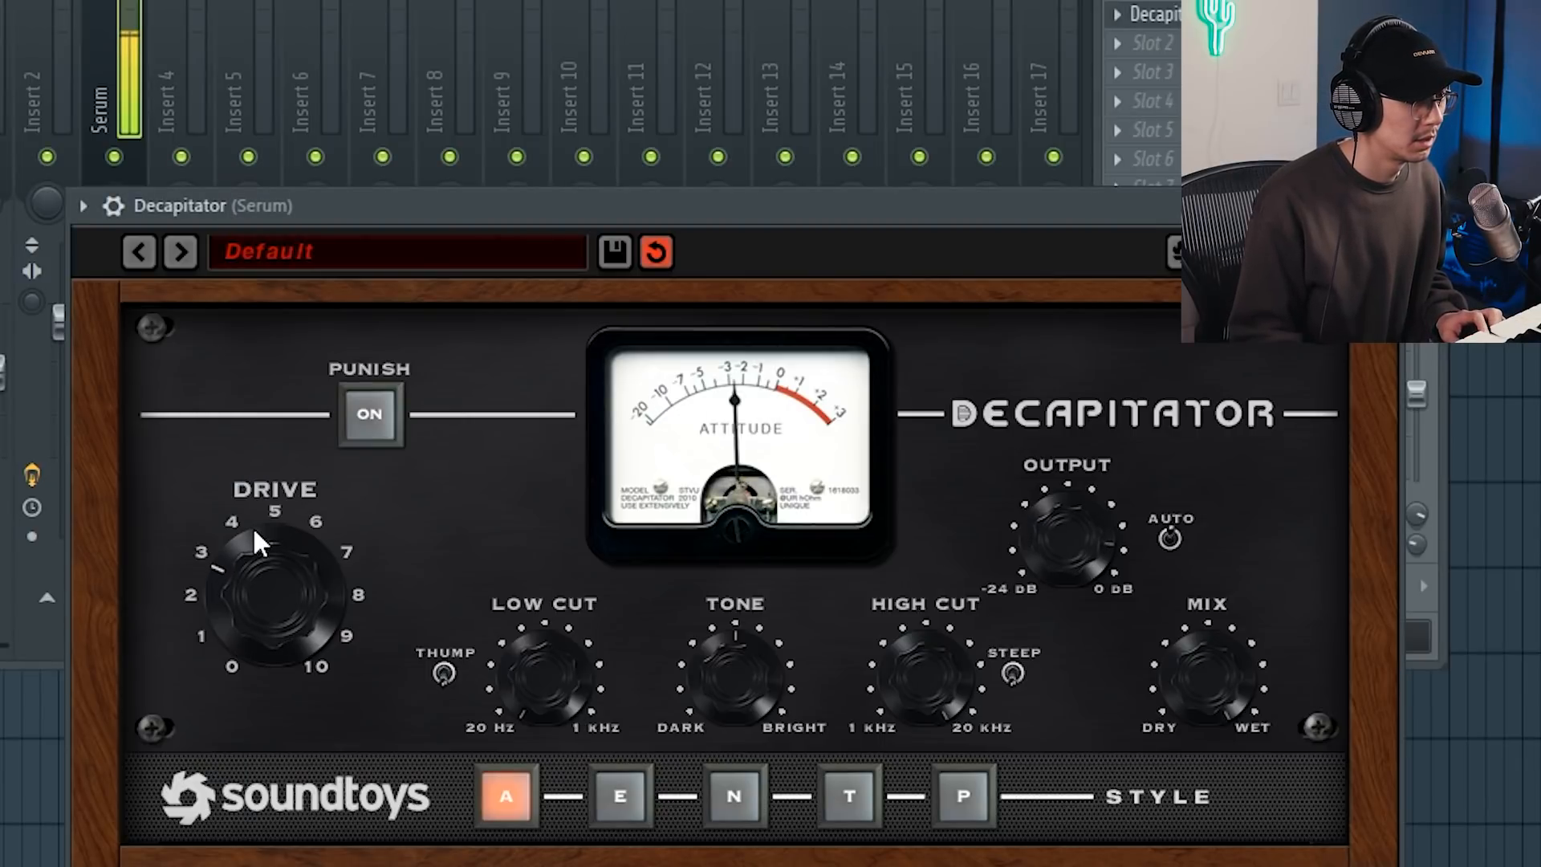
drag(252, 526, 231, 673)
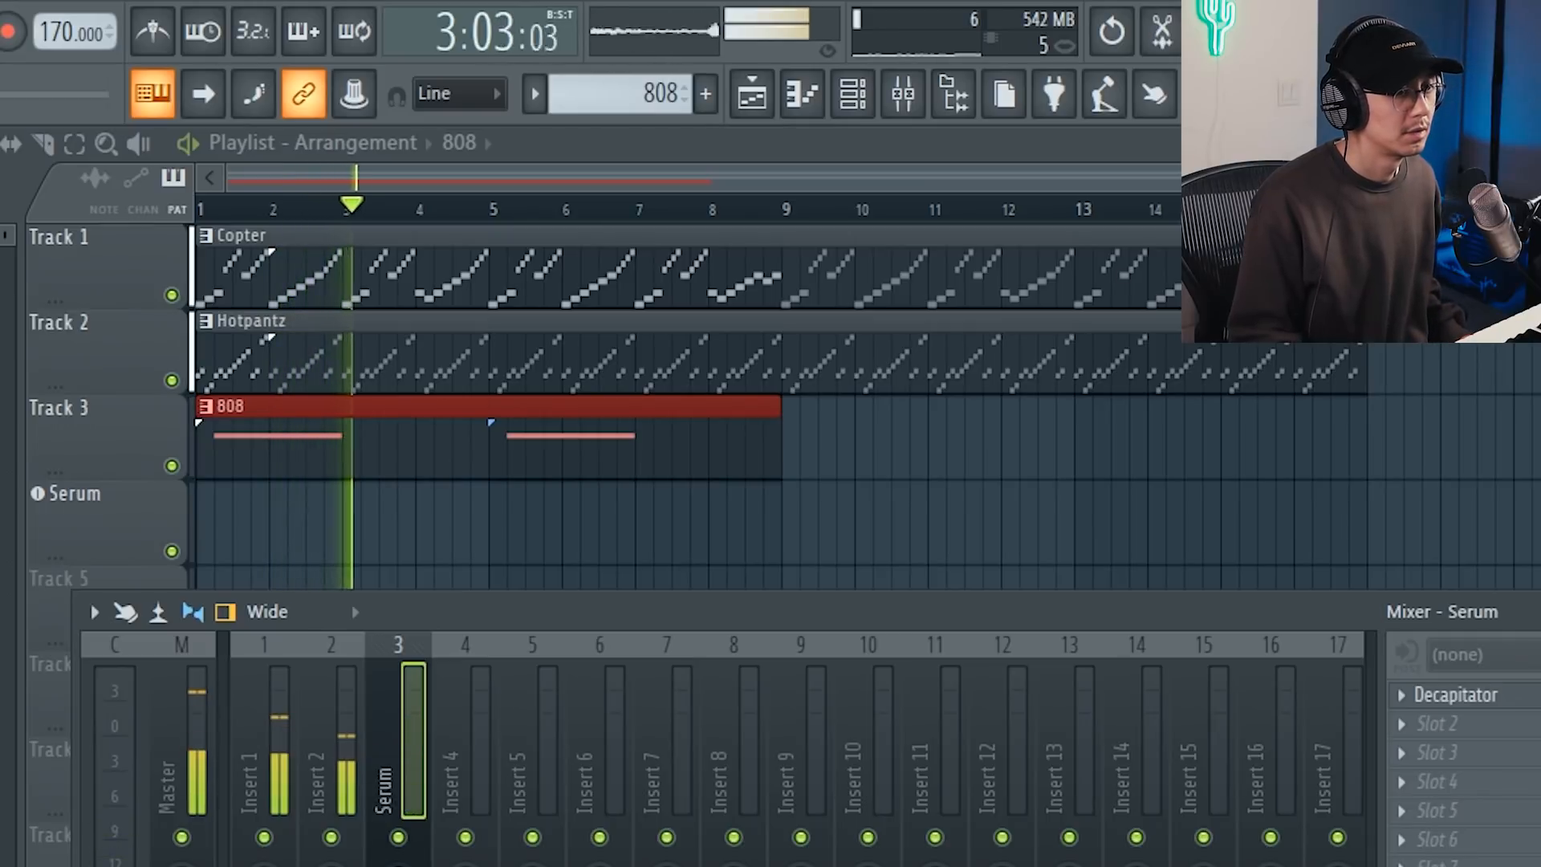
Return to the playlist, extend the 808 clip on Track 3 to bar 17, and stop playback.
key(F9)
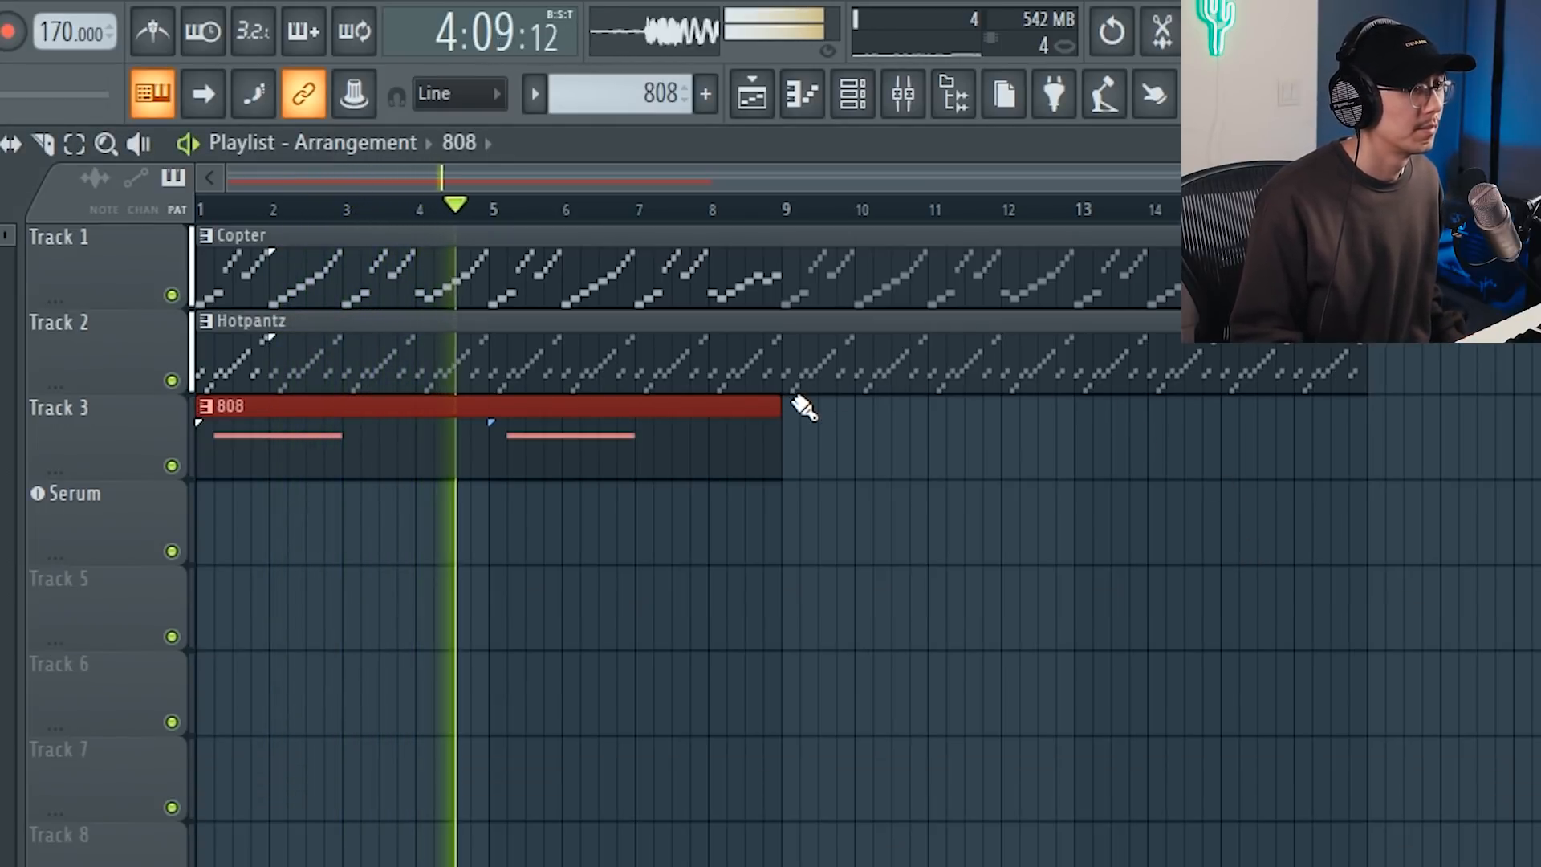
drag(782, 408, 1365, 440)
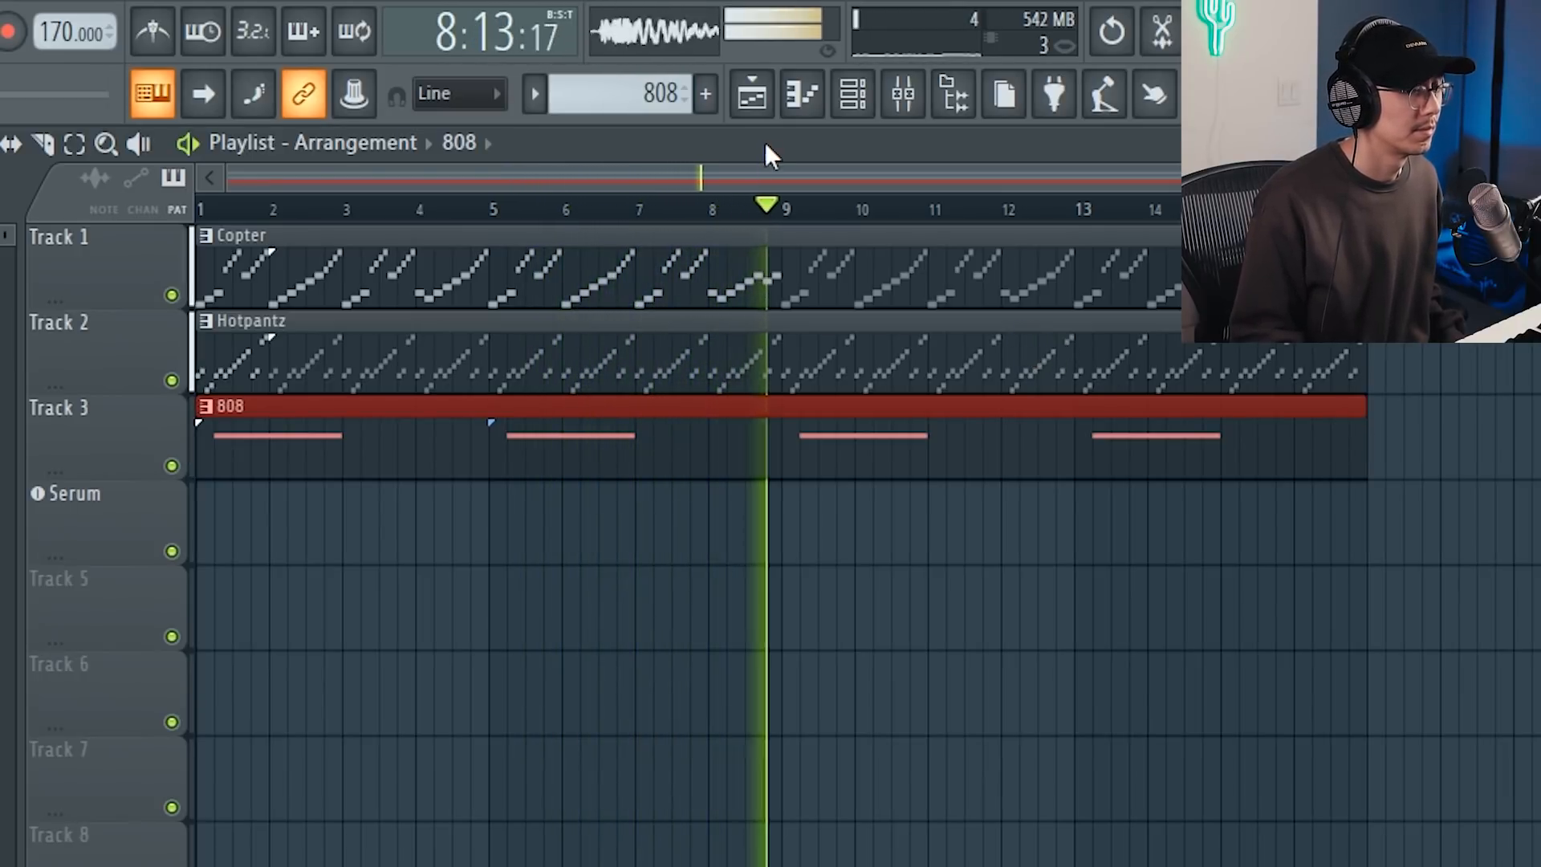
key(space)
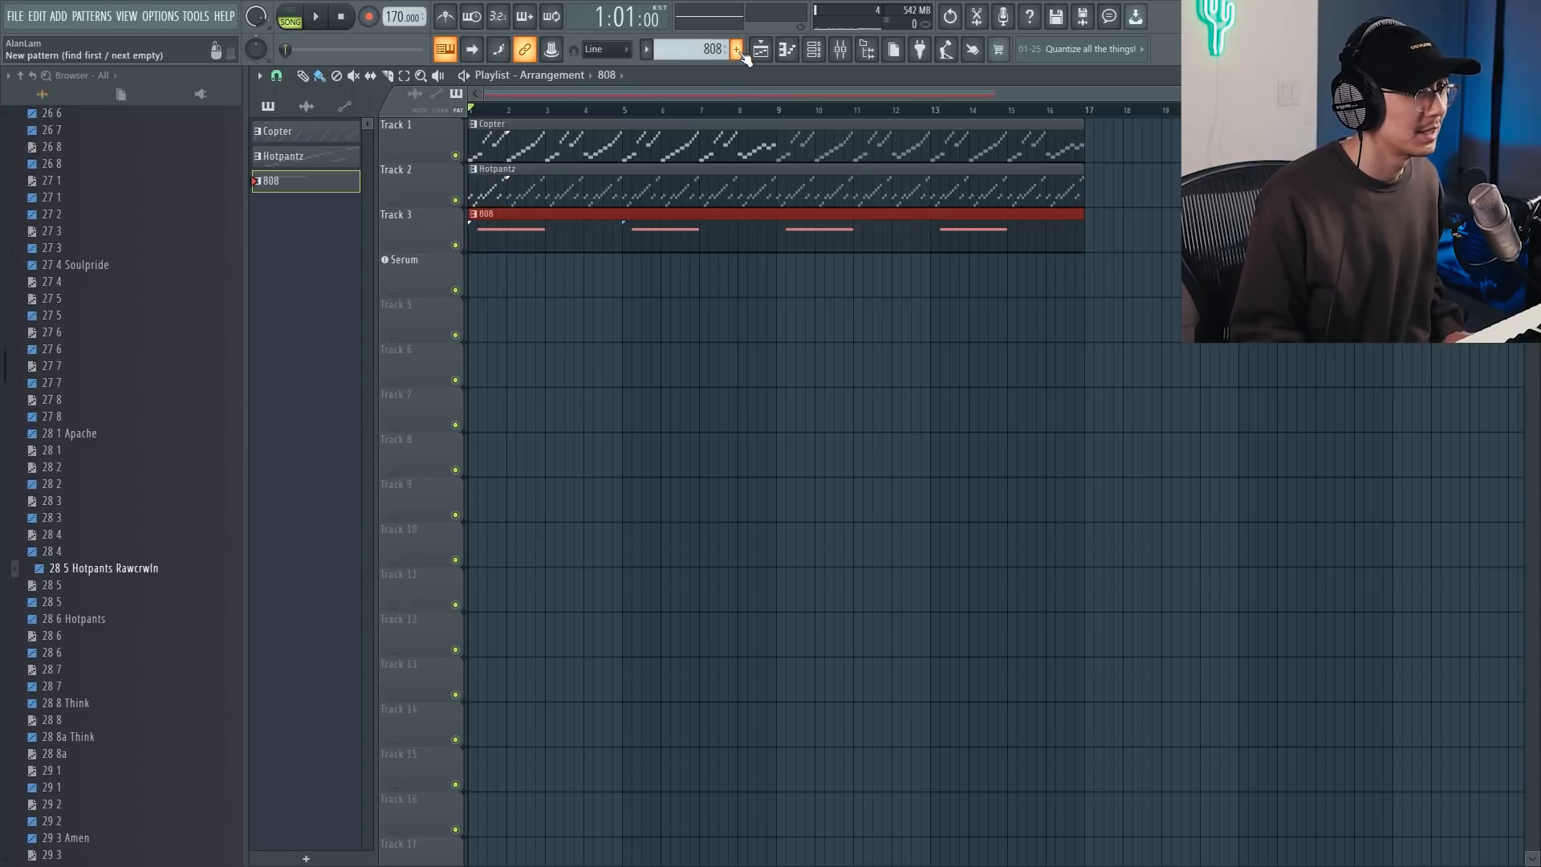
Create a Sine Wobble pattern with Serum's sine wobble preset, and raise its bar 3 note to D4.
click(735, 49)
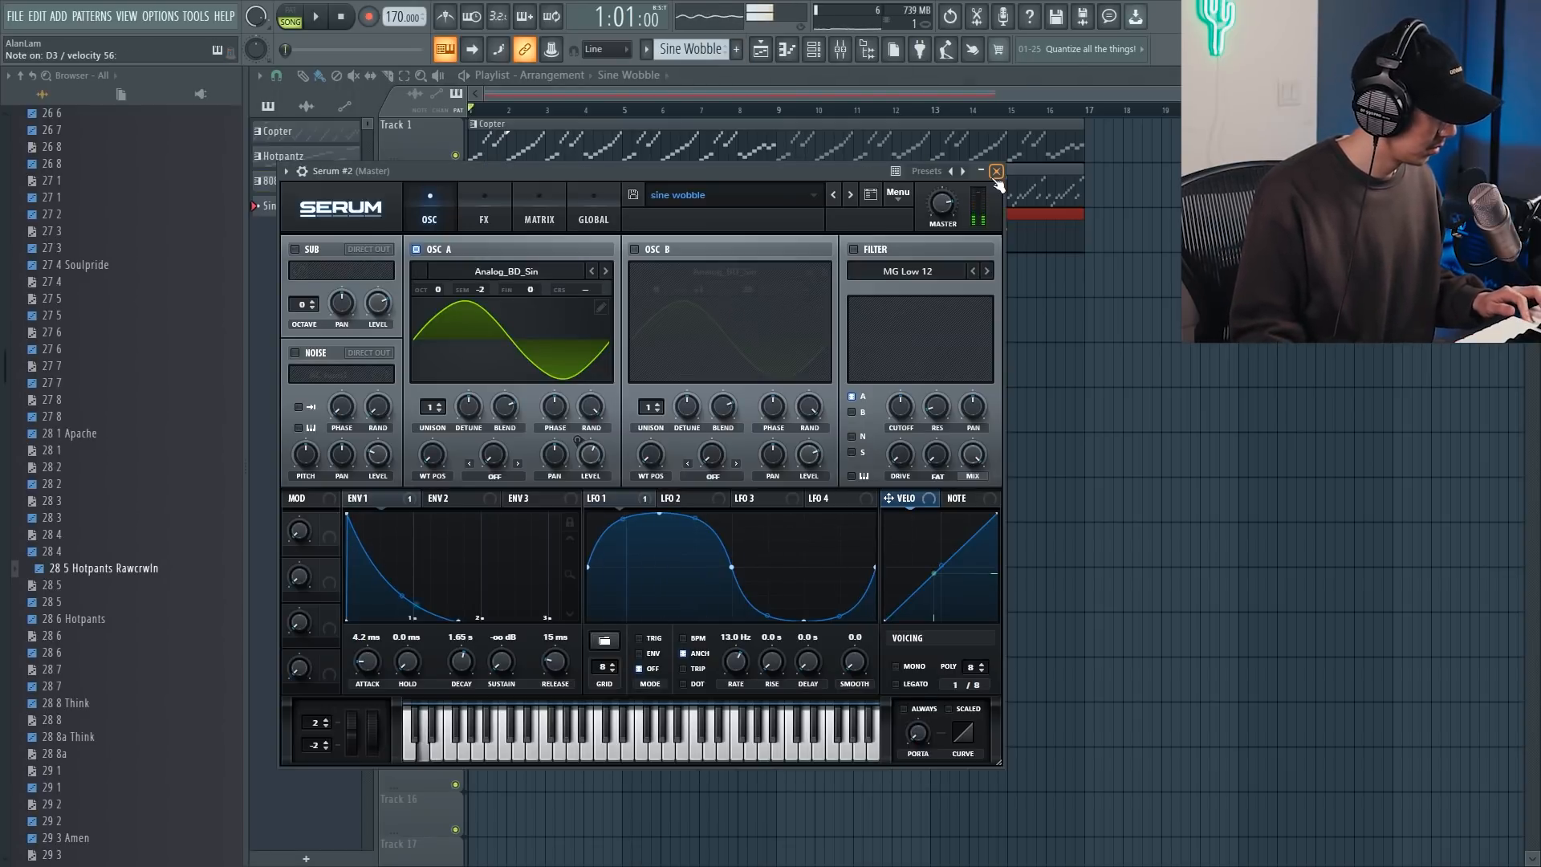
key(space)
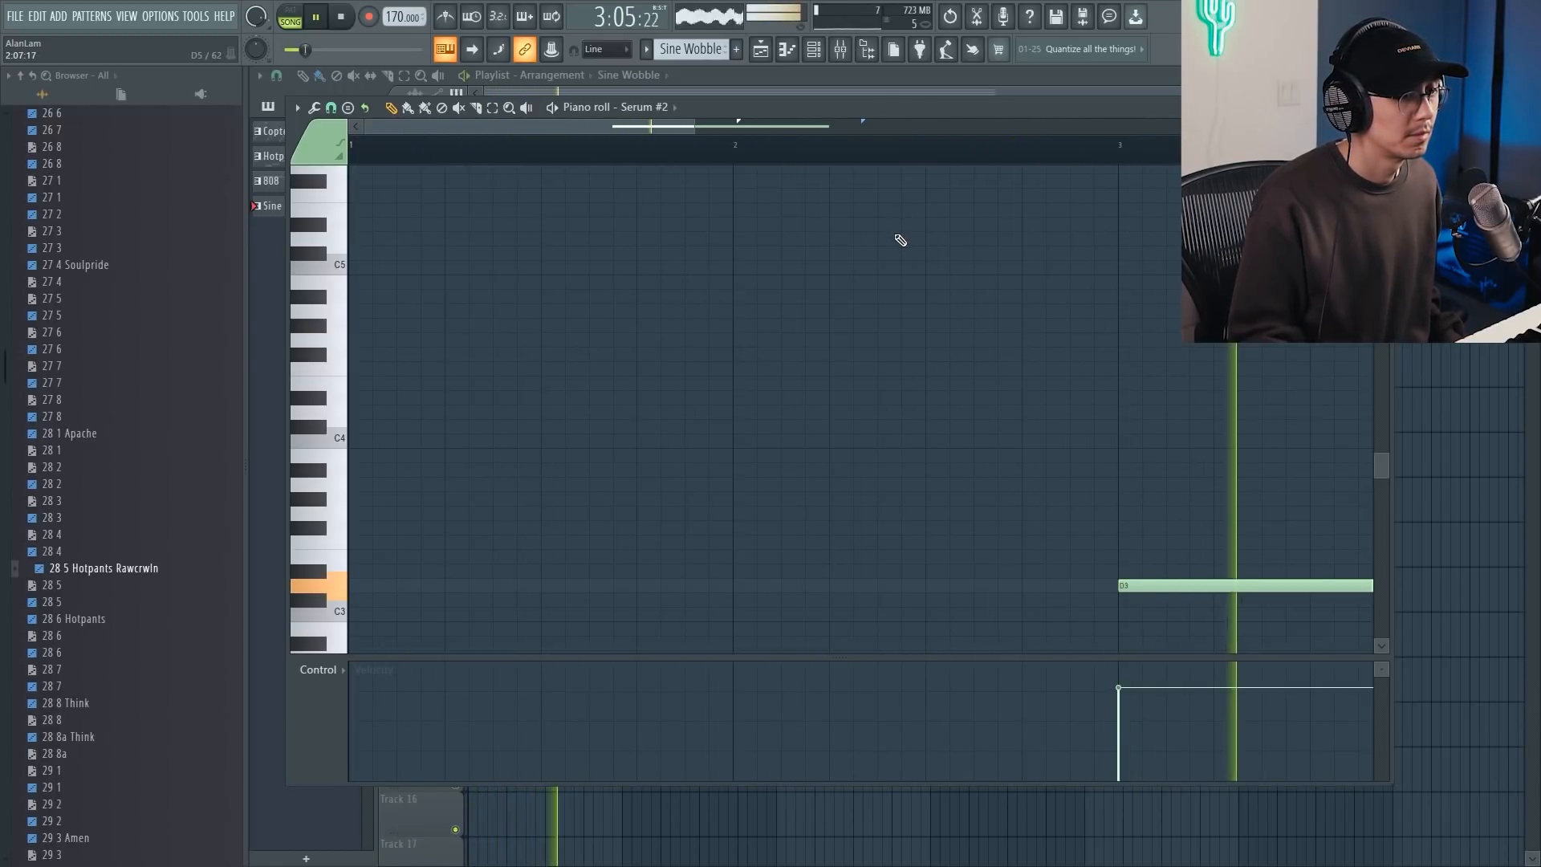
key(space)
drag(1140, 585, 1138, 420)
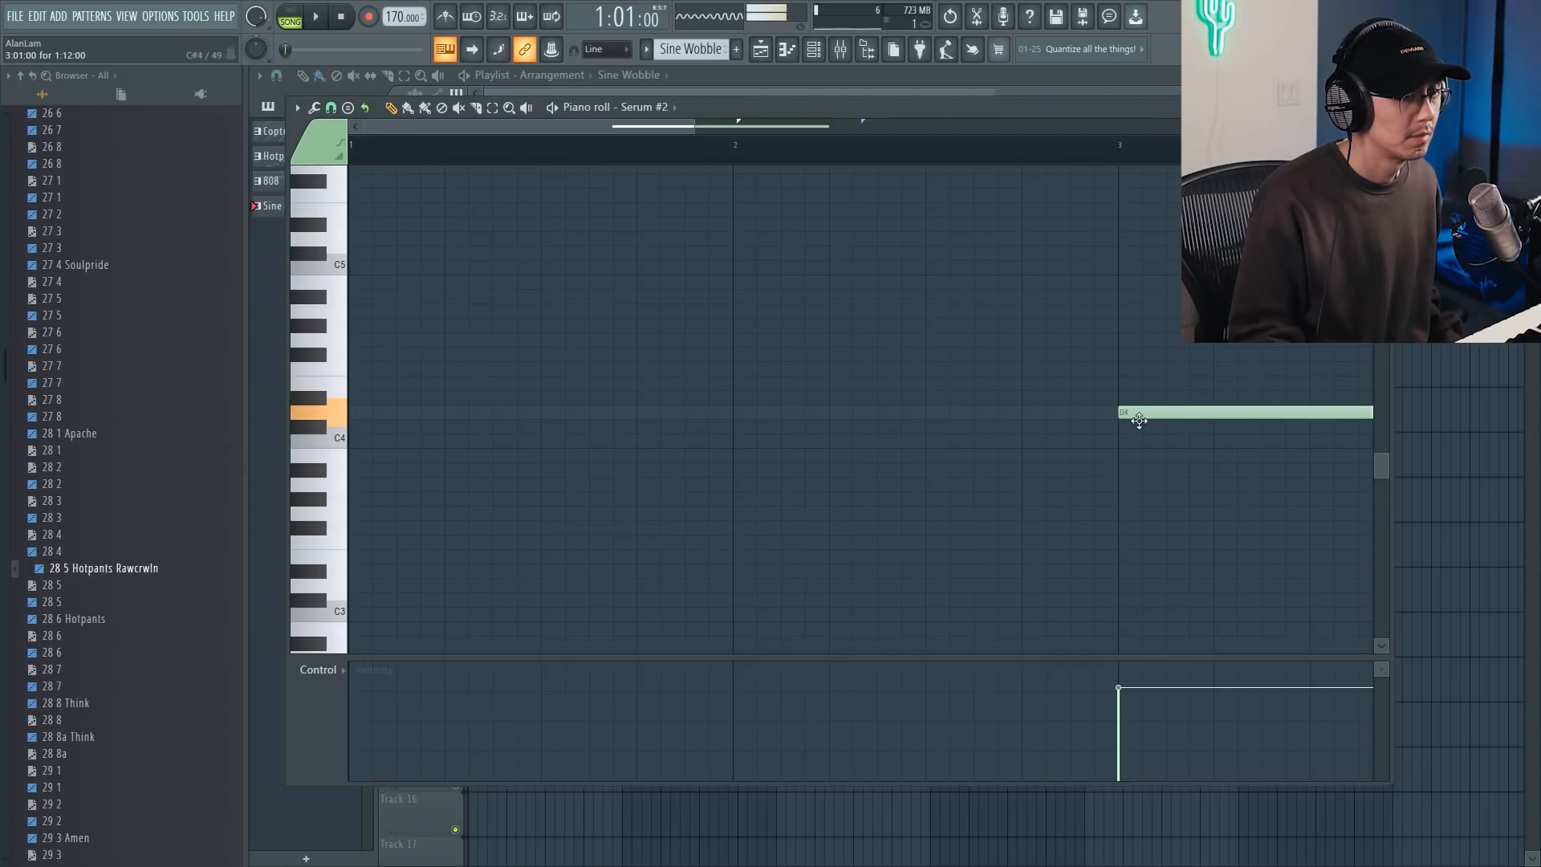
Add a one-bar C4 note after the D4 note in the Sine Wobble pattern, align it to bar 4, and play it.
key(space)
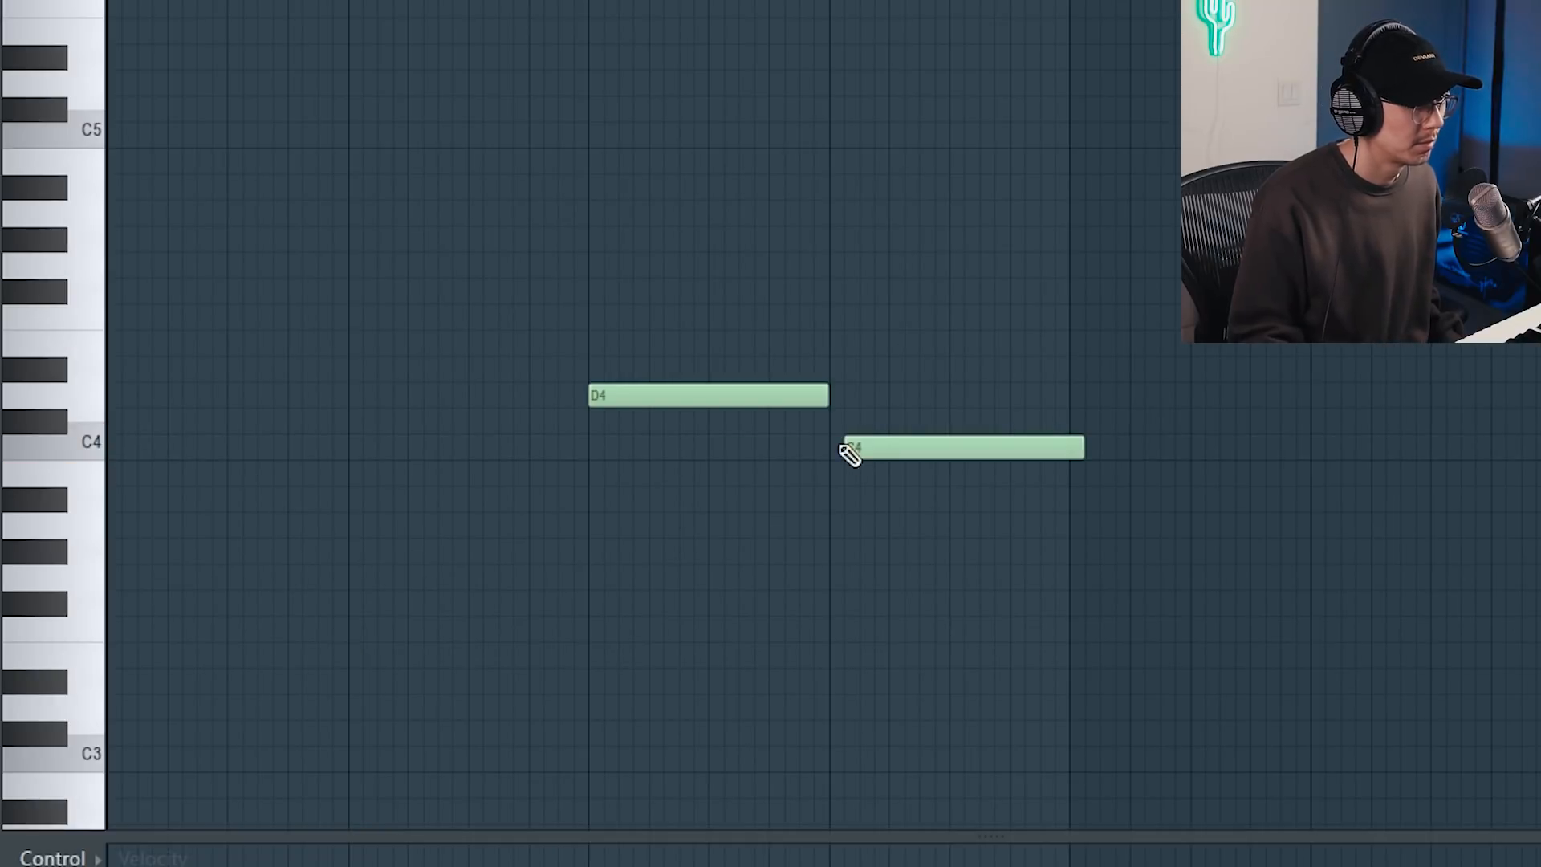
drag(758, 442, 752, 440)
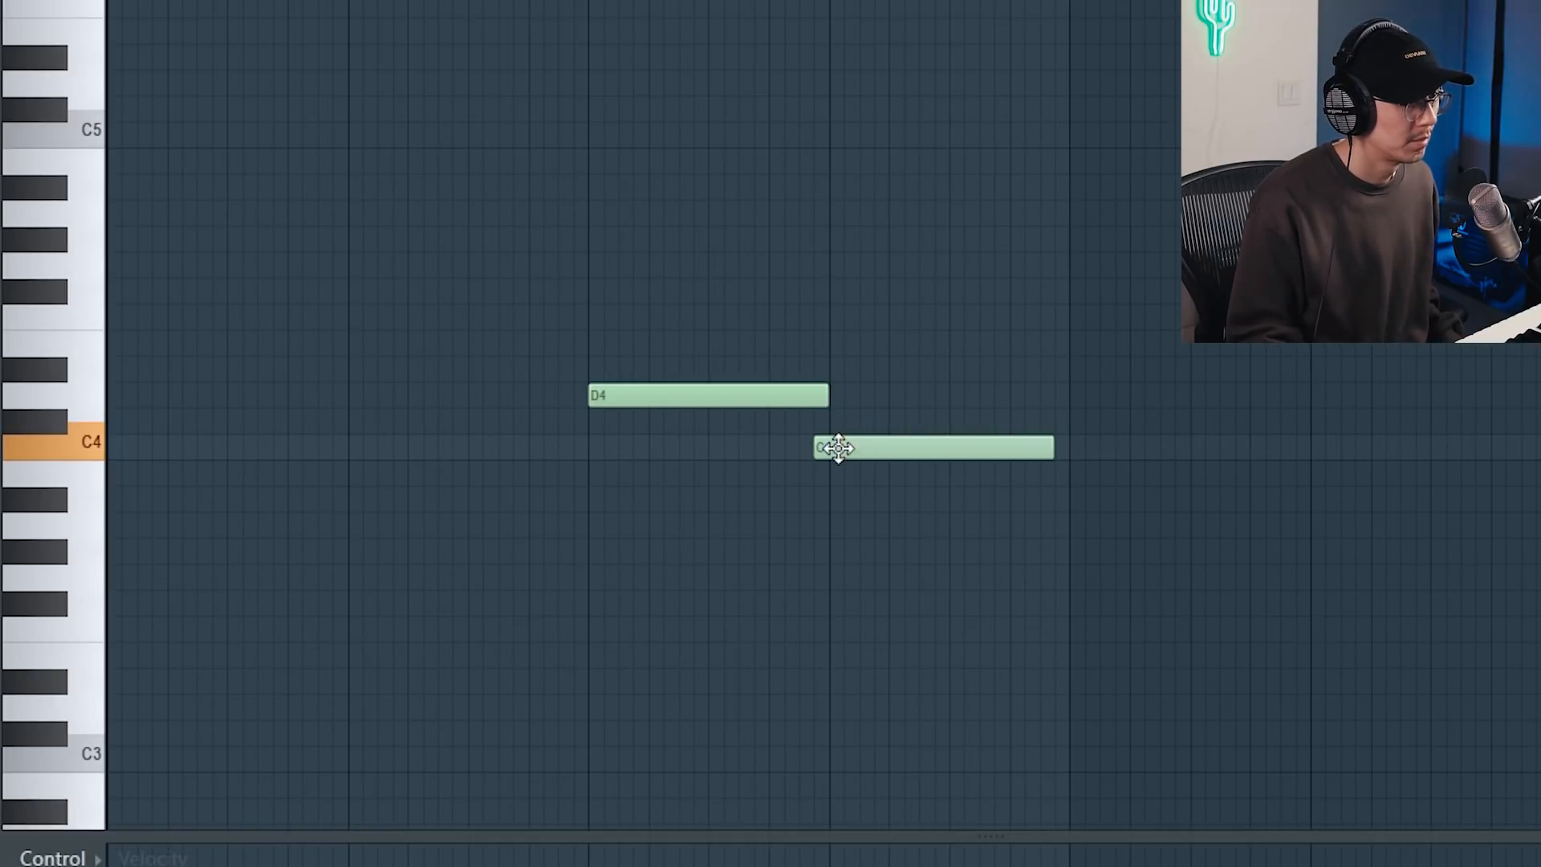
drag(852, 449, 857, 449)
key(space)
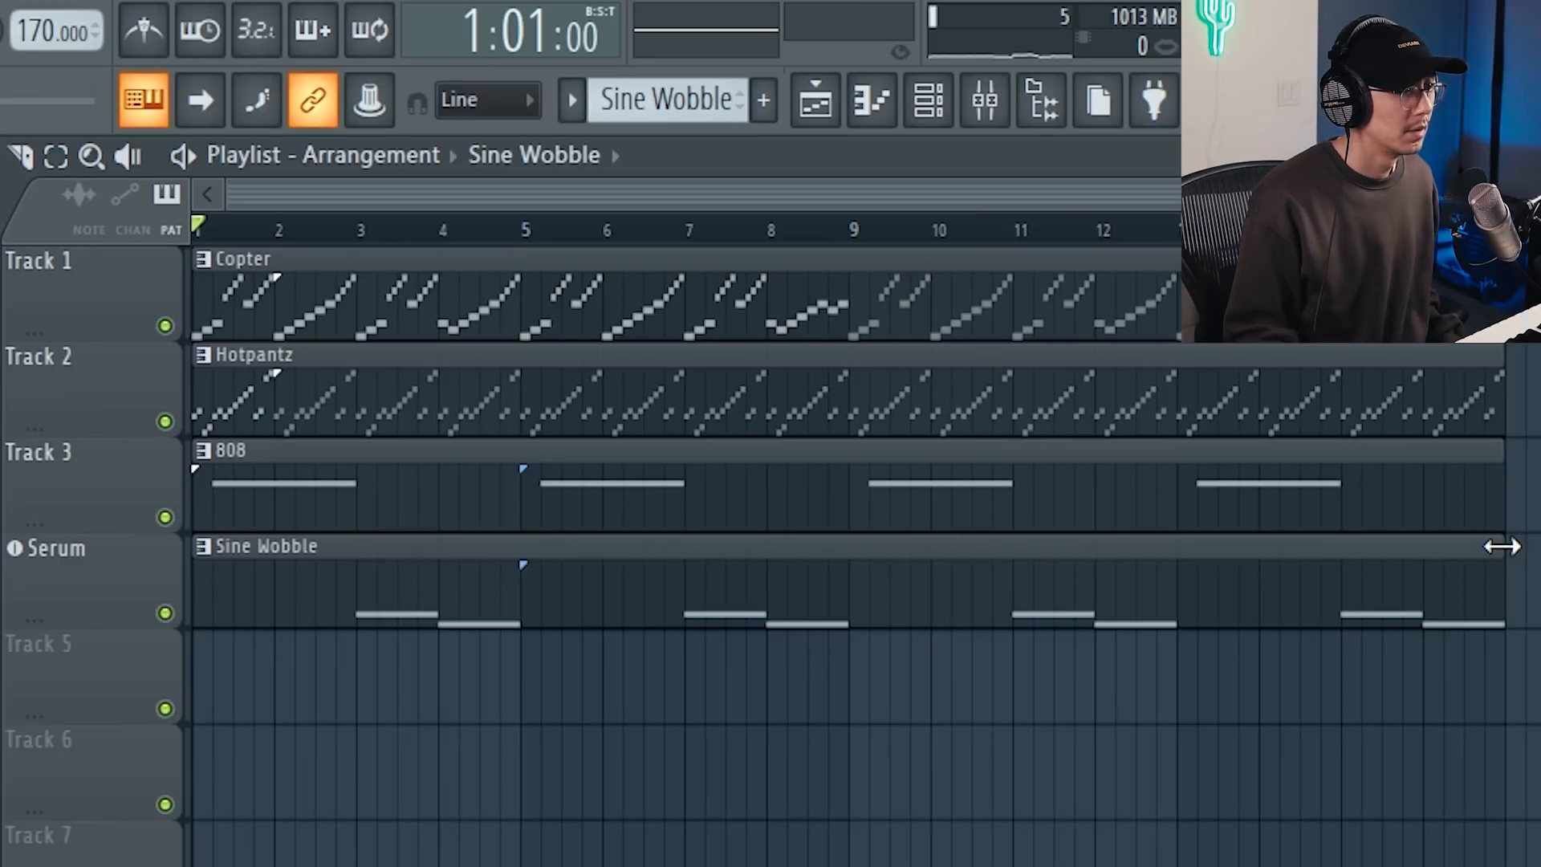
Shorten the Sine Wobble clip to end at bar 5 and place another copy at bar 9.
drag(1501, 544, 518, 530)
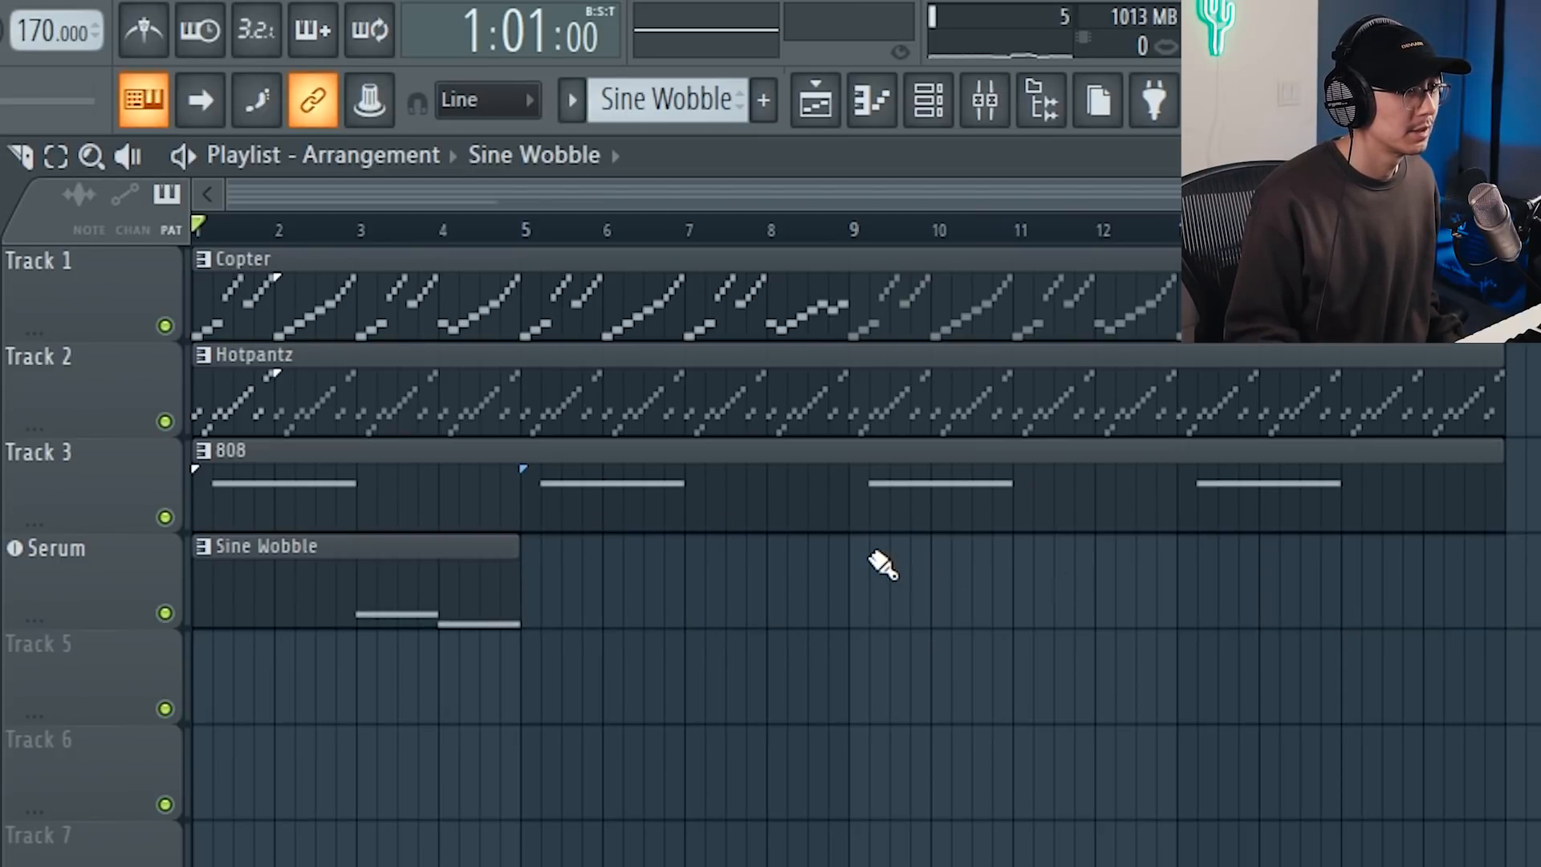
click(859, 546)
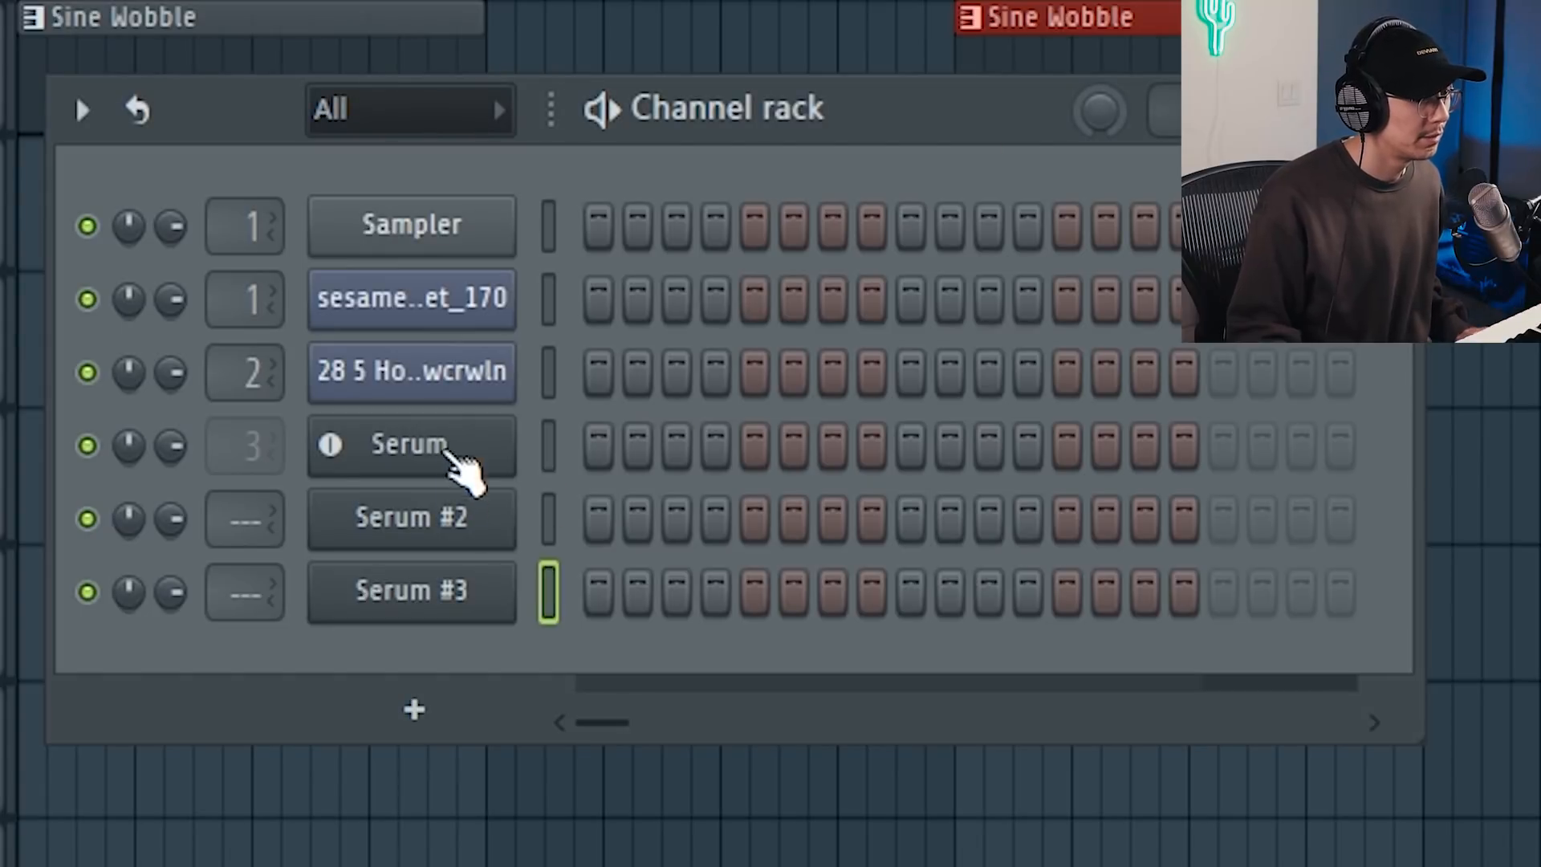
Rename the Serum channel as 808 and the Serum #2 channel as Sine Wobble.
right_click(447, 447)
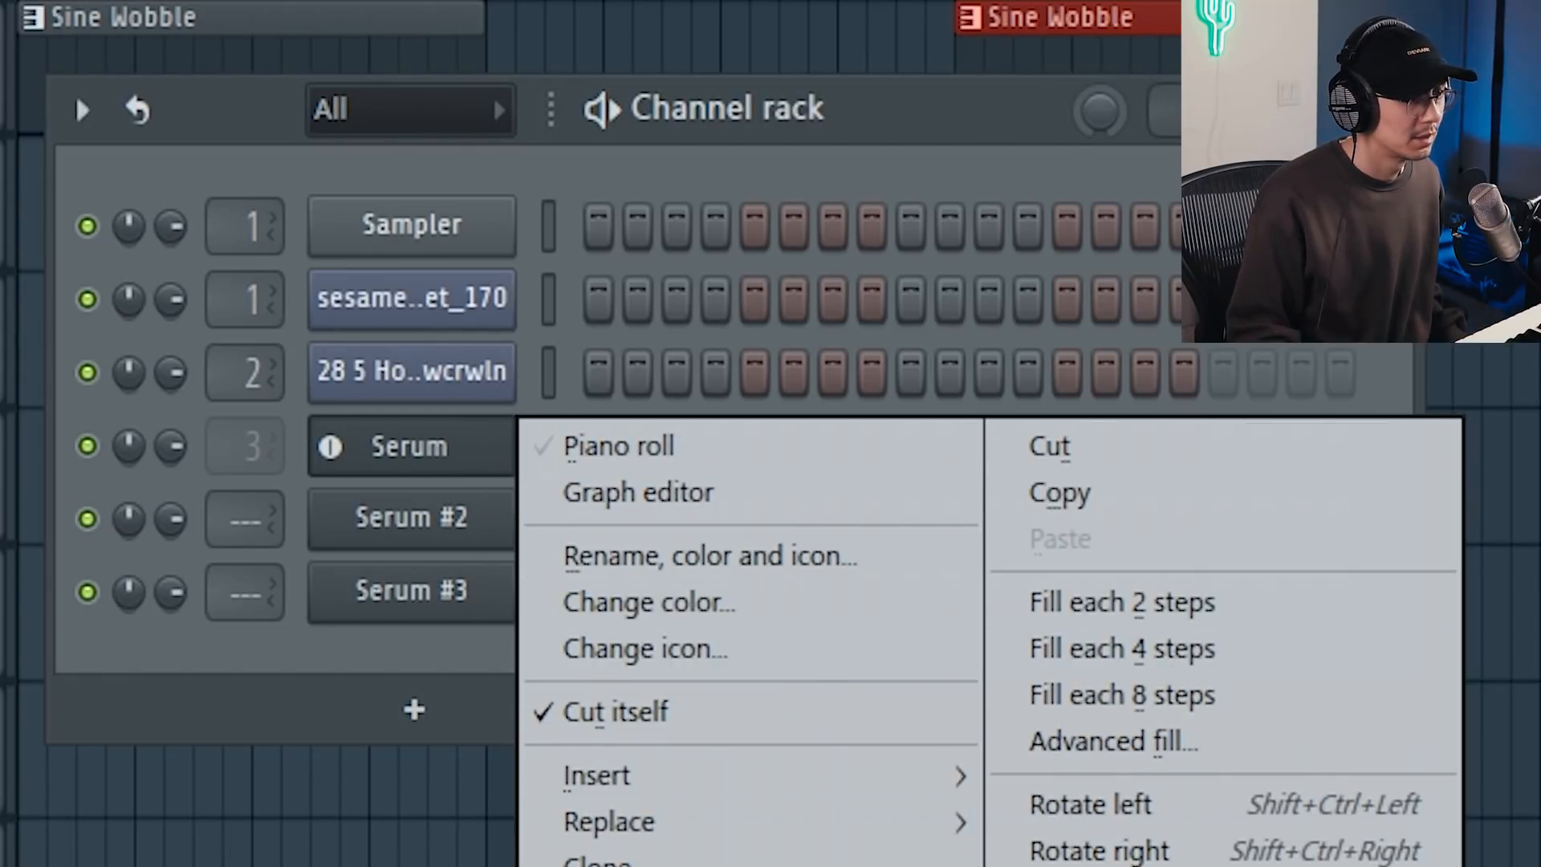
click(629, 554)
text(808)
key(Return)
right_click(425, 518)
click(716, 630)
text(Sine Wobble)
key(Return)
Rename Serum #3 as Fuzzy Wobble and the two loop channels as Hotpantz and Copter, and remove the unused Sampler channel.
right_click(425, 592)
text(Hotpantz)
key(Return)
right_click(426, 299)
click(654, 408)
text(Copter)
key(Return)
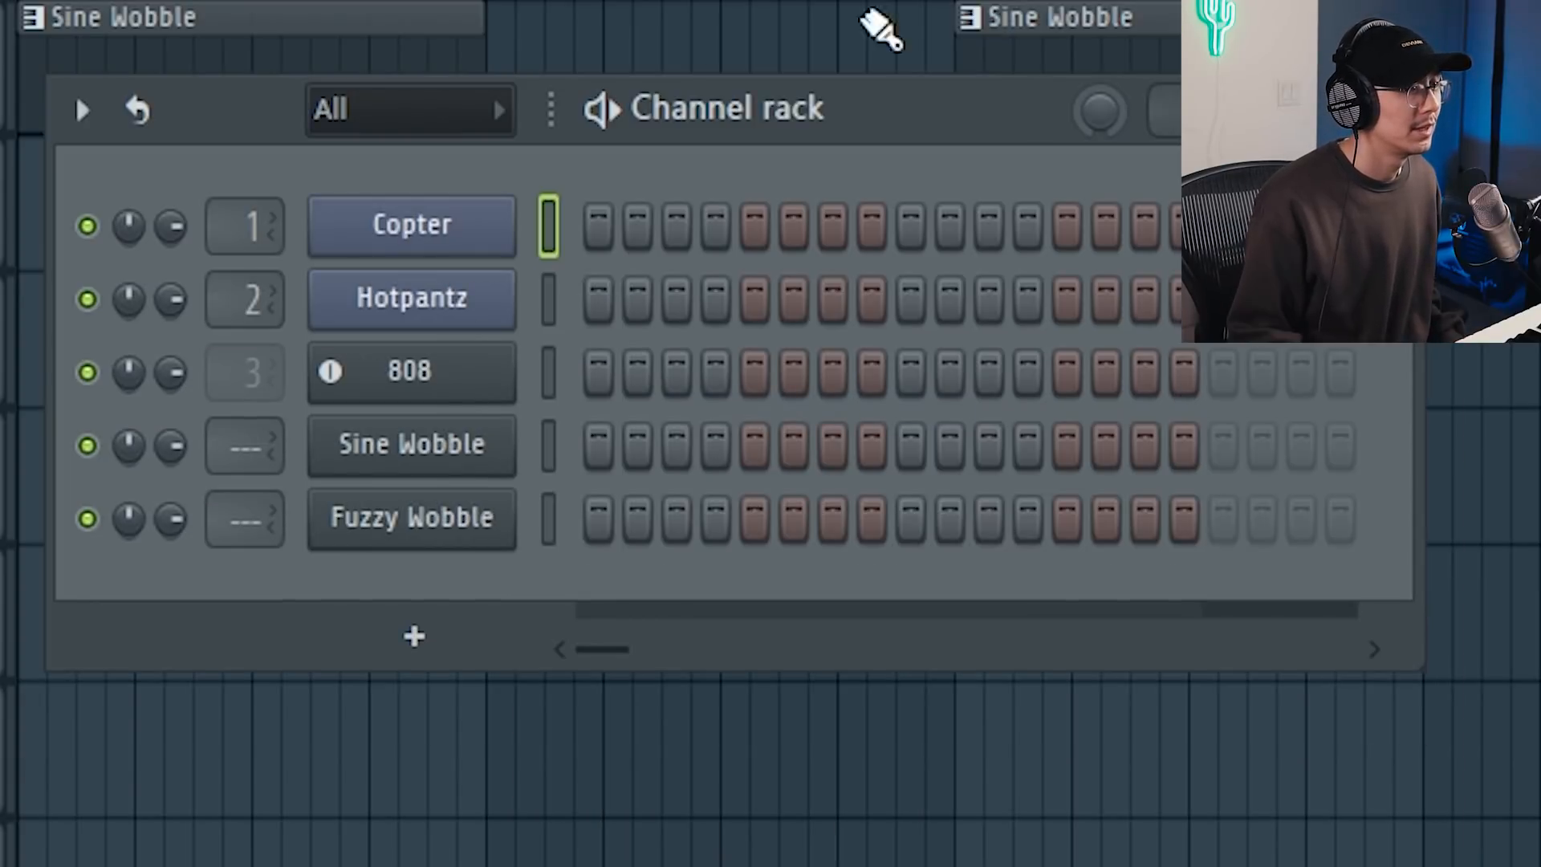
Stretch the Fuzzy Wobble clip on Track 5 to span bars 5 to 9, and set the pattern's length to 64 steps.
drag(884, 107, 923, 433)
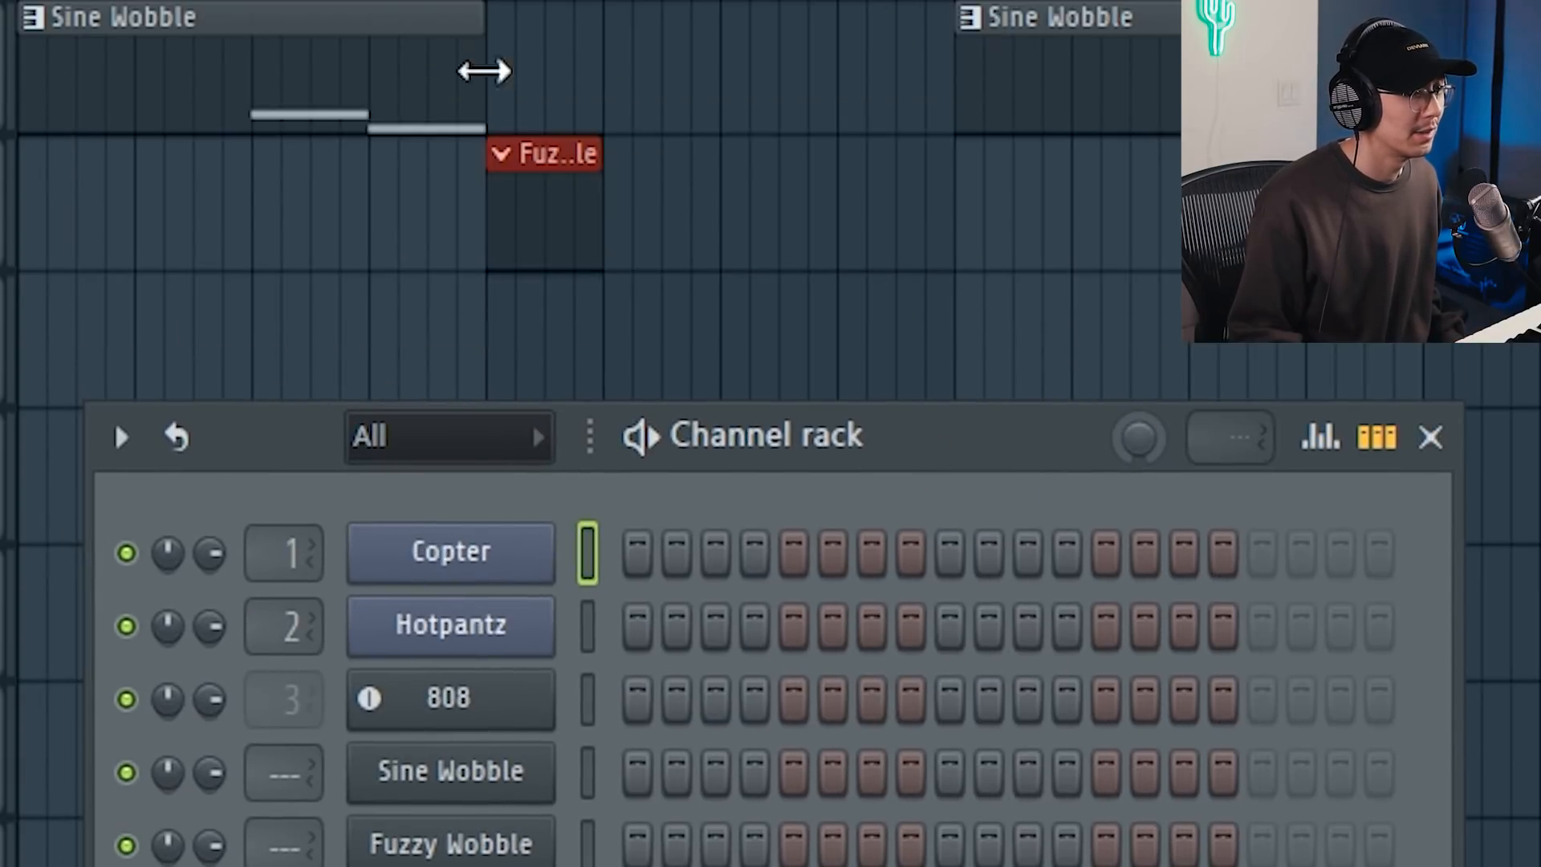
key(F6)
drag(602, 150, 952, 152)
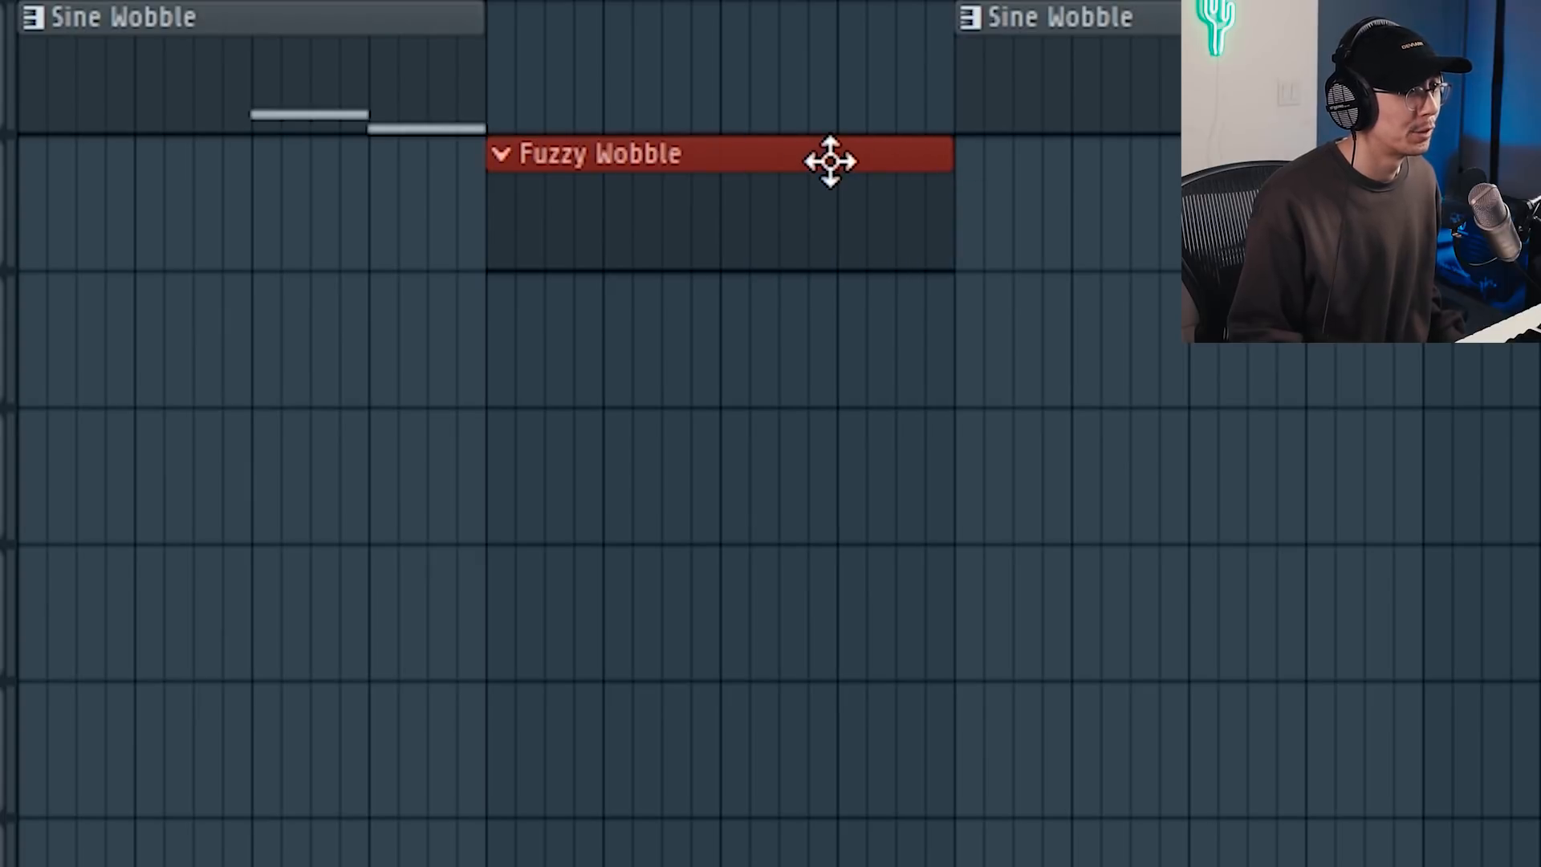
key(F6)
drag(1237, 457, 1237, 377)
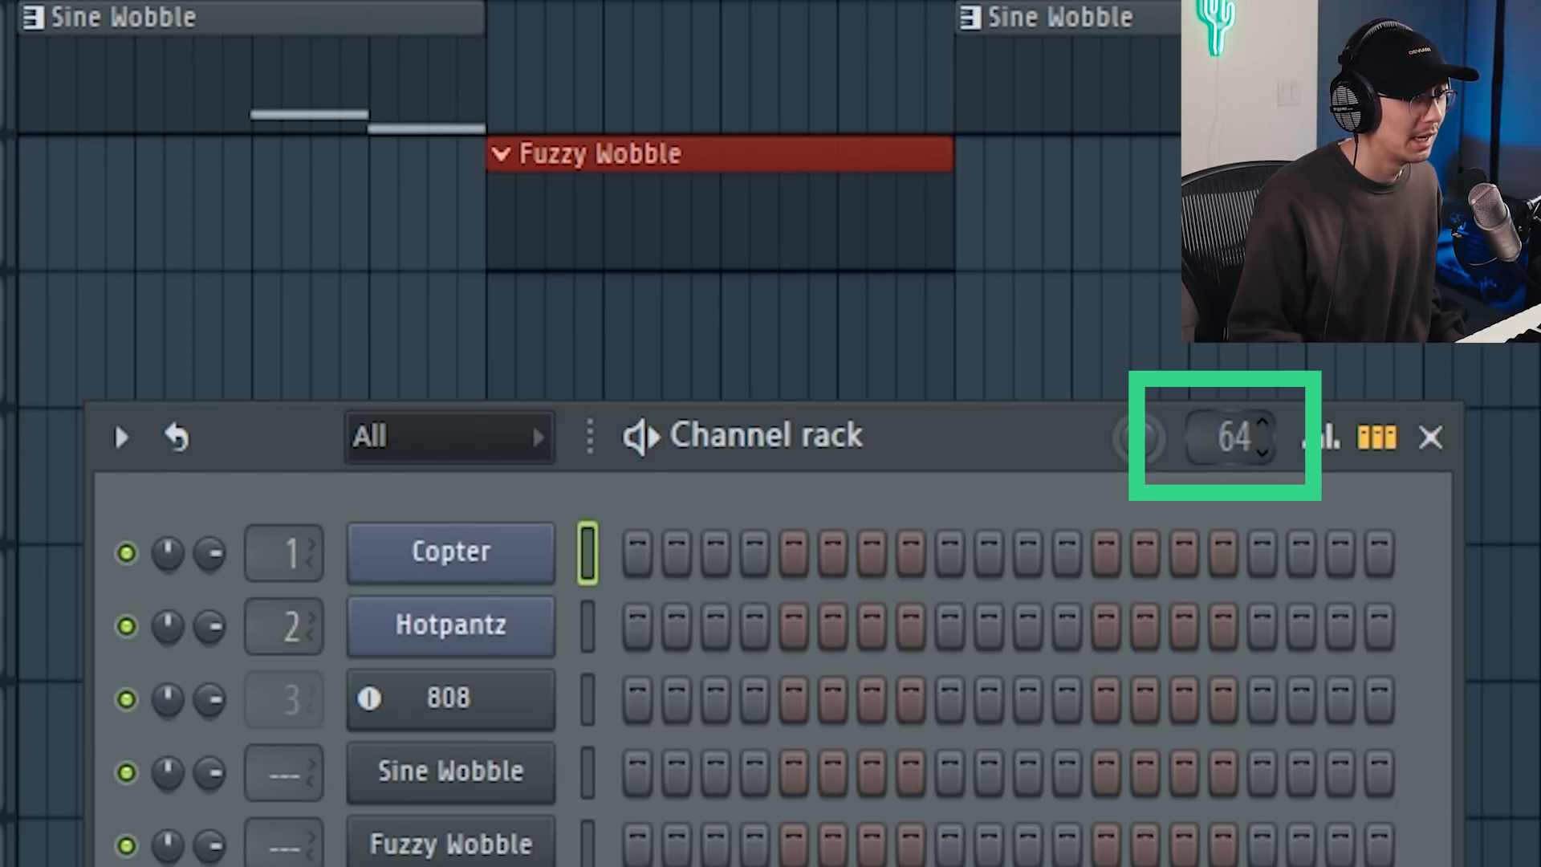
click(1430, 437)
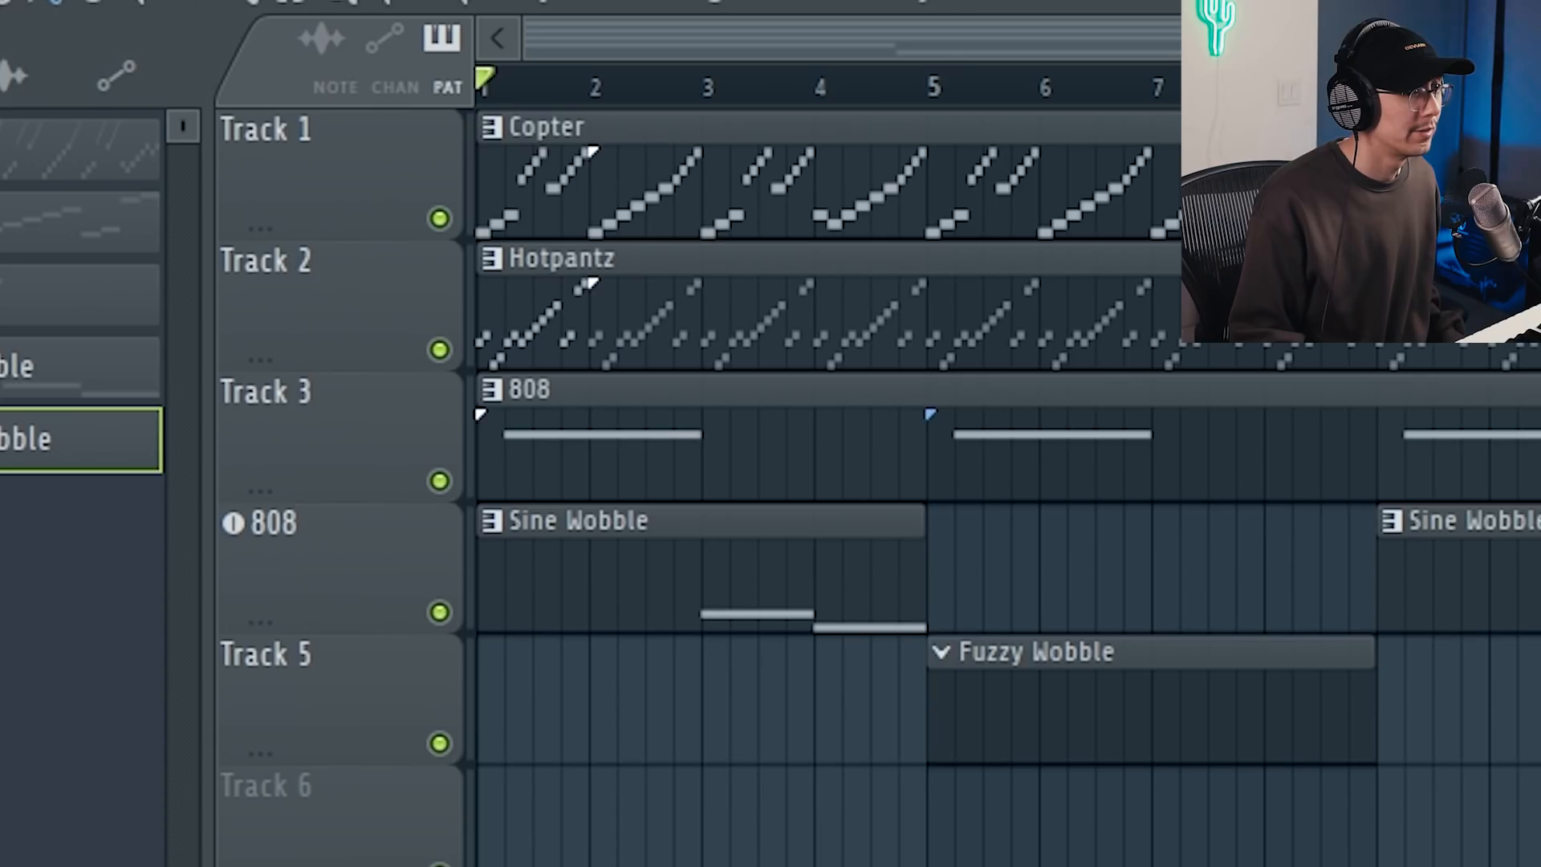
Enter a one-bar D3 note at bar 3 and a lower one-bar note at bar 4 for the Fuzzy Wobble.
key(F7)
key(F7)
key(F7)
click(1043, 77)
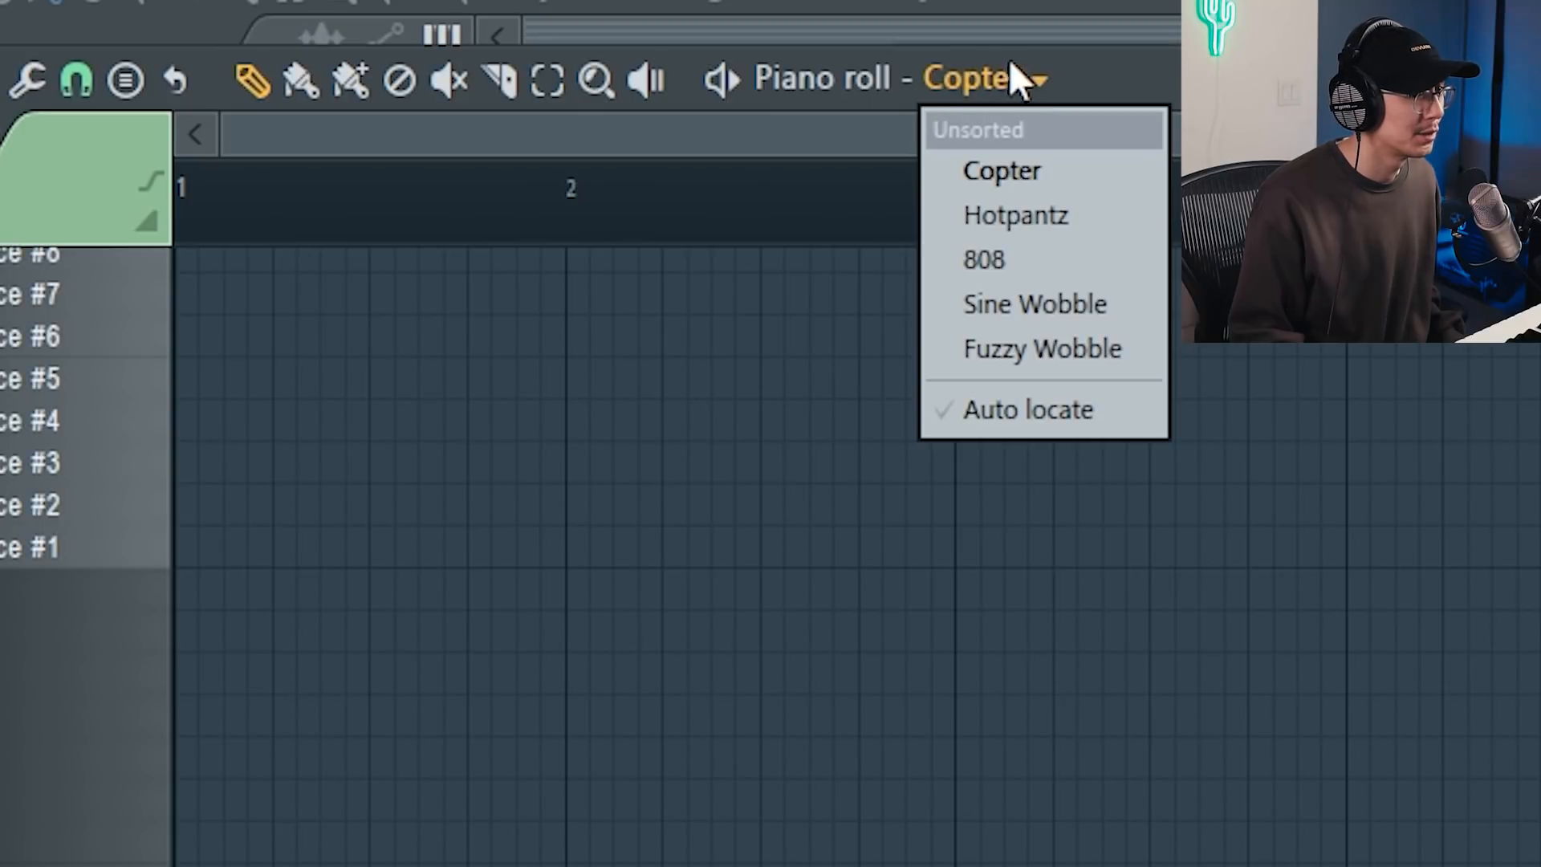
click(1015, 348)
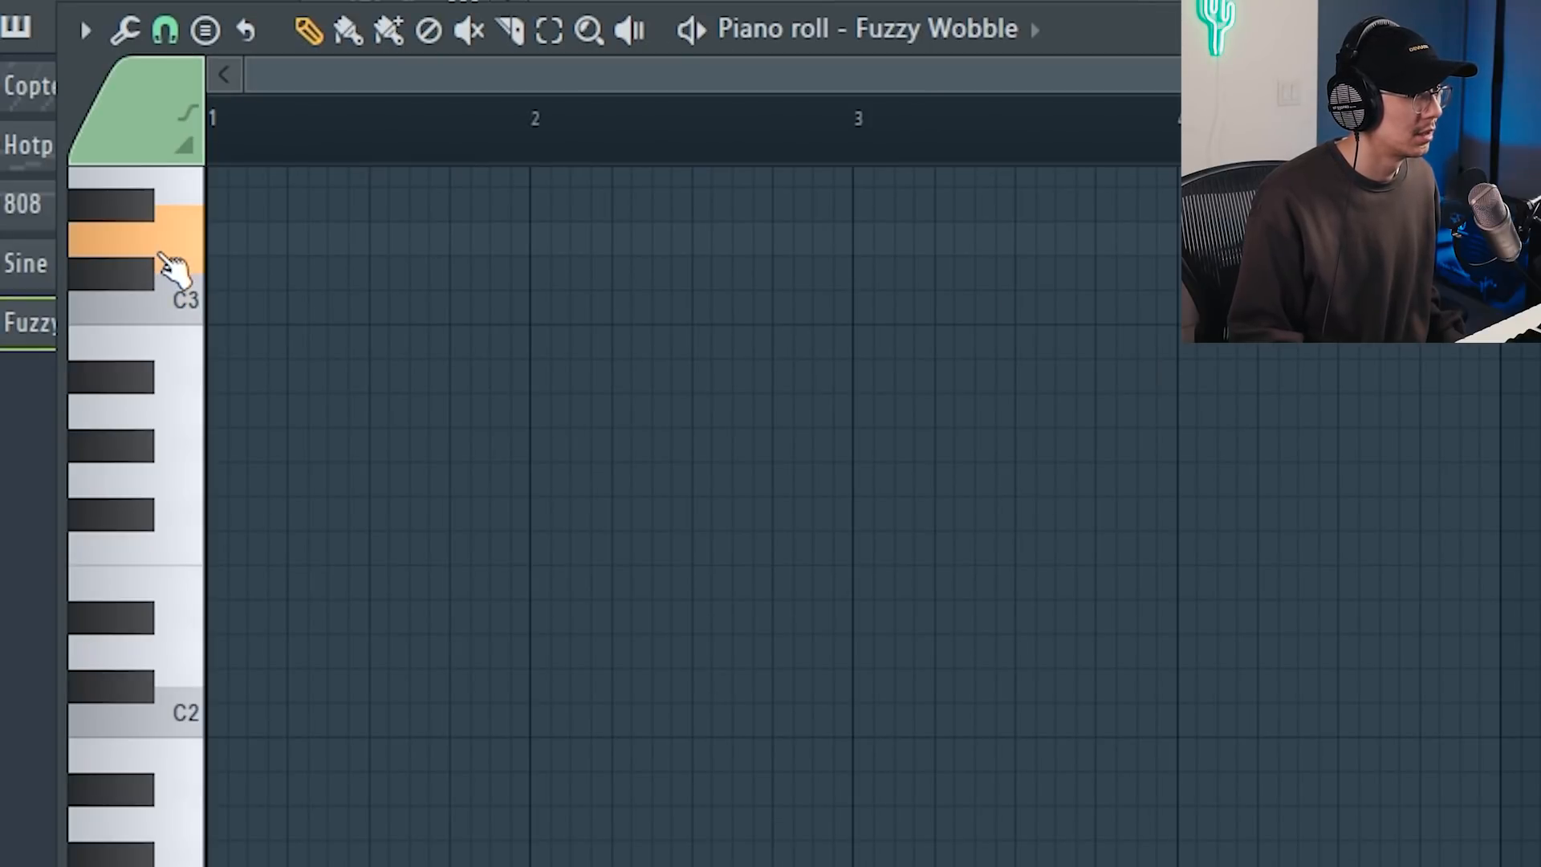
click(860, 236)
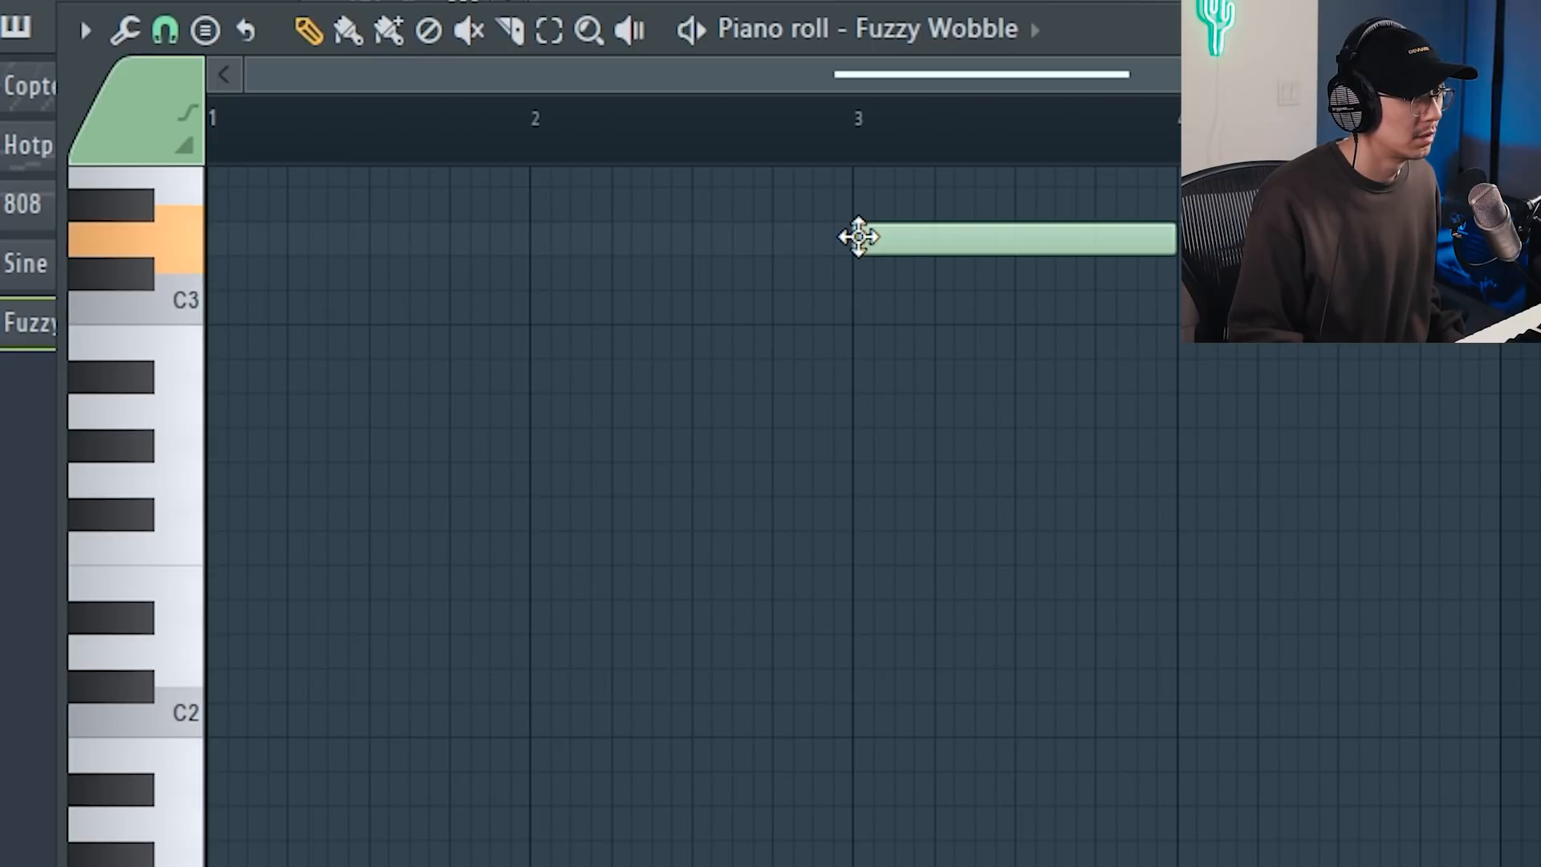
click(1194, 610)
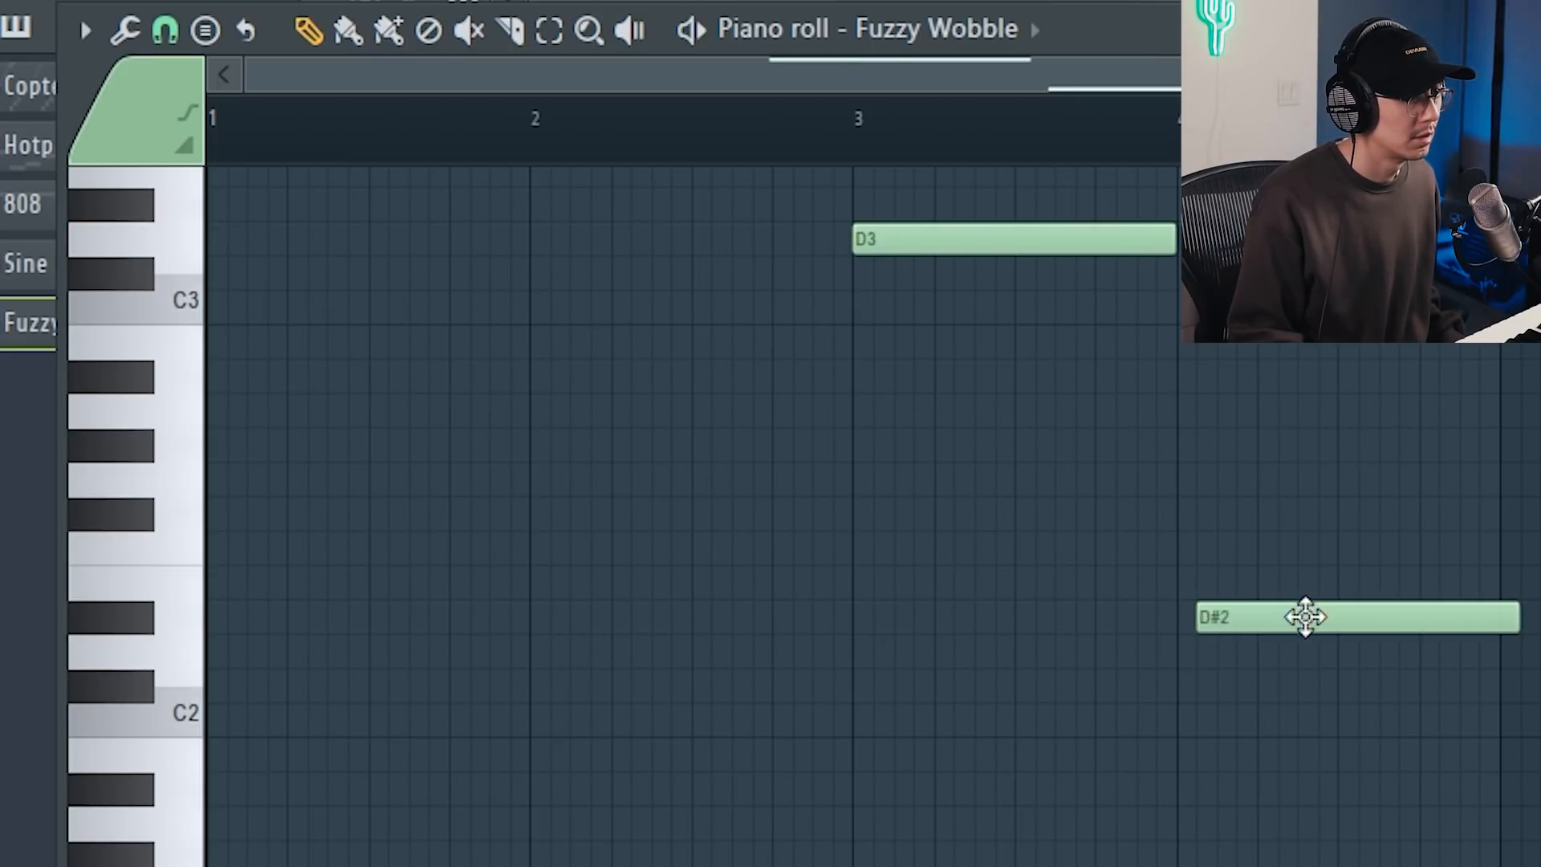
drag(1283, 599, 1284, 547)
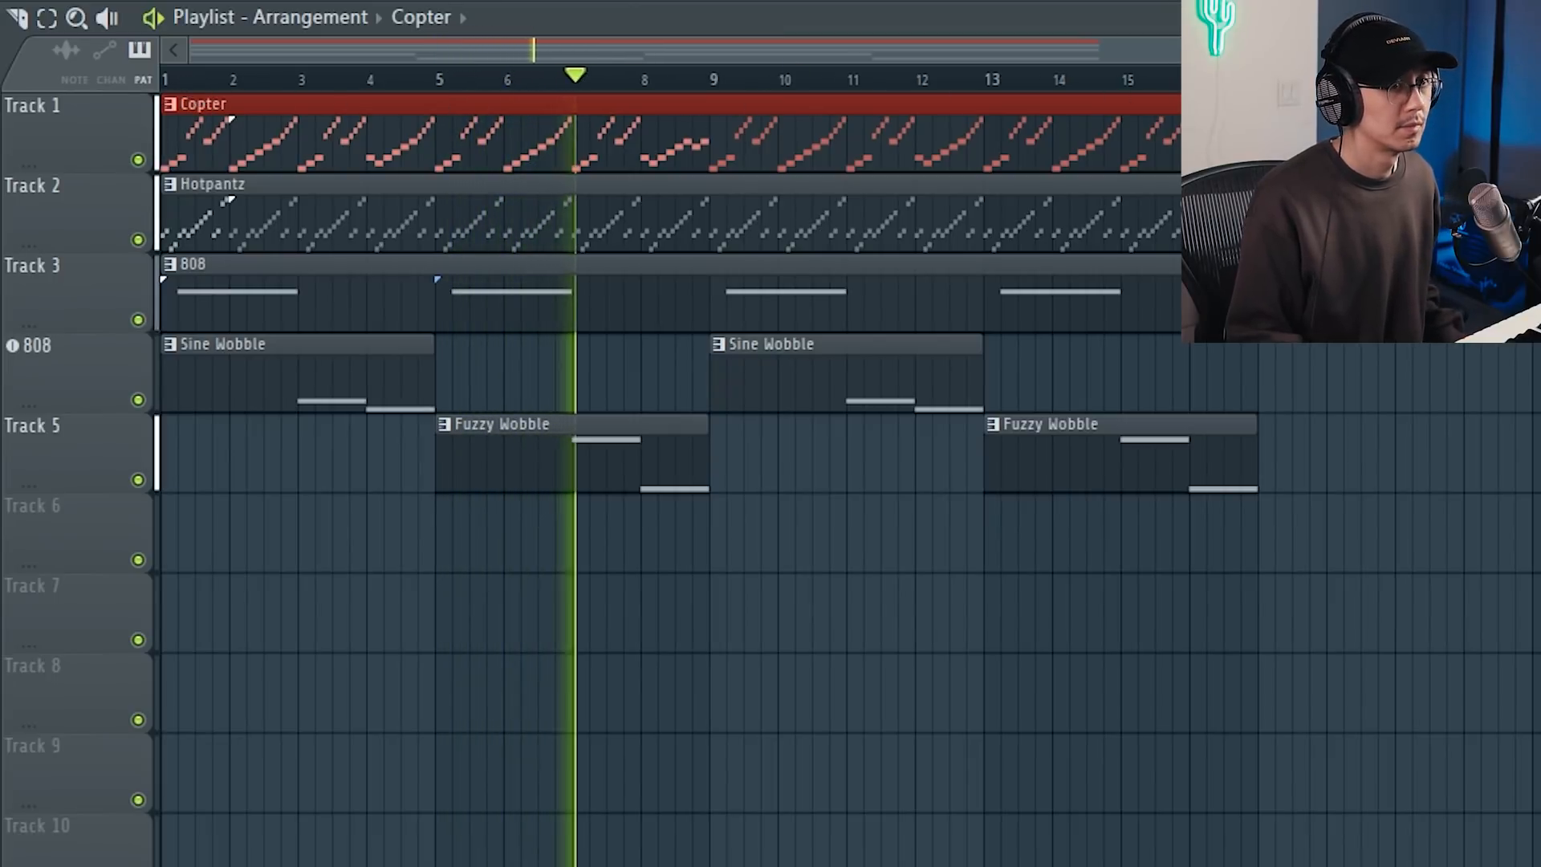
Repeat the arrangement's clips out to bar 65 and place the Mary Blige Real Love Fixed acapella on Track 6 from bar 1.
drag(1326, 49, 1460, 50)
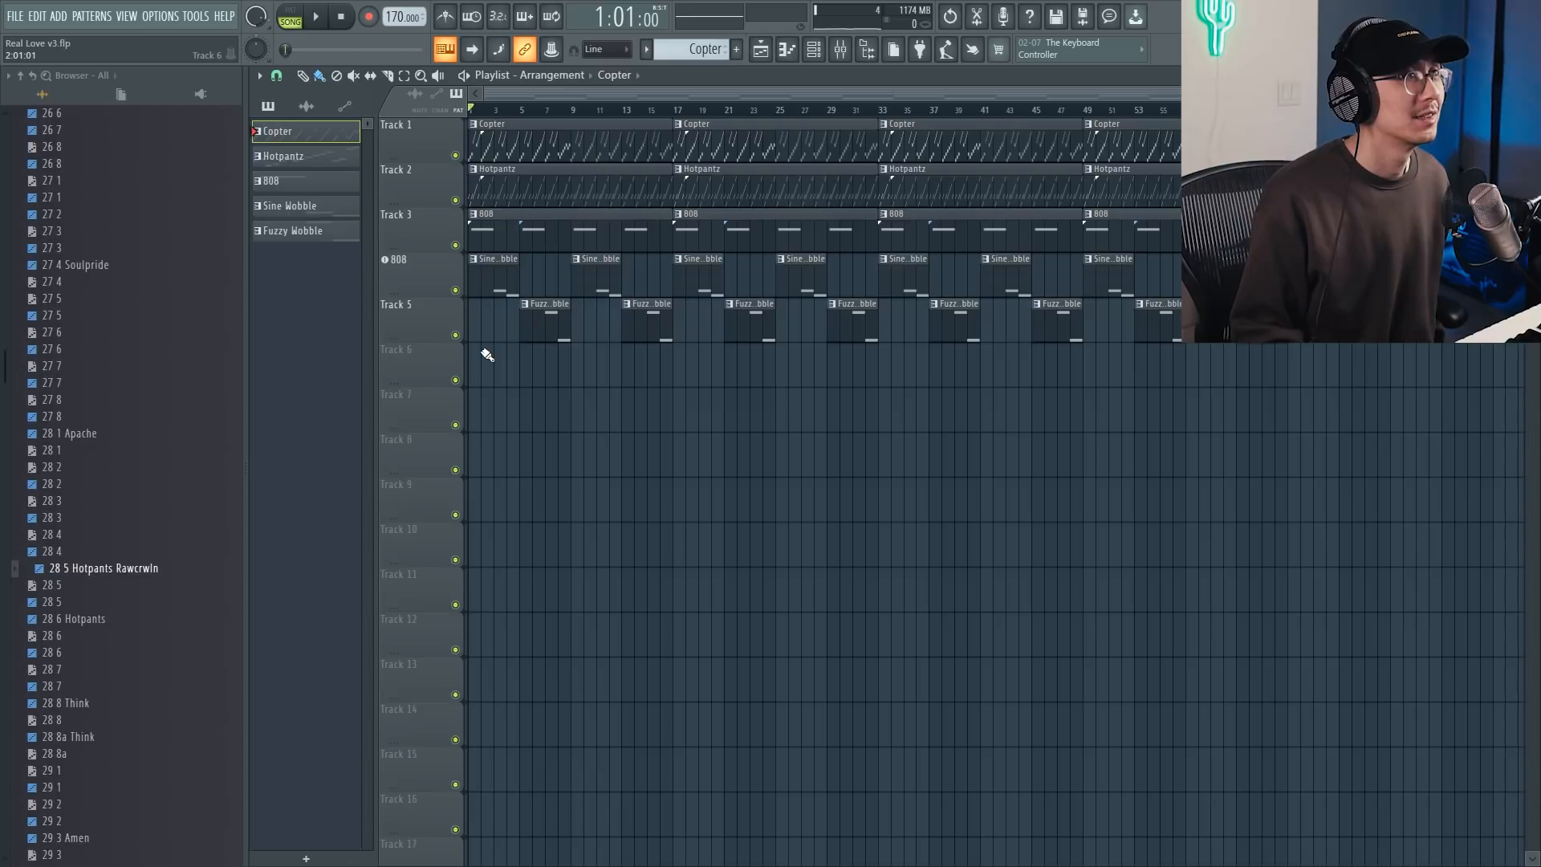
drag(487, 354, 474, 369)
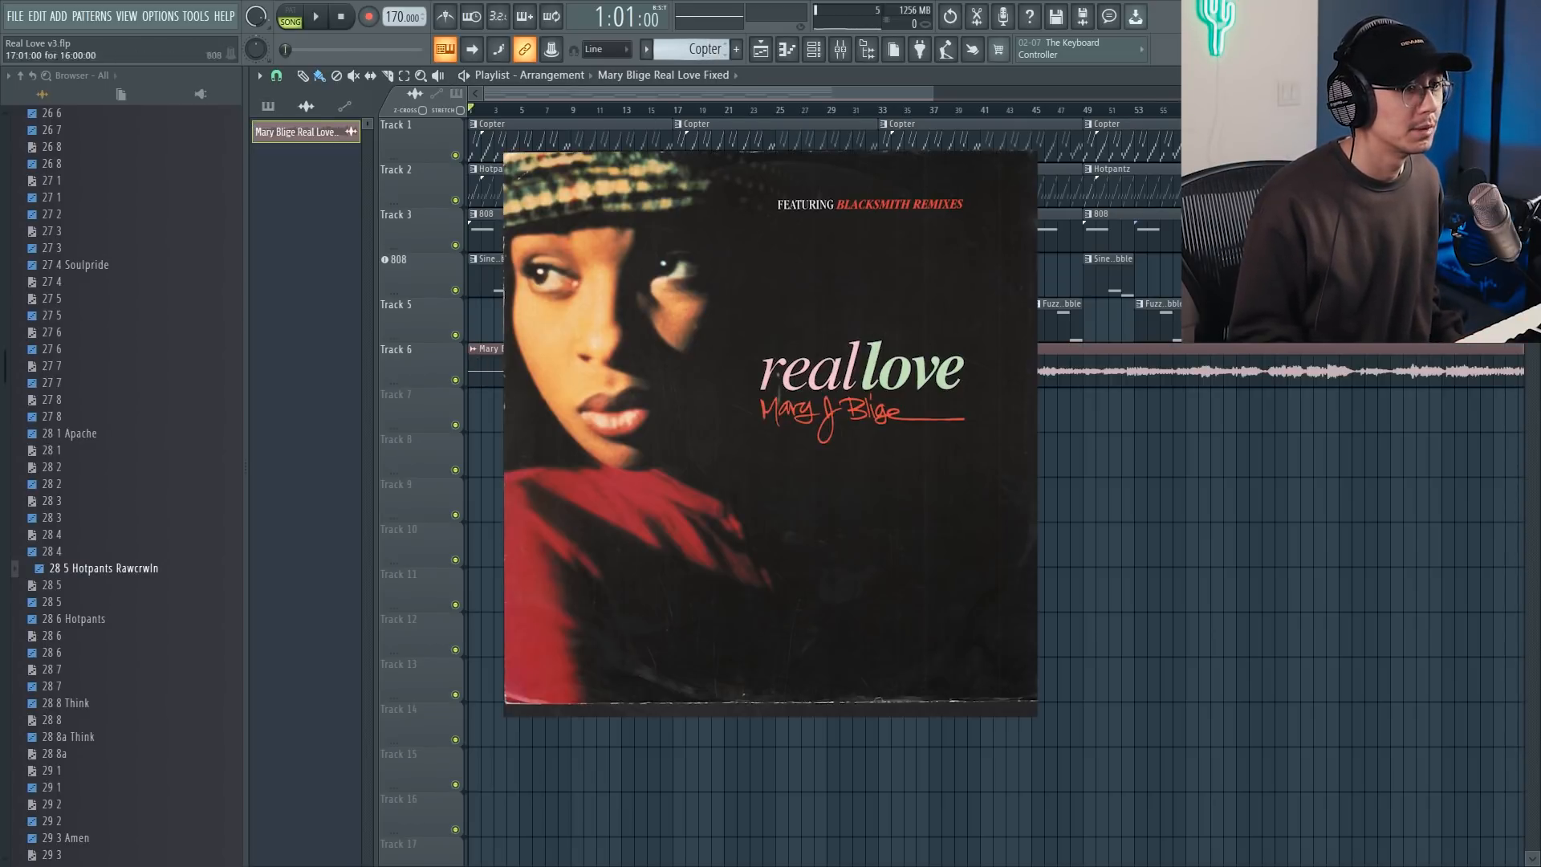
Fit the Real Love acapella to tempo with a value of 190 BPM and repeat the beat and bass clips along its length.
scroll(1365, 138, down, 3)
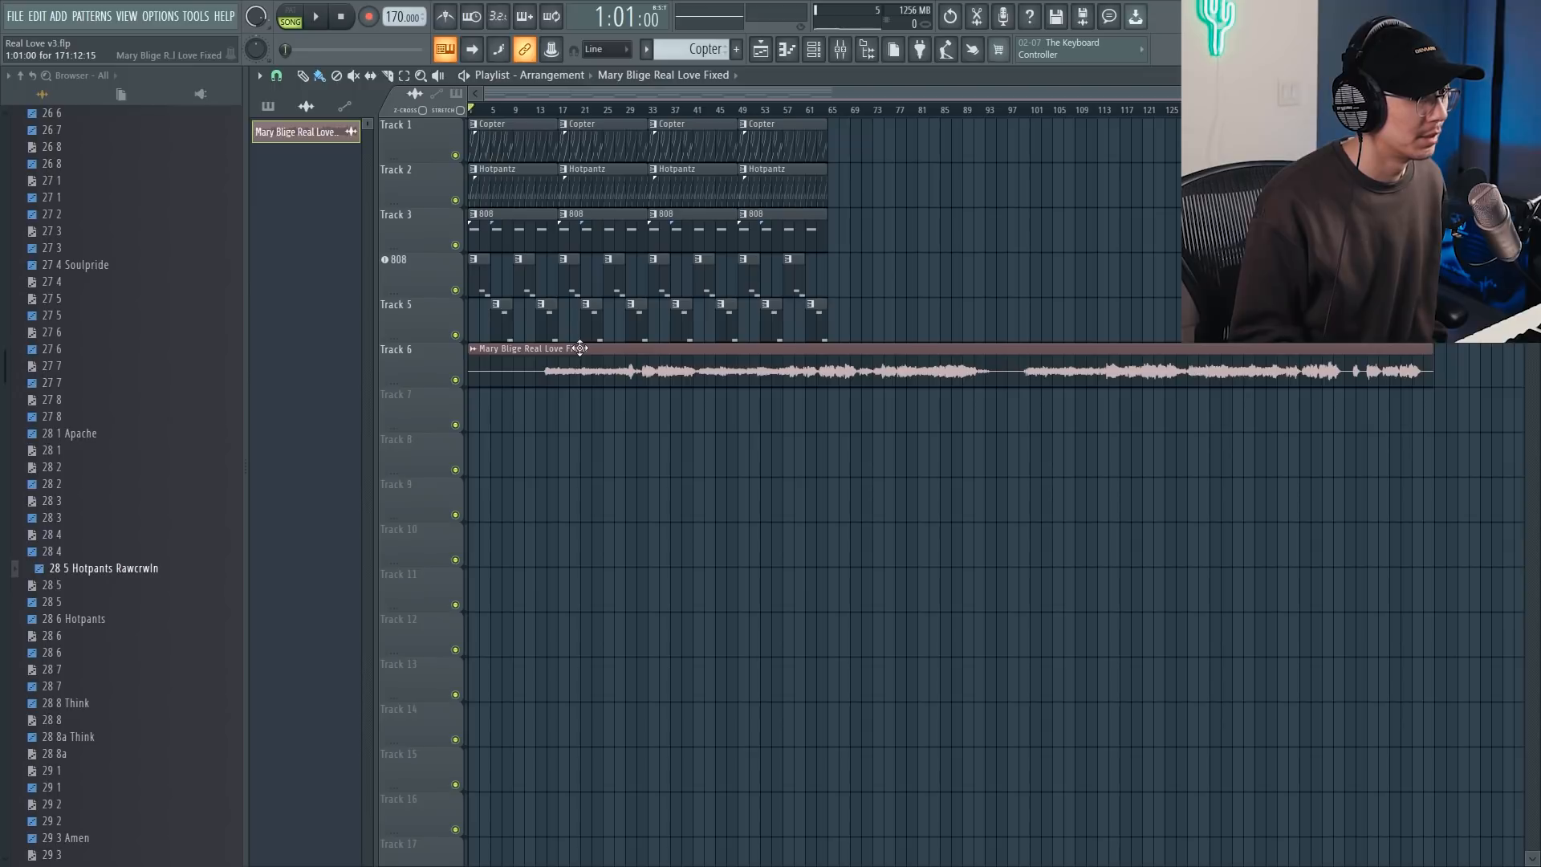
click(473, 348)
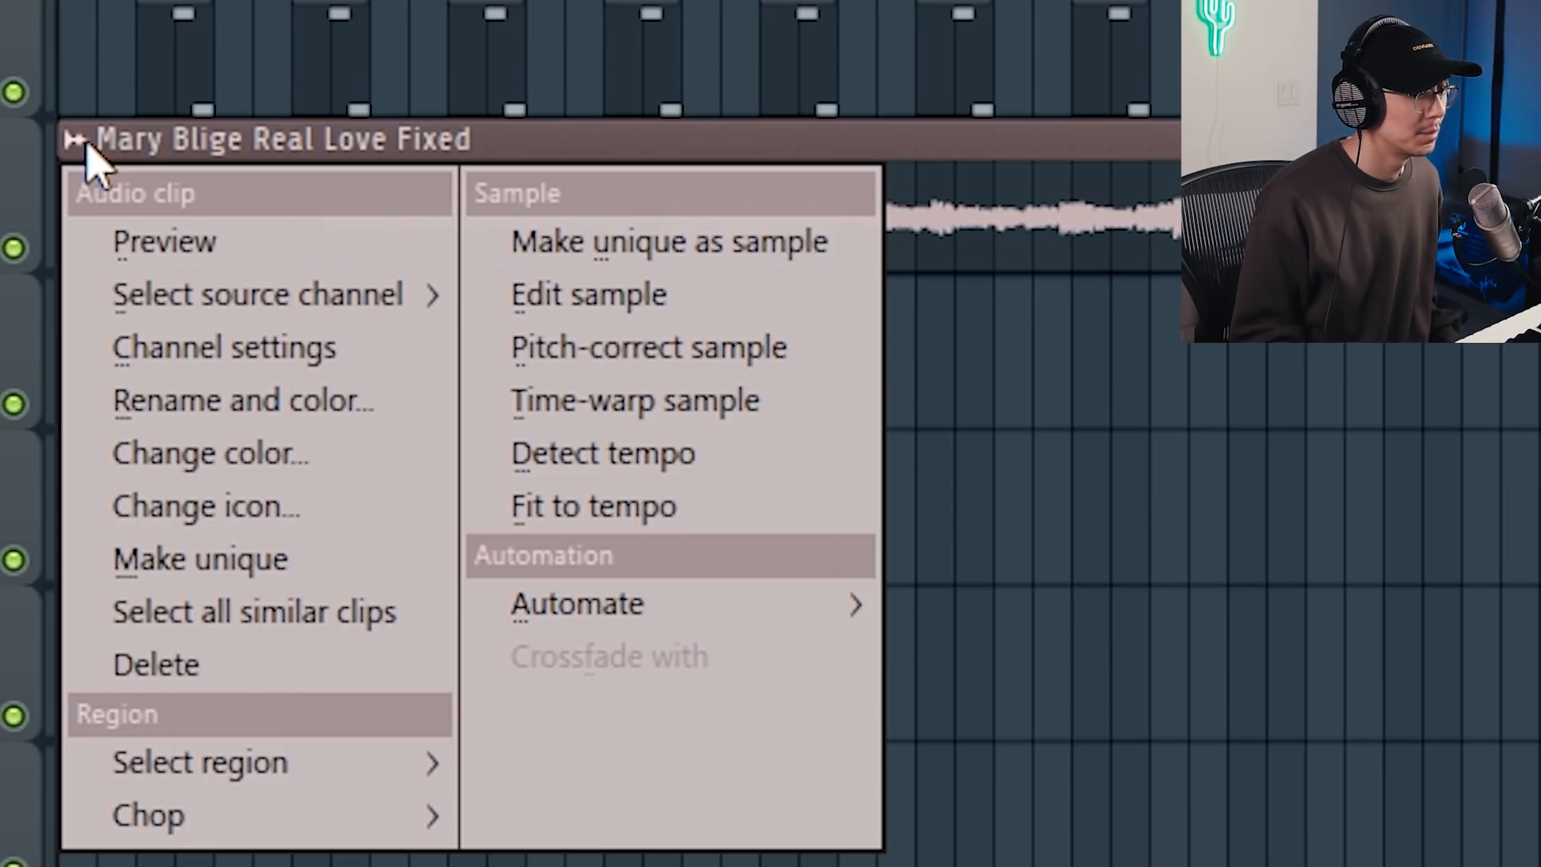
click(715, 513)
click(730, 516)
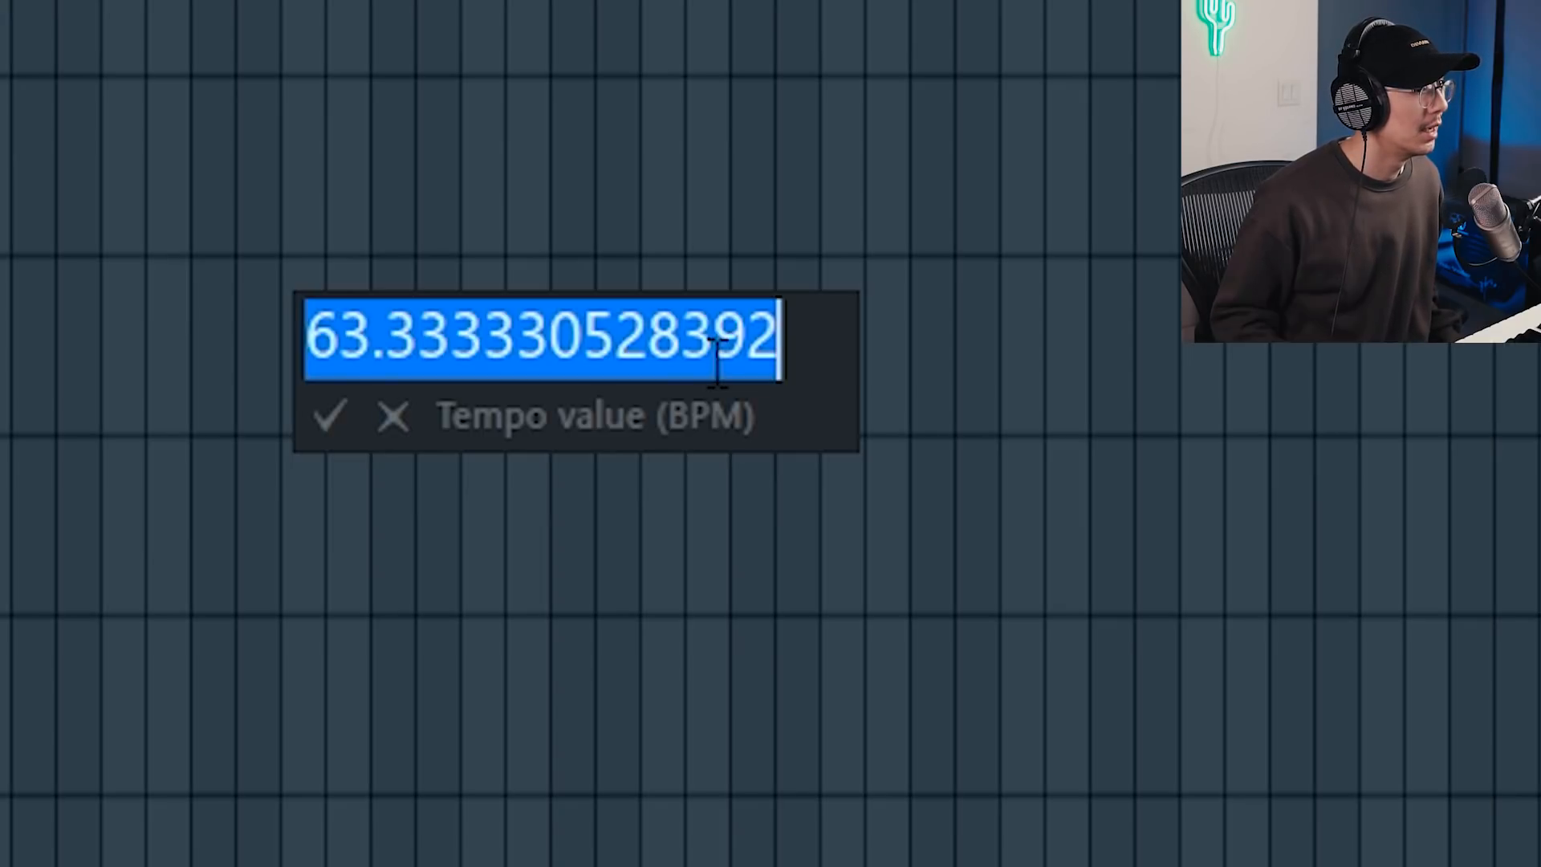
text(190)
key(Return)
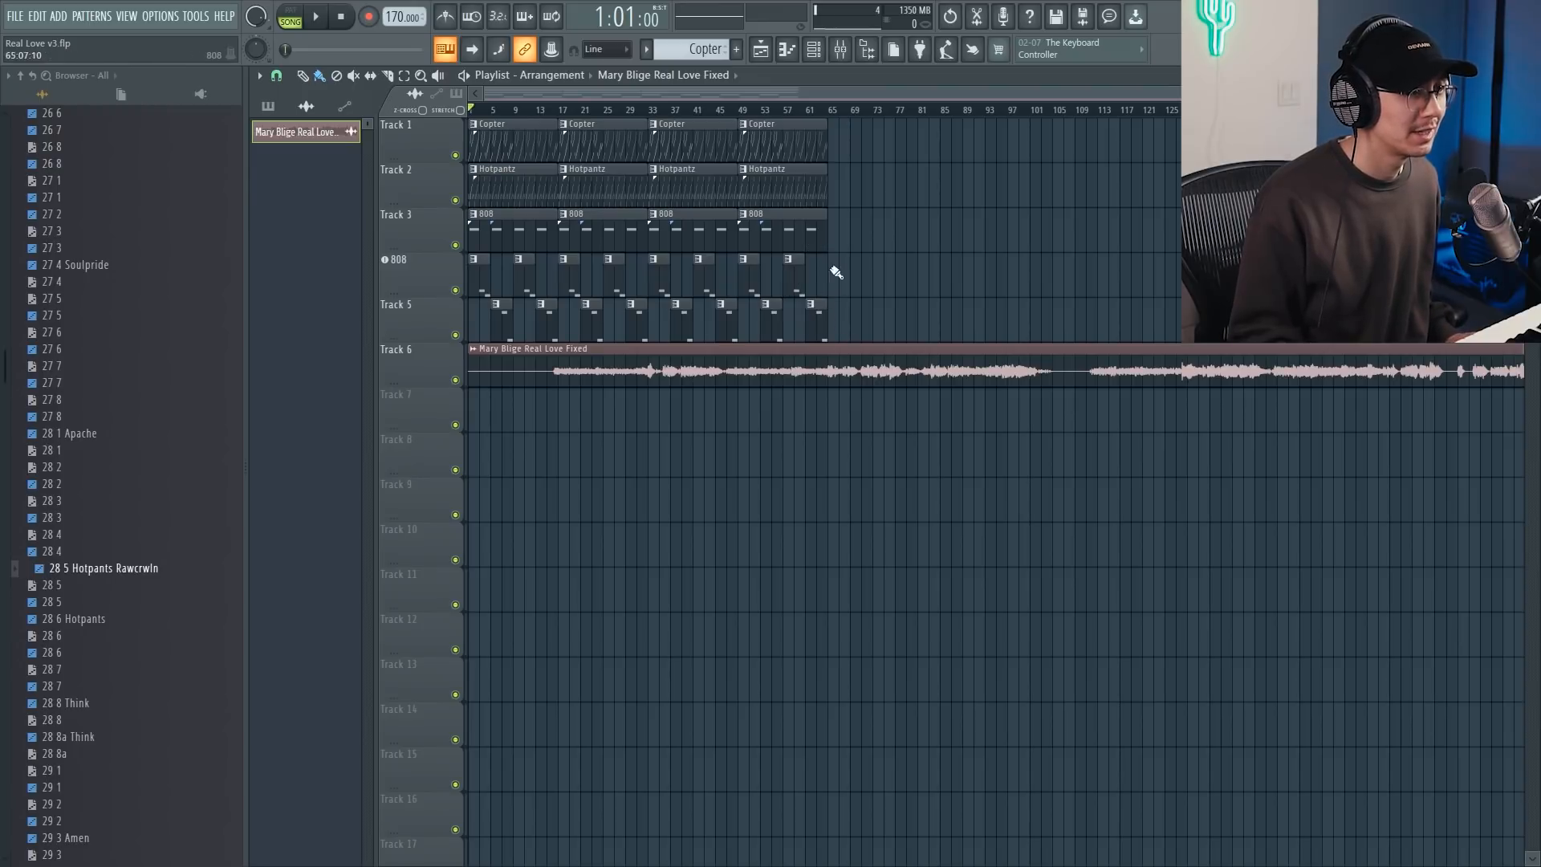
drag(852, 325, 785, 282)
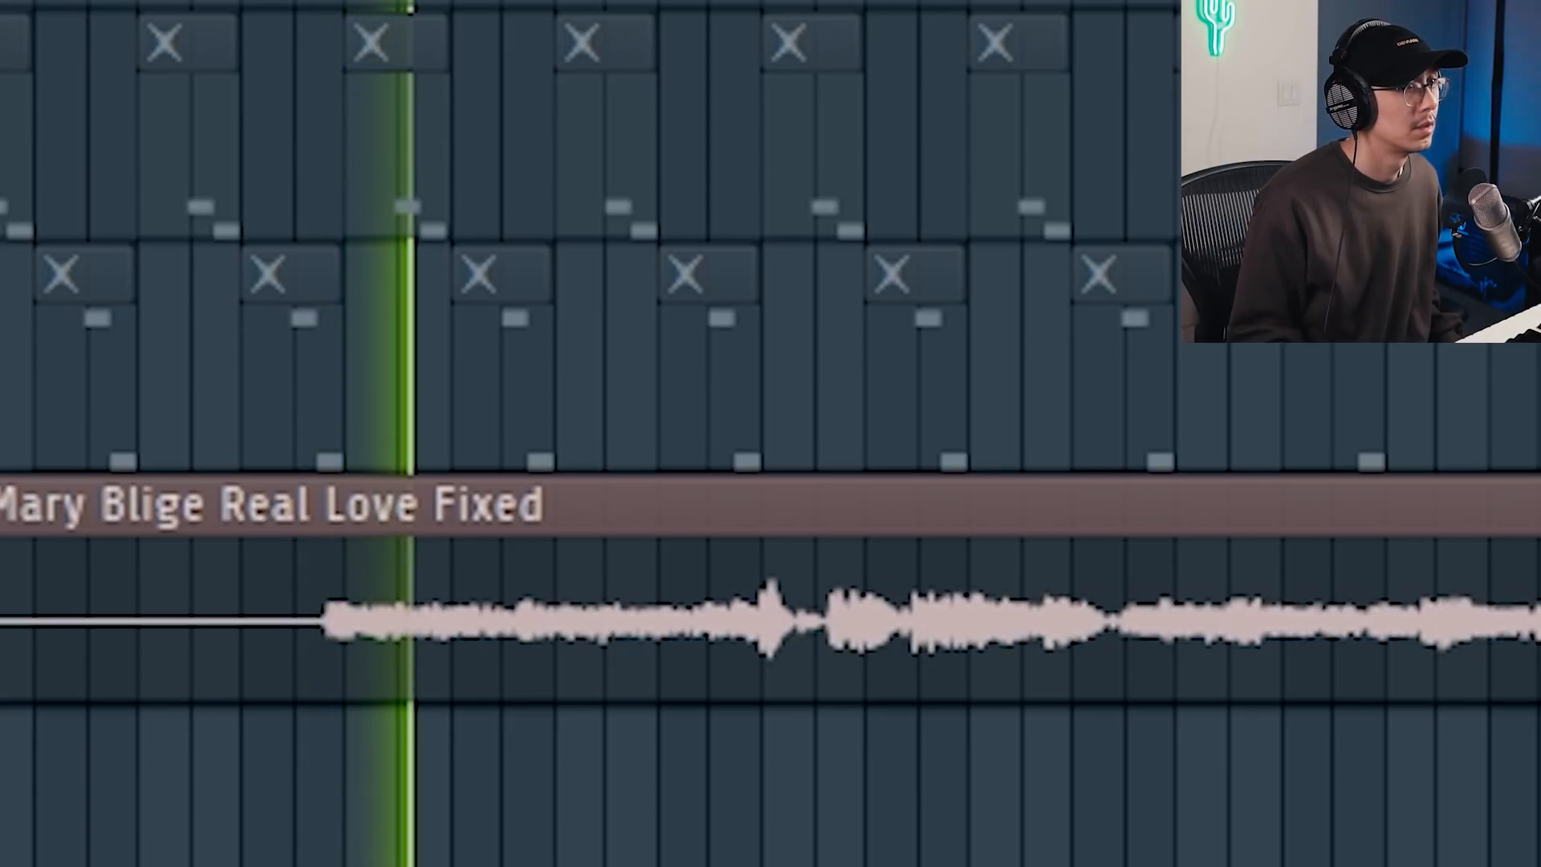
Route the Real Love acapella's channel to mixer insert 6 and bring up that insert in the mixer.
key(F9)
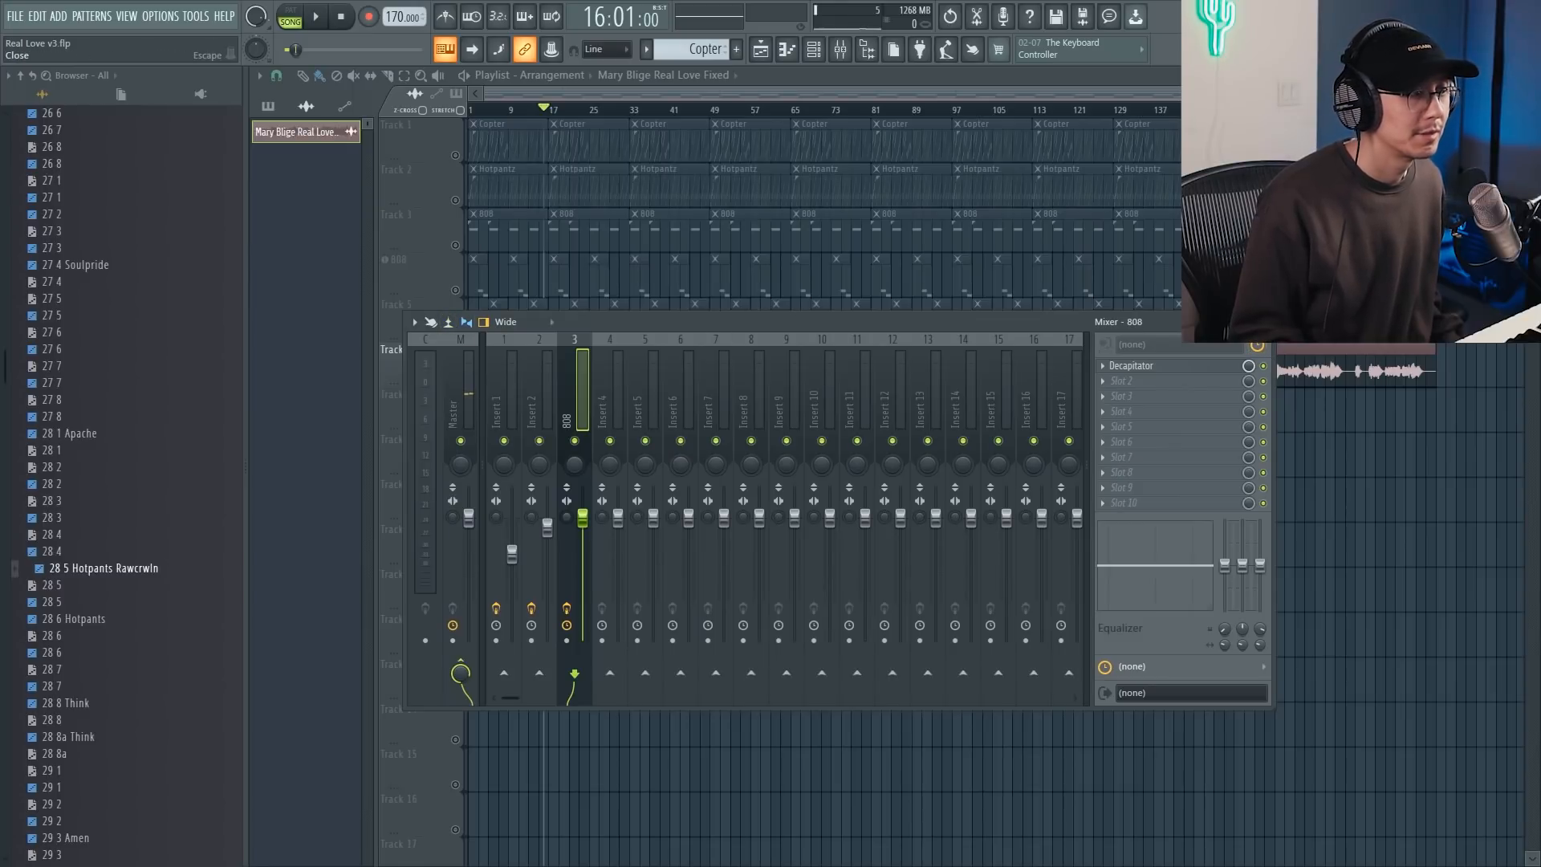
key(F9)
key(F6)
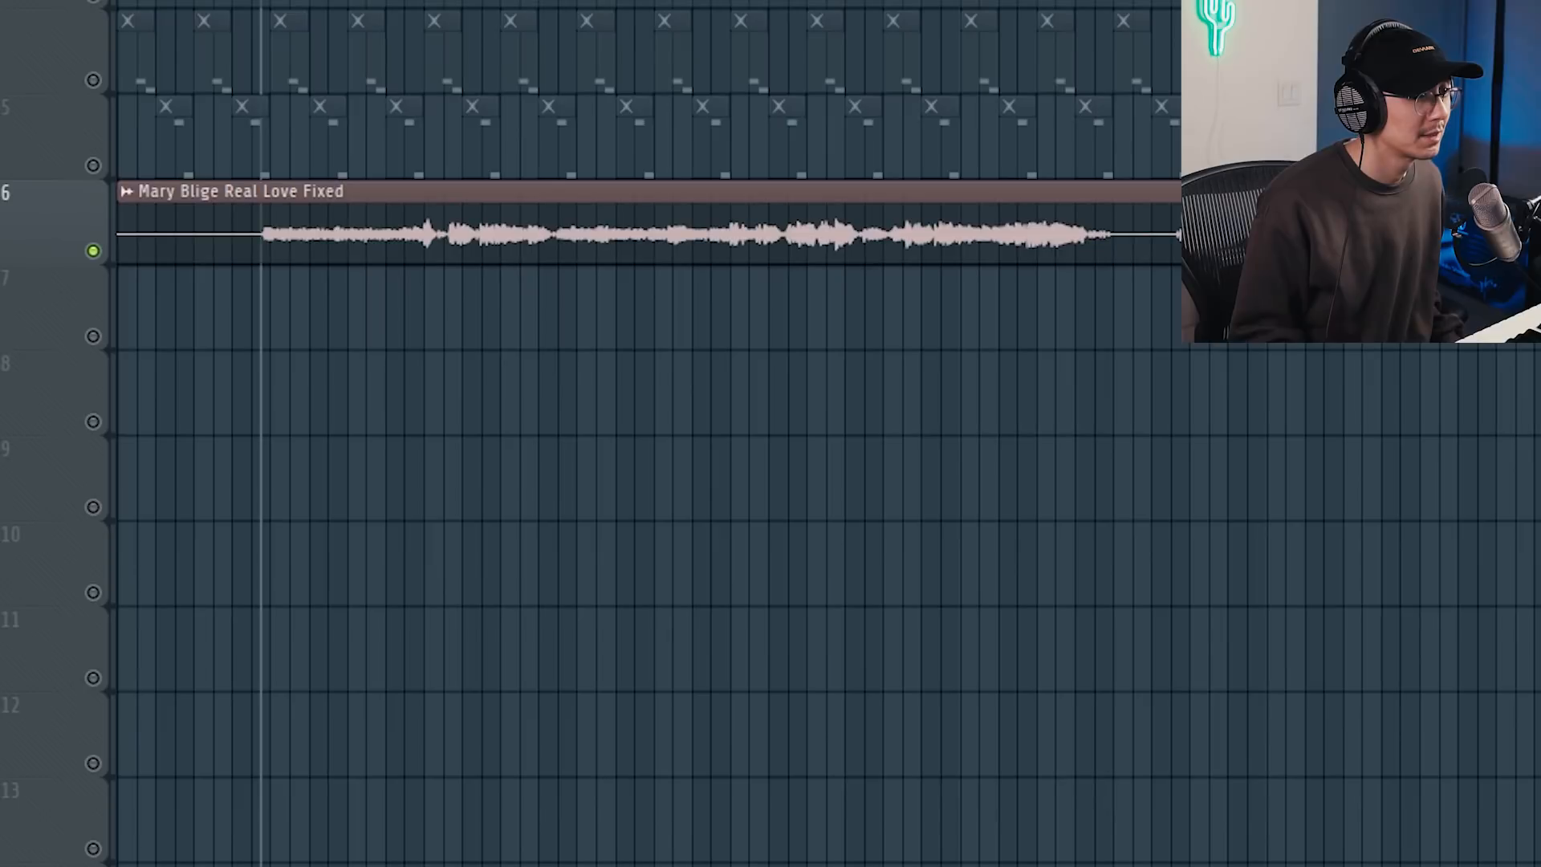
key(F6)
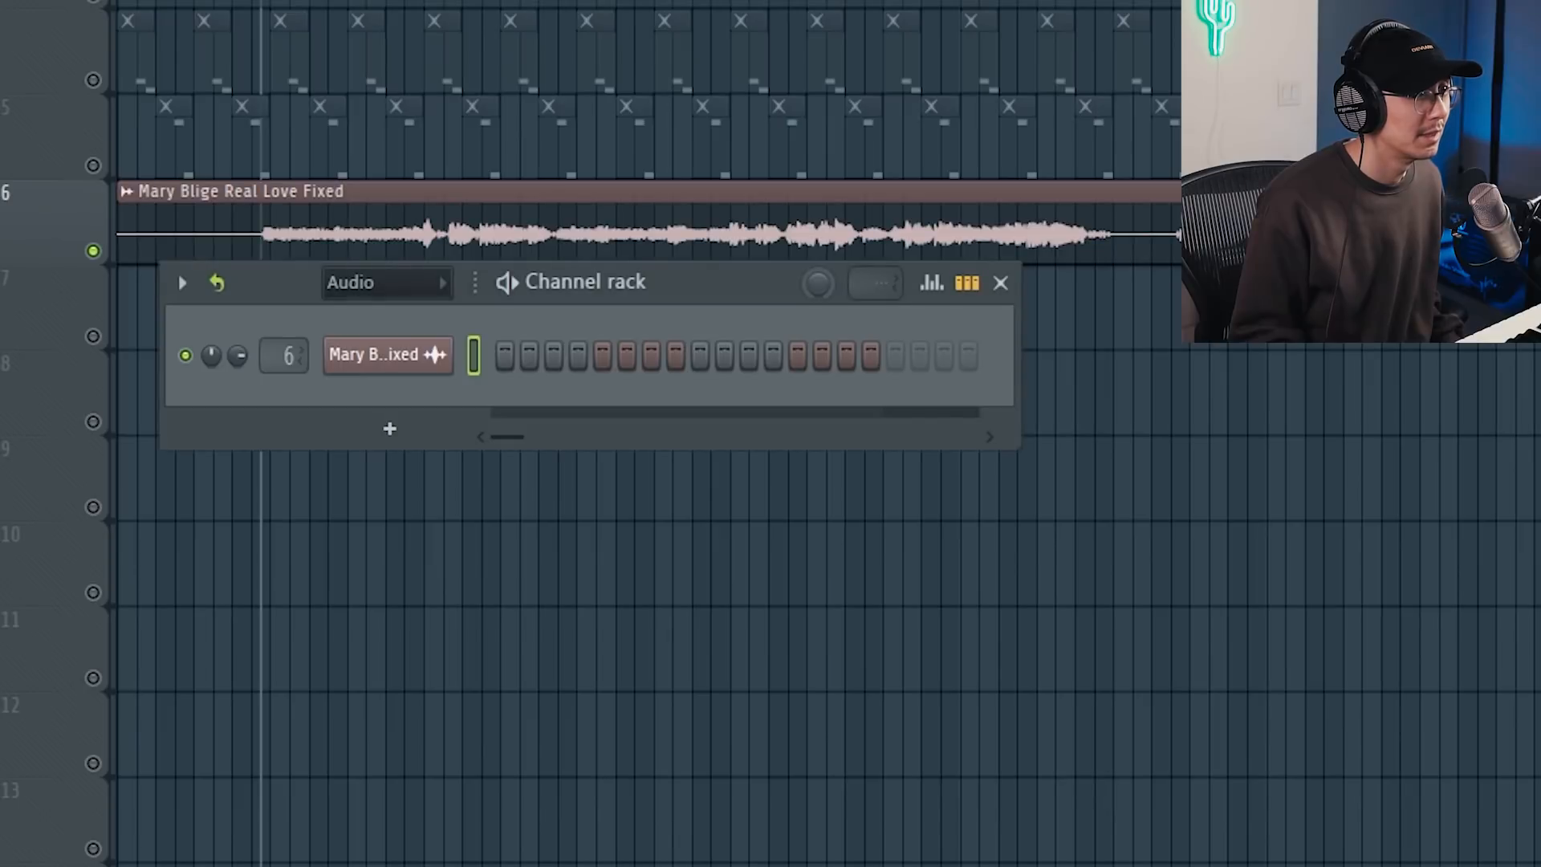
key(F9)
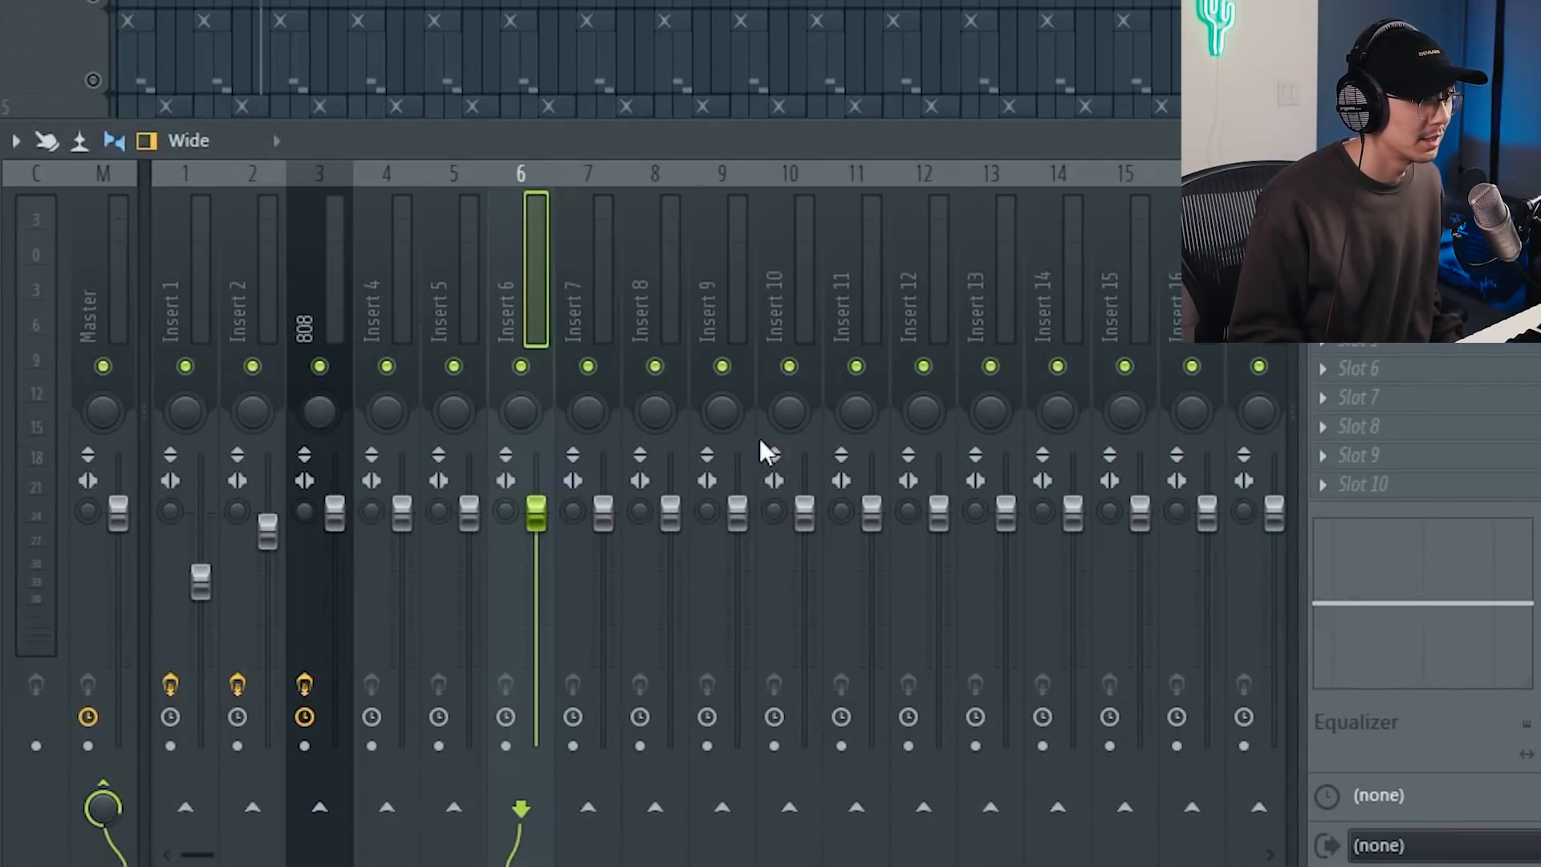
Add Pro-Q 3 to the acapella's insert with a 48 dB/oct low cut at about 256 Hz.
key(space)
click(1139, 366)
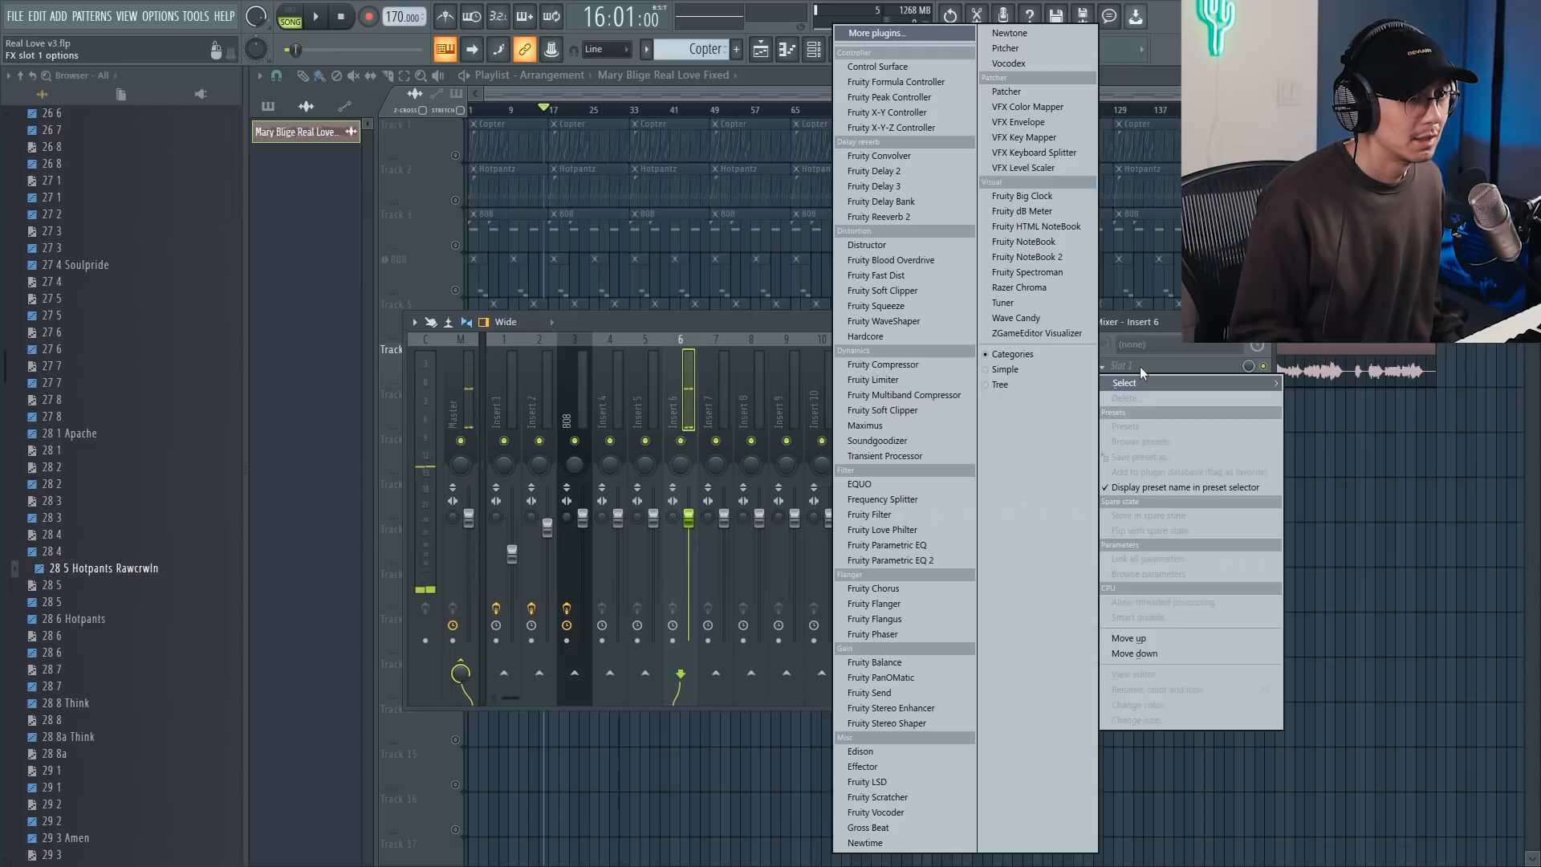
click(939, 36)
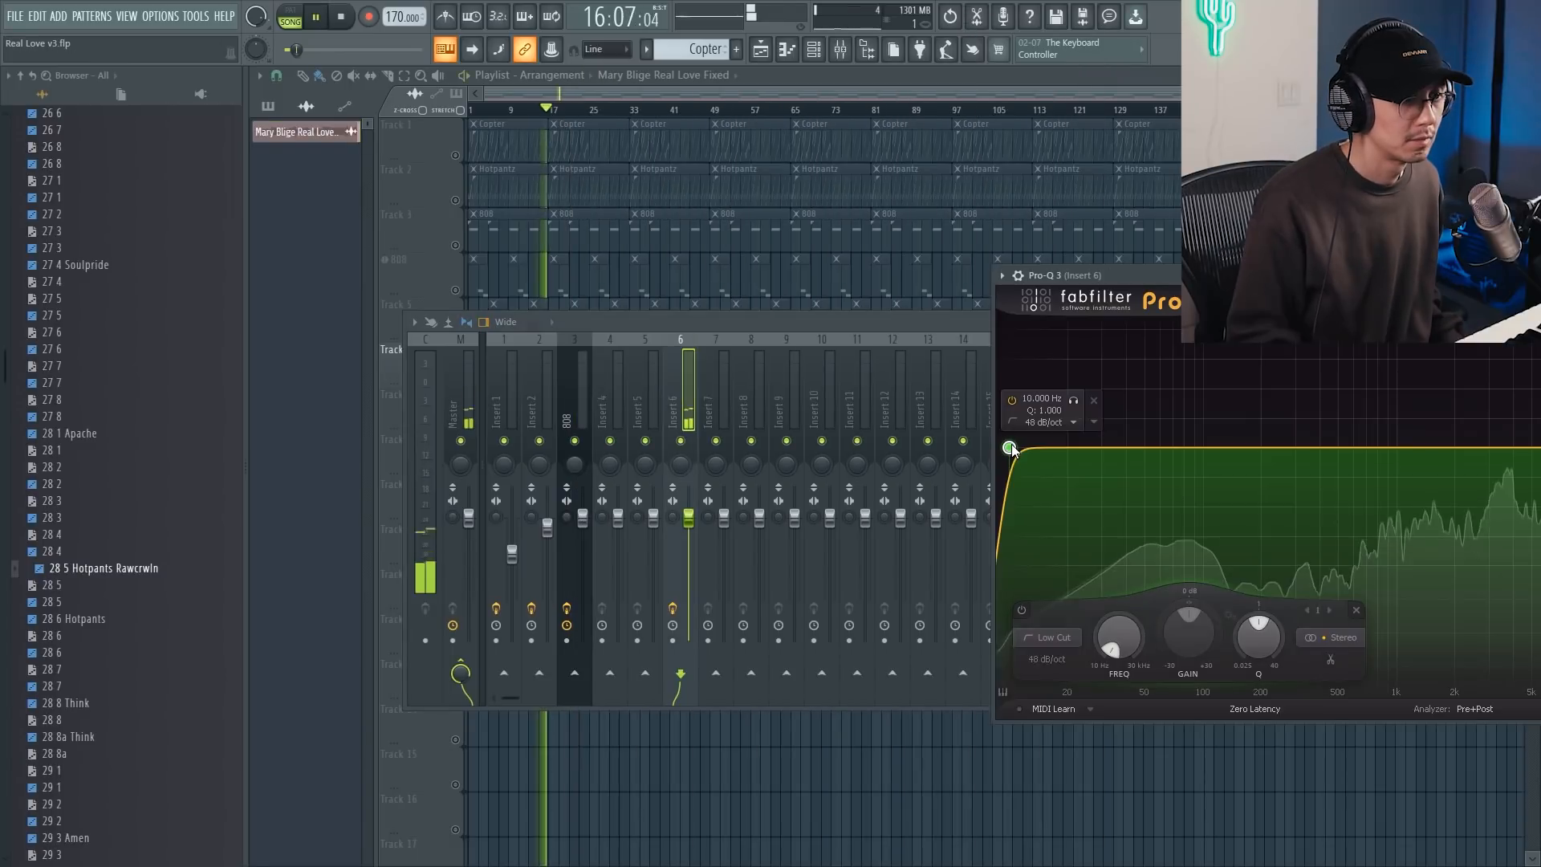
drag(1008, 447, 1284, 455)
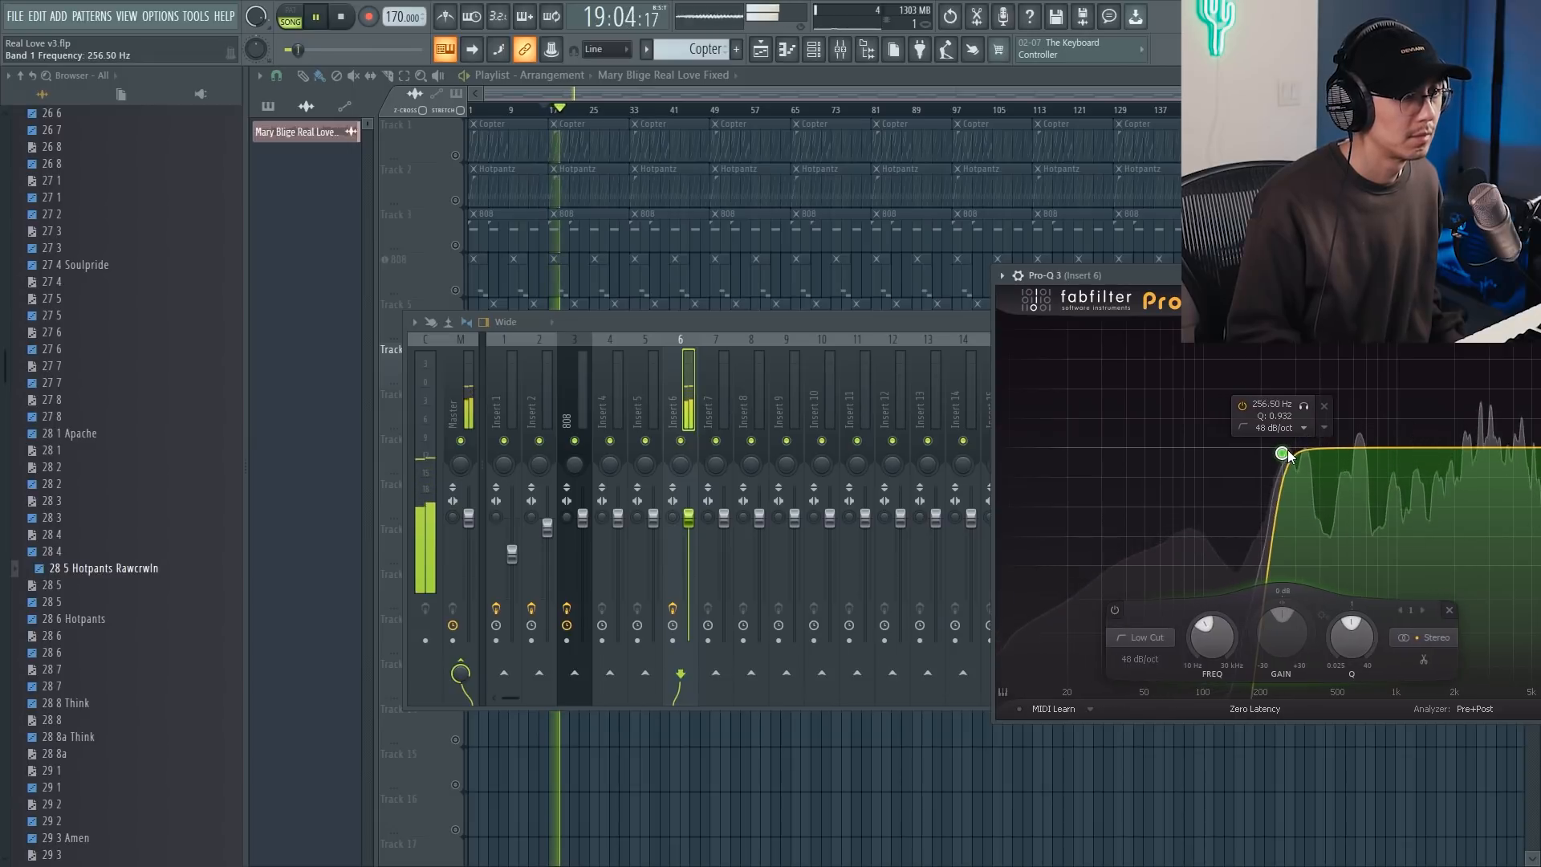
drag(1233, 278, 862, 313)
click(1338, 311)
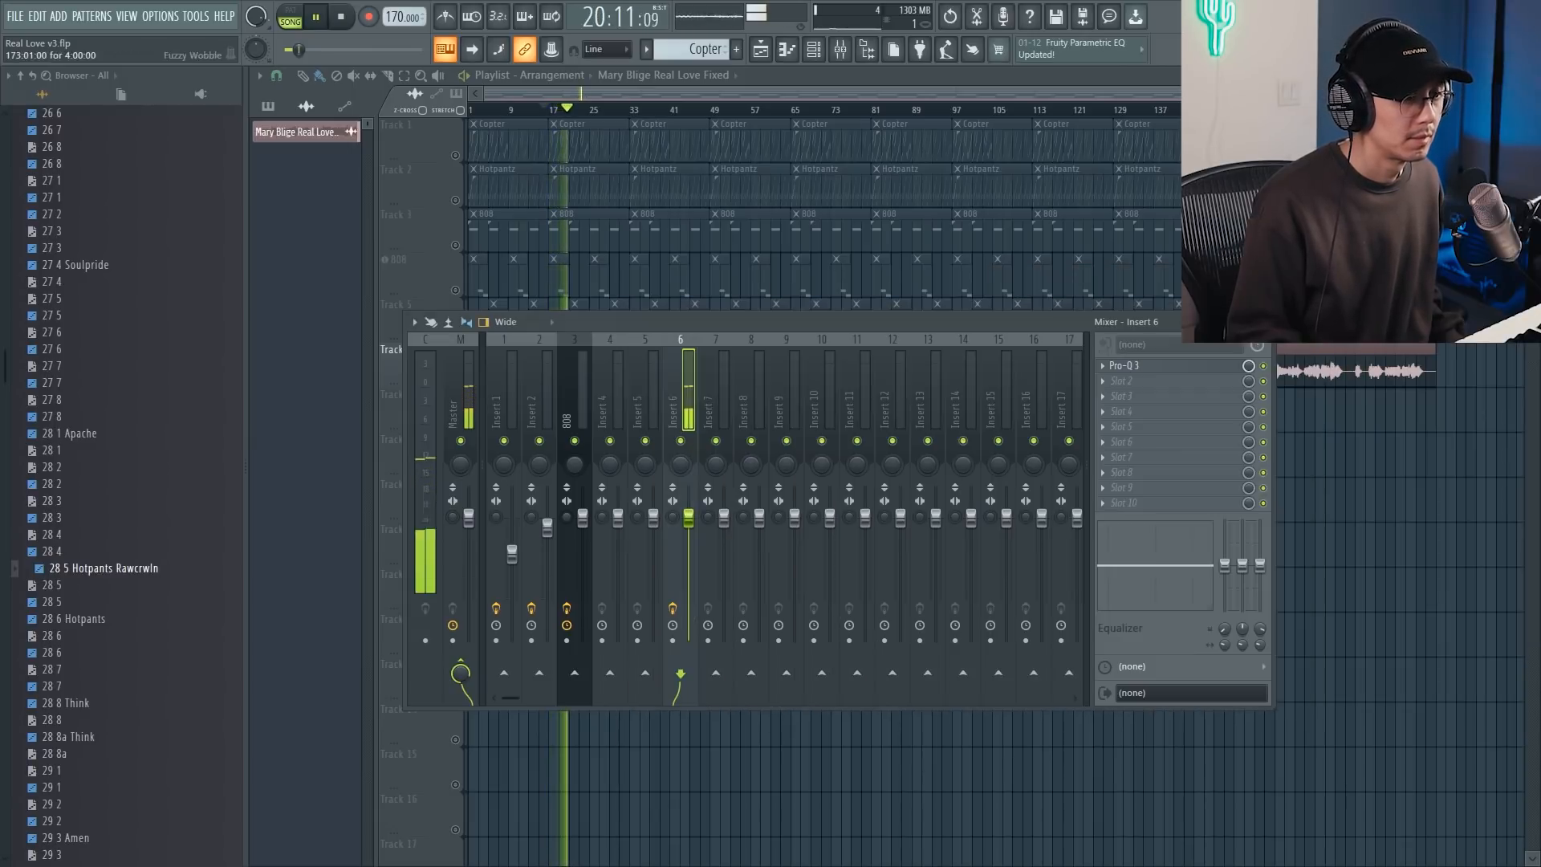
Add the Rev INTENSITY reverb to the acapella's second effect slot, lower its dry/wet balance and audition the full mix.
key(space)
click(1129, 385)
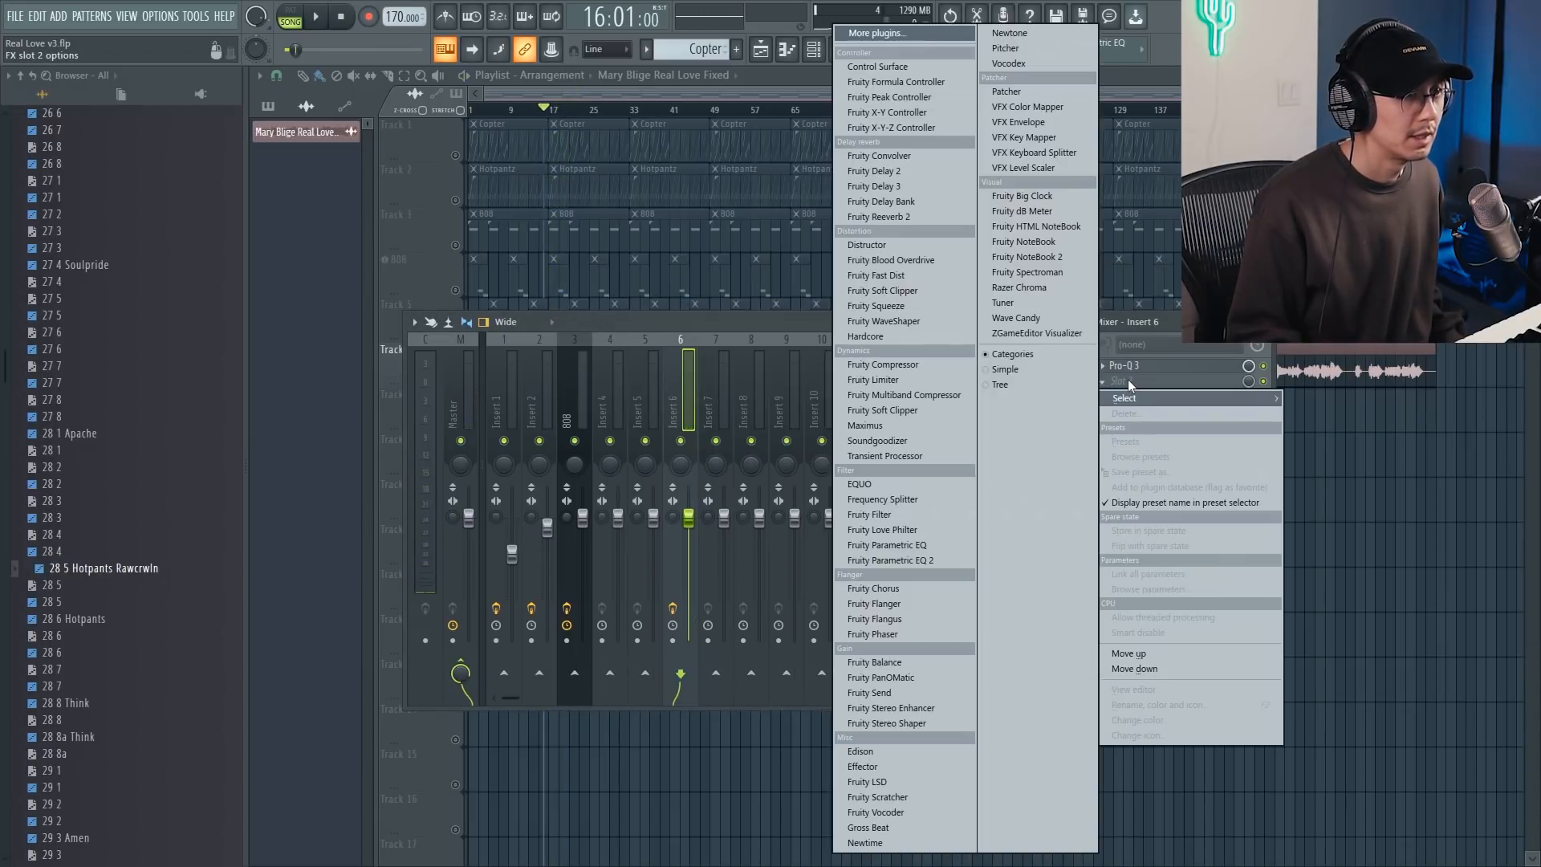
click(888, 33)
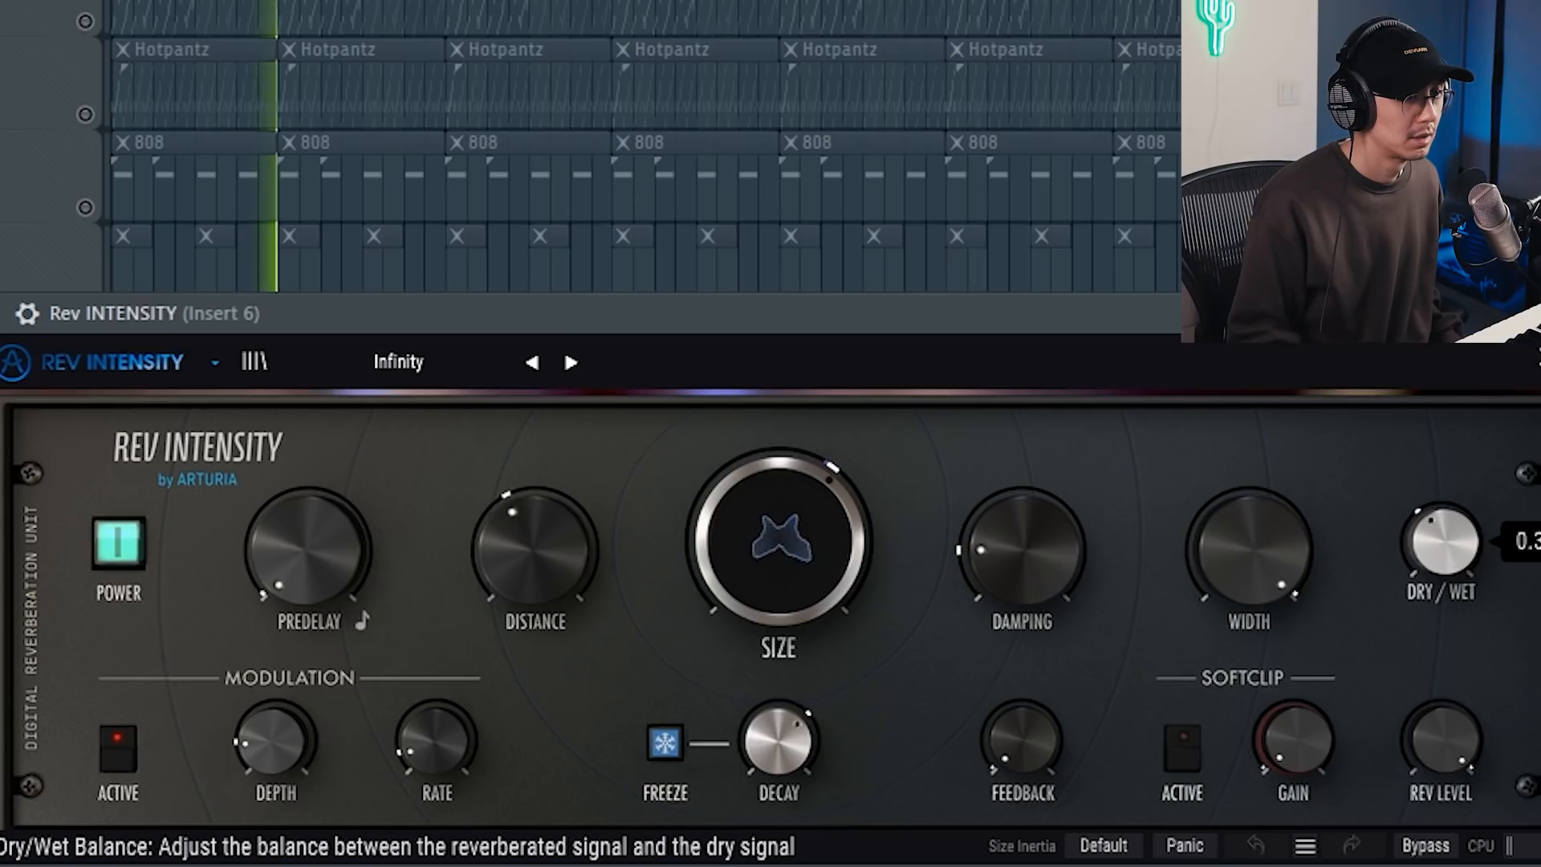
drag(1442, 542, 1443, 592)
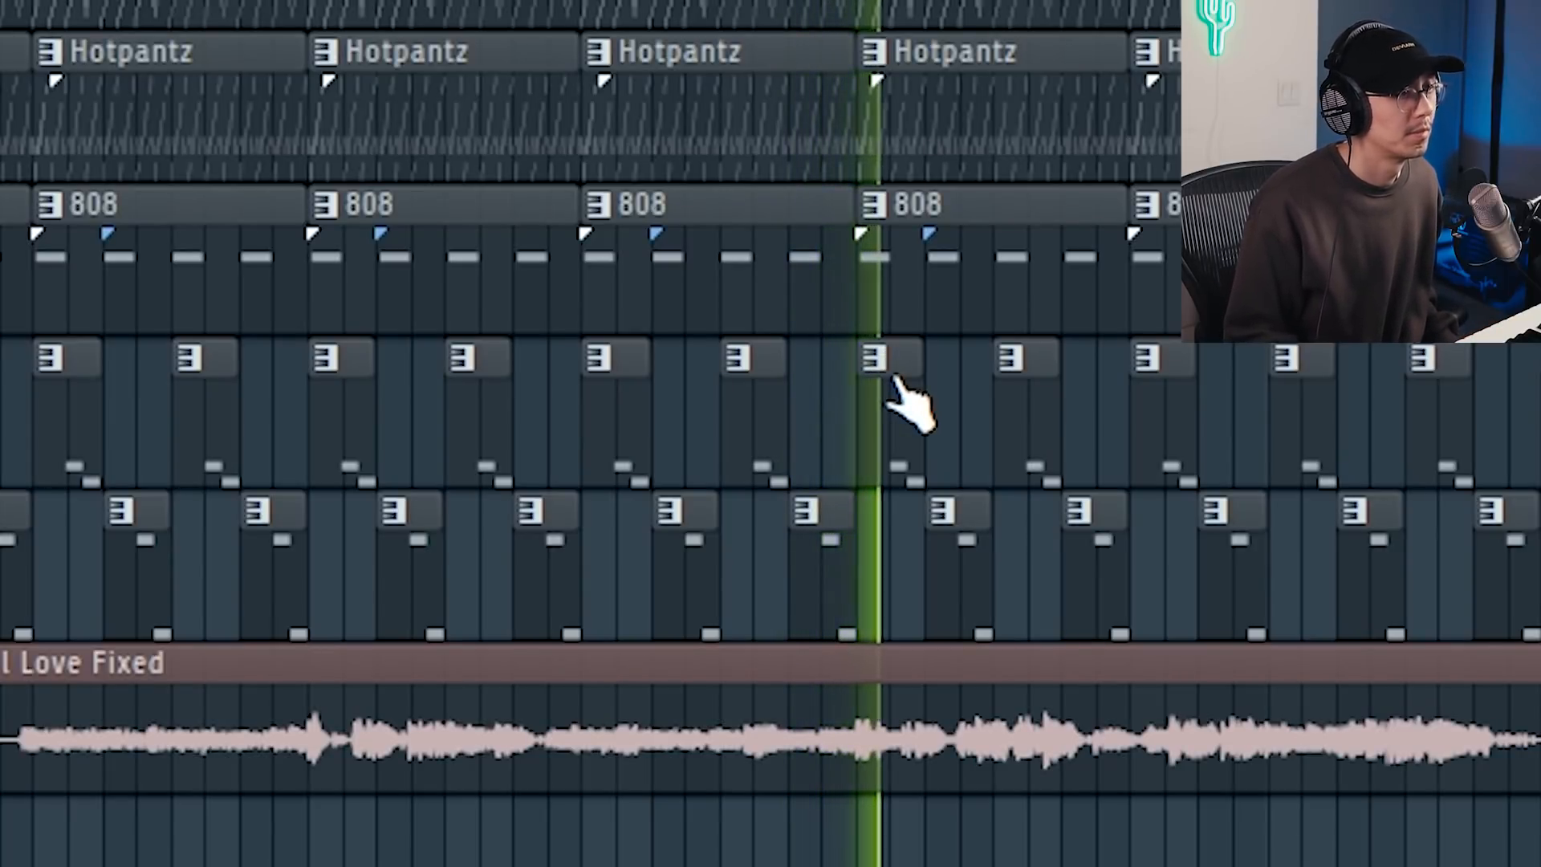
key(space)
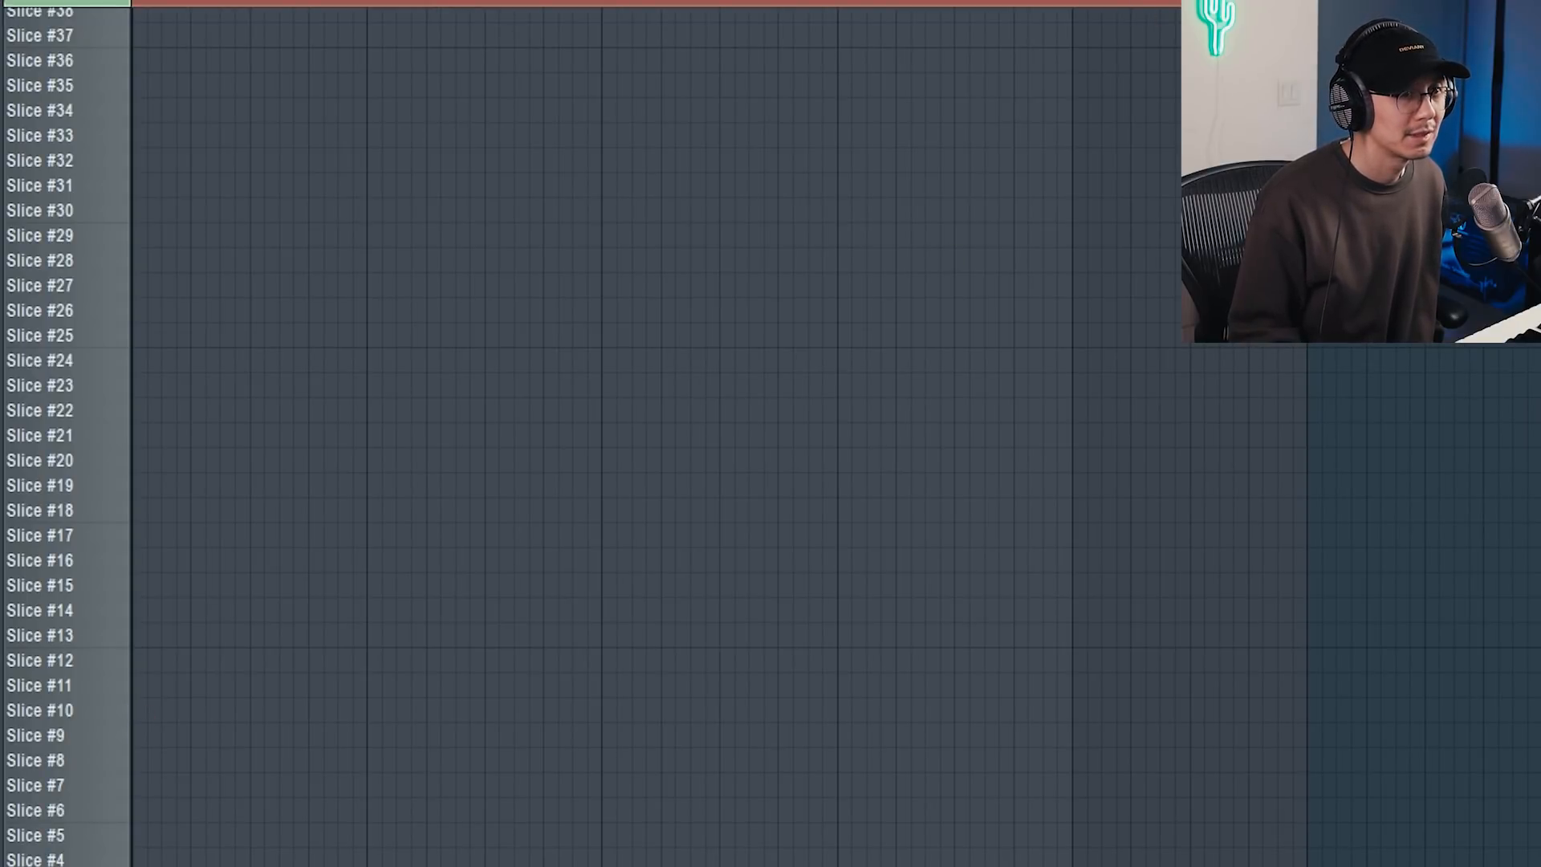
Sequence the Amen break in bar 1 with slices #10 and #11, then #30, #31, #32, #35 and #36.
scroll(835, 434, up, 4)
click(153, 710)
click(235, 685)
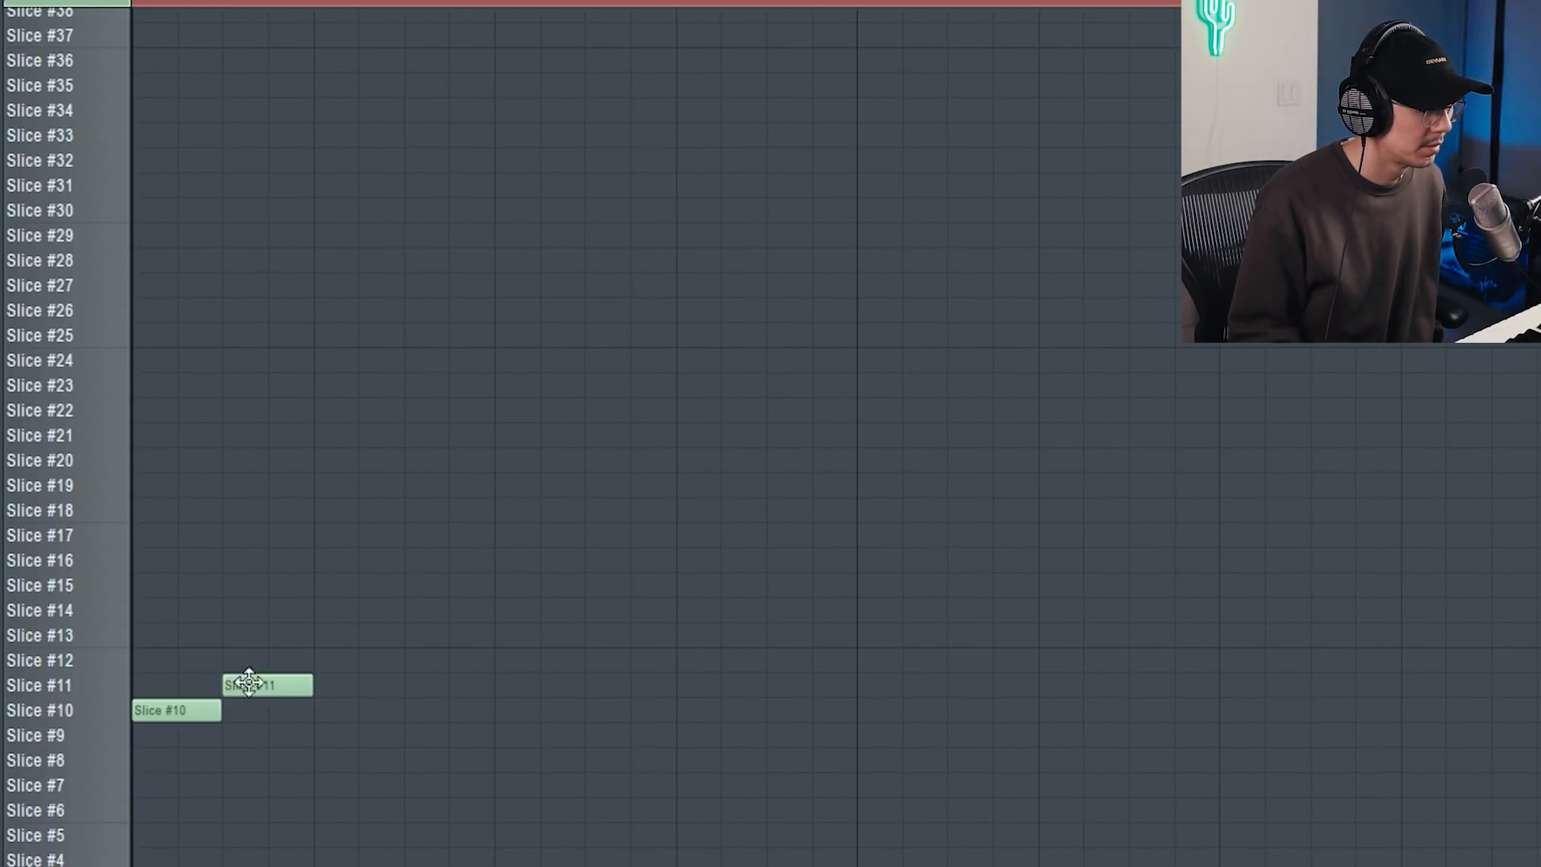
click(467, 163)
scroll(515, 199, up, 1)
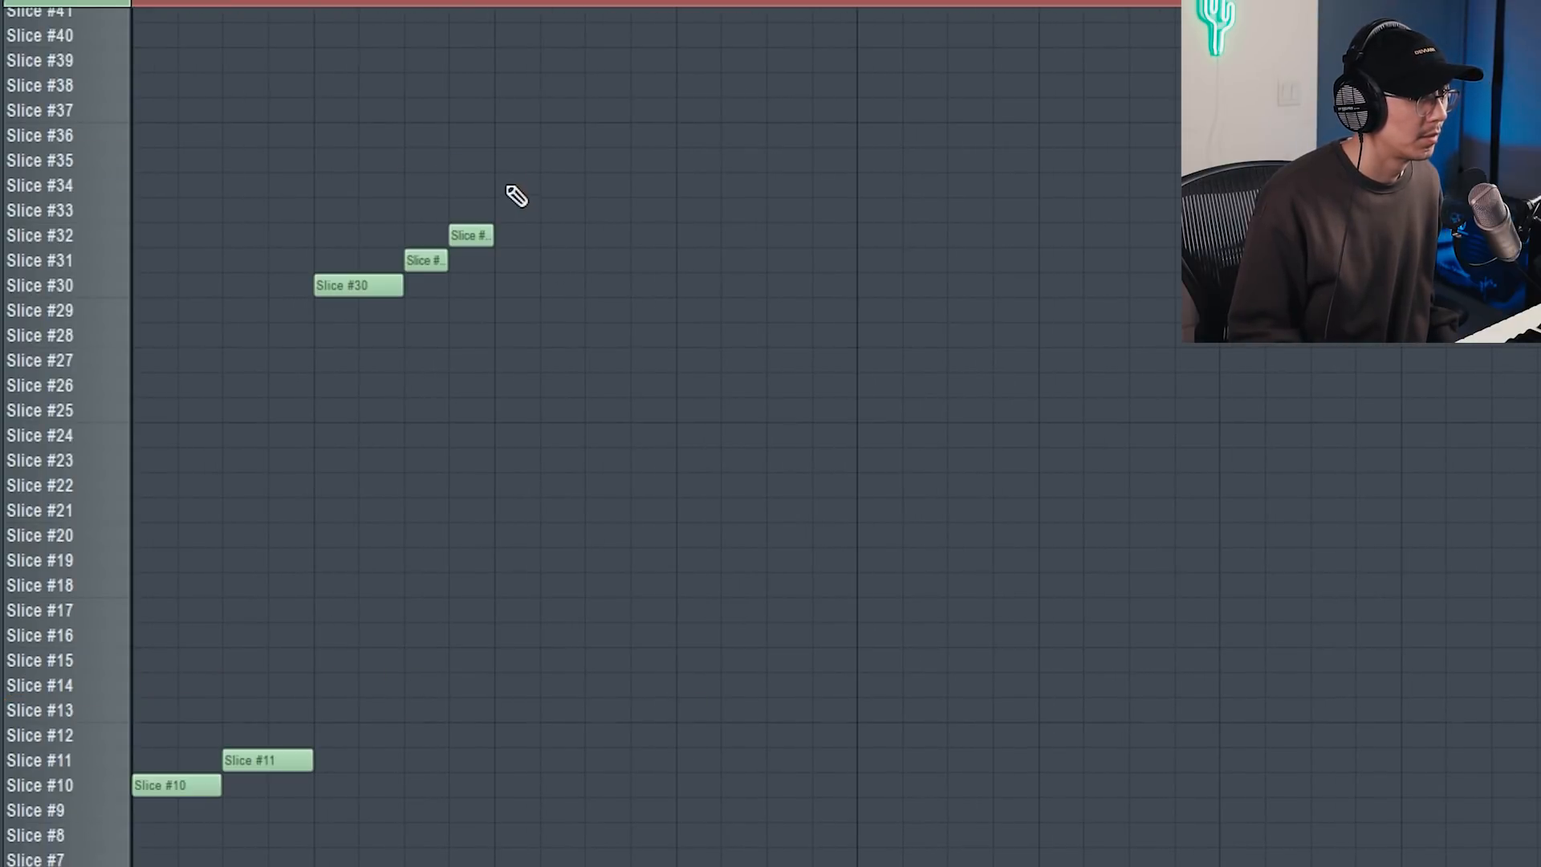
click(567, 138)
click(610, 113)
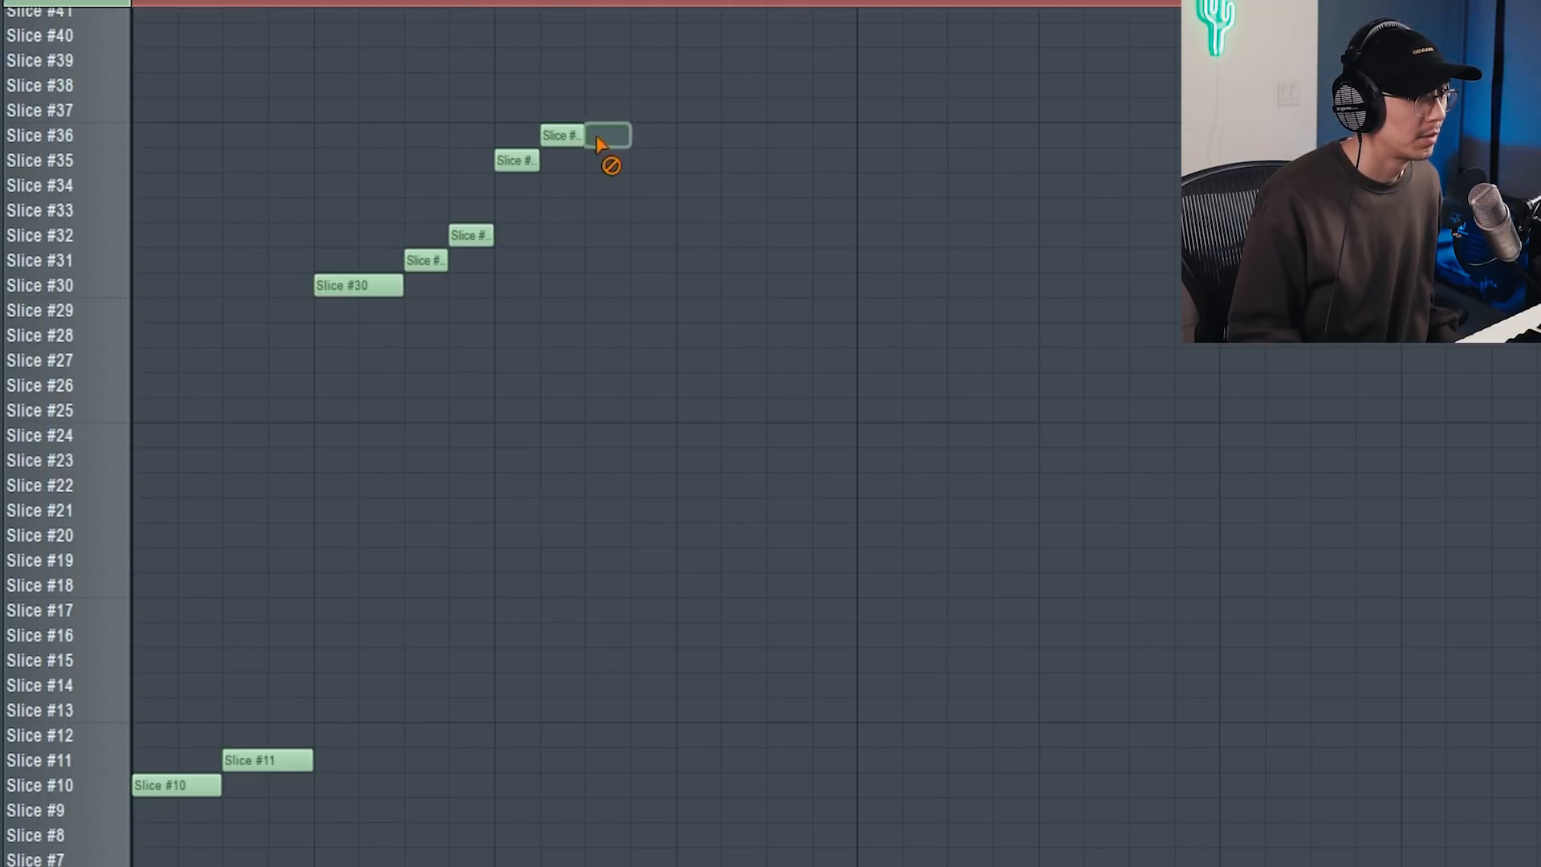
Copy the phrase from slice #30 to slice #36 into the rest of bar 1 and audition the Amen pattern.
key(space)
key(space)
drag(603, 50, 345, 344)
drag(347, 285, 629, 286)
key(space)
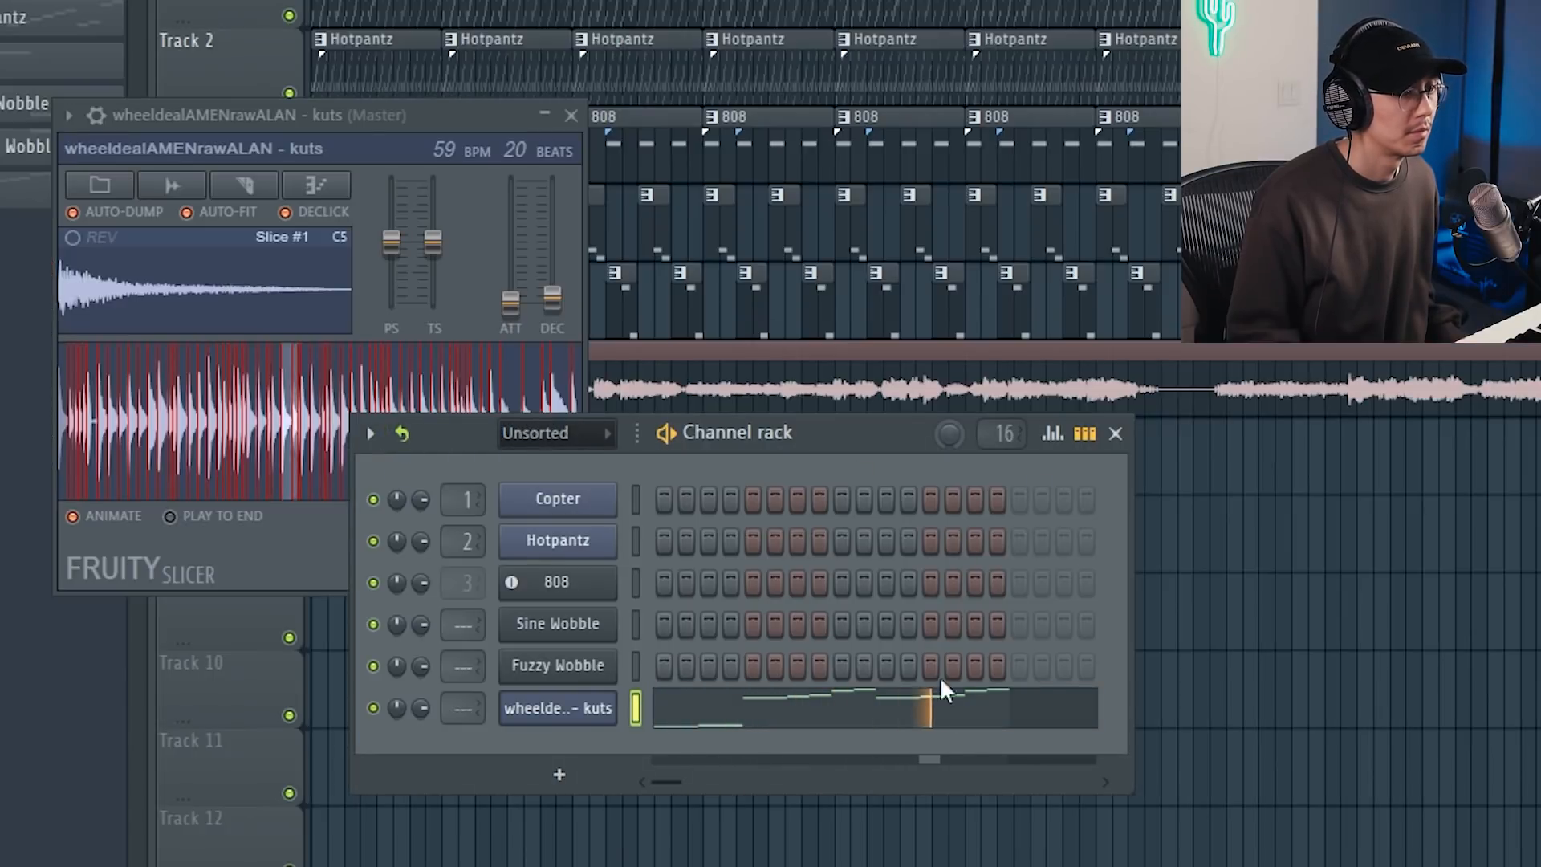
Close the channel rack and slicer, and fill Track 7 with Amen clips from bar 65 to bar 129.
click(1115, 434)
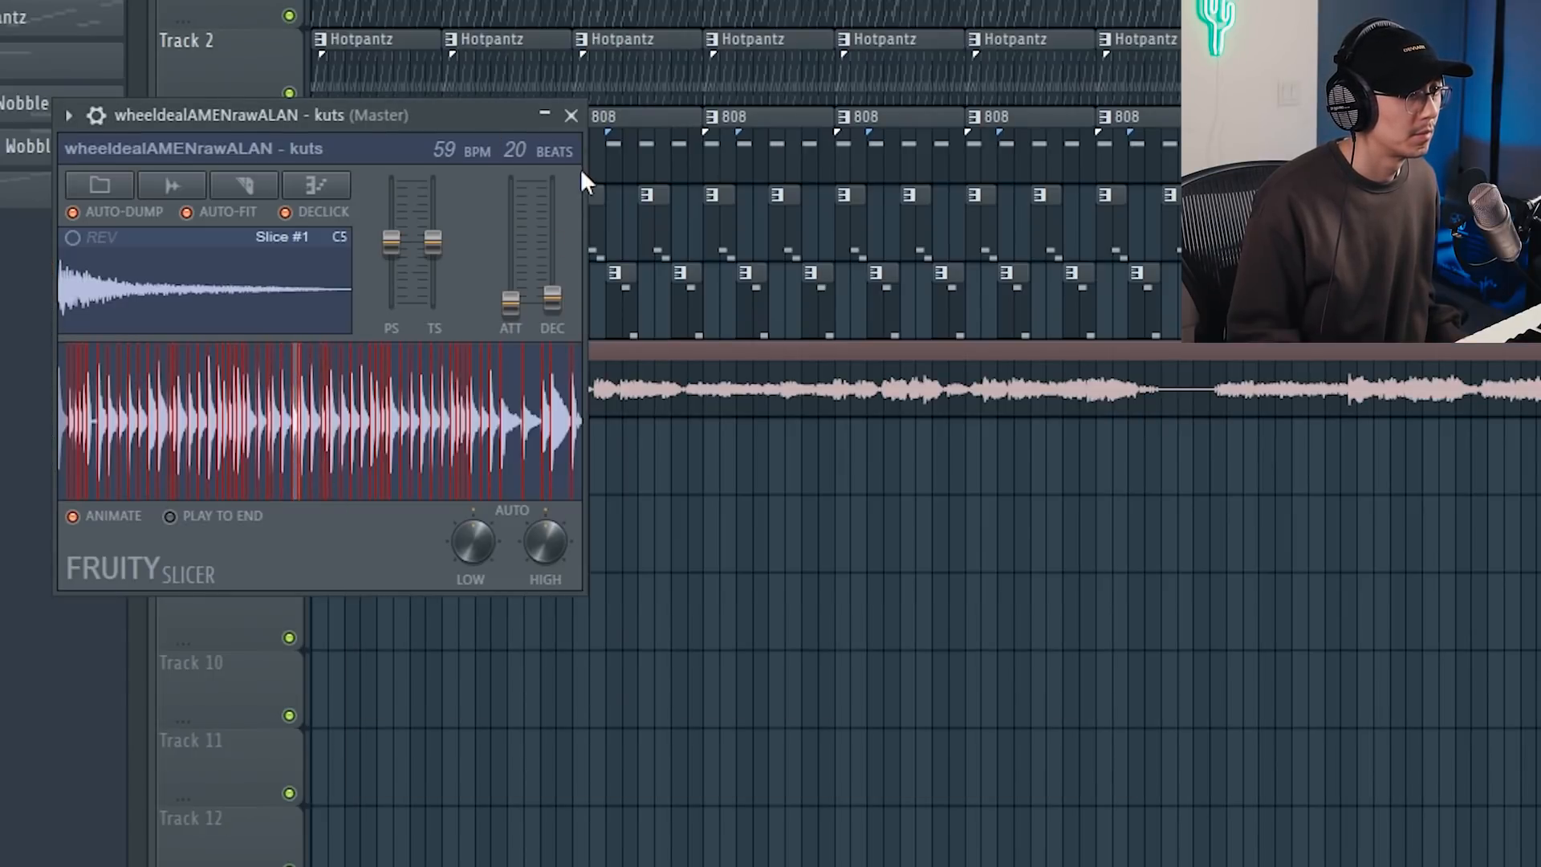
click(573, 117)
drag(740, 706, 1008, 709)
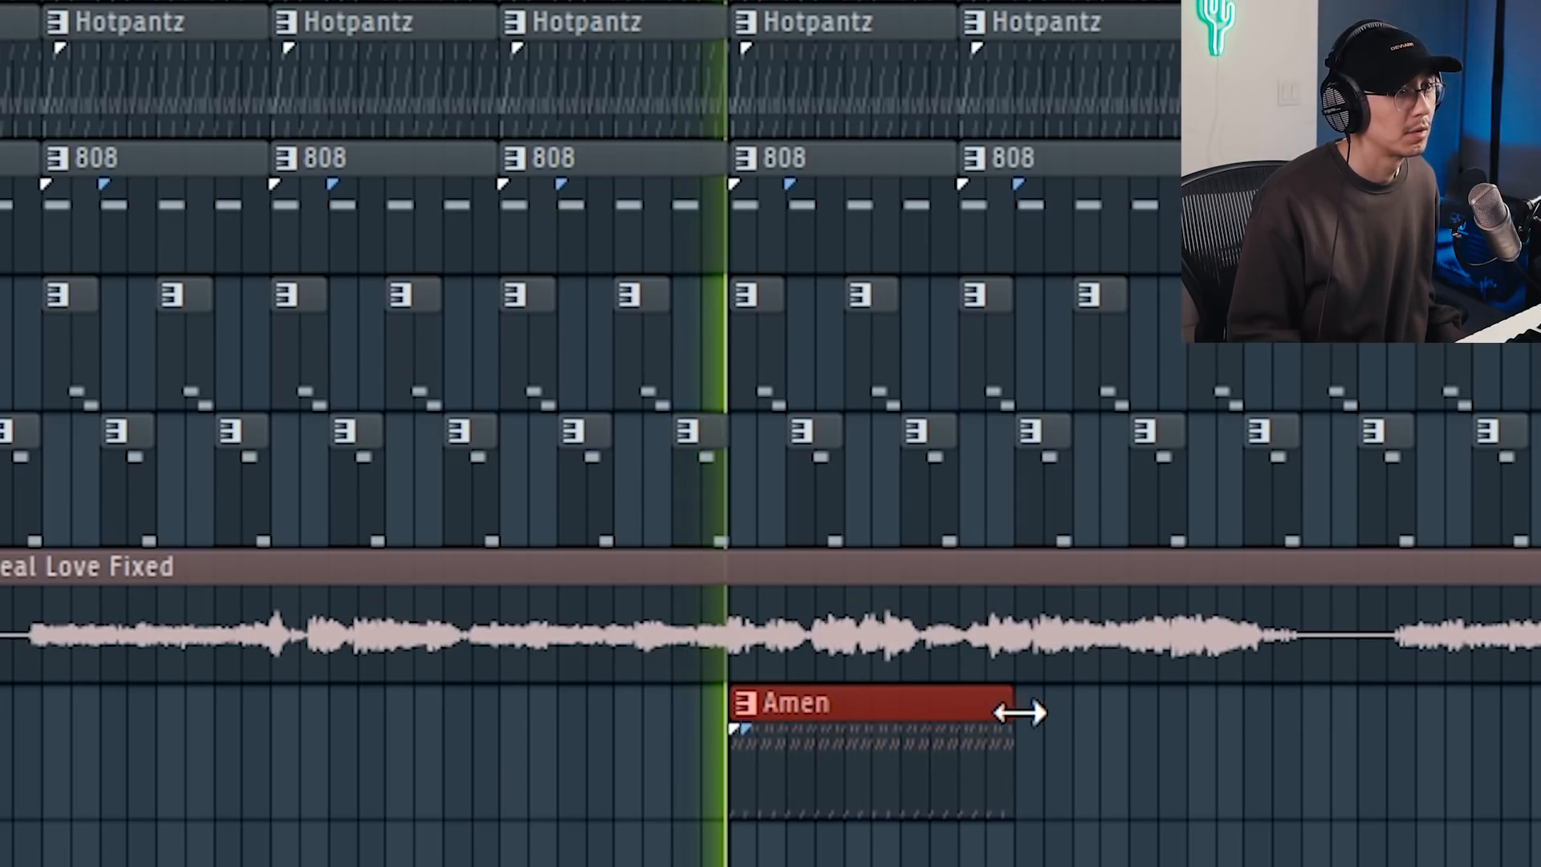
drag(1004, 712, 1212, 722)
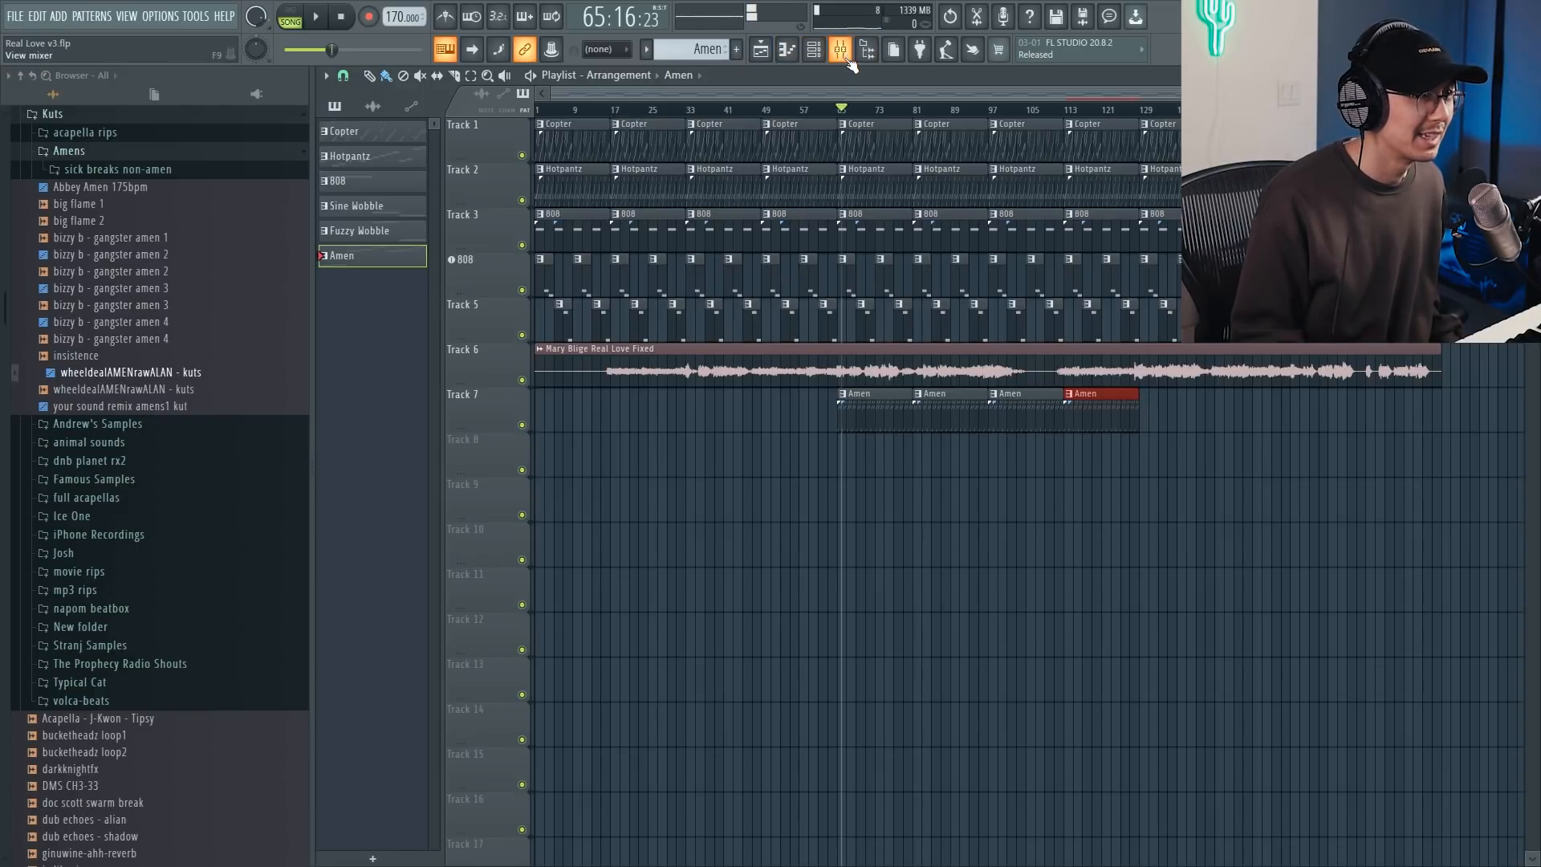
Equalize the Amen mixer track in Pro-Q 3 with a 36 dB/oct low cut near 50 Hz and gentle mid and high boosts.
click(842, 54)
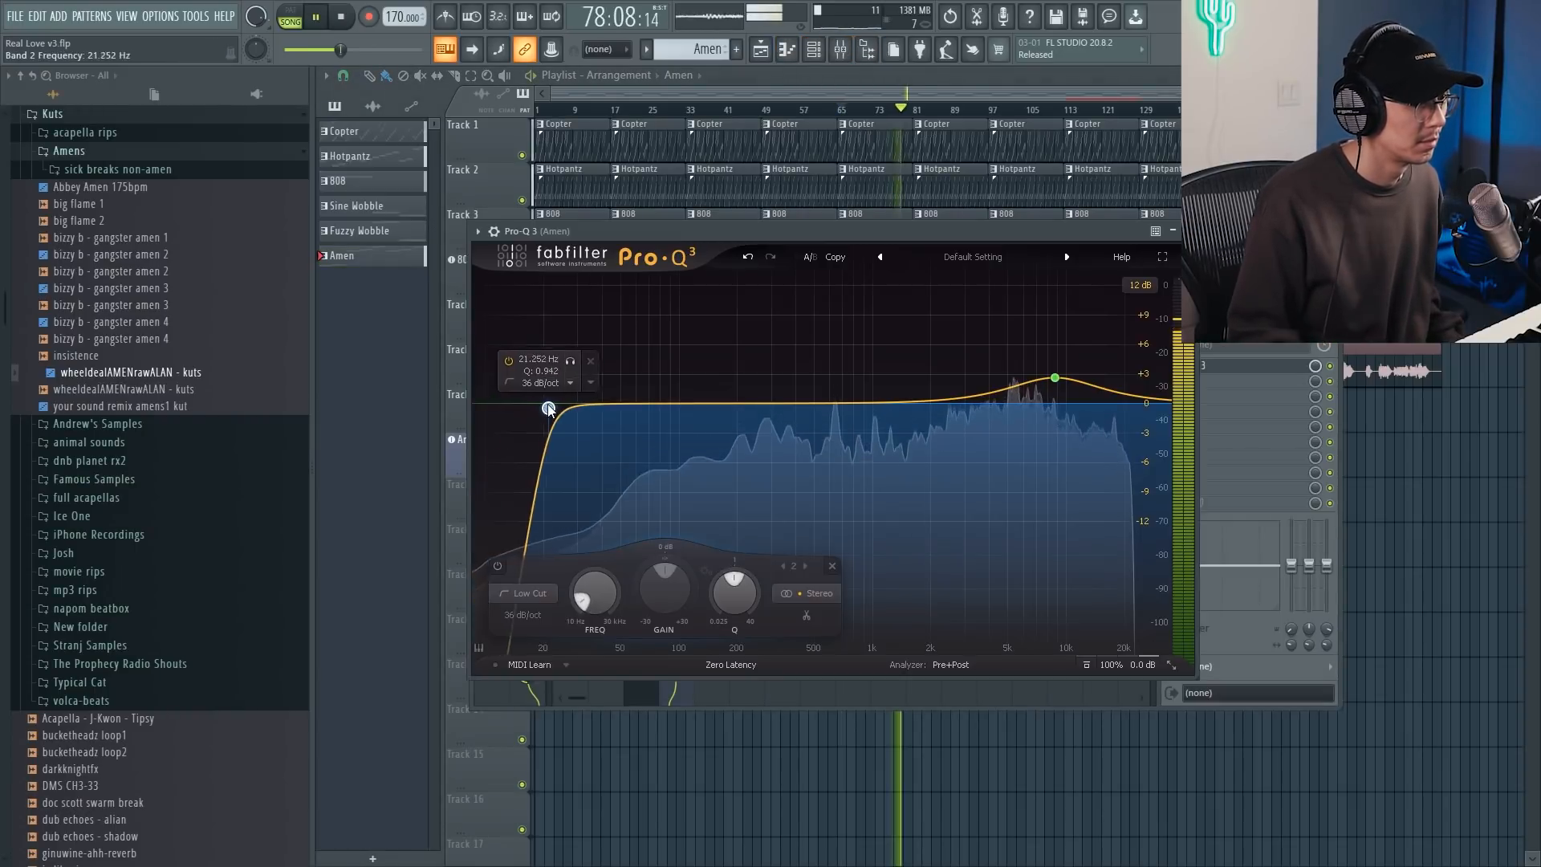
drag(566, 415, 615, 411)
drag(889, 401, 896, 391)
mouse_move(1054, 377)
mouse_down()
mouse_move(1054, 361)
mouse_move(1057, 378)
mouse_up()
key(Escape)
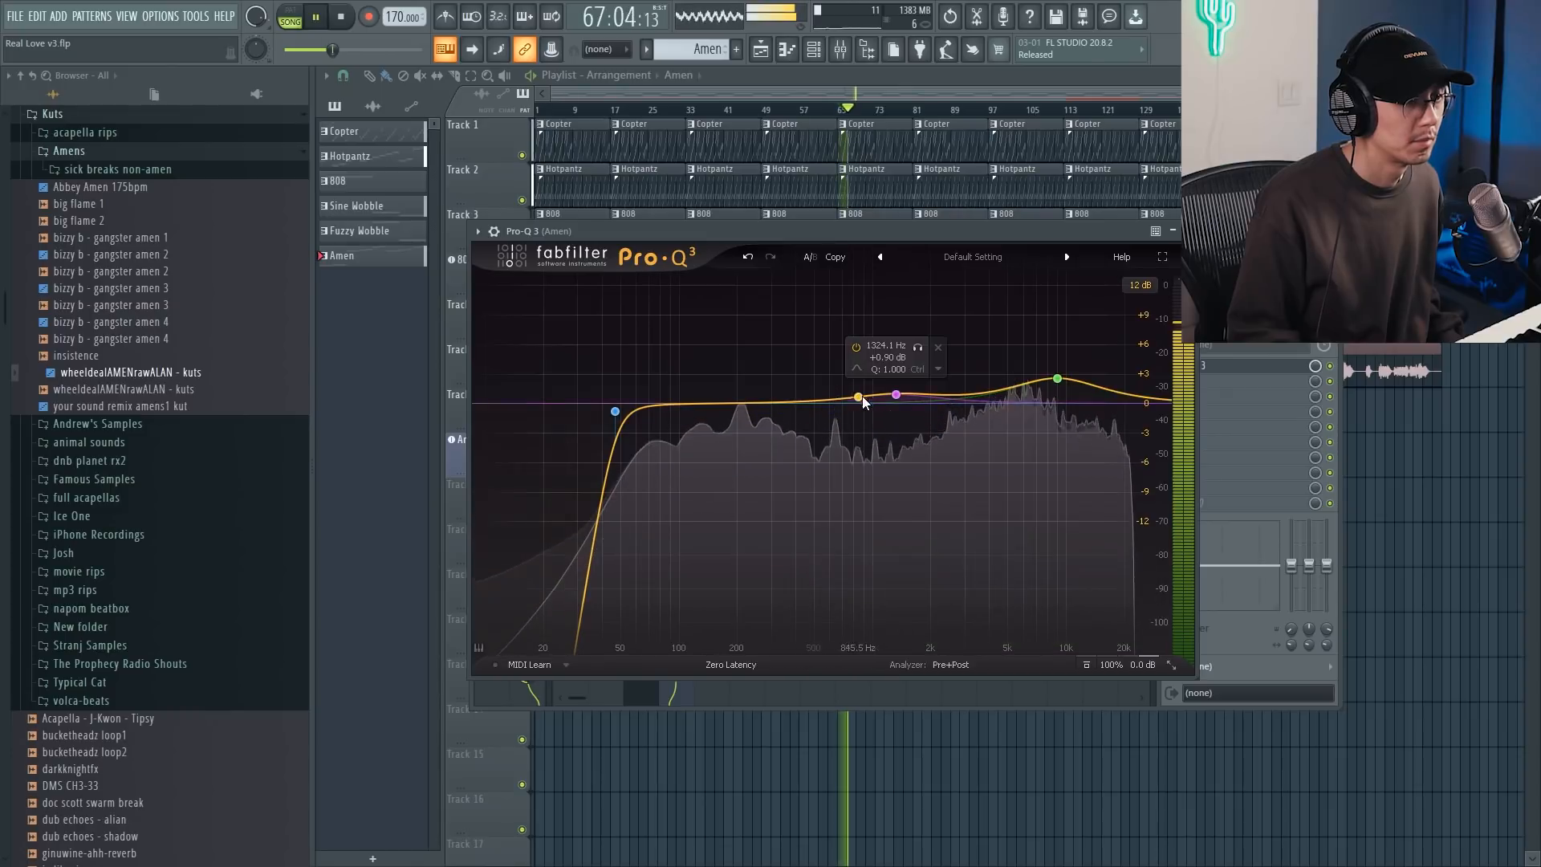
Refine the Amen EQ with a small dip in the low mids, a readjusted mid boost and a gentler high boost.
drag(897, 395, 908, 383)
drag(812, 405, 824, 419)
drag(909, 383, 917, 396)
mouse_move(1057, 378)
mouse_down()
mouse_move(1033, 334)
mouse_move(1059, 354)
mouse_move(1061, 388)
mouse_up()
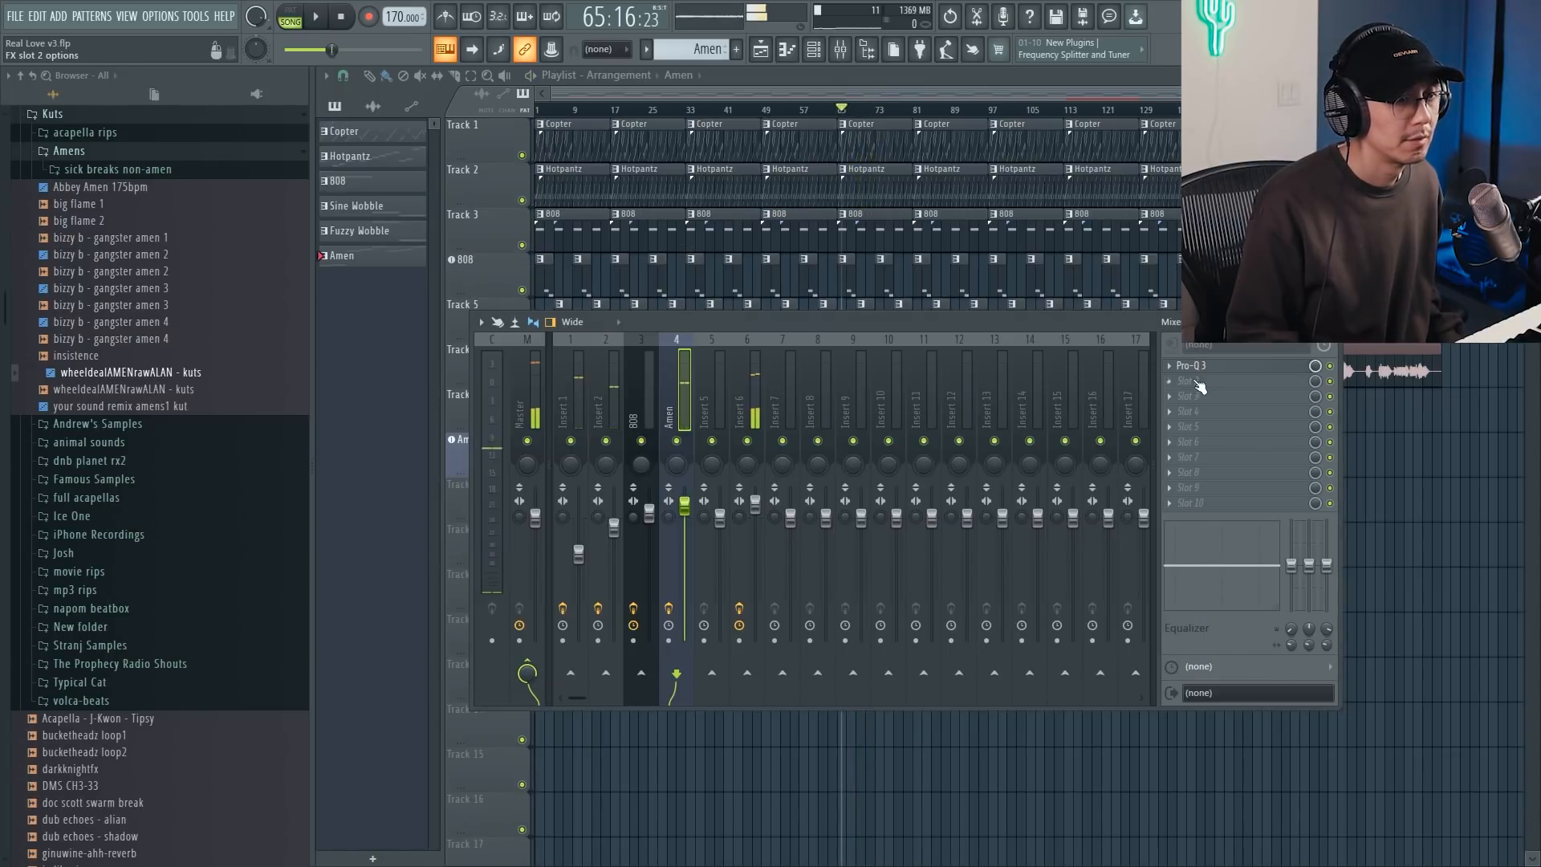
Add Saturn 2 to the Amen track's second effect slot with the Driven Tube Amp MdB preset.
click(1199, 386)
click(929, 32)
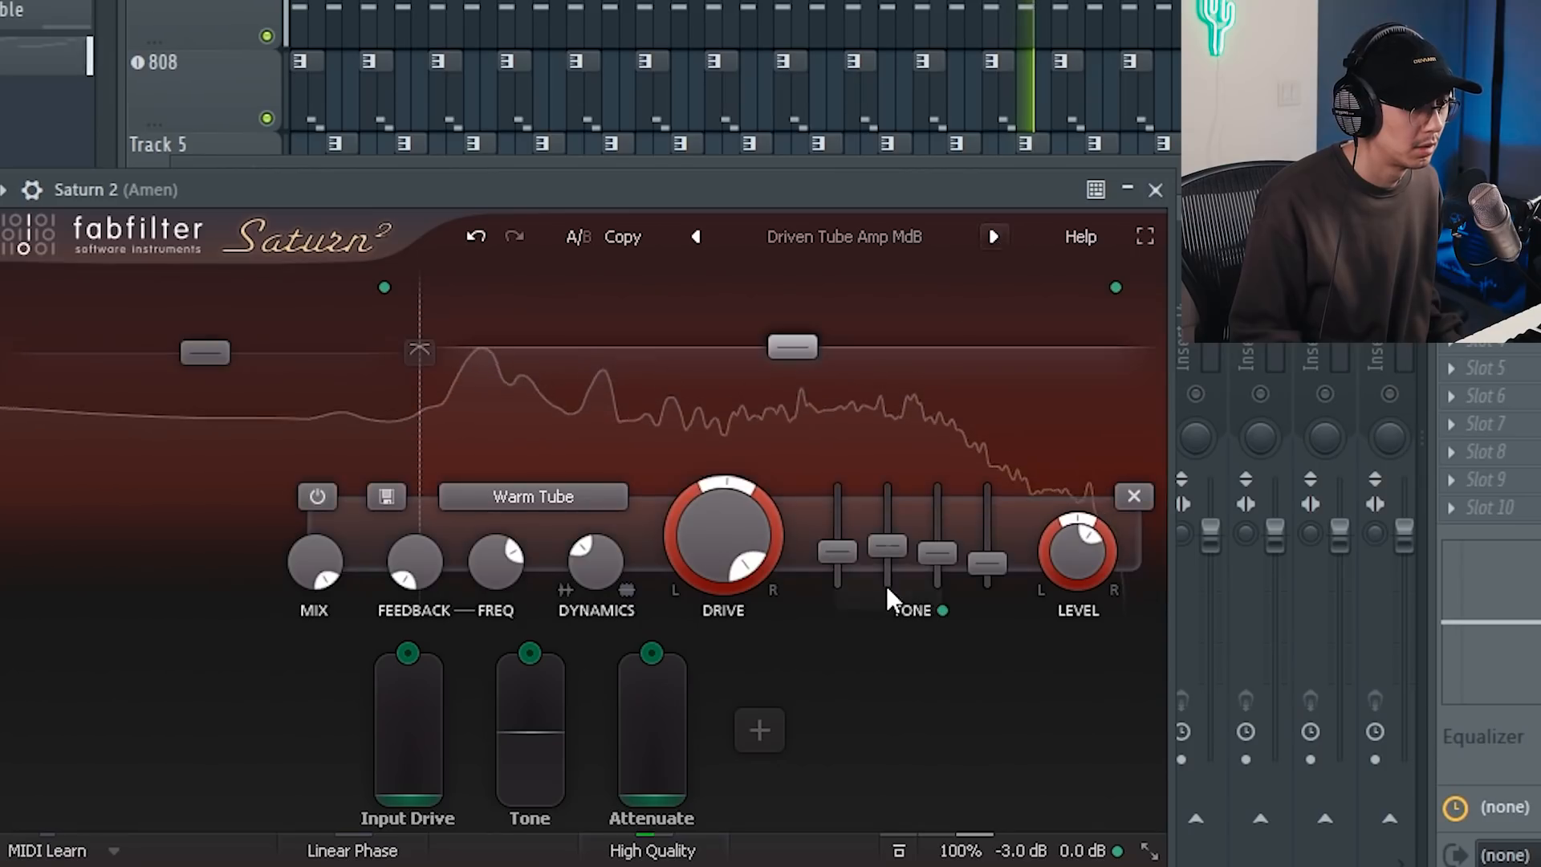
Adjust the upper band's tone in Saturn 2, then unsolo the Amen mixer track and lower its volume slightly.
drag(888, 542, 992, 553)
key(F9)
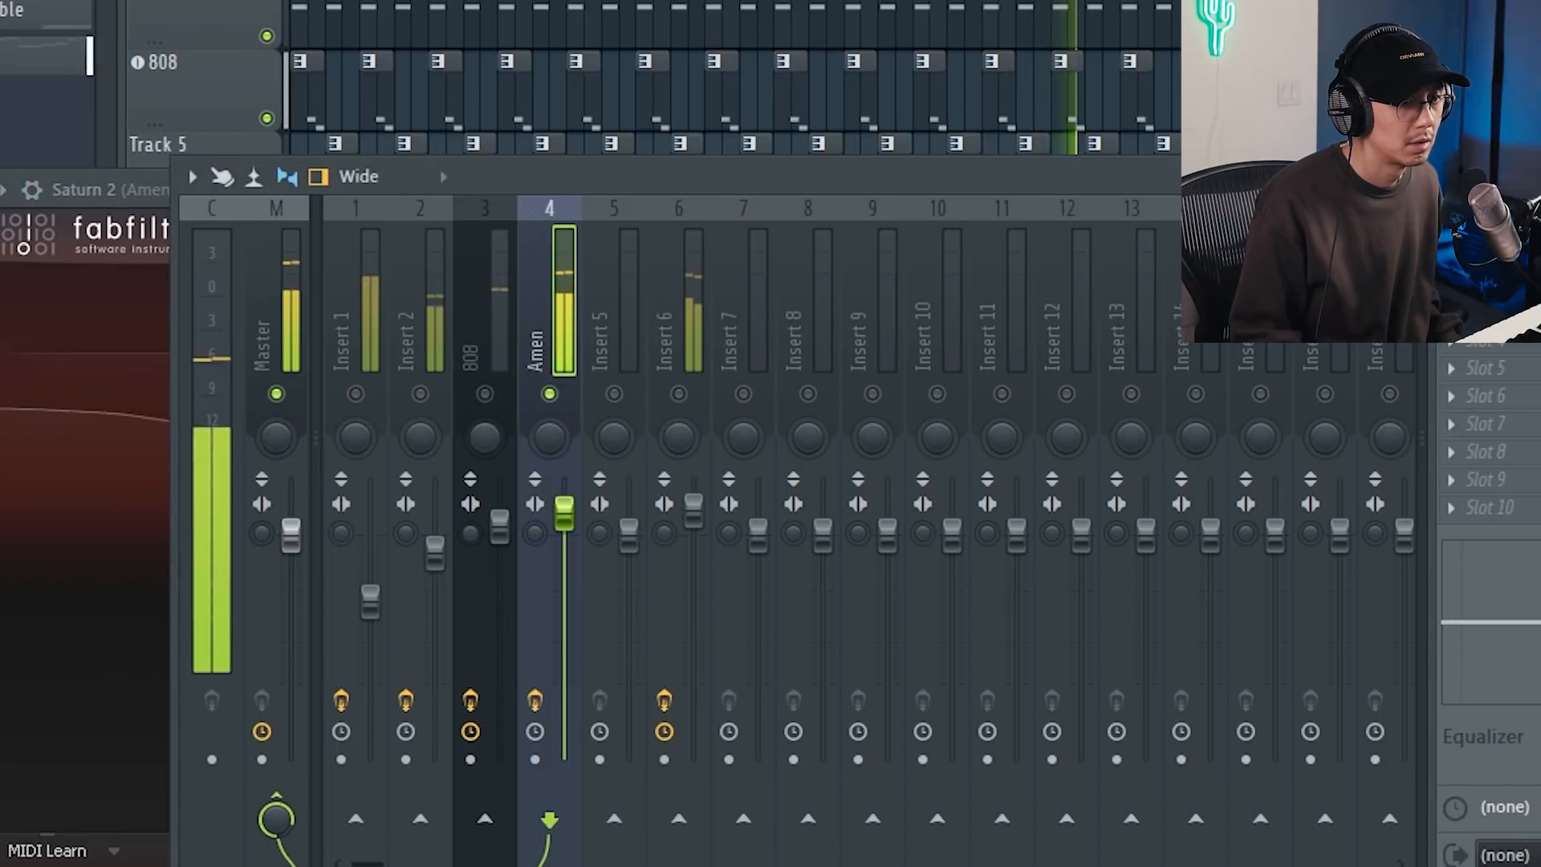
right_click(549, 394)
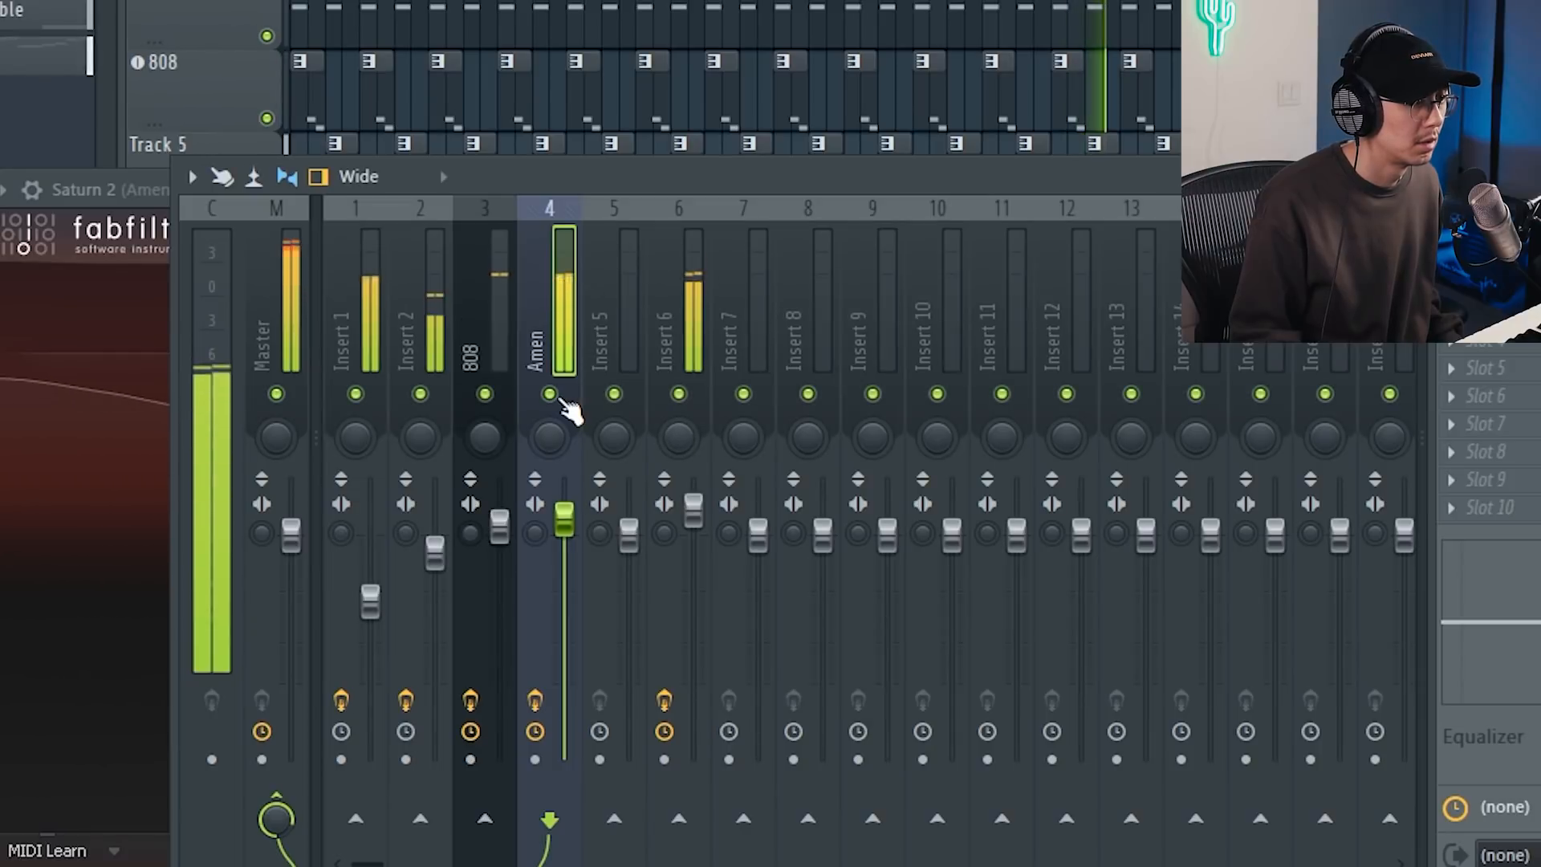
drag(564, 514, 564, 536)
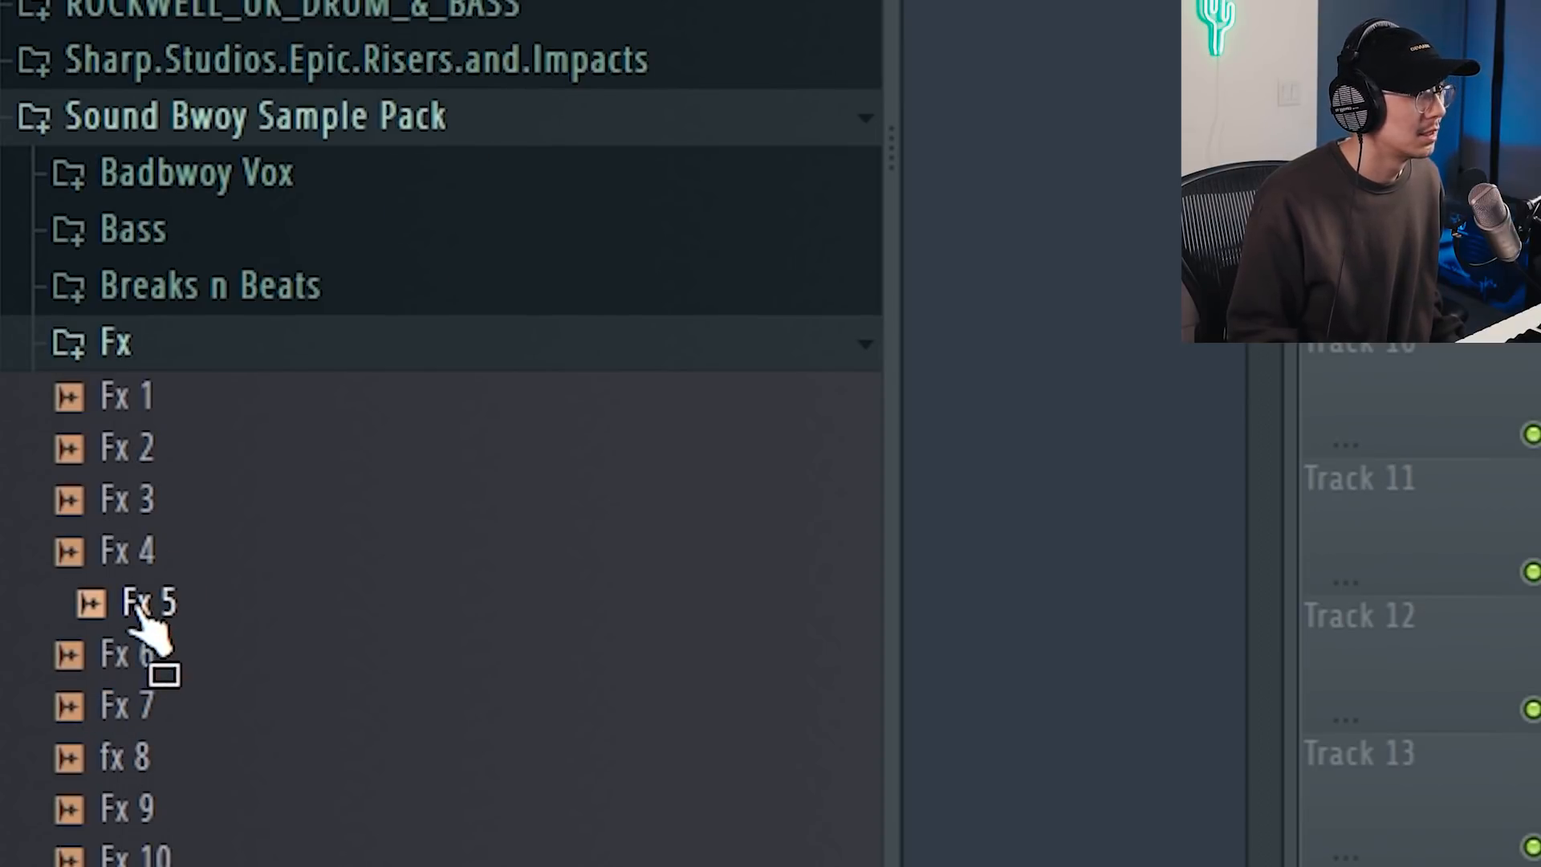
Load Fx 5 from the Sound Bwoy Sample Pack's Fx folder into a new channel and check its volume envelope.
right_click(134, 610)
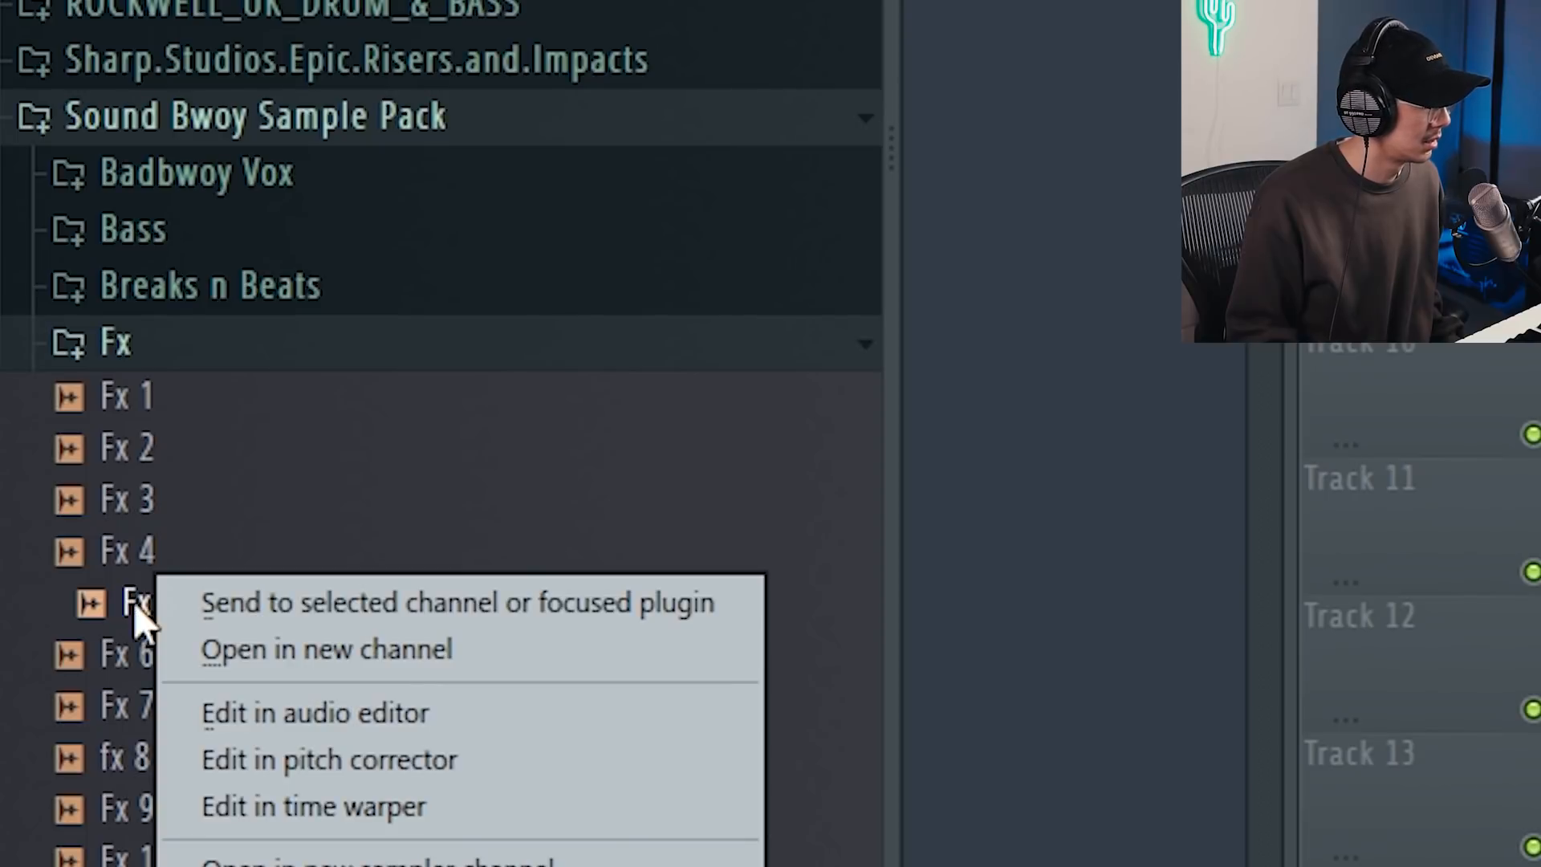
click(325, 649)
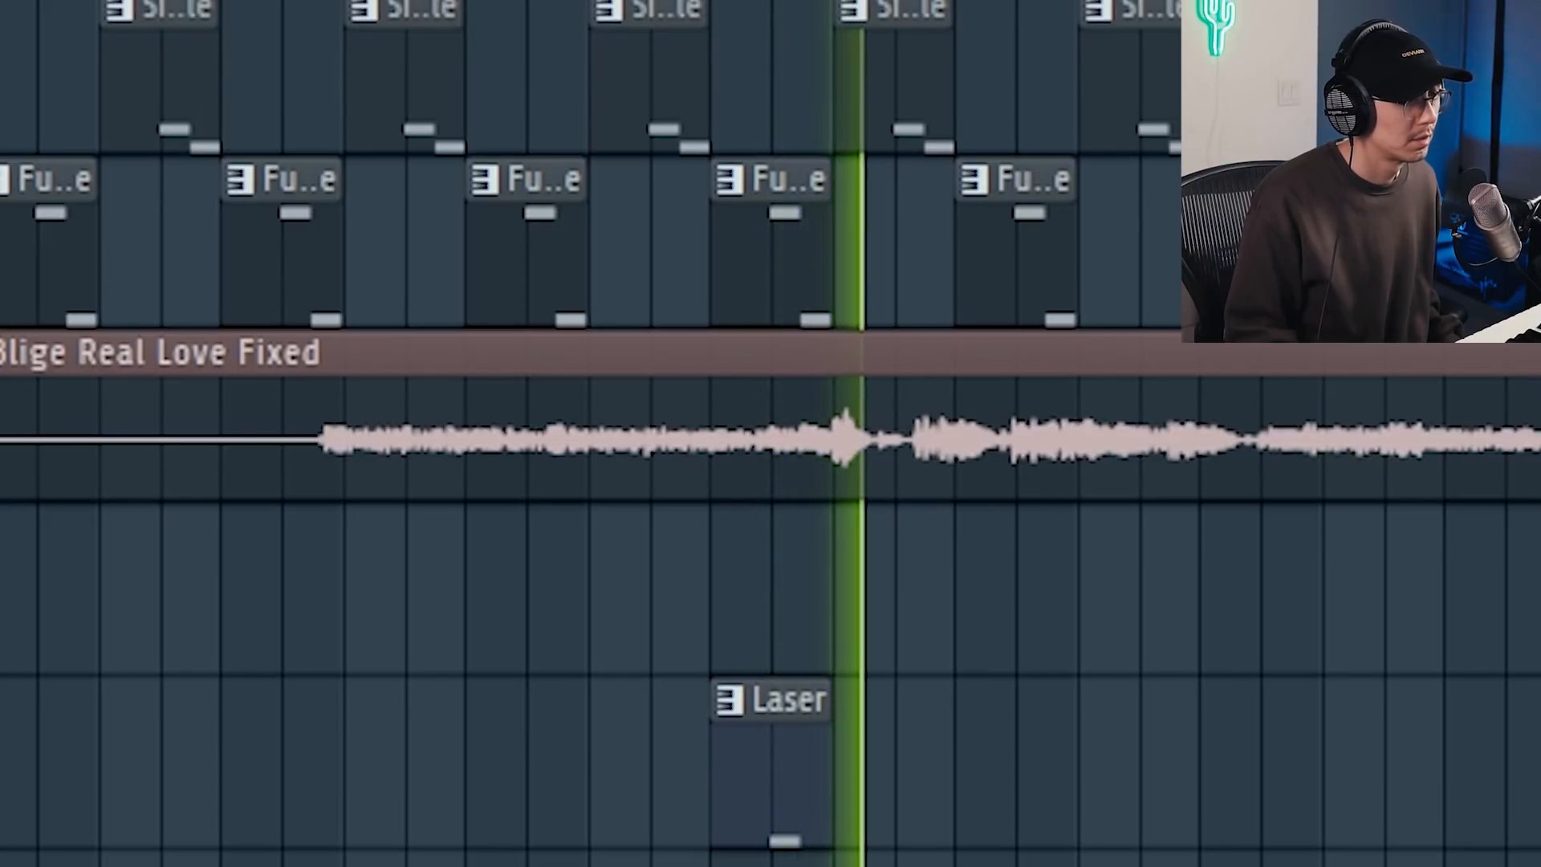
key(space)
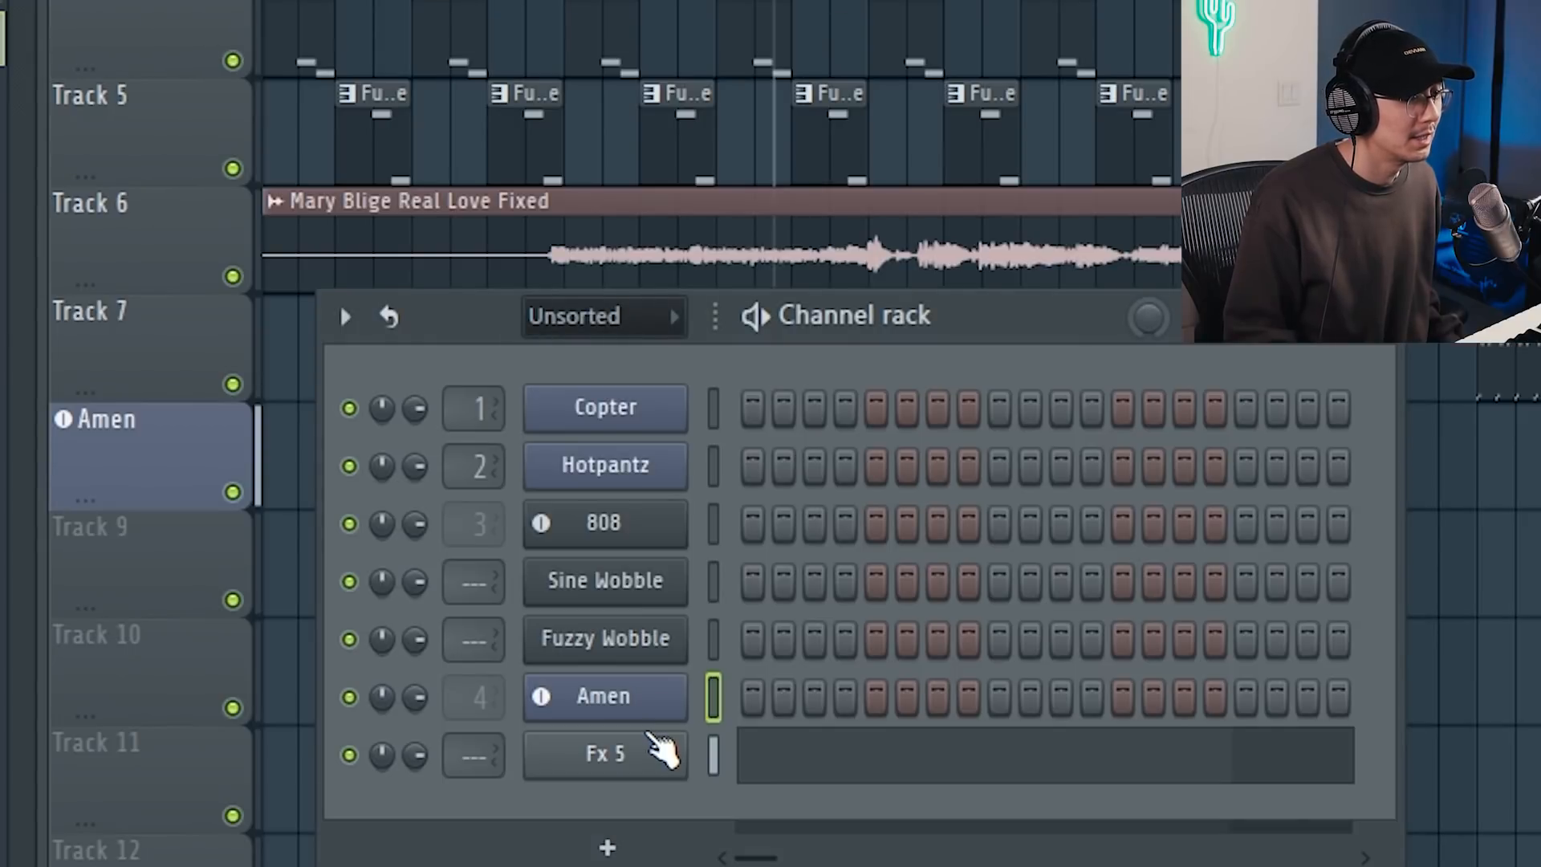
click(646, 758)
click(186, 101)
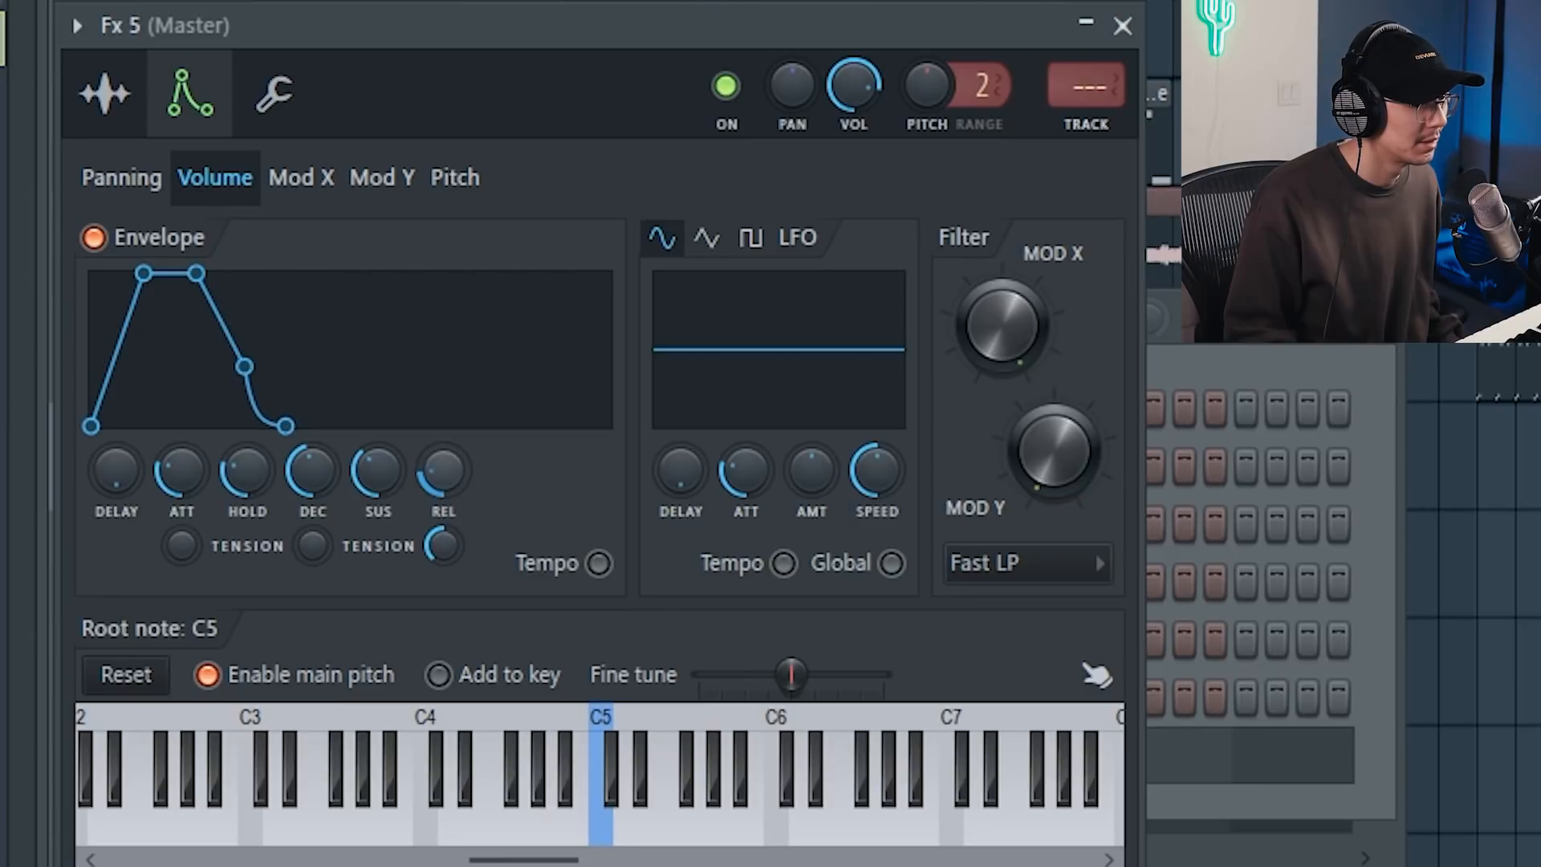
click(1123, 27)
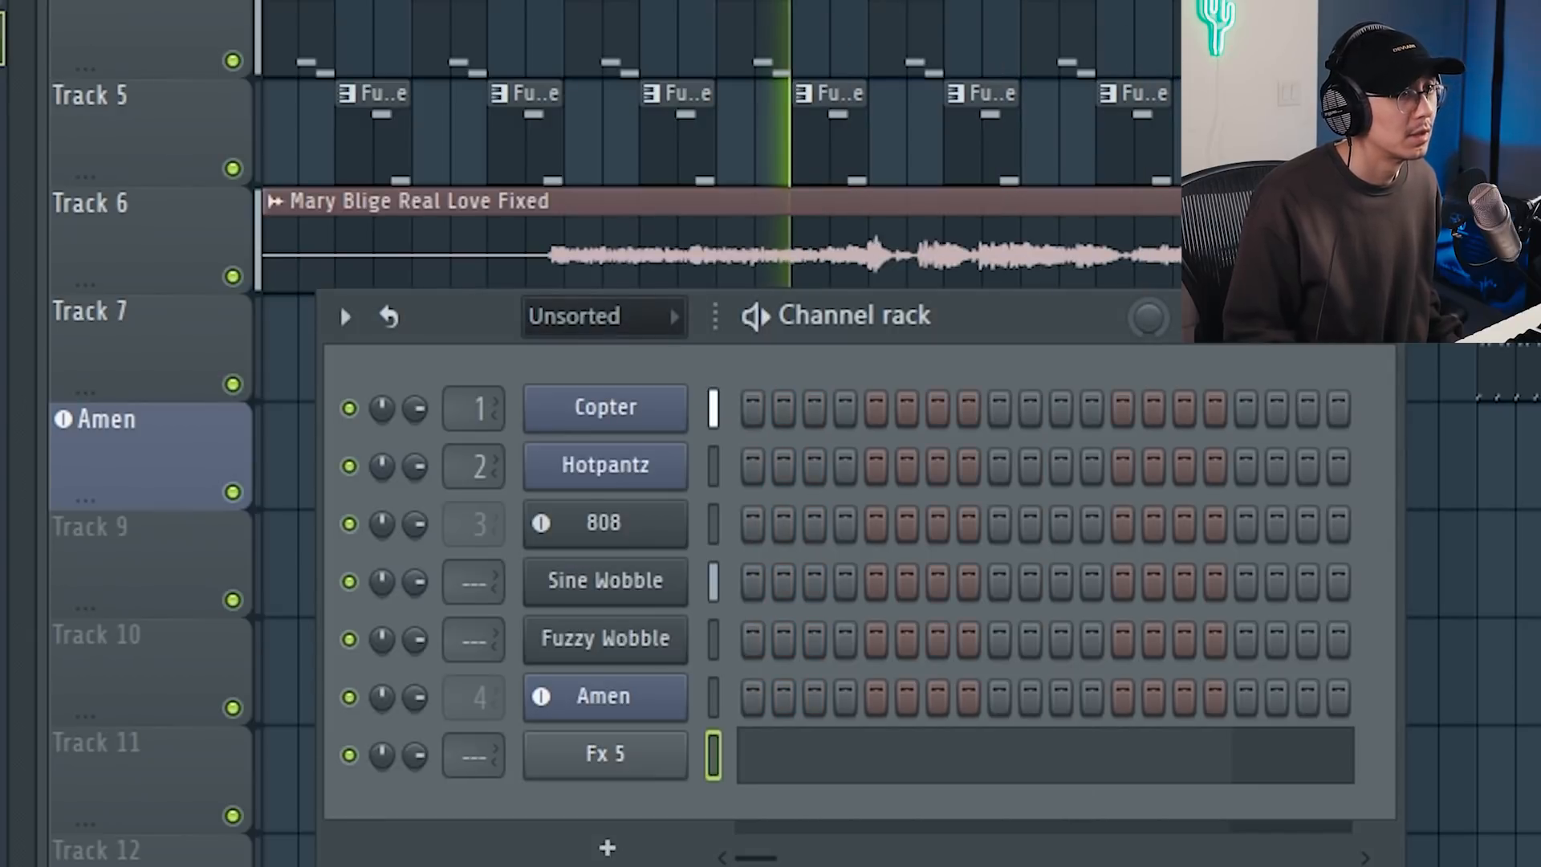
Rename the Fx 5 channel as Laser and place a Laser clip at bar 61, just before the Amen clips start.
right_click(615, 763)
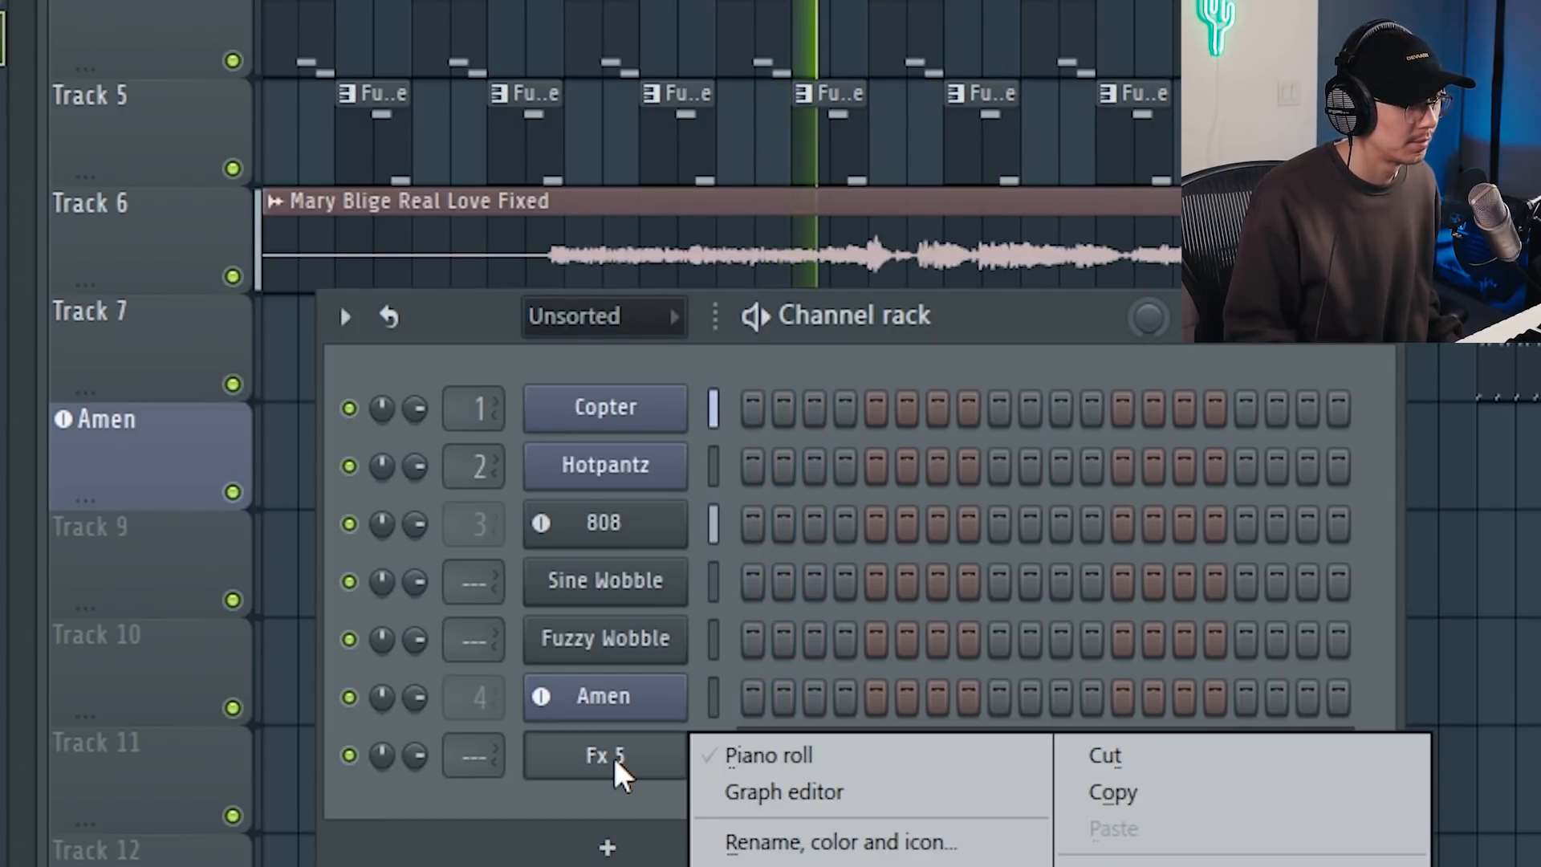
click(815, 849)
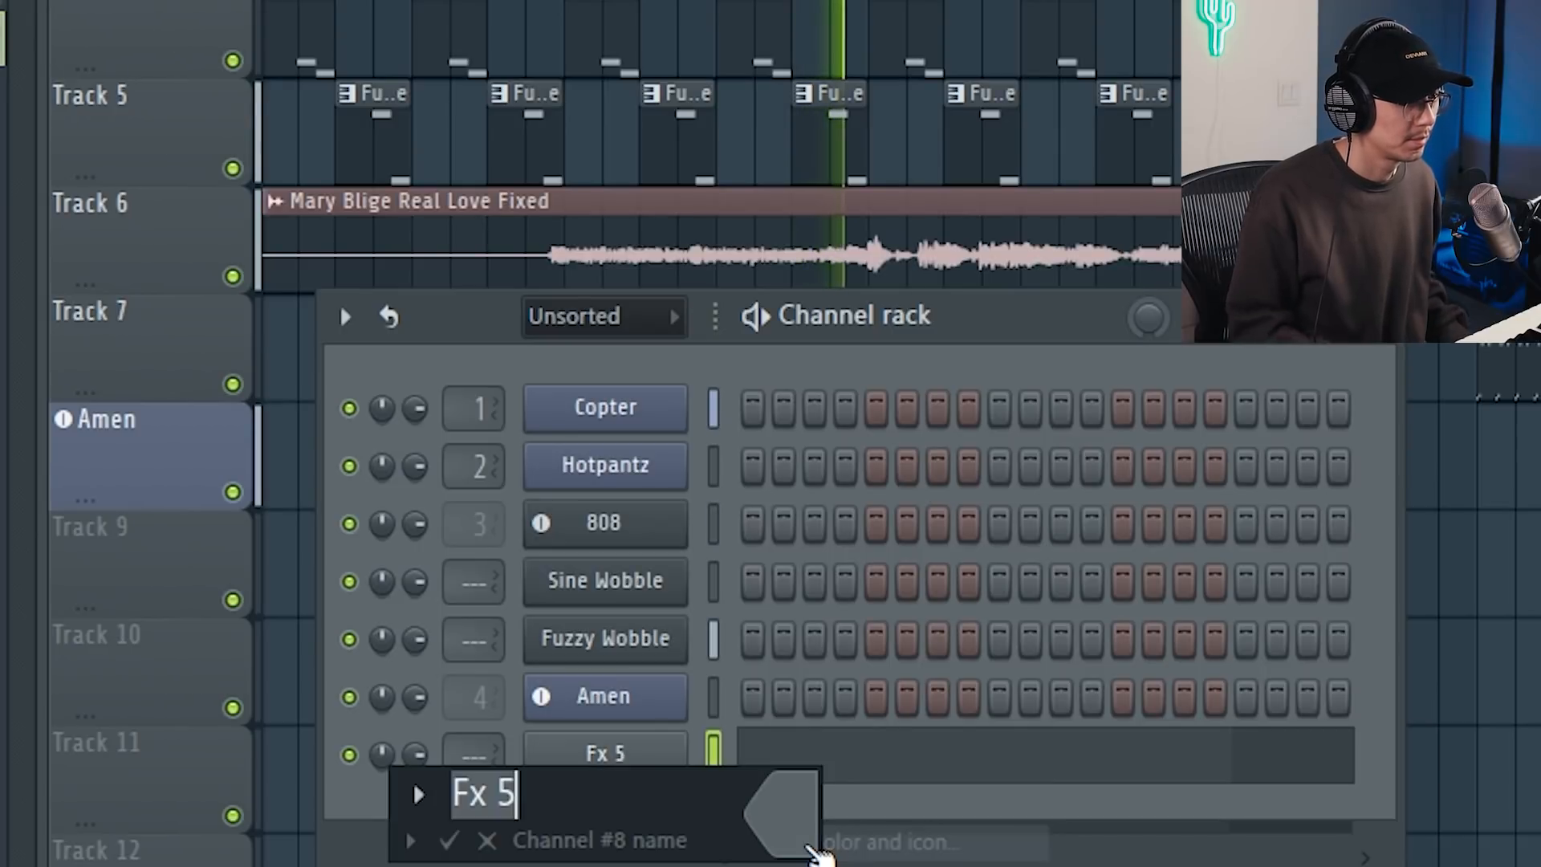
text(Laser)
key(Return)
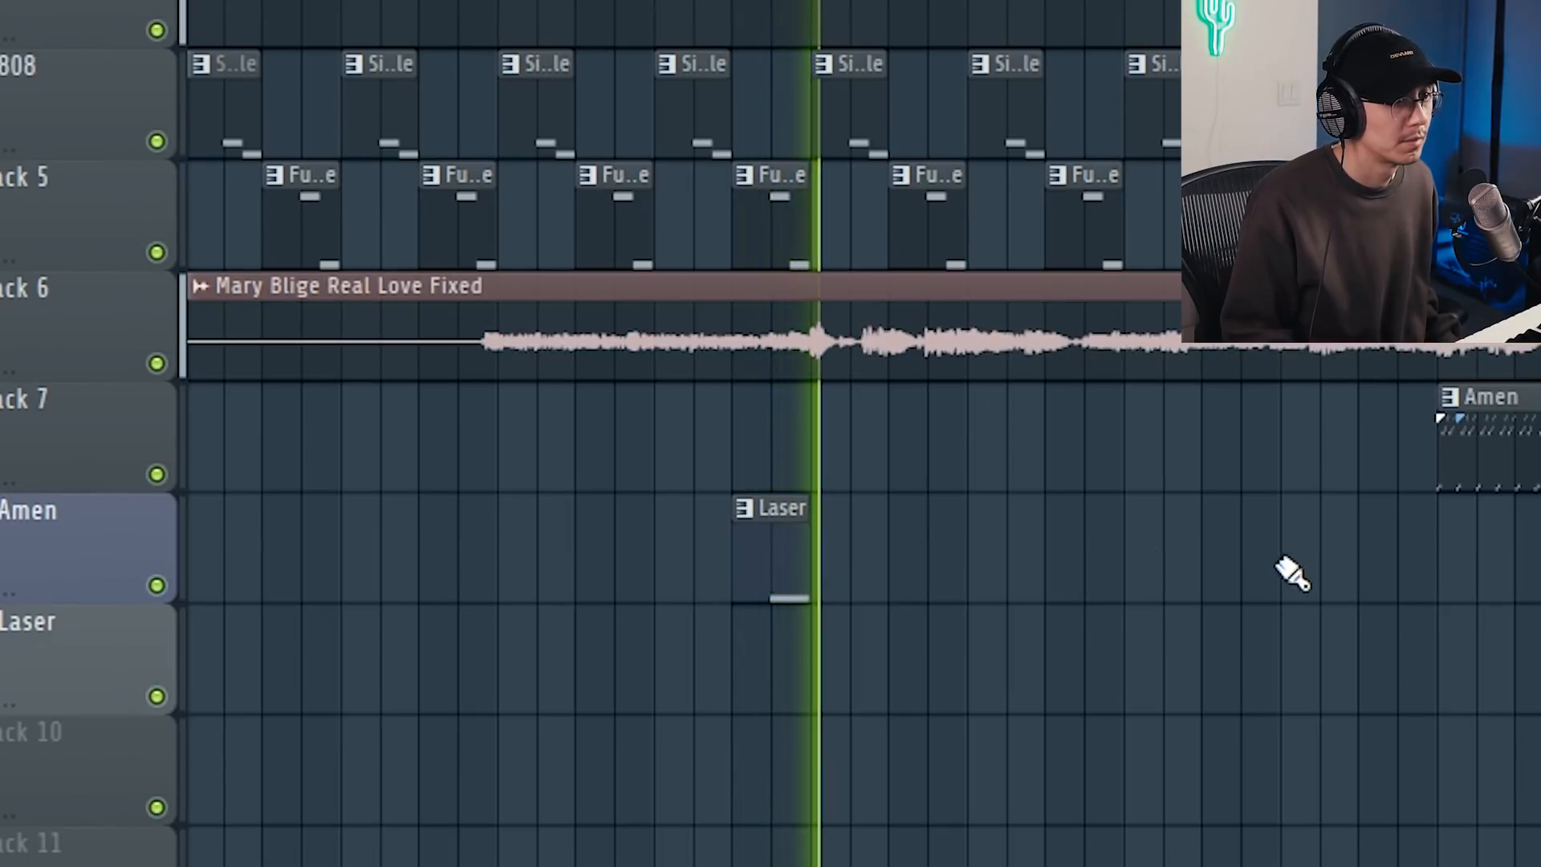
click(1380, 516)
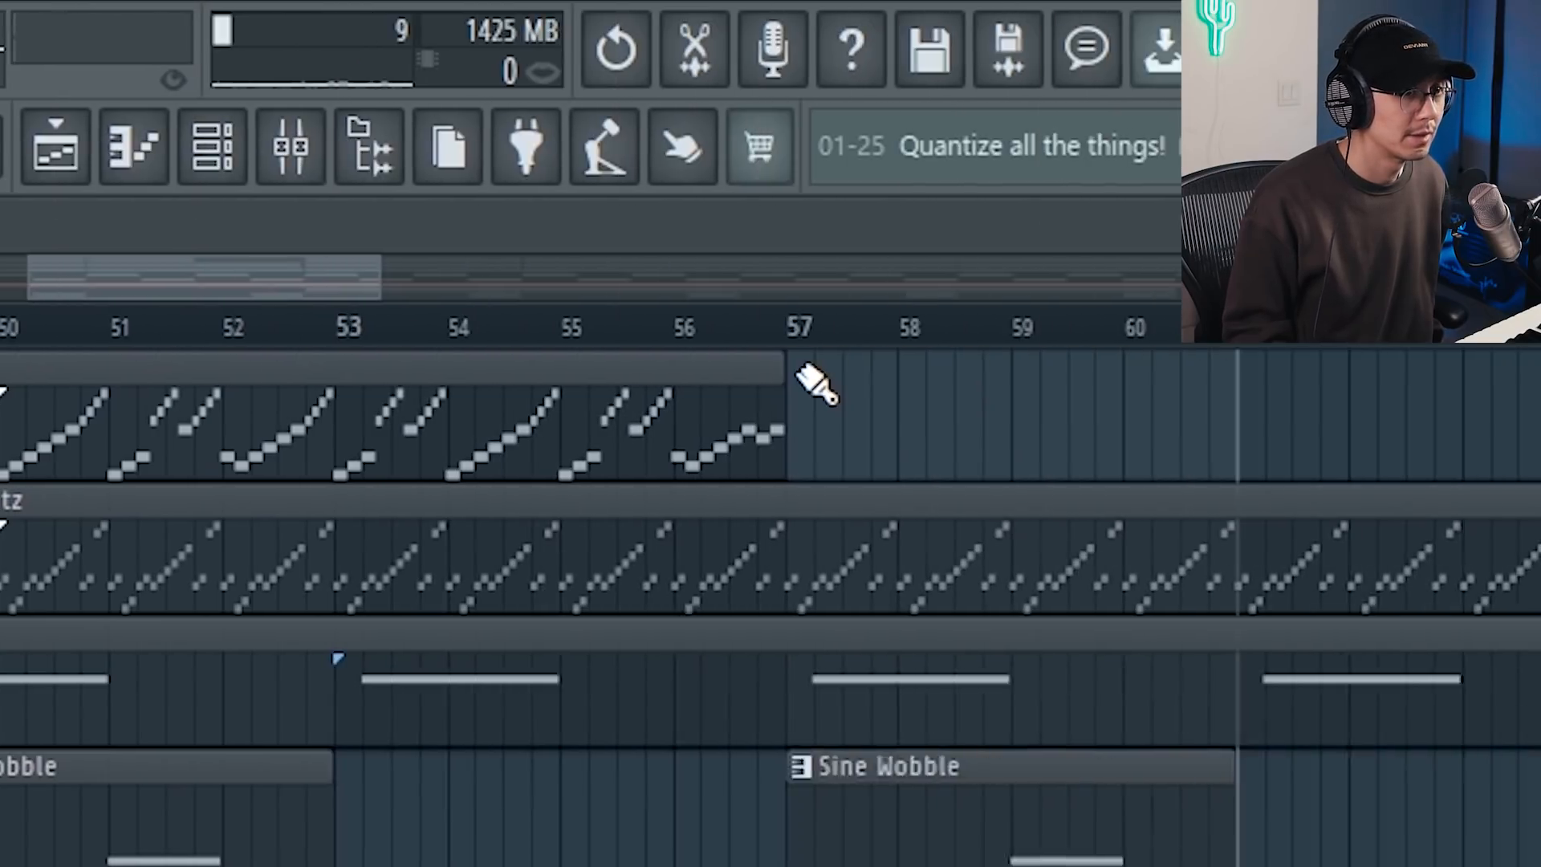
Fill the end of the Copter #2 pattern with repeated Slice #5 notes and ramp their velocities upward into a roll.
click(659, 378)
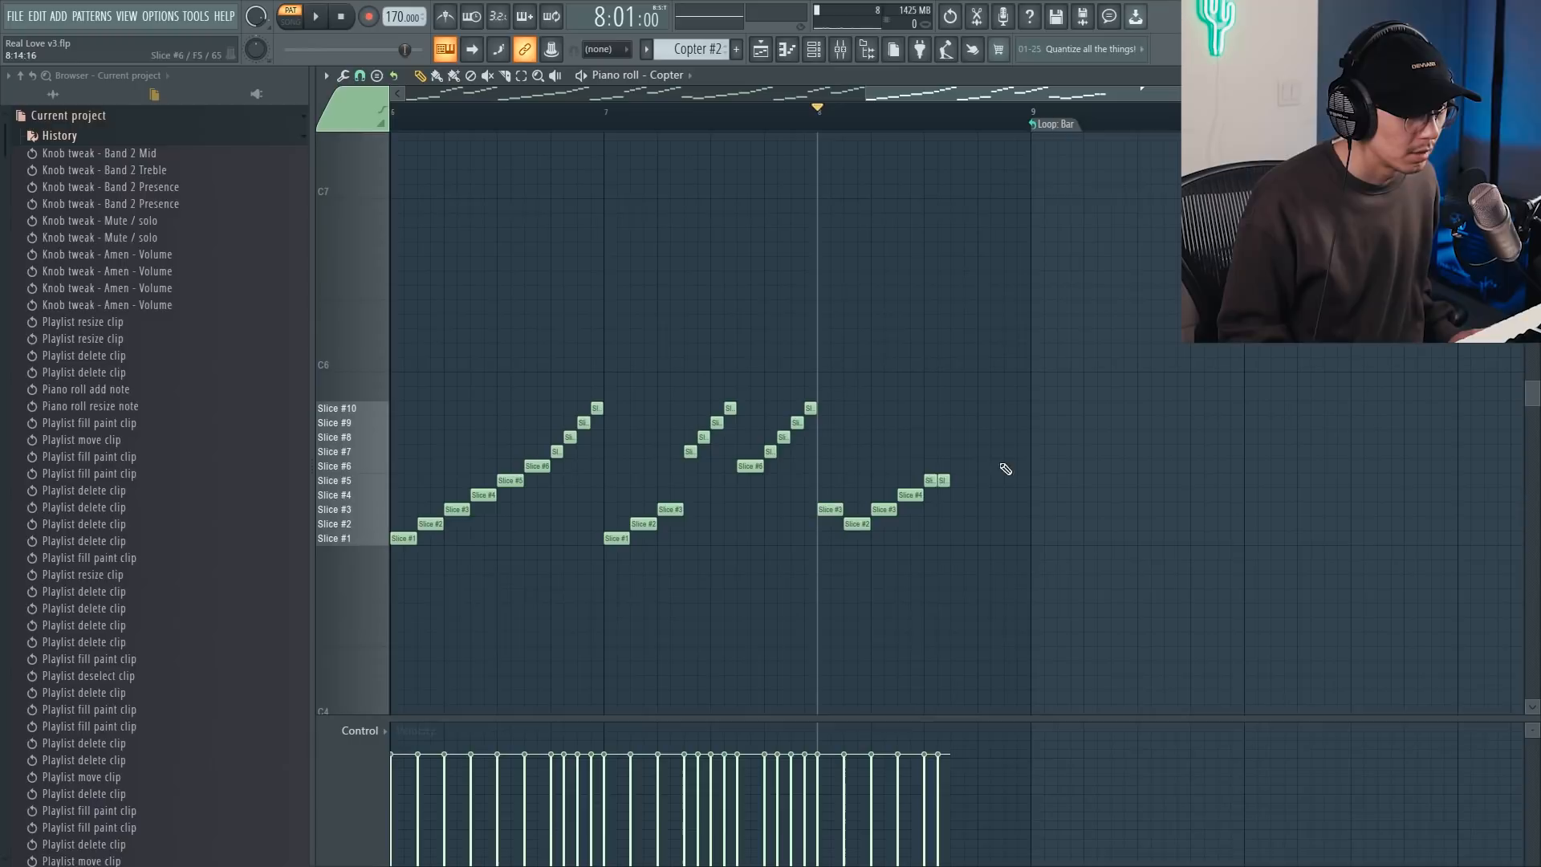
click(935, 478)
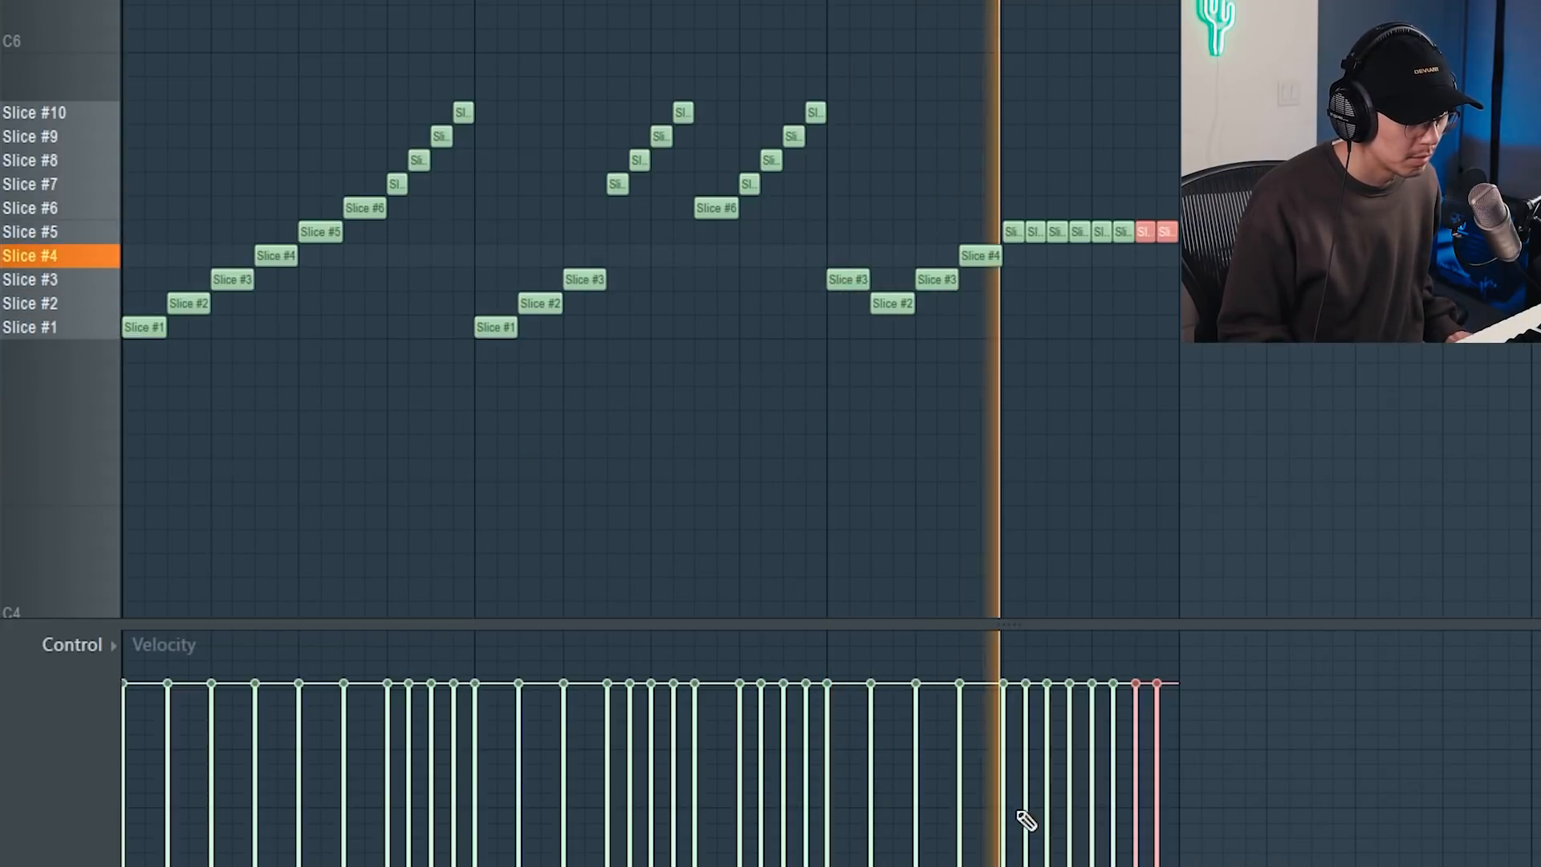
drag(1172, 657, 1000, 811)
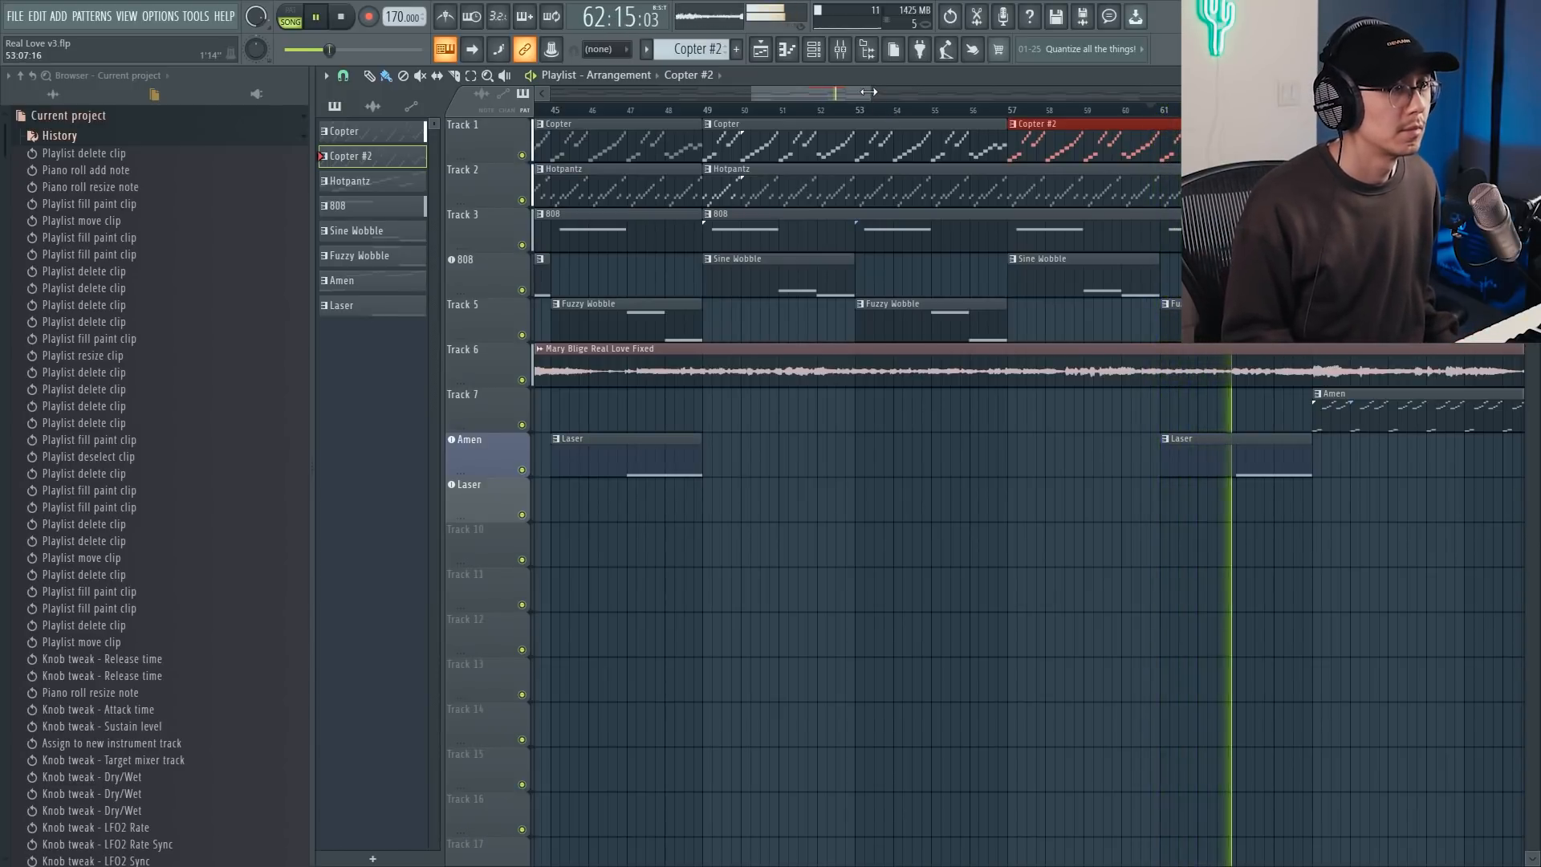
Play back and review the arrangement with the Copter #2 roll, 808 #2 variation and Laser clips, closing the channel rack.
scroll(879, 110, down, 5)
scroll(752, 89, down, 3)
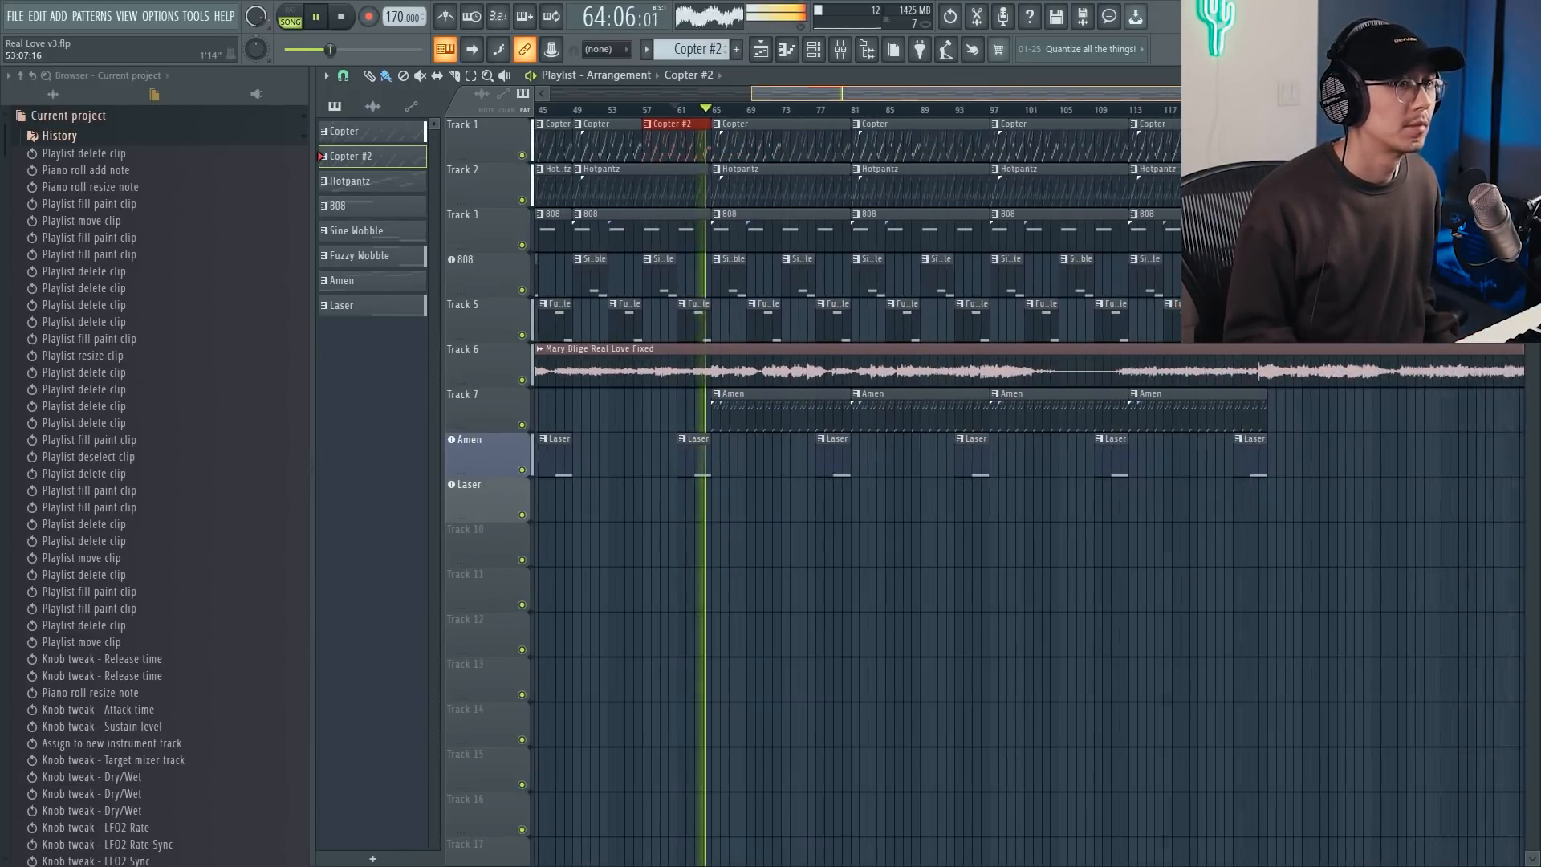
scroll(752, 89, down, 3)
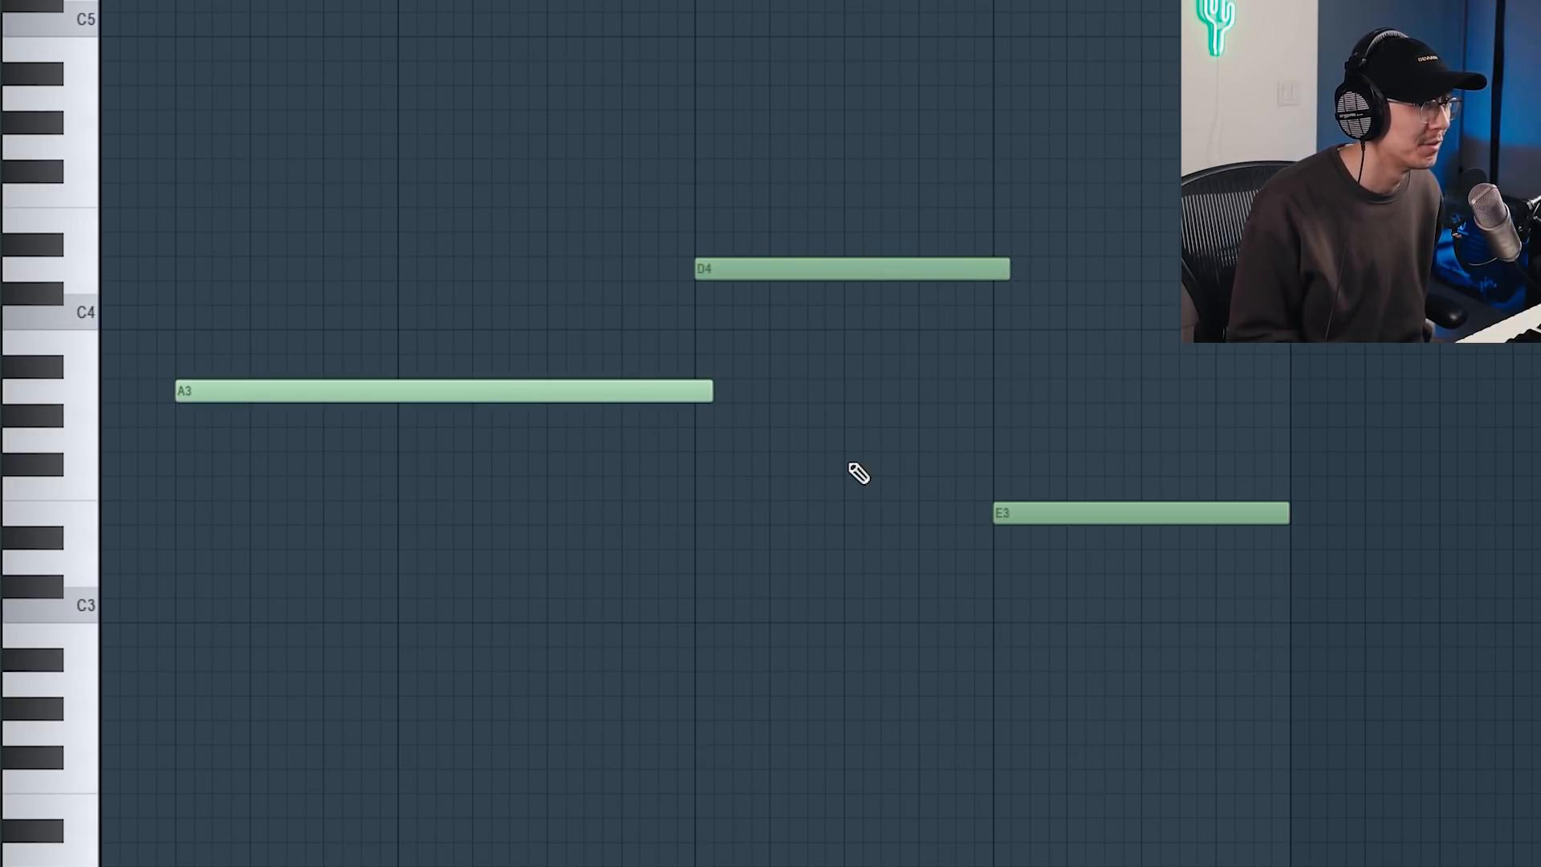
key(space)
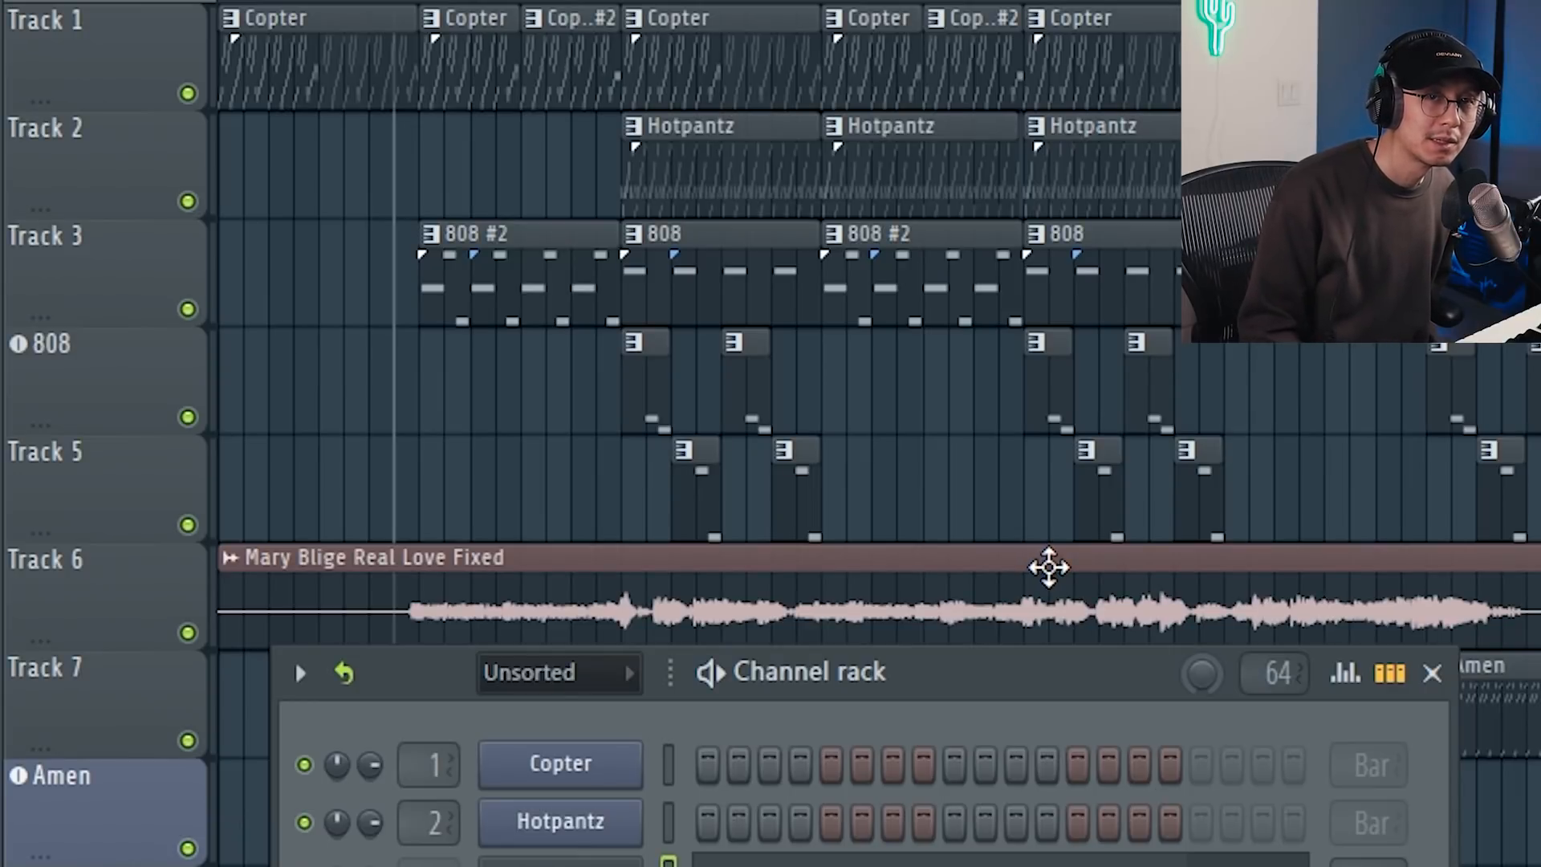
click(1431, 674)
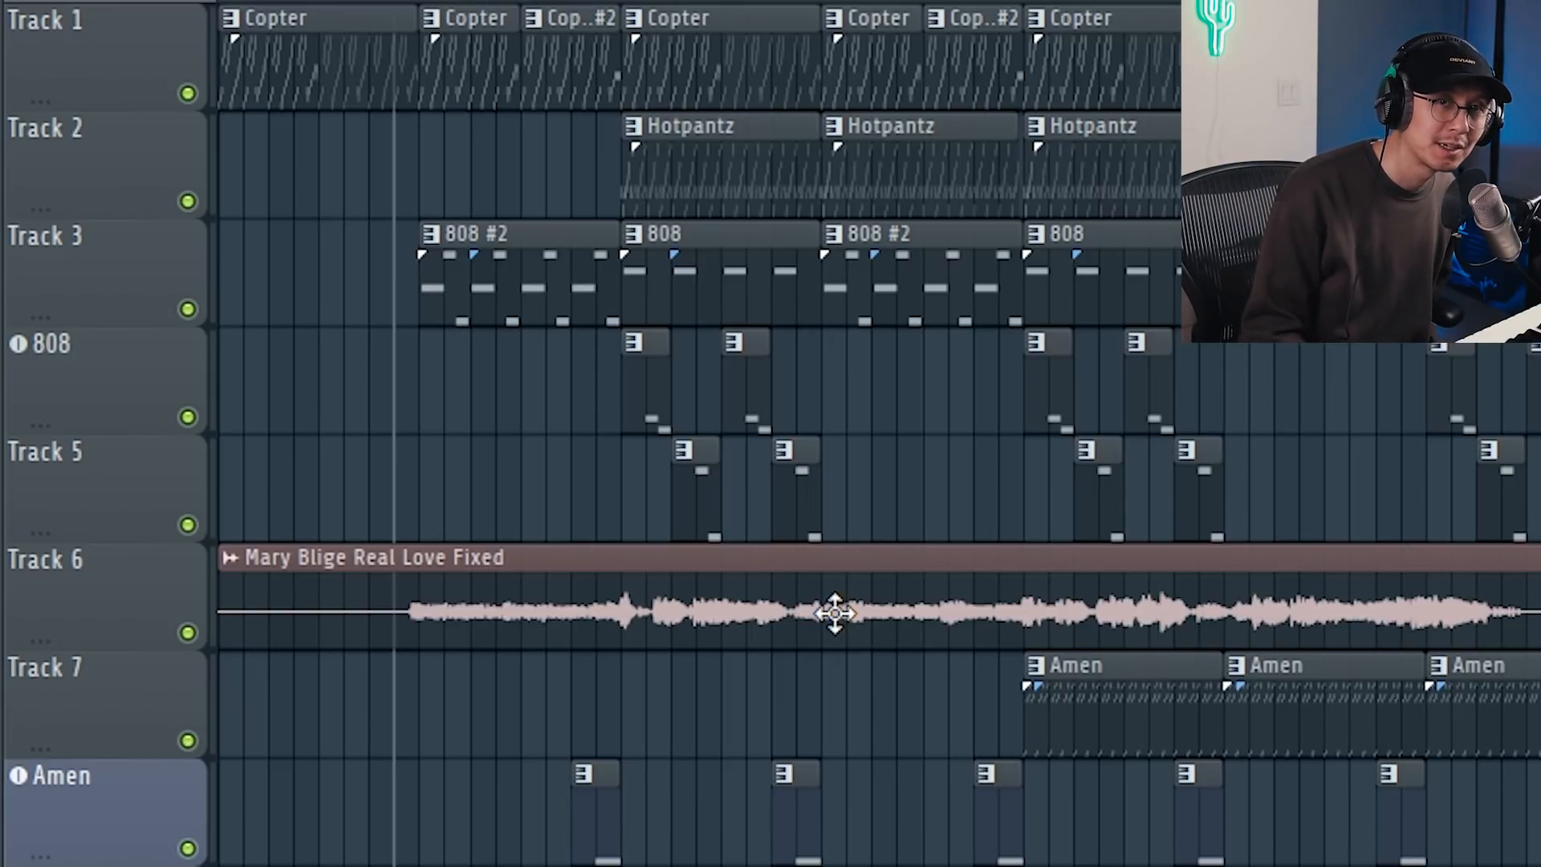
key(space)
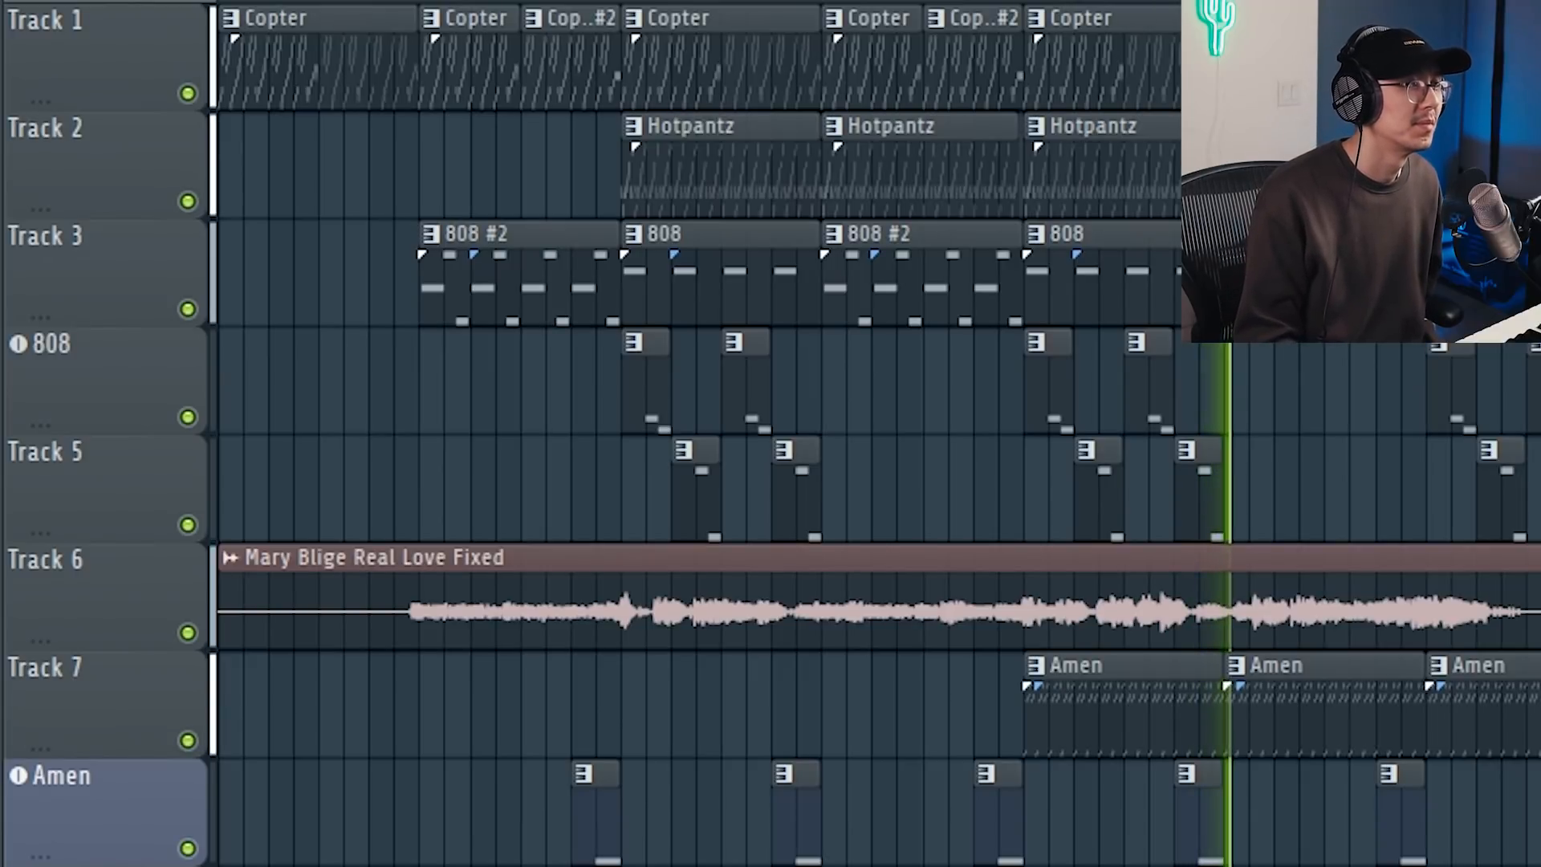
key(space)
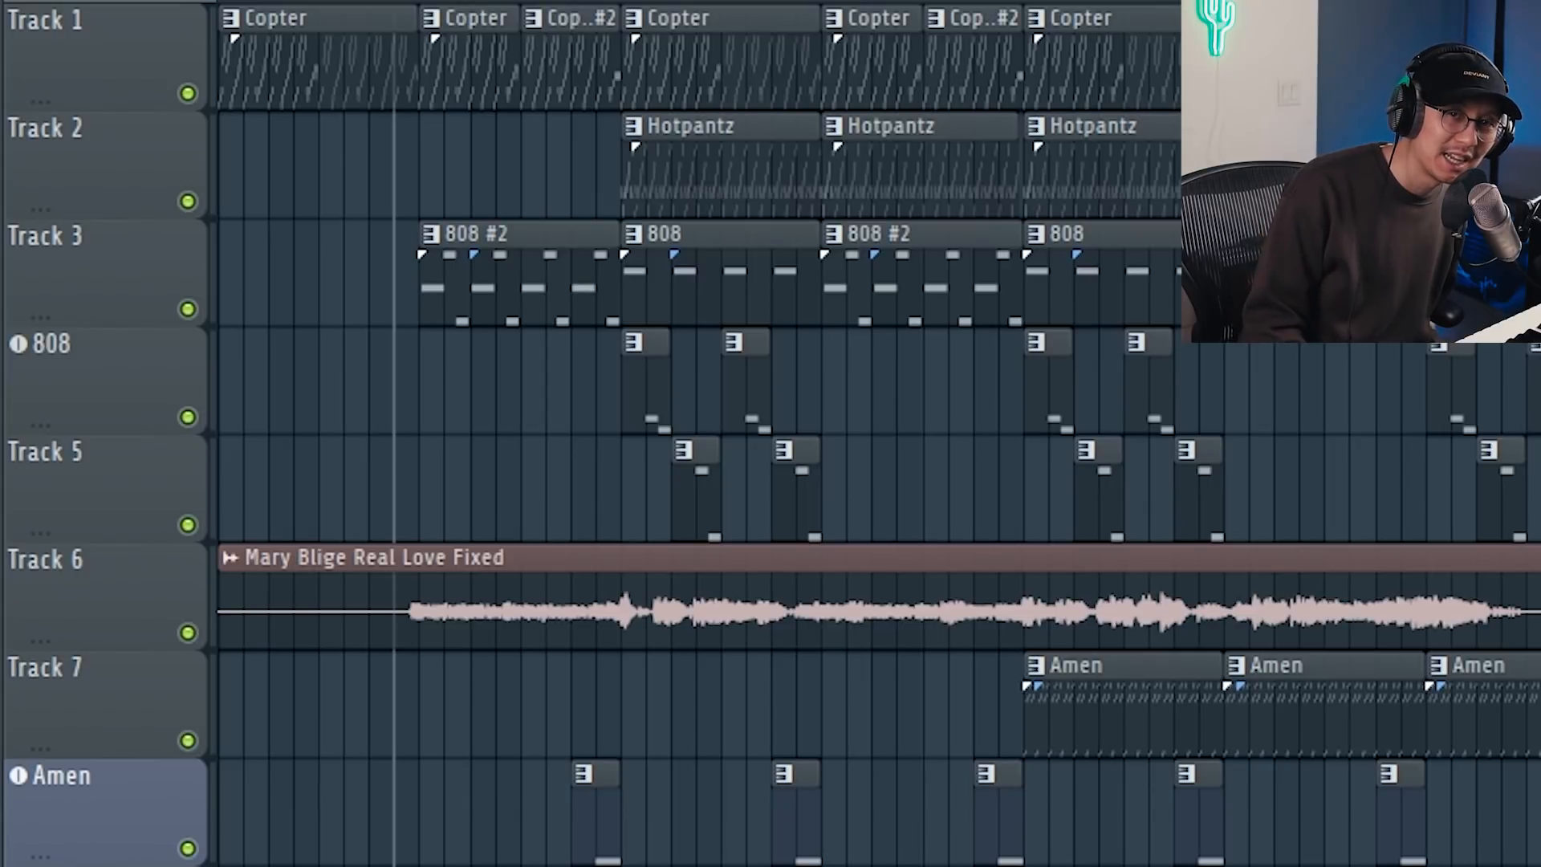